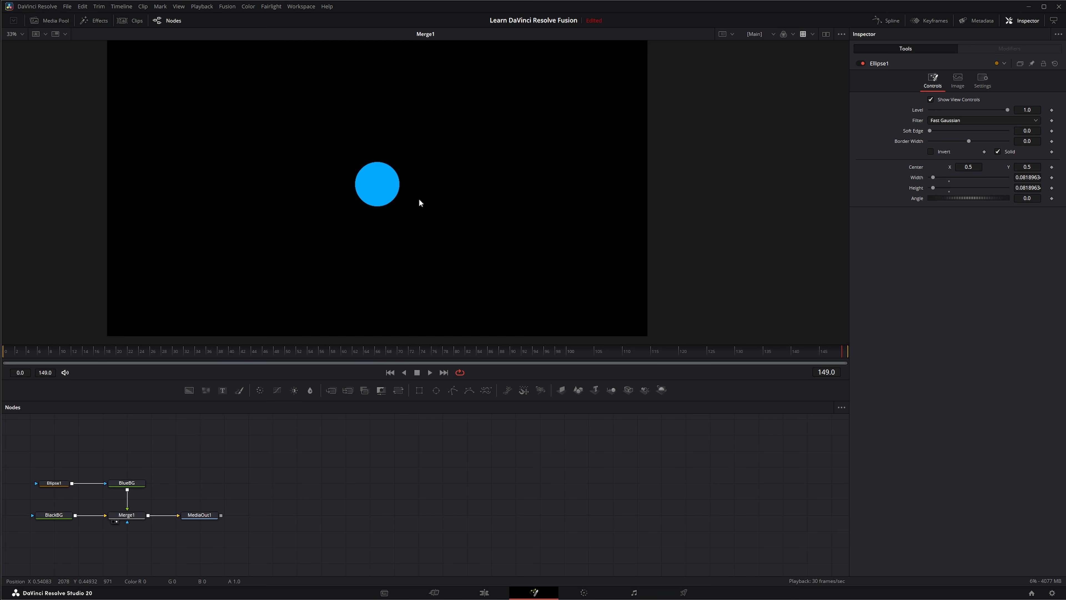
Select Ellipse1 and drag the blue circle to the frame's left edge, Center X about 0.07
click(54, 483)
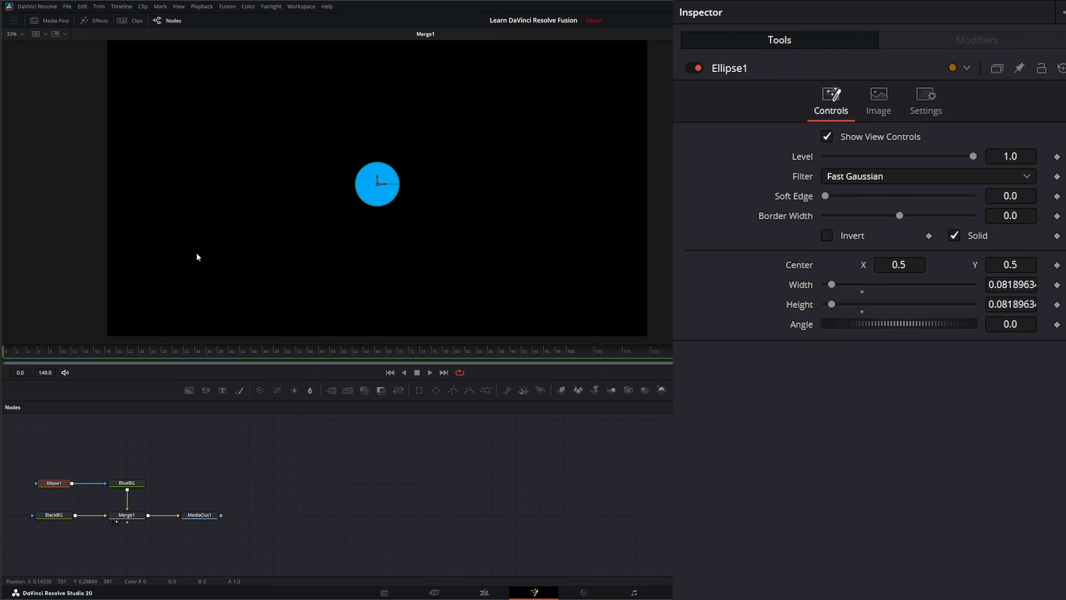
drag(385, 184, 154, 201)
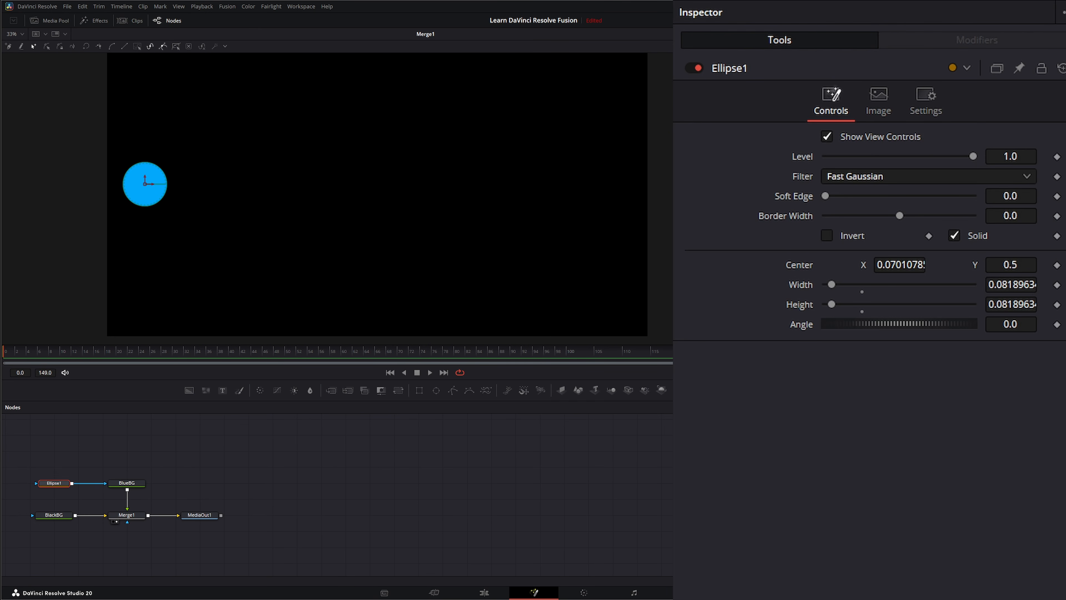
Keyframe Ellipse1's Center and move the circle to the right edge on the last frame, then play
click(1057, 264)
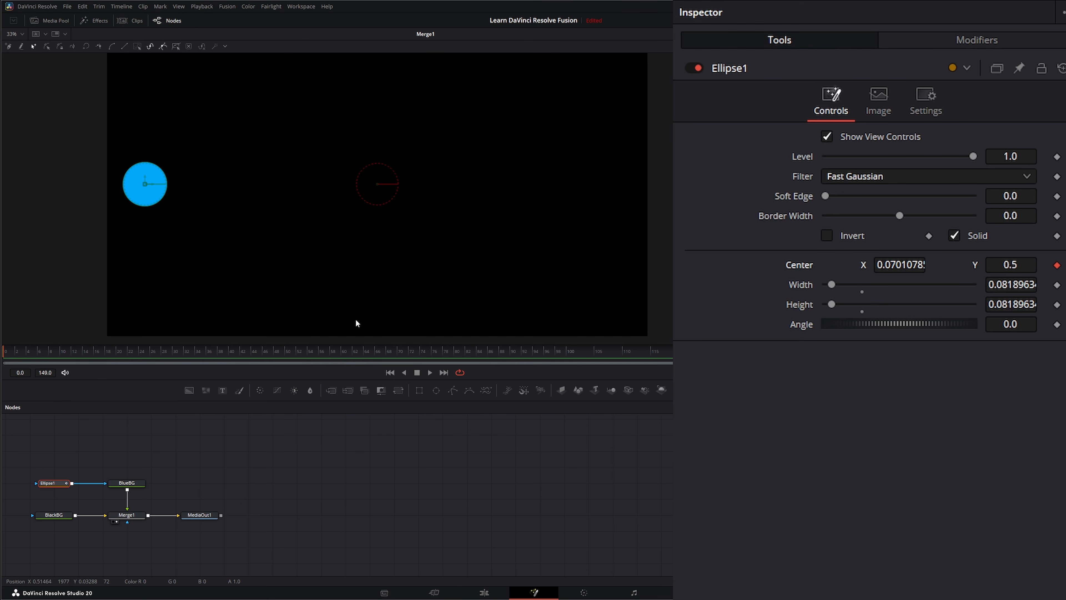
click(446, 374)
drag(154, 186, 613, 200)
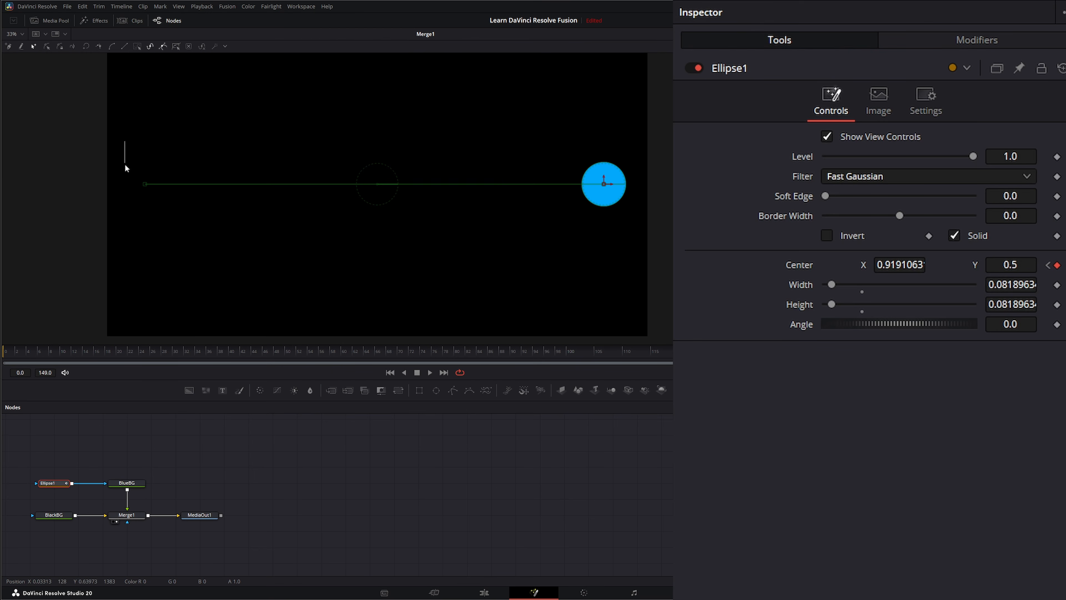
drag(125, 168, 624, 216)
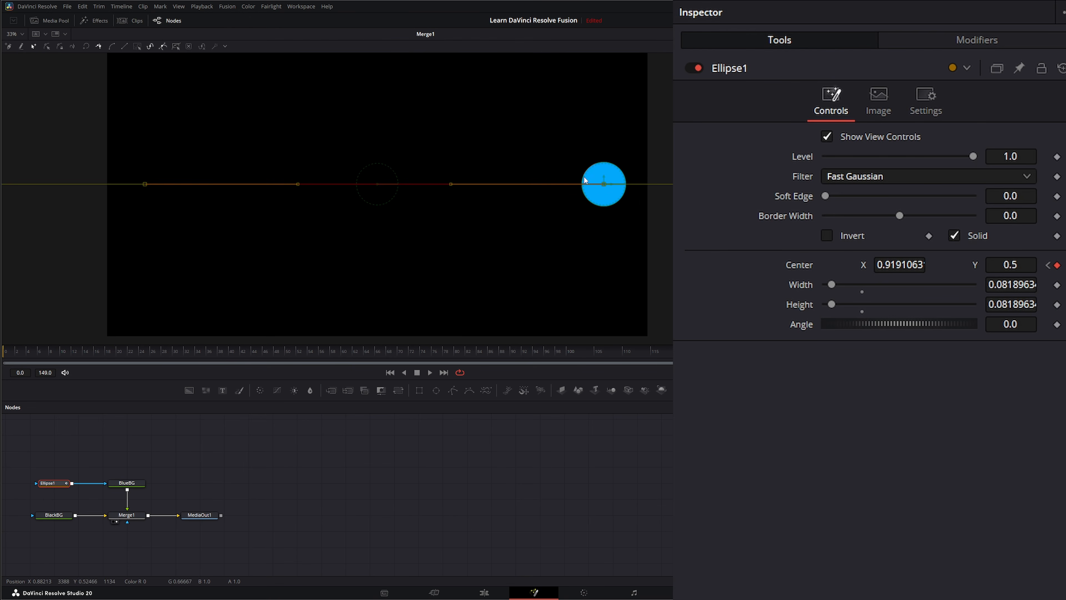
key(space)
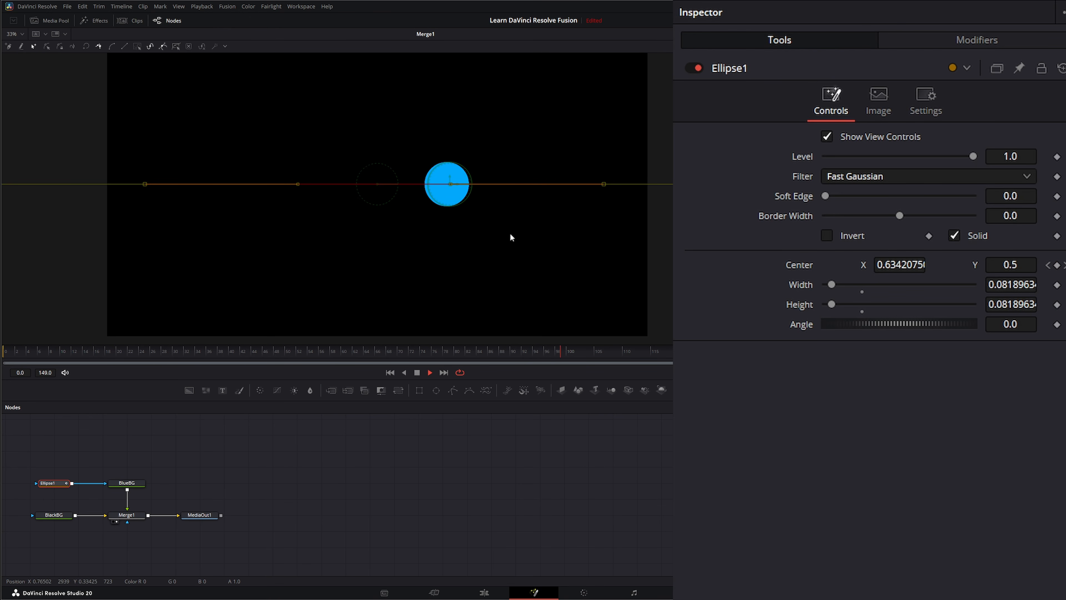
Curve the motion path by pulling its middle point and a tangent downward, then replay it
click(416, 373)
drag(298, 184, 291, 237)
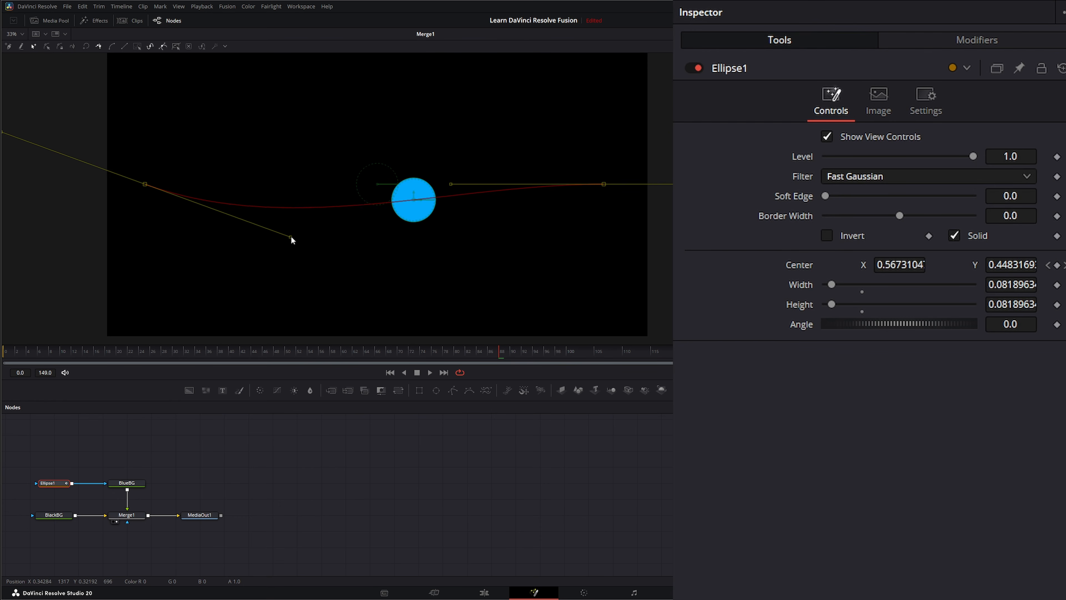
drag(452, 185, 465, 232)
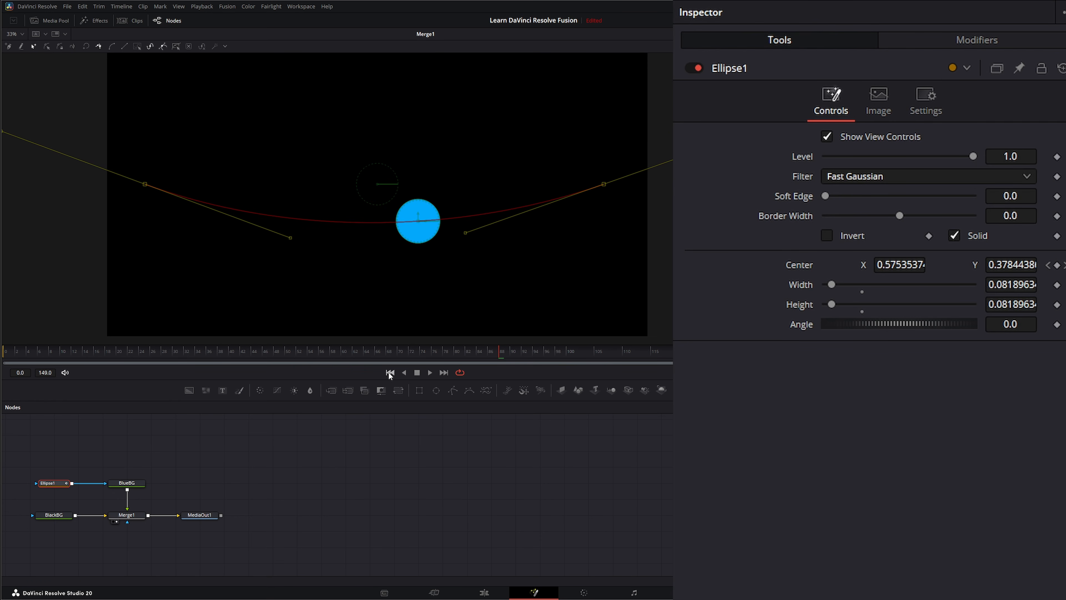
click(389, 372)
click(429, 372)
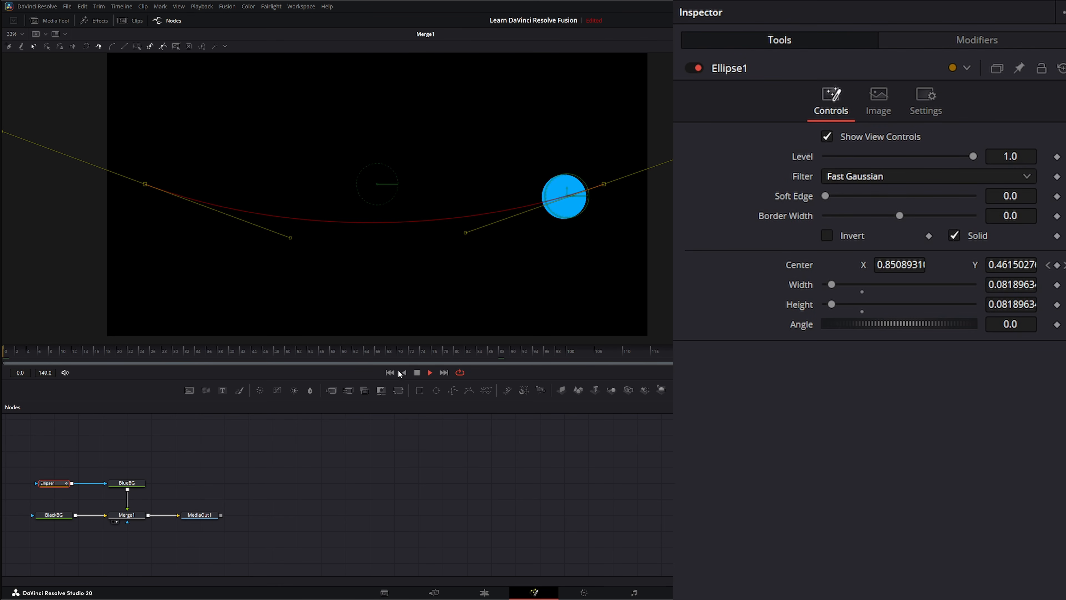
click(417, 372)
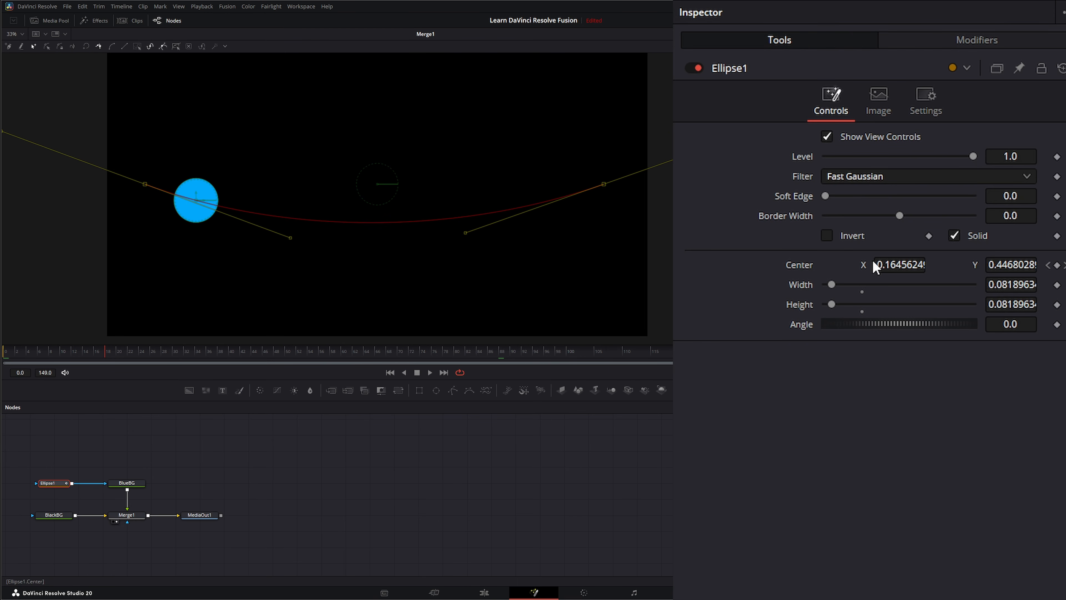
Add a midpoint to the path and raise it near the frame top to form an arch
click(362, 222)
drag(362, 222, 369, 101)
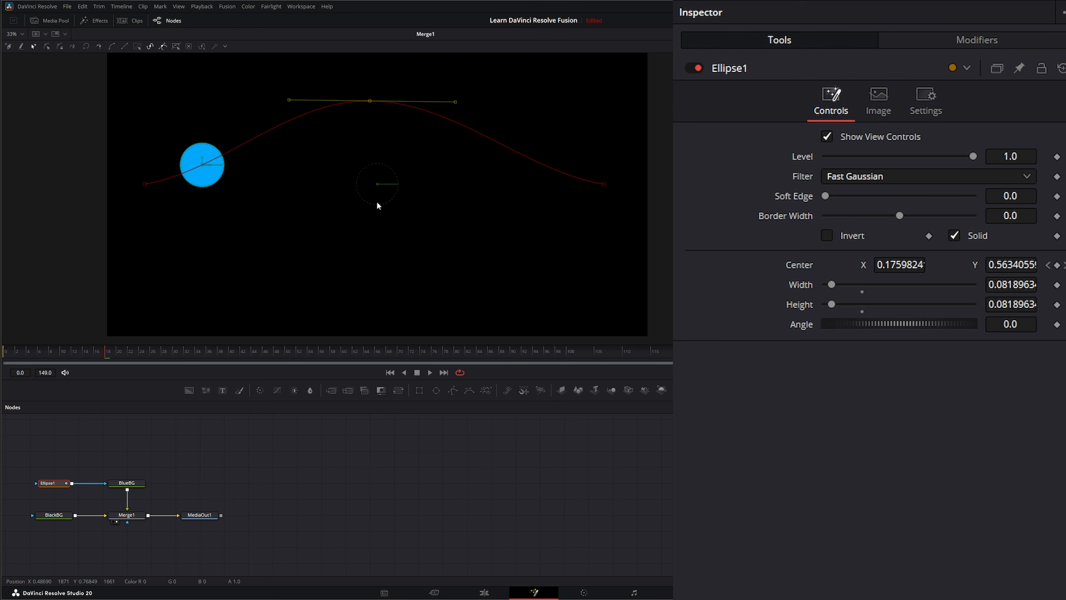
click(429, 372)
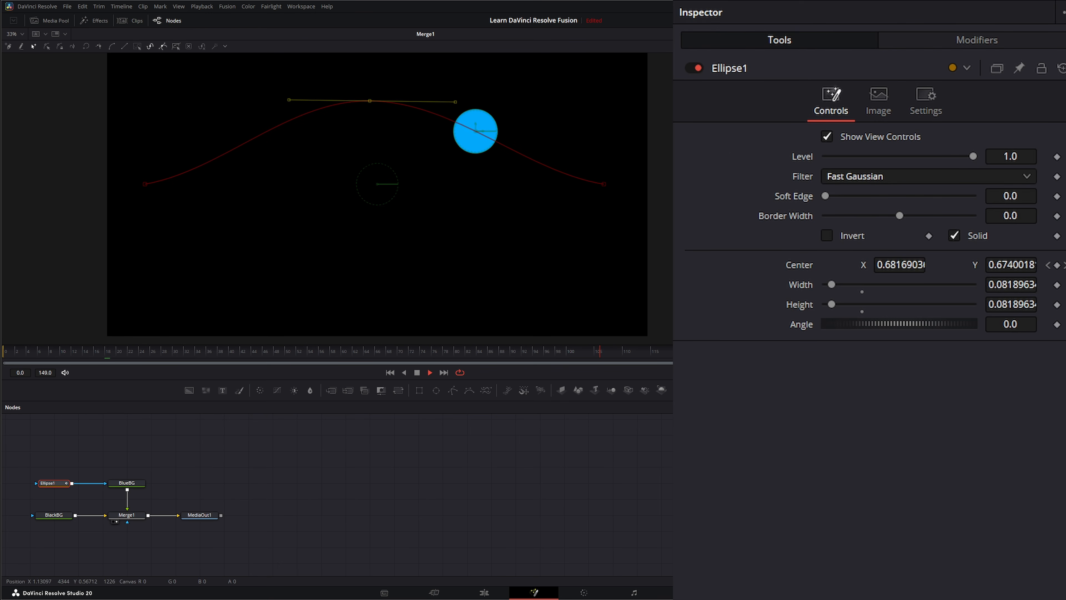
click(887, 22)
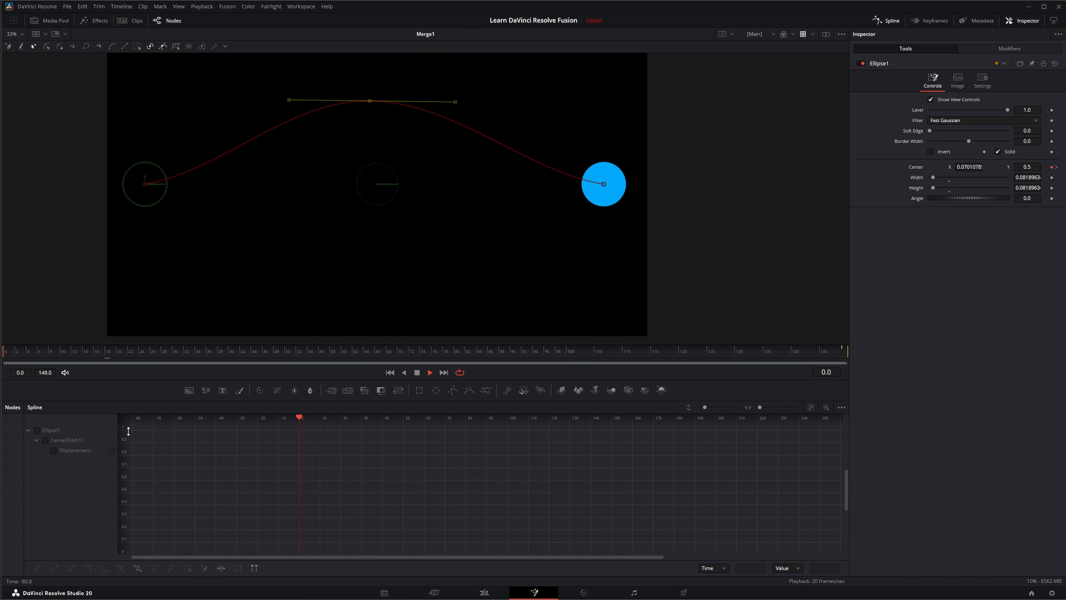
Smooth all of Ellipse1's Displacement keyframes in the Spline editor for ease in and out
click(39, 430)
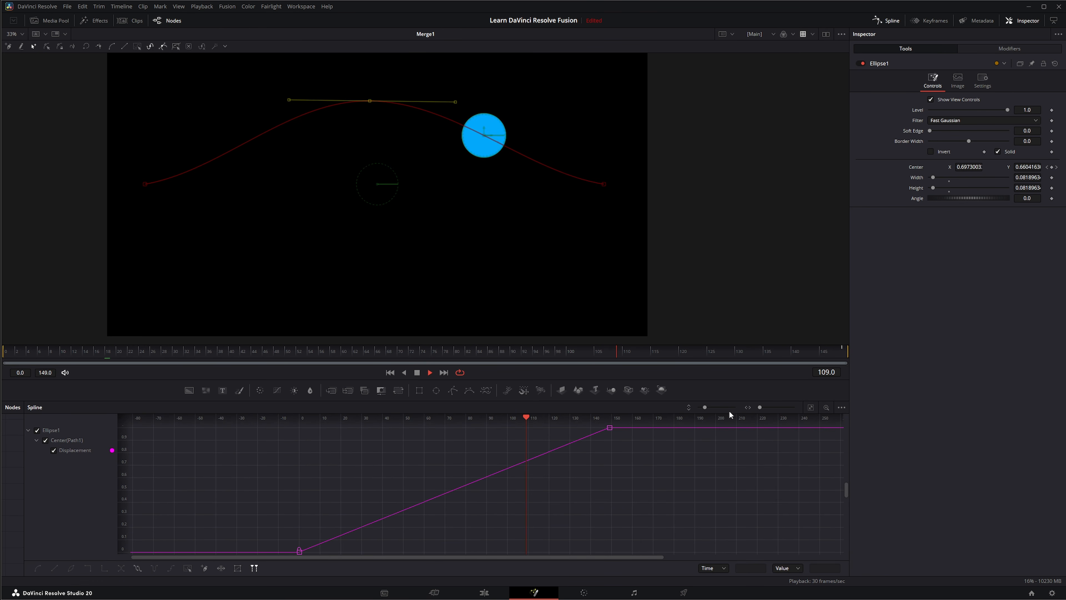
click(812, 407)
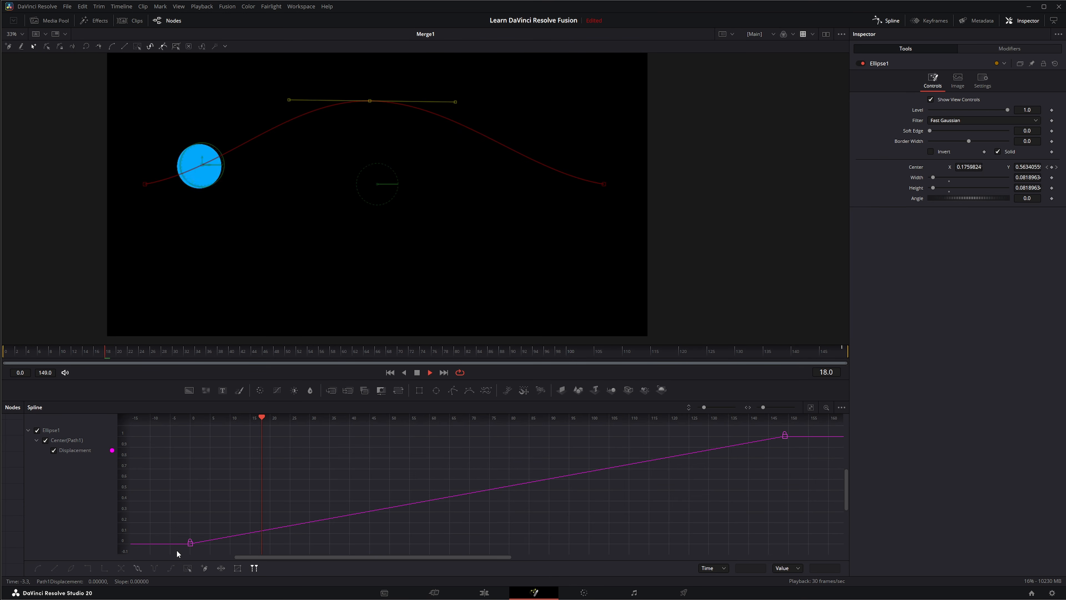
drag(177, 550, 828, 425)
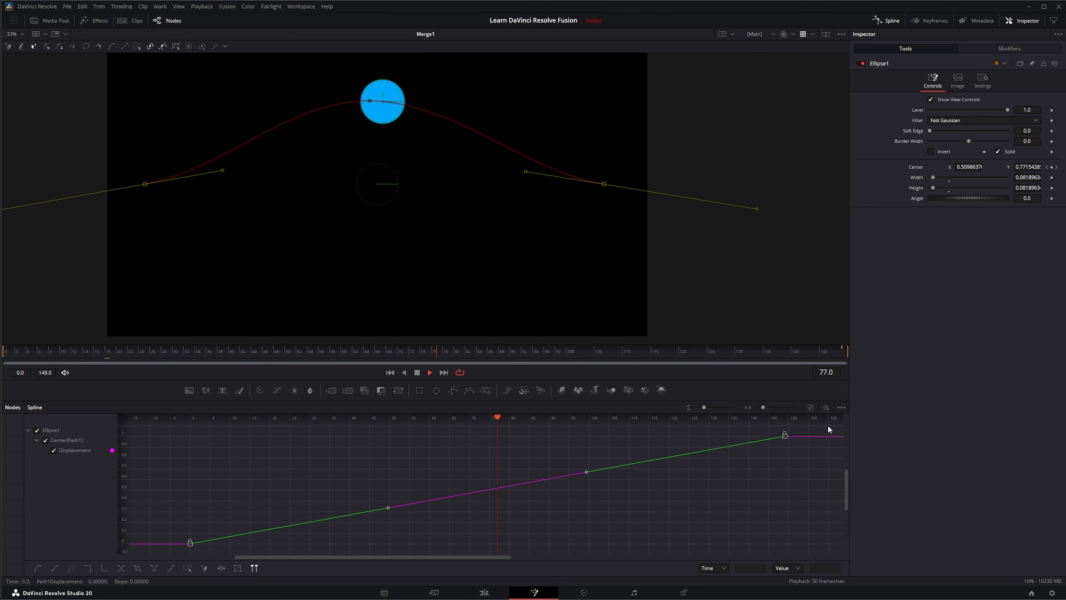
click(34, 568)
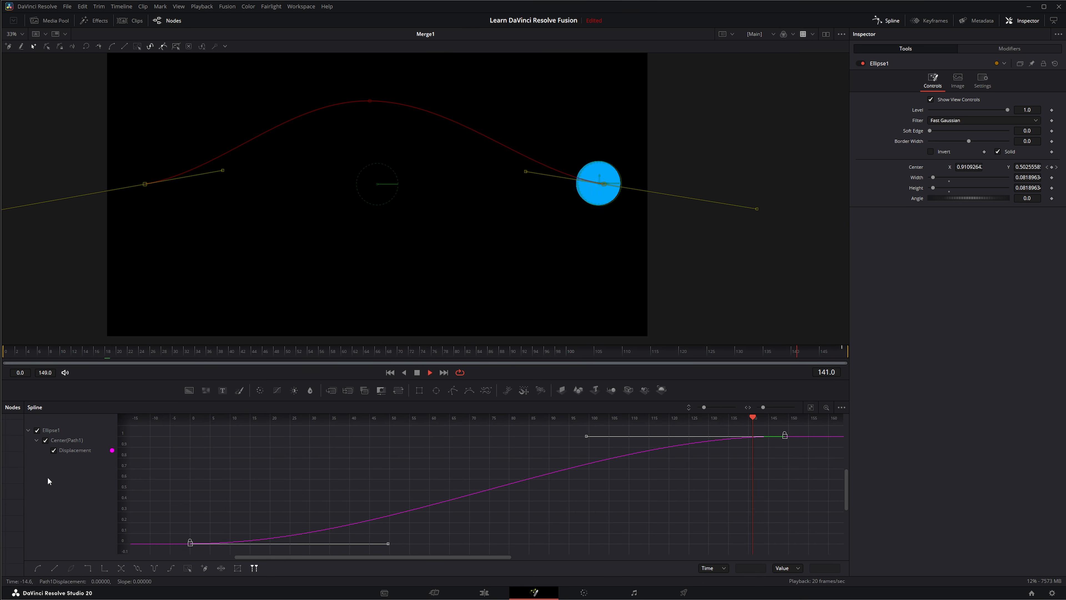
Close the Spline view, stop playback on the first frame and deselect Ellipse1
click(888, 19)
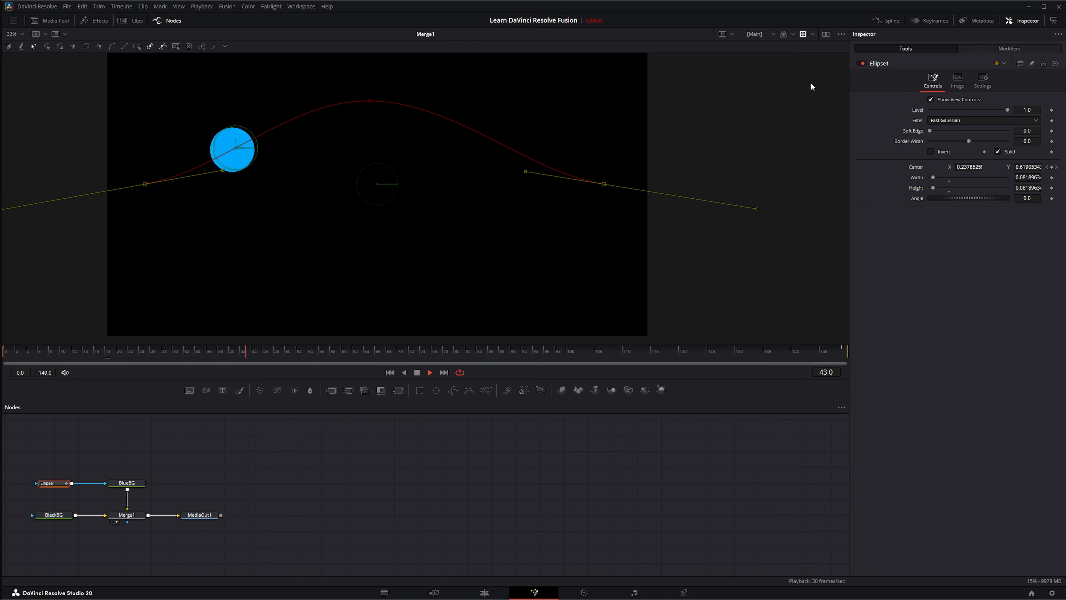
click(418, 372)
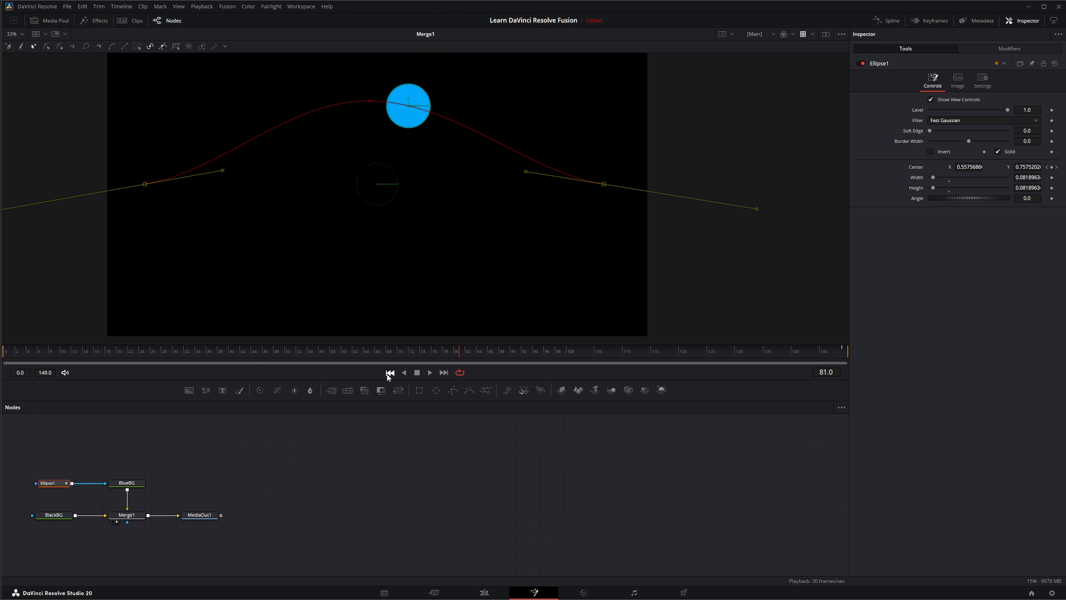
click(389, 373)
click(383, 463)
Keyframe BlueBG's colour so it shifts from blue to purple #aa55ff by the last frame
click(51, 484)
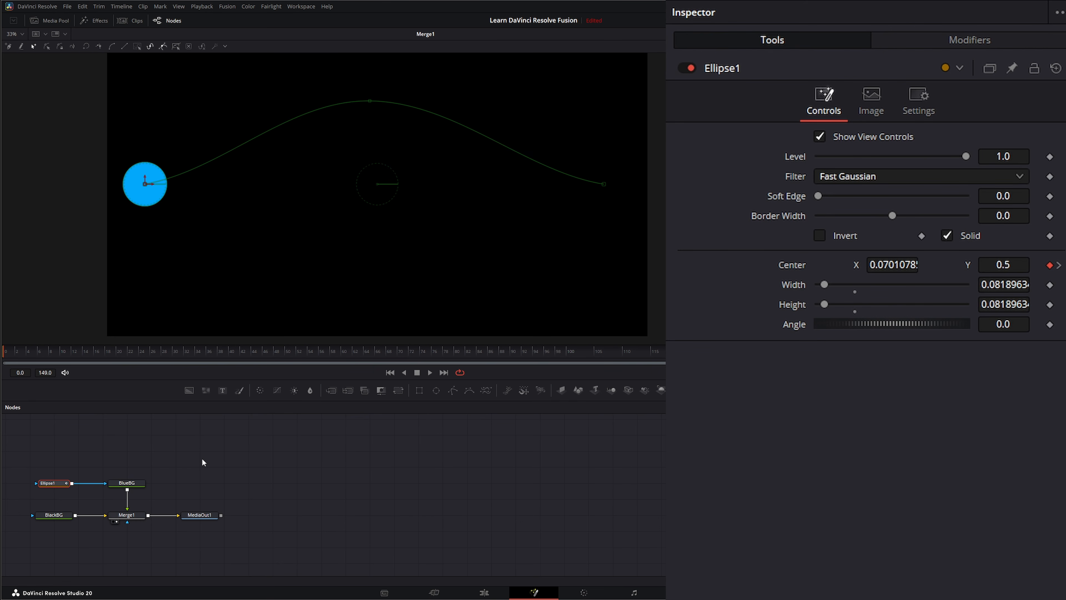
click(126, 487)
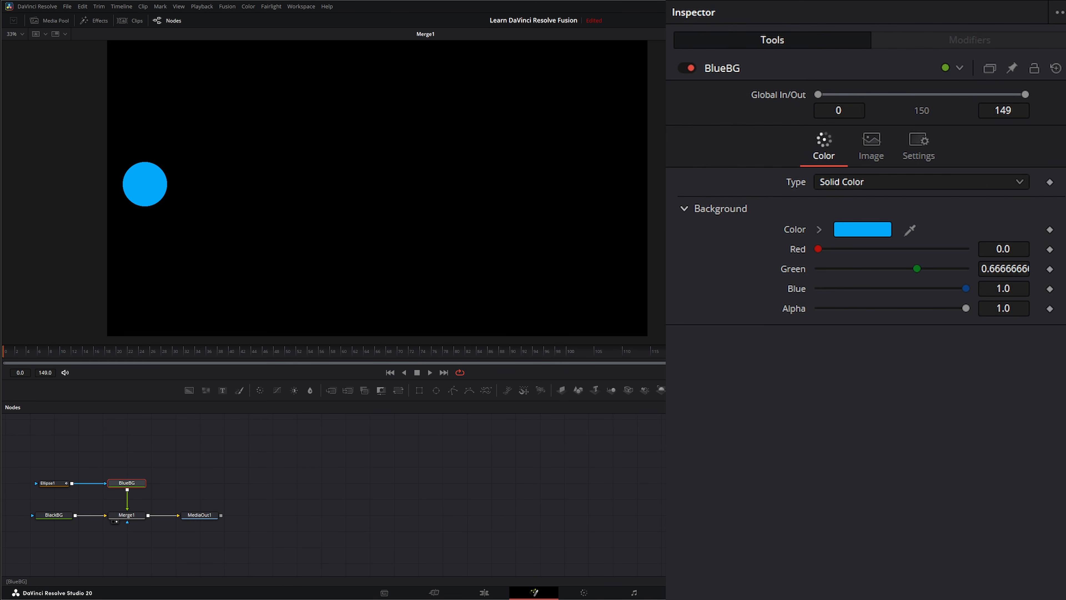
click(1049, 229)
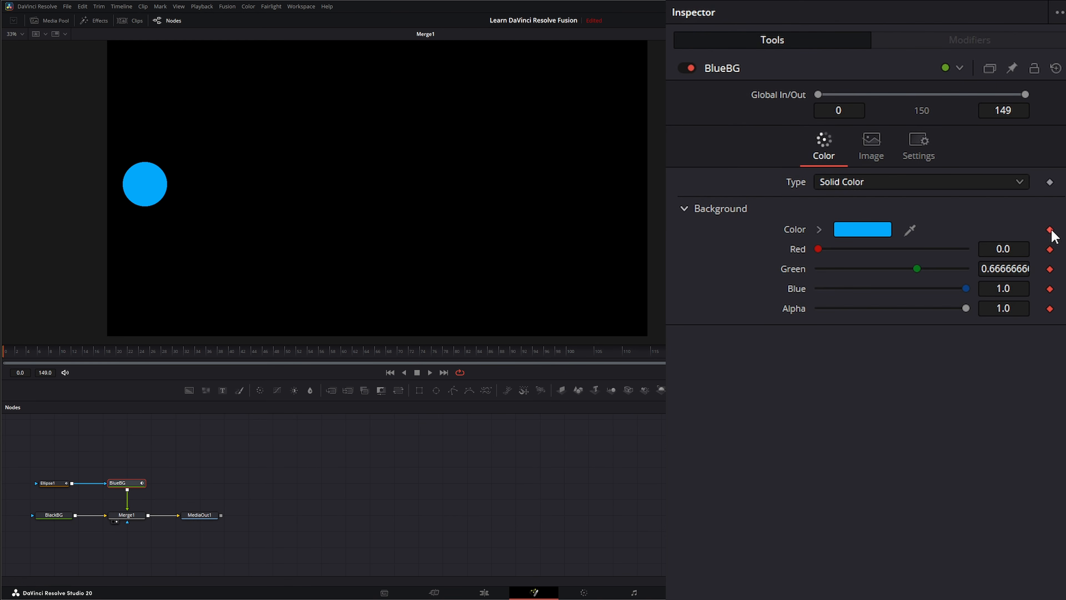
click(443, 373)
click(883, 231)
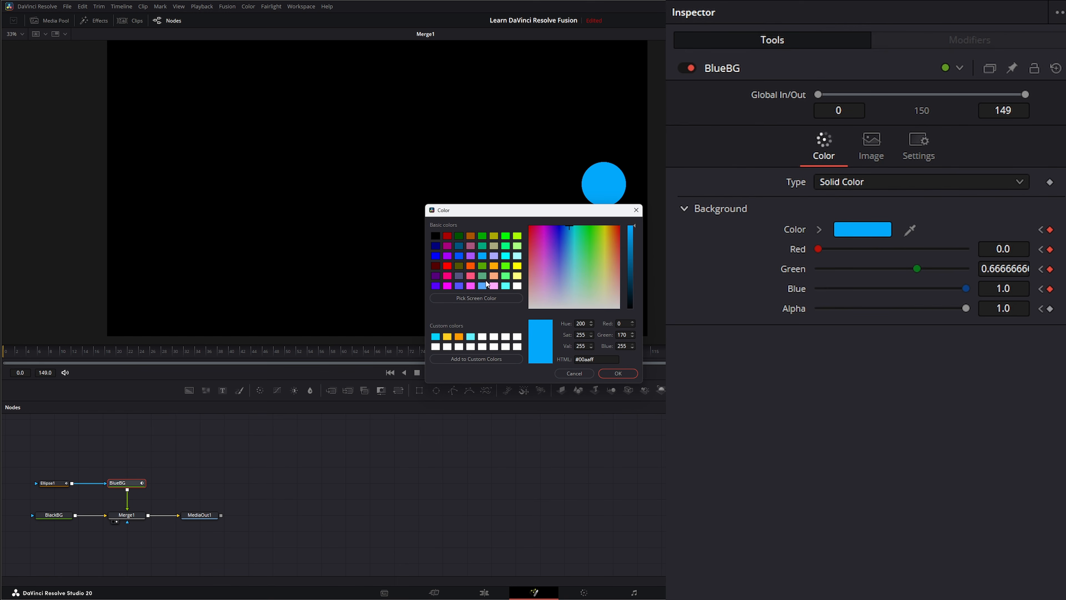
click(470, 256)
click(624, 374)
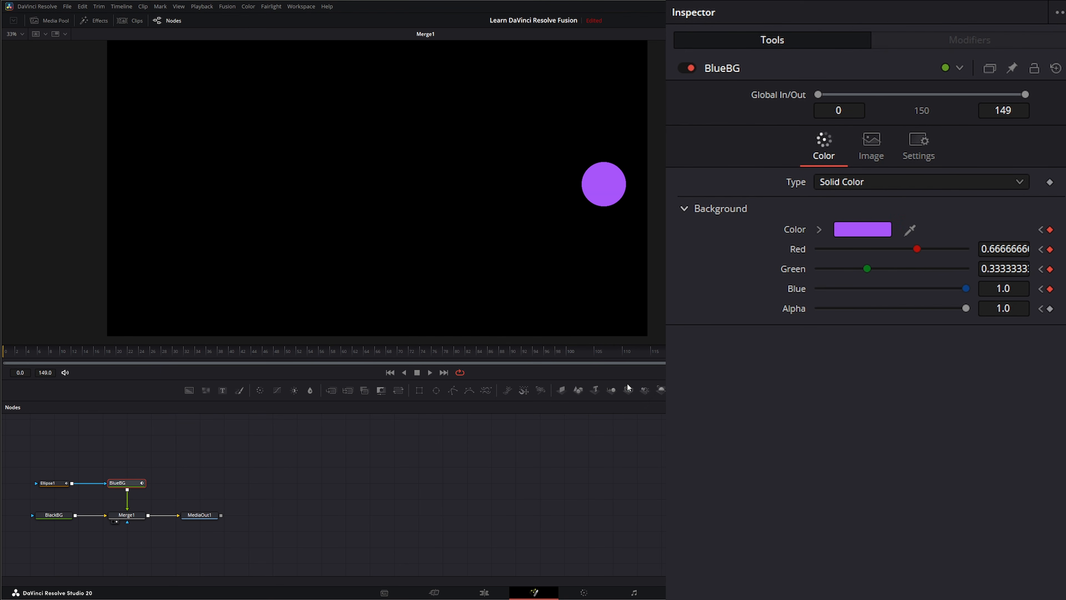
click(394, 372)
click(430, 372)
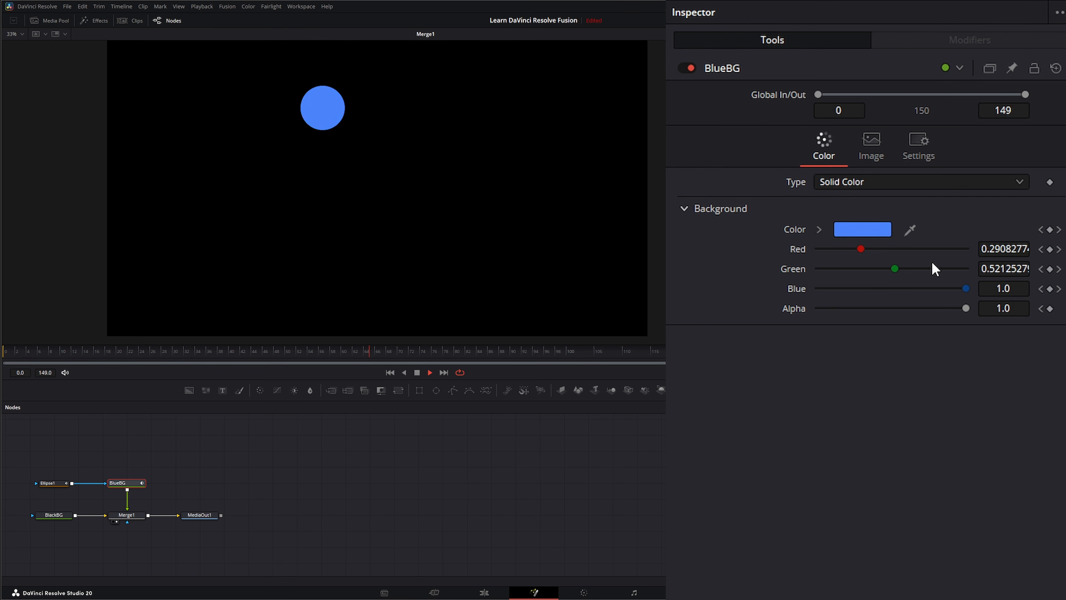
Stop playback and return to the first frame
click(49, 483)
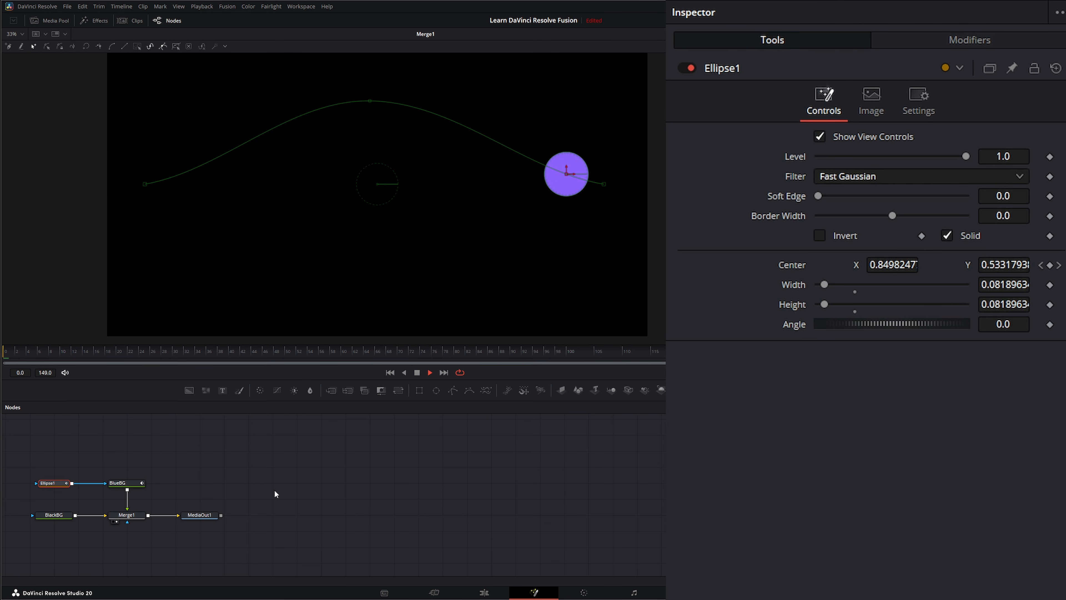
click(416, 372)
click(389, 372)
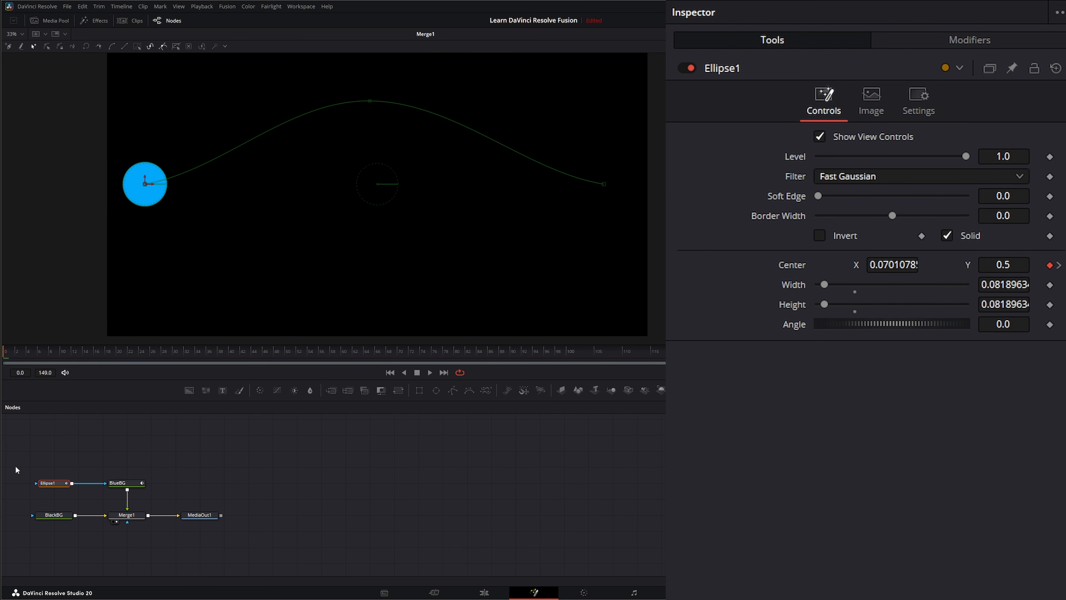
Reset Ellipse1 to a default ellipse masking BlueBG, shrunk to 0.075 width near the left edge
drag(27, 450, 84, 500)
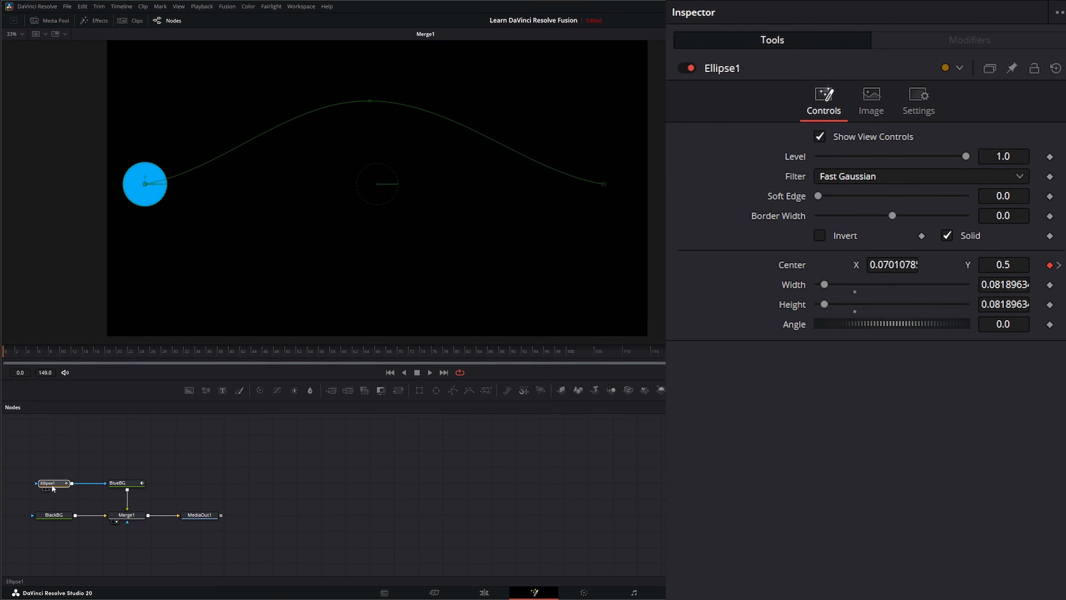
click(52, 485)
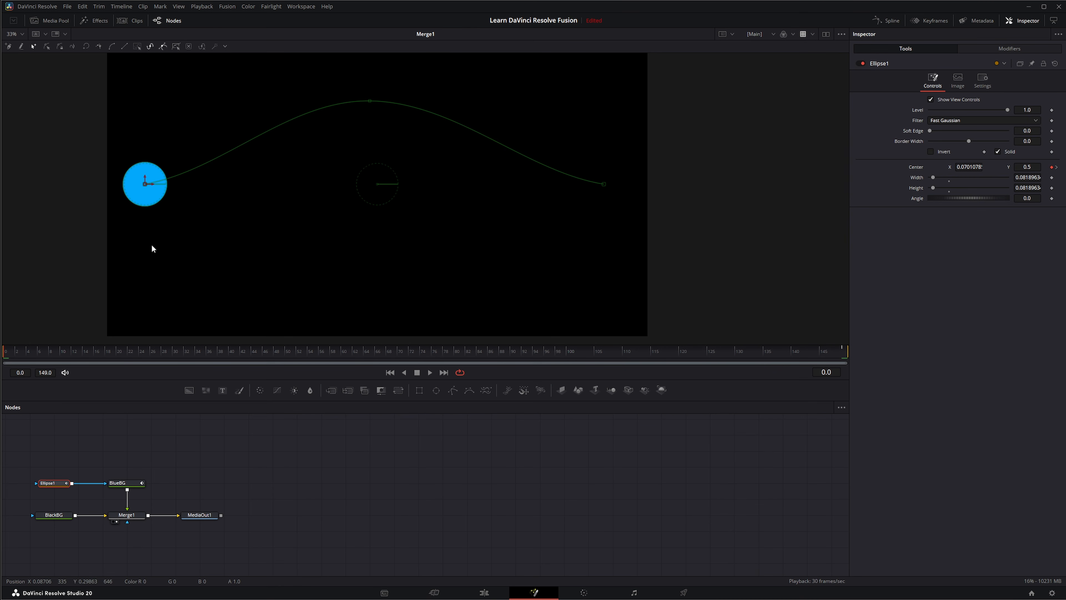
drag(26, 449, 74, 495)
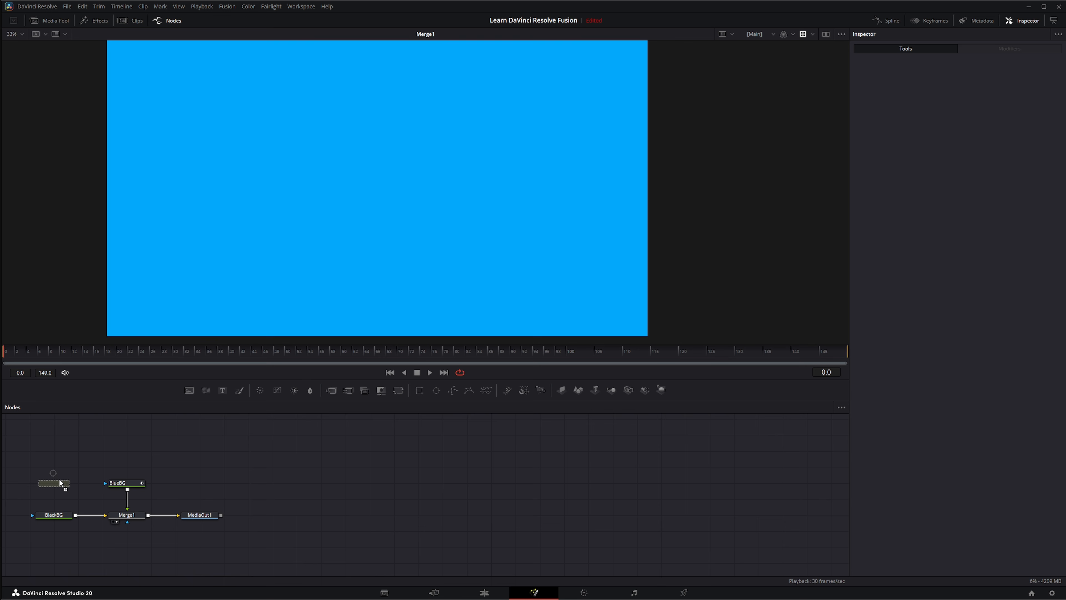
click(59, 482)
drag(72, 483, 106, 483)
drag(429, 305, 155, 169)
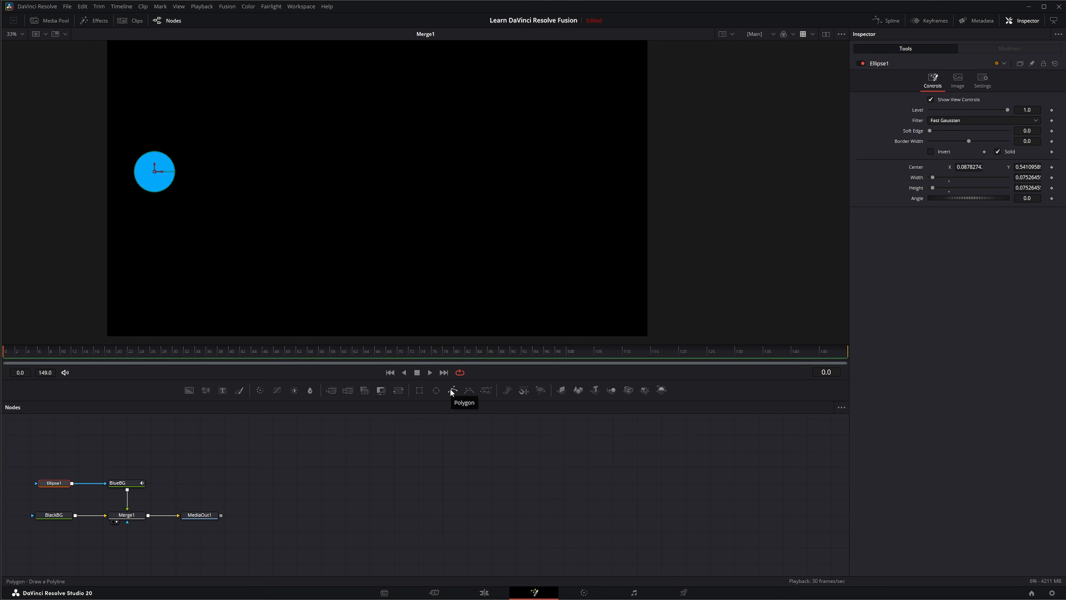
Add a Polygon1 node and draw an open spline that loops twice across the frame
drag(469, 393, 271, 235)
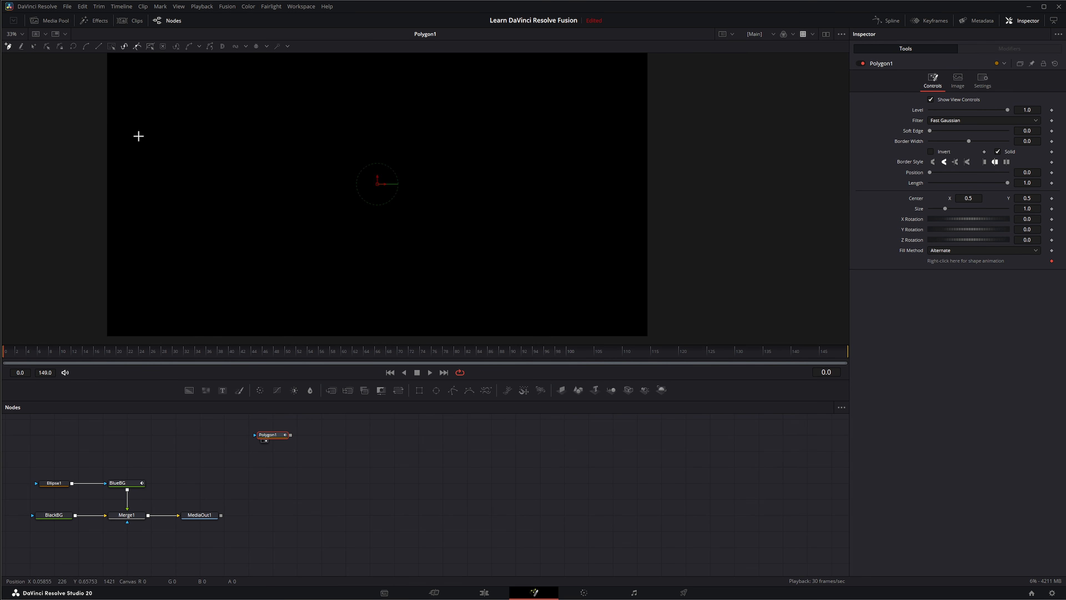
click(241, 258)
drag(357, 196, 356, 166)
click(332, 119)
drag(232, 191, 182, 227)
click(338, 299)
drag(541, 188, 540, 175)
click(520, 114)
click(377, 249)
click(475, 322)
click(608, 219)
click(669, 175)
Select all the polygon's points and smooth their corners into curves
drag(114, 72, 727, 334)
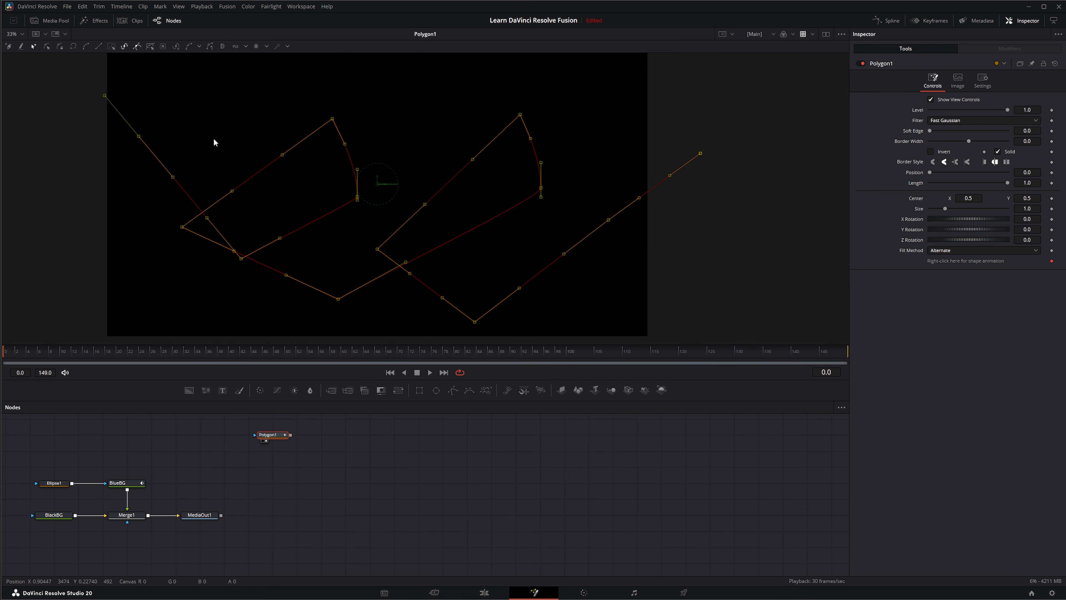
click(85, 46)
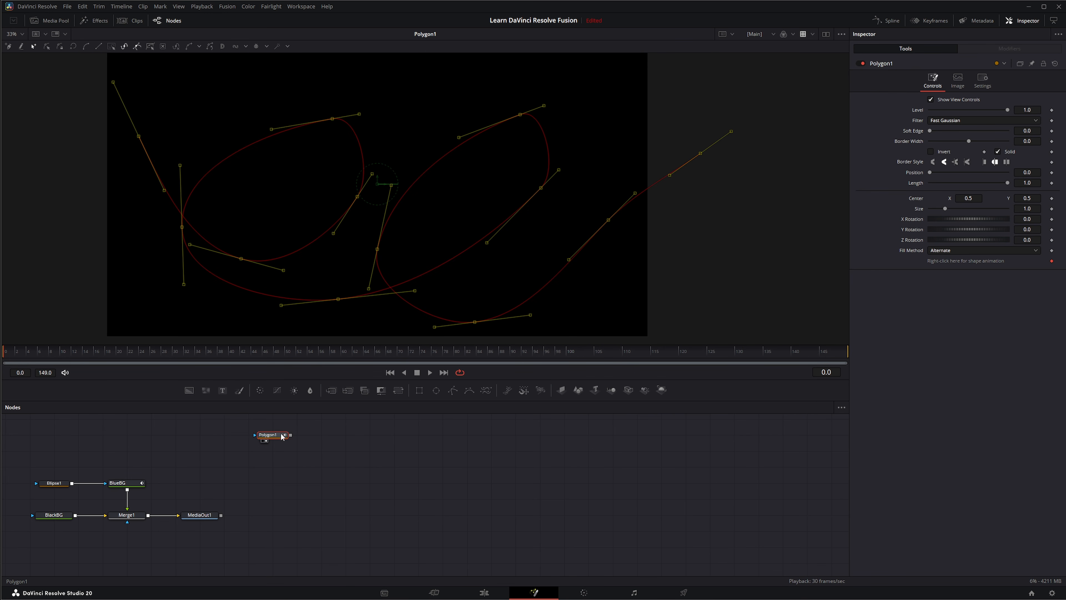
drag(224, 417, 317, 458)
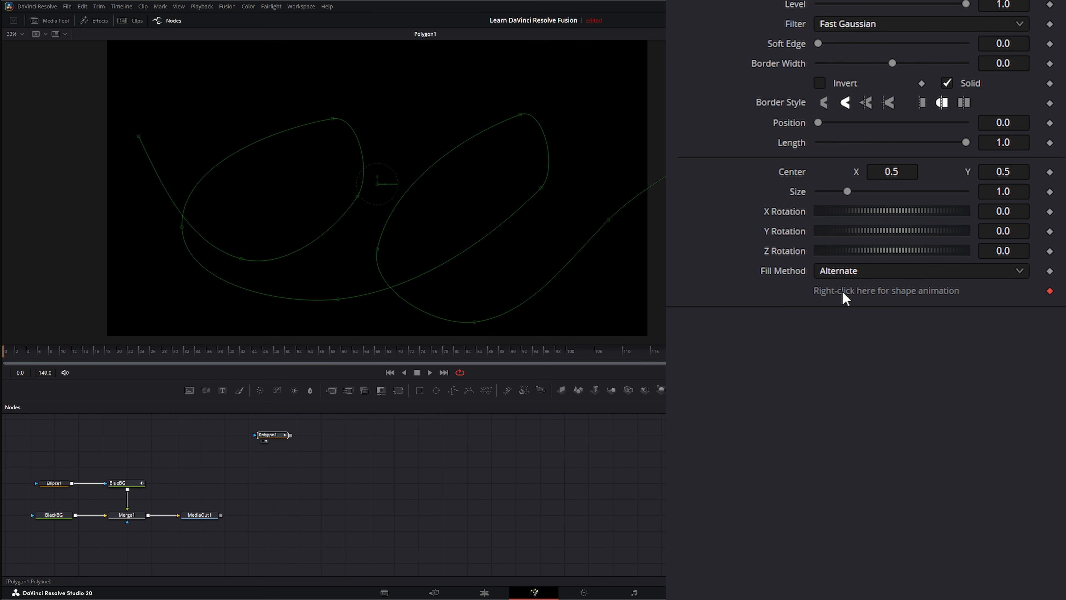
Remove the Polygon1Polyline keyframe animation and publish the Polygon1 polyline
right_click(828, 294)
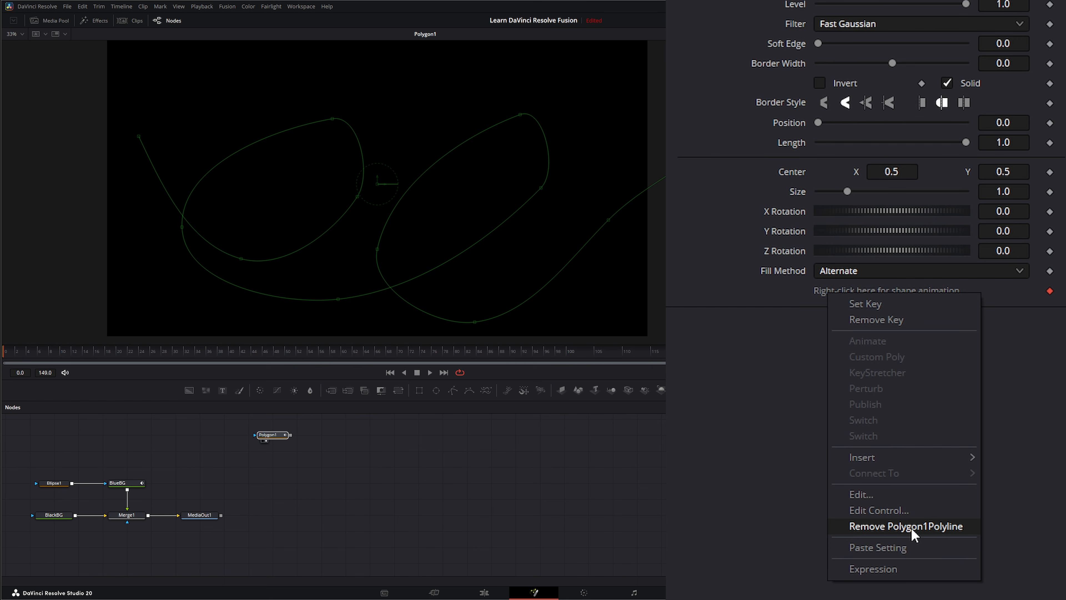
click(940, 529)
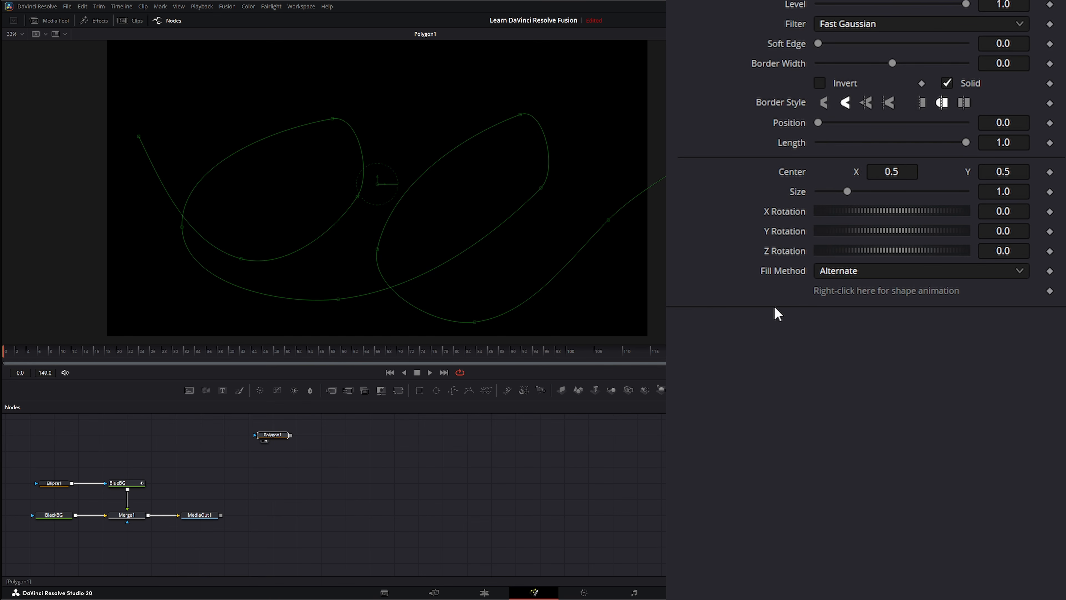
right_click(830, 300)
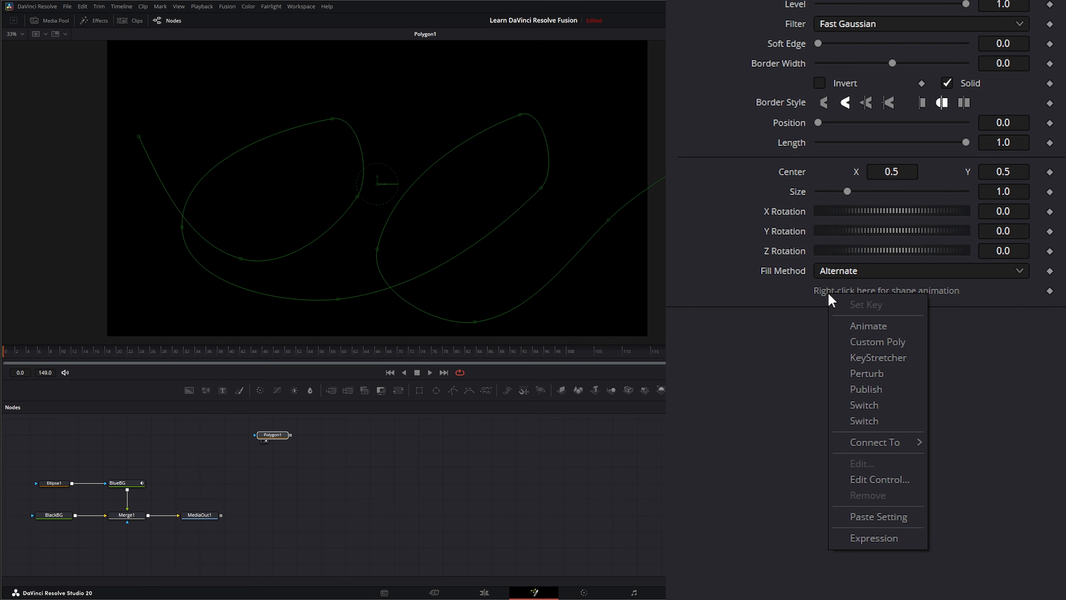
click(866, 389)
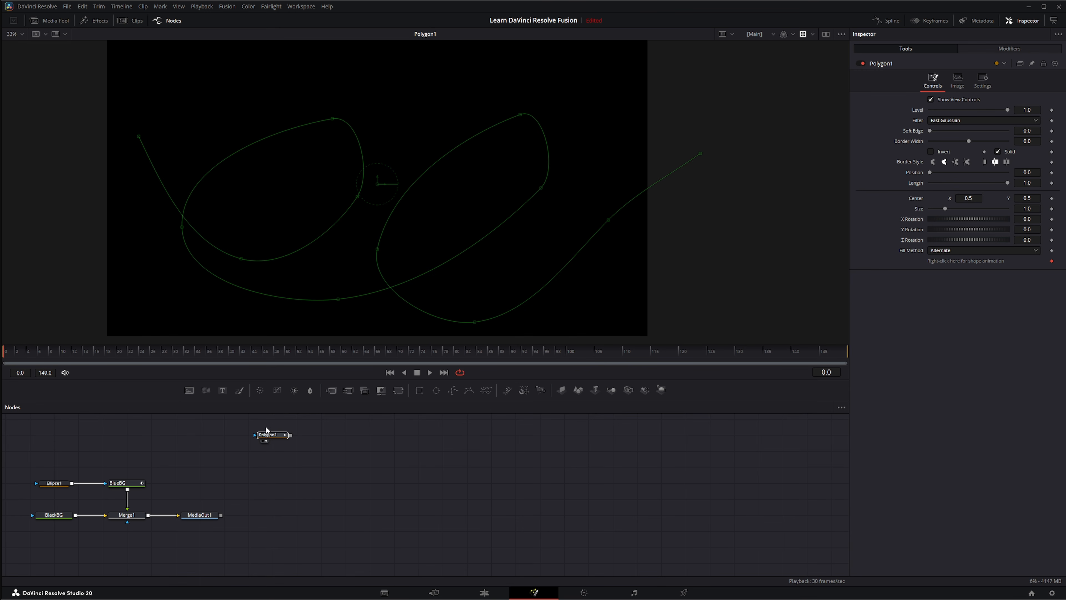
View Merge1 and drive Ellipse1's Center with a new Path1 modifier, shown in Modifiers
click(54, 484)
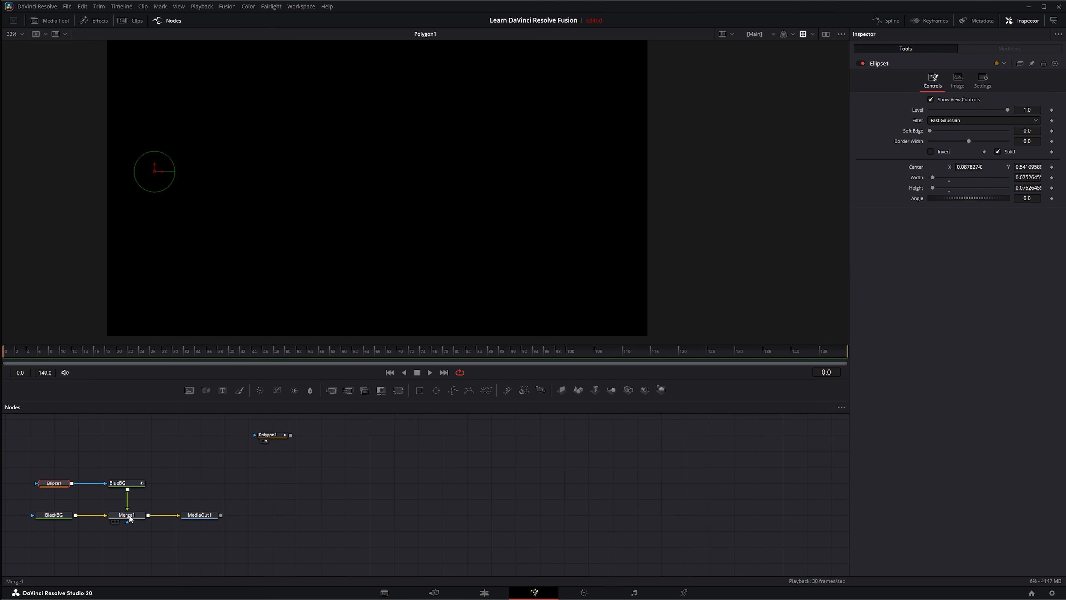
drag(129, 516, 255, 240)
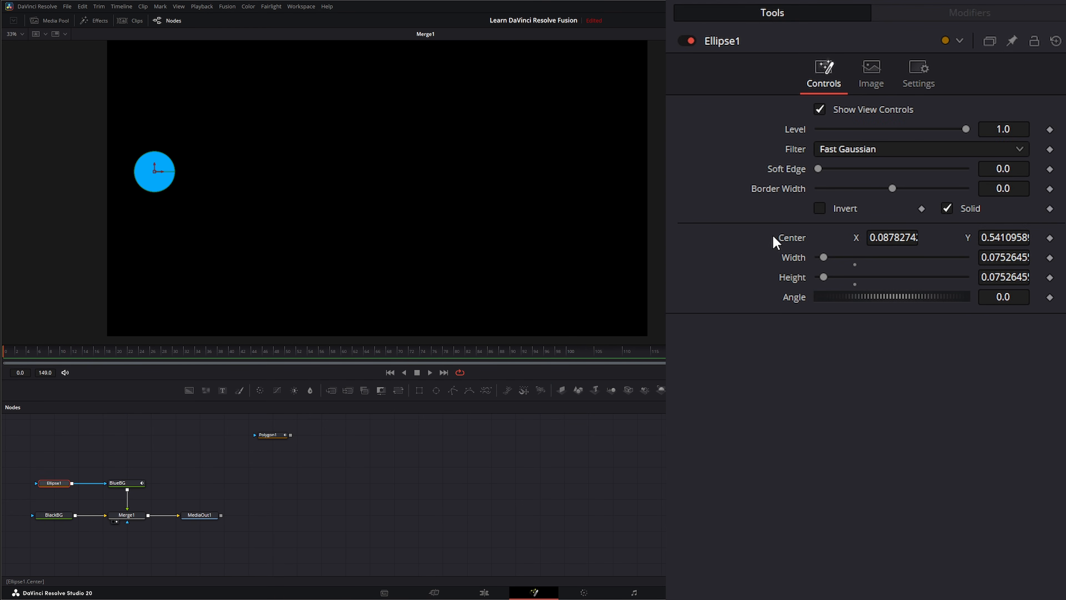
right_click(791, 243)
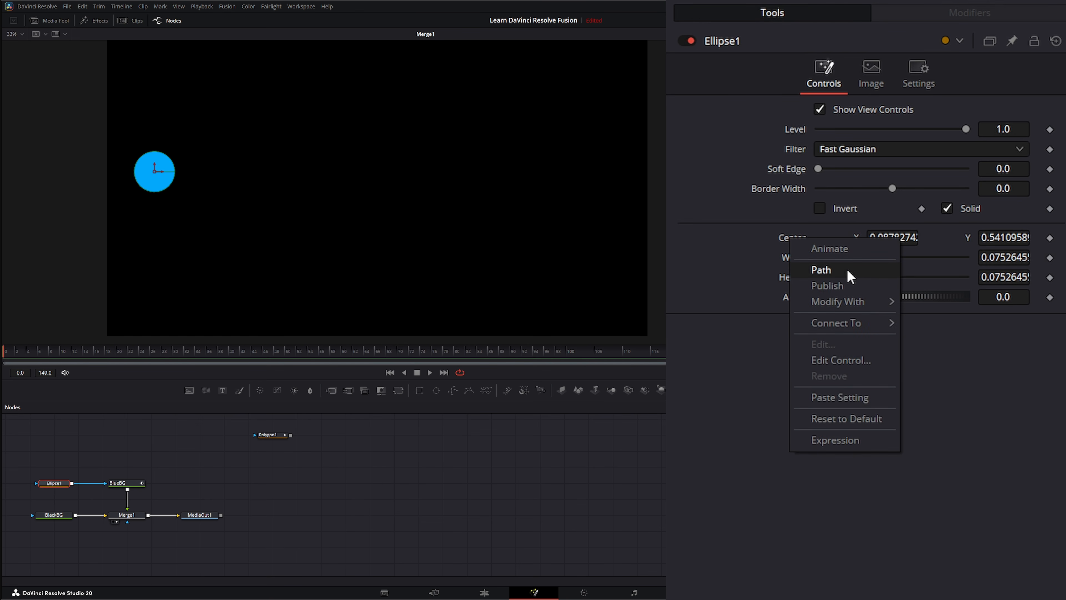
click(841, 271)
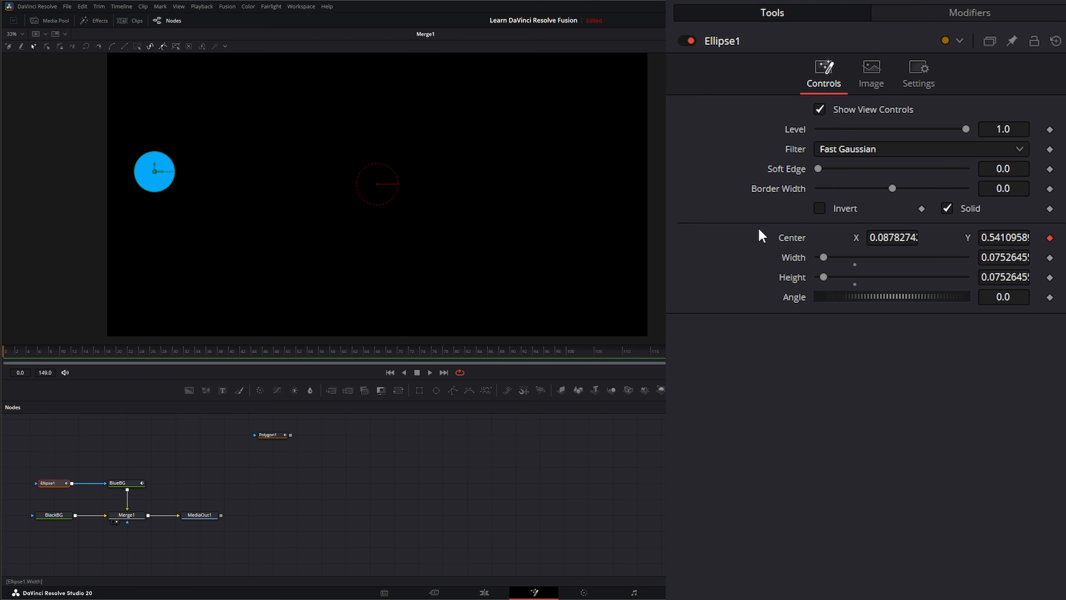
click(932, 17)
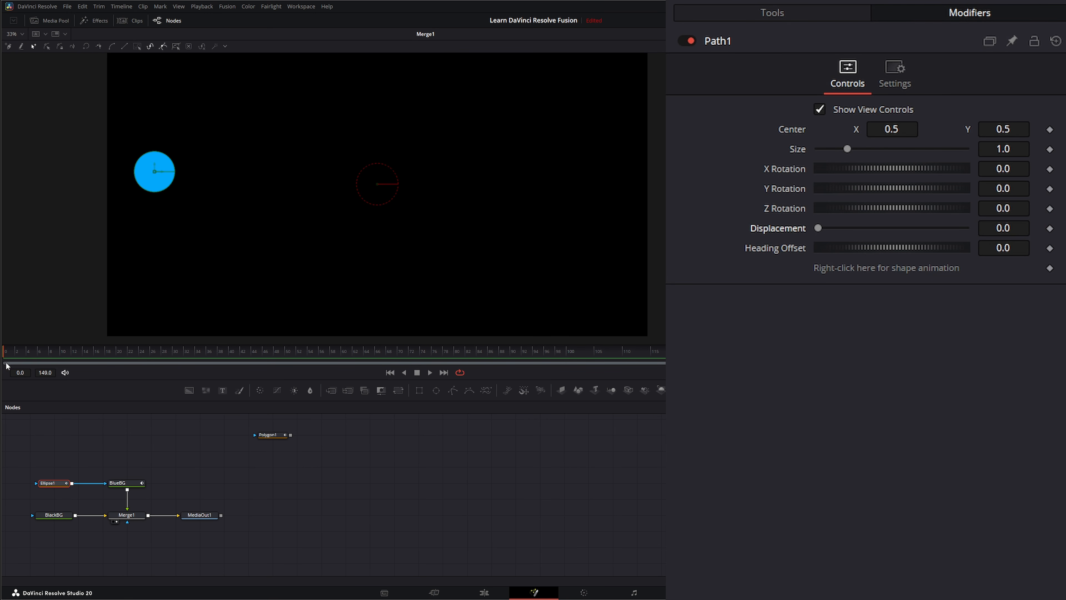
drag(187, 356, 98, 364)
Connect Path1's shape to Polygon1: Polyline > Value
right_click(829, 274)
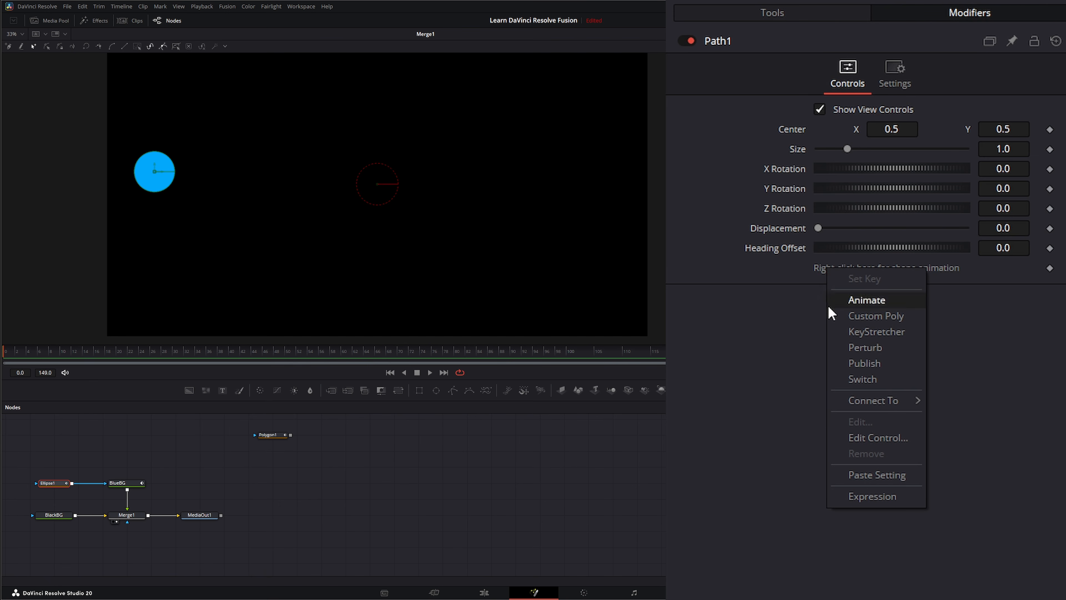
mouse_move(853, 404)
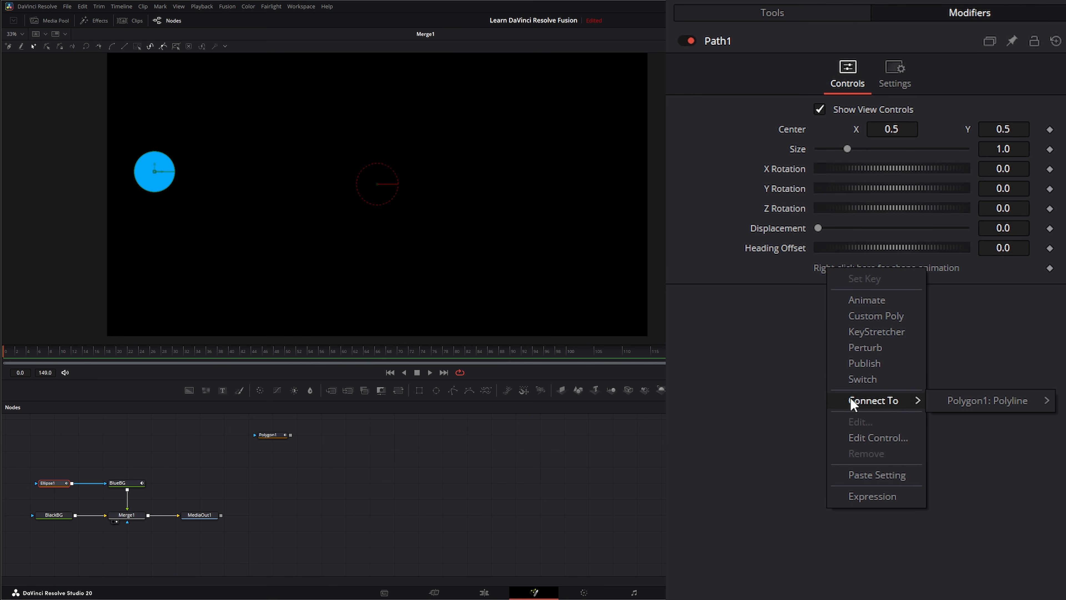
mouse_move(952, 403)
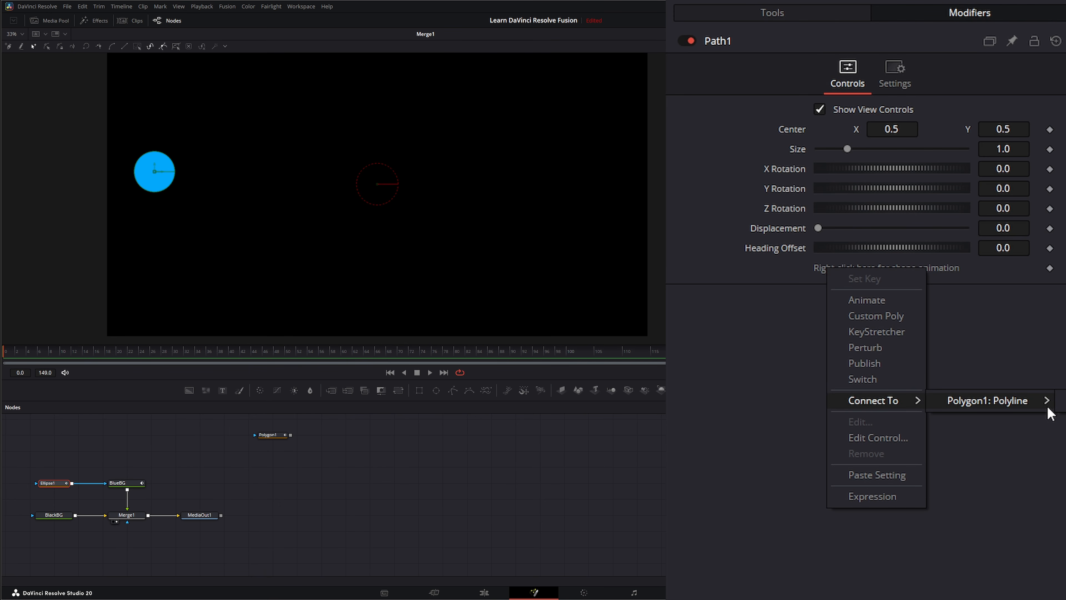
click(1062, 400)
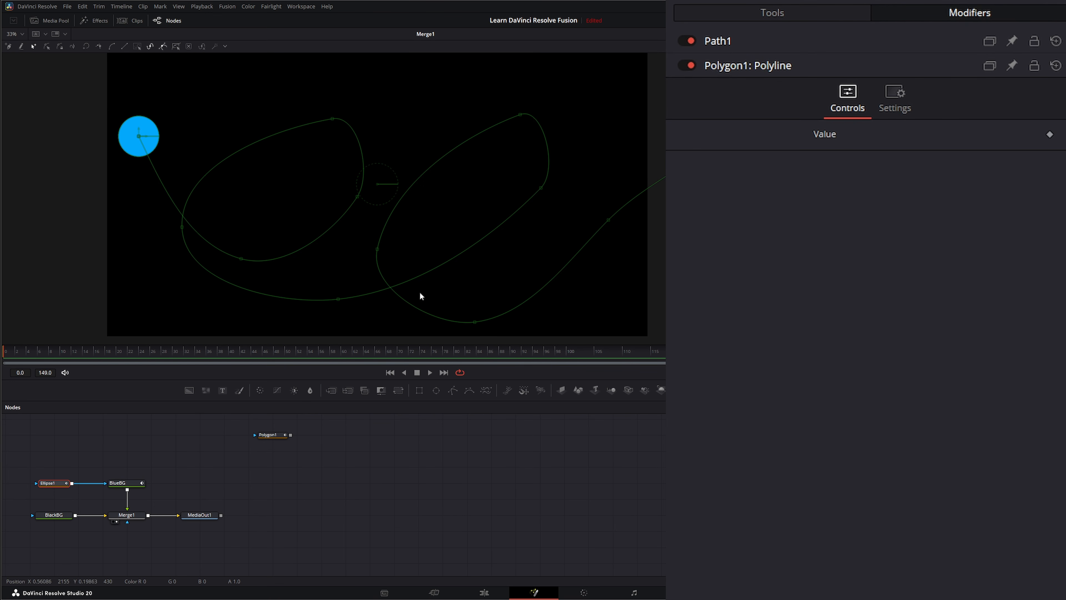
Reselect Ellipse1 and expand the Path1 controls, collapsing Polygon1: Polyline, in Modifiers
click(269, 435)
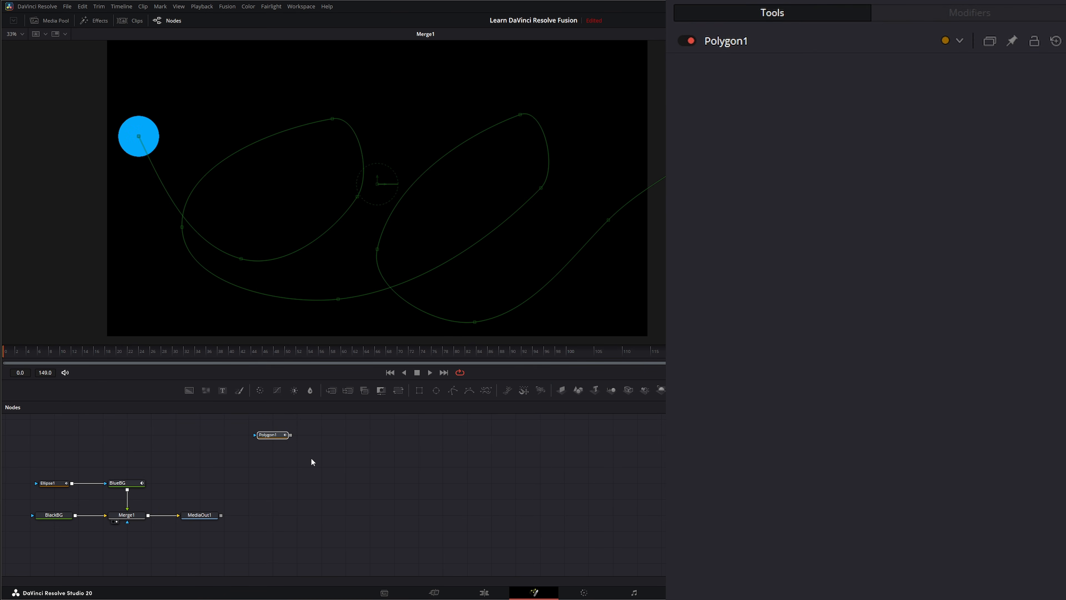
click(47, 483)
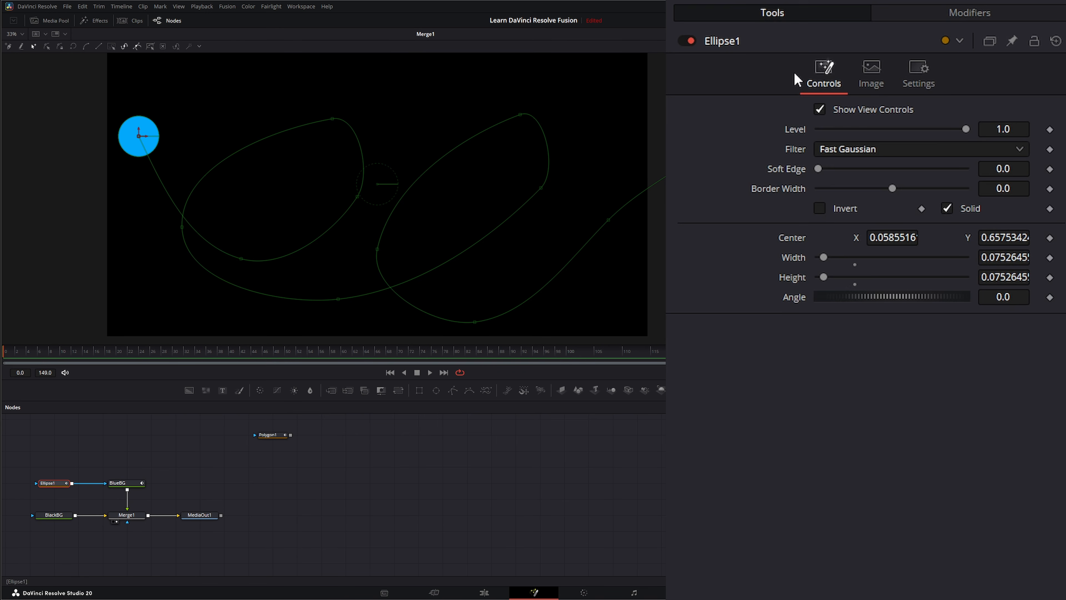
click(960, 24)
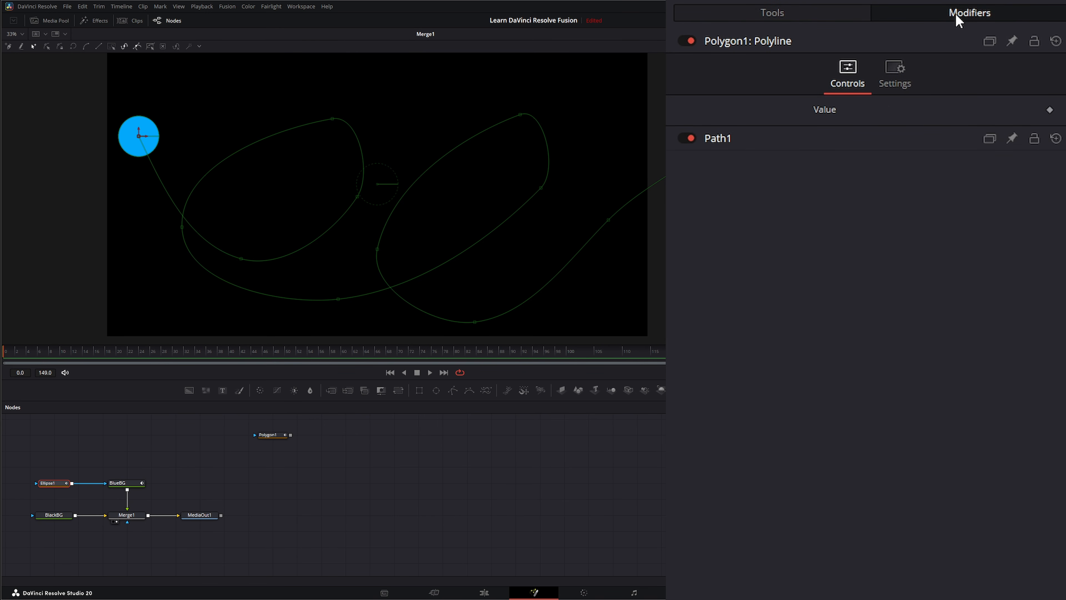
click(758, 41)
click(715, 67)
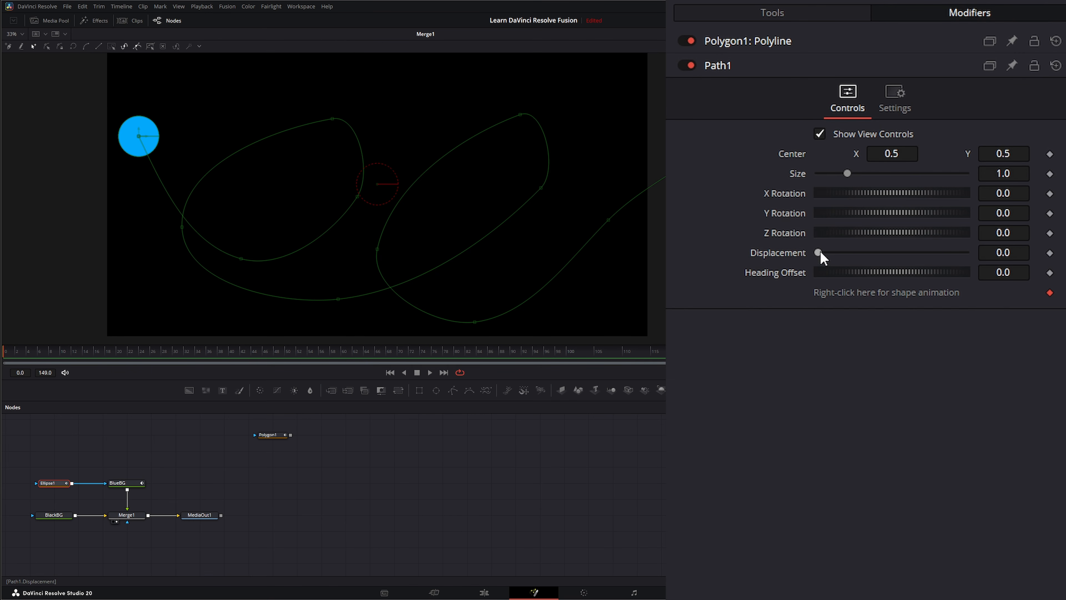
Keyframe Path1 Displacement from 0.0 at frame 0 to 1.0 at the last frame, then preview playback
drag(817, 252, 1028, 262)
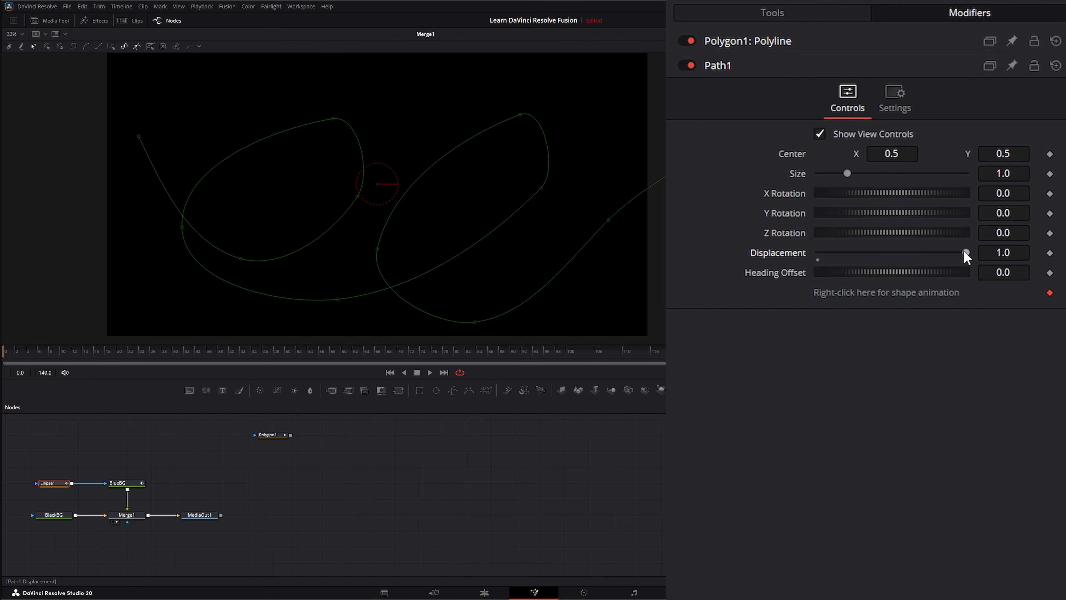
drag(966, 252, 795, 253)
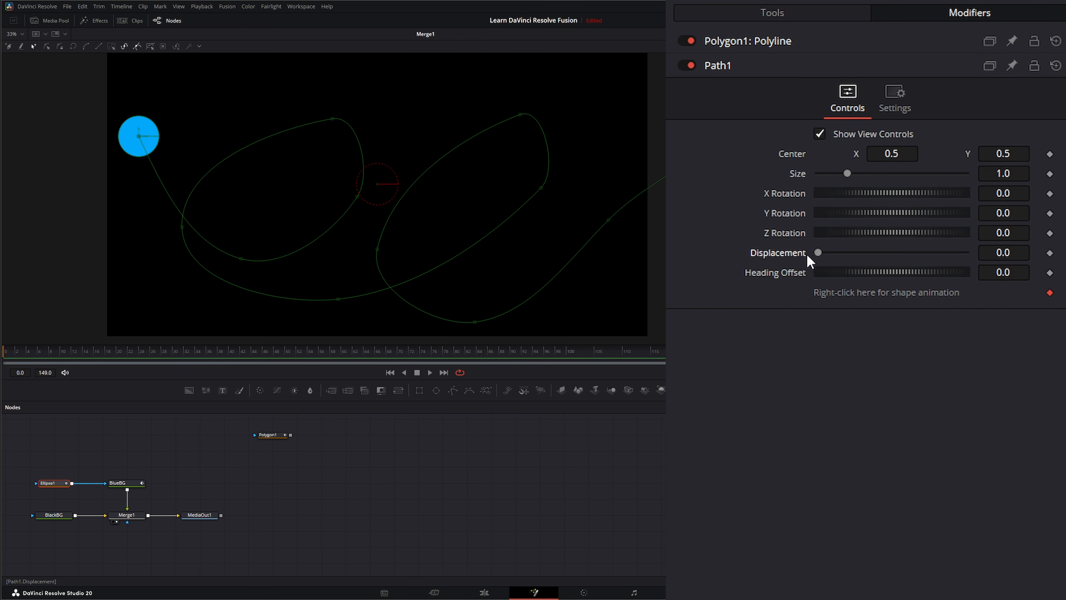
click(1050, 252)
click(445, 370)
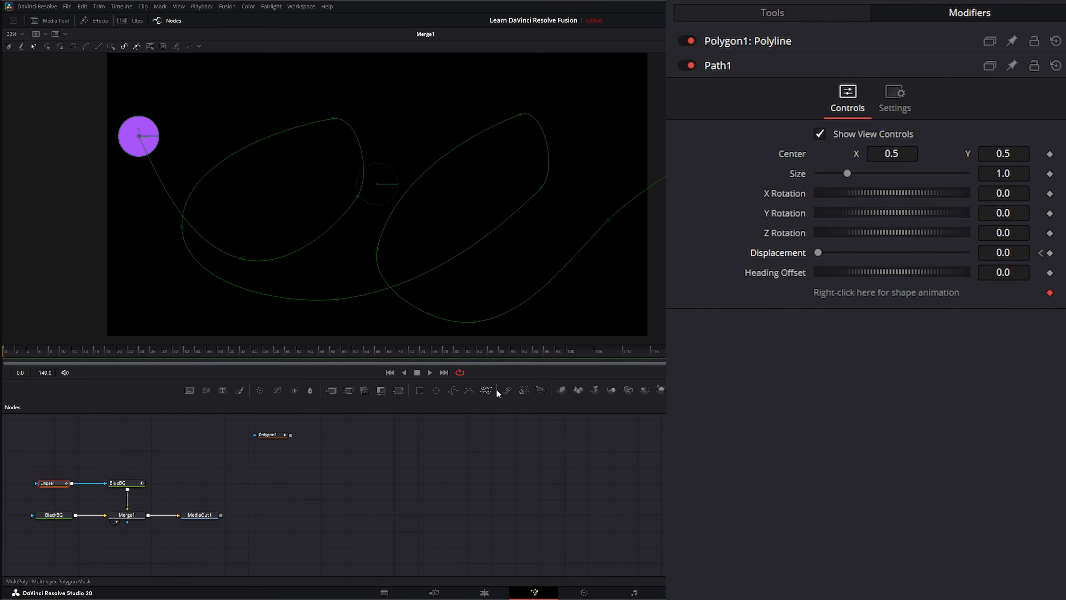
drag(817, 253, 1010, 254)
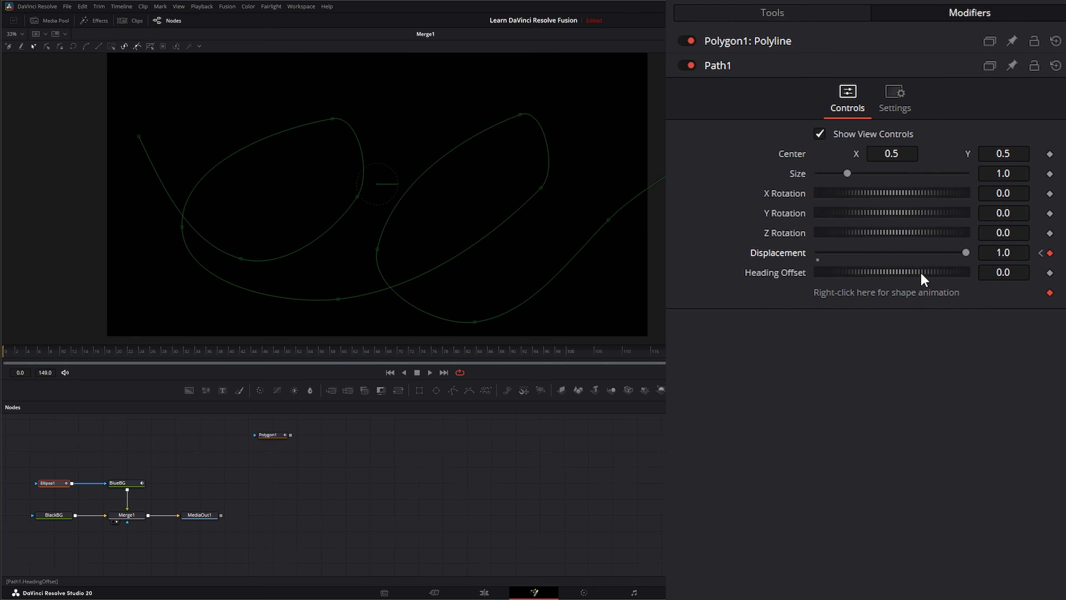
click(429, 372)
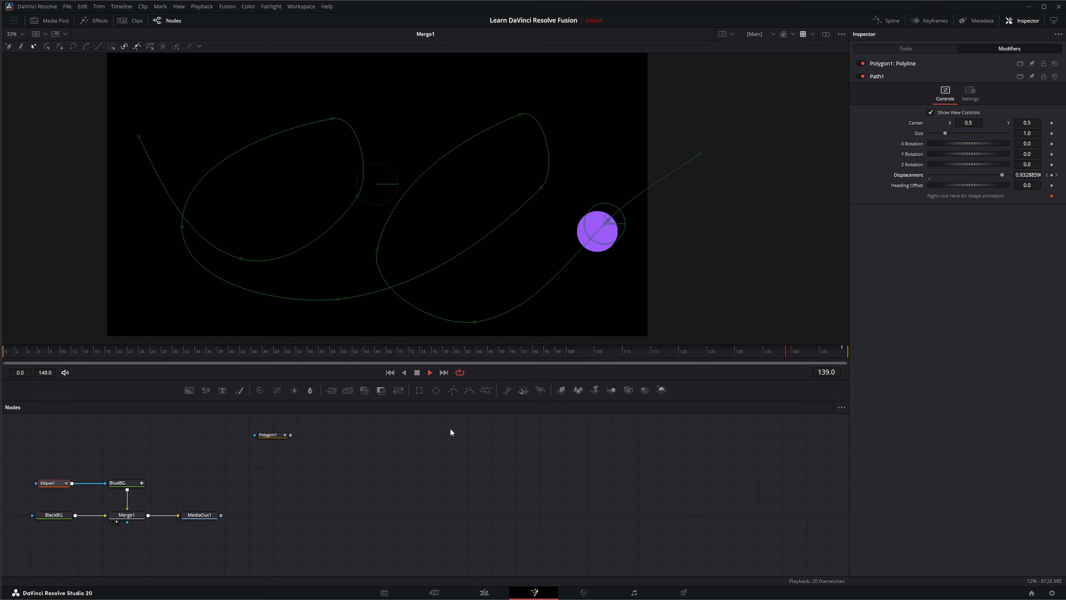
click(273, 434)
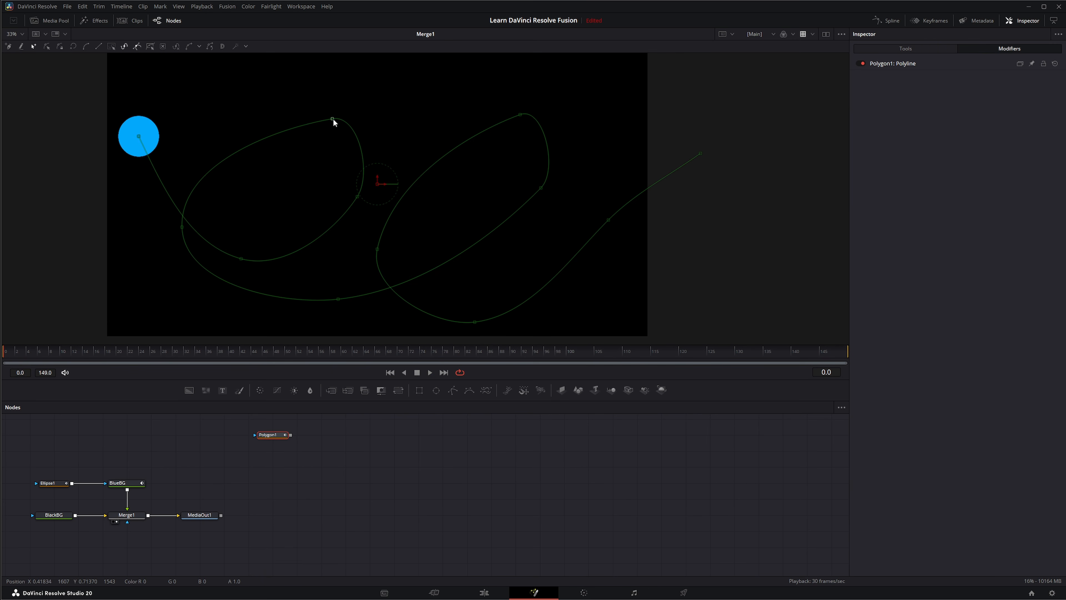
Pull down the top points of both curve loops during playback, then move Polygon1's node lower-right
drag(333, 119, 295, 183)
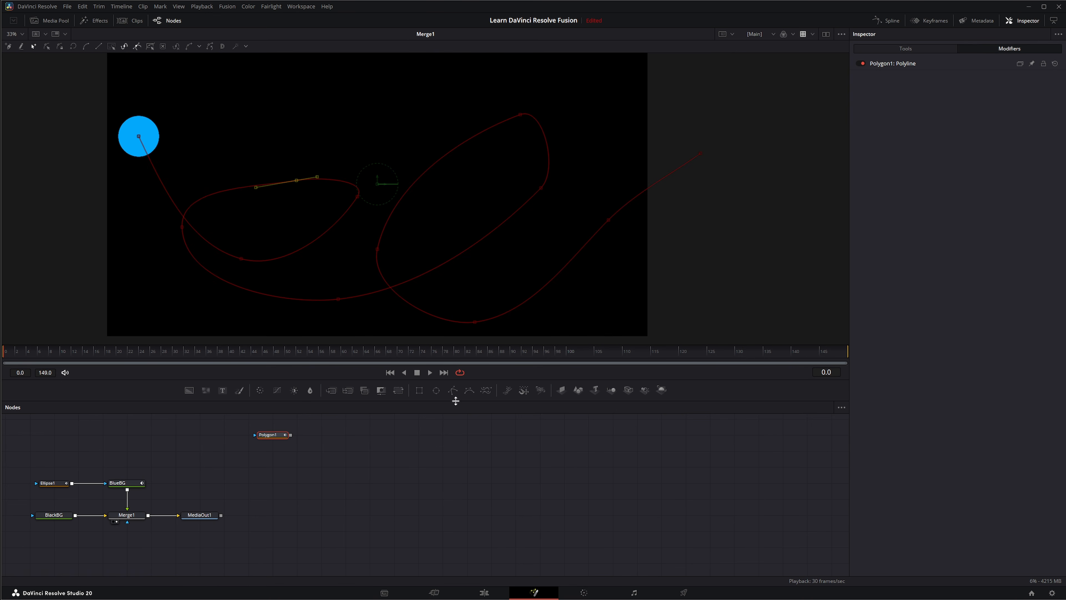
click(427, 372)
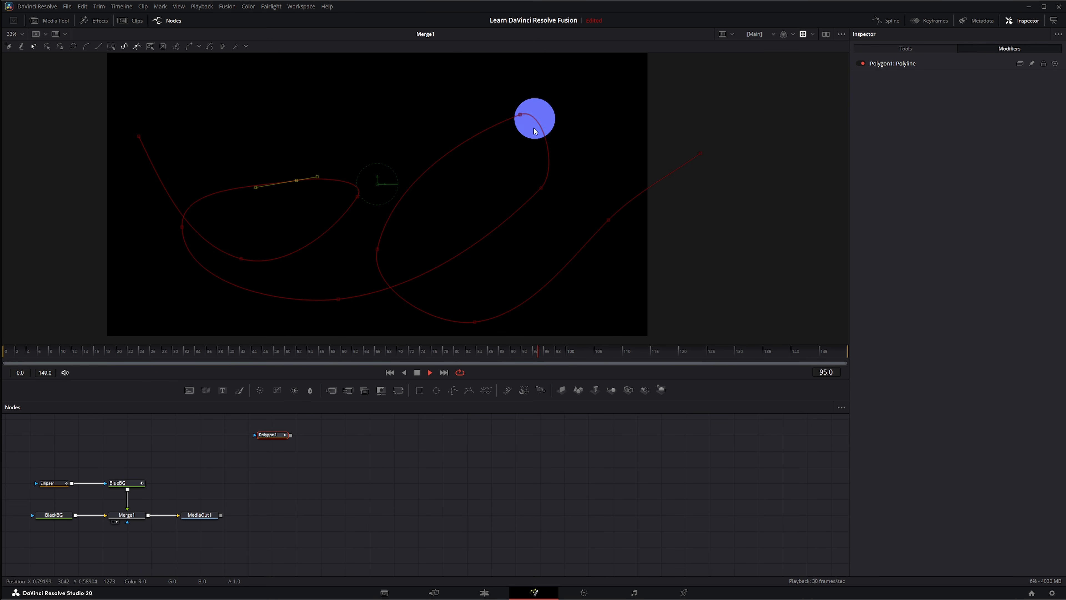
drag(521, 112, 464, 162)
click(554, 187)
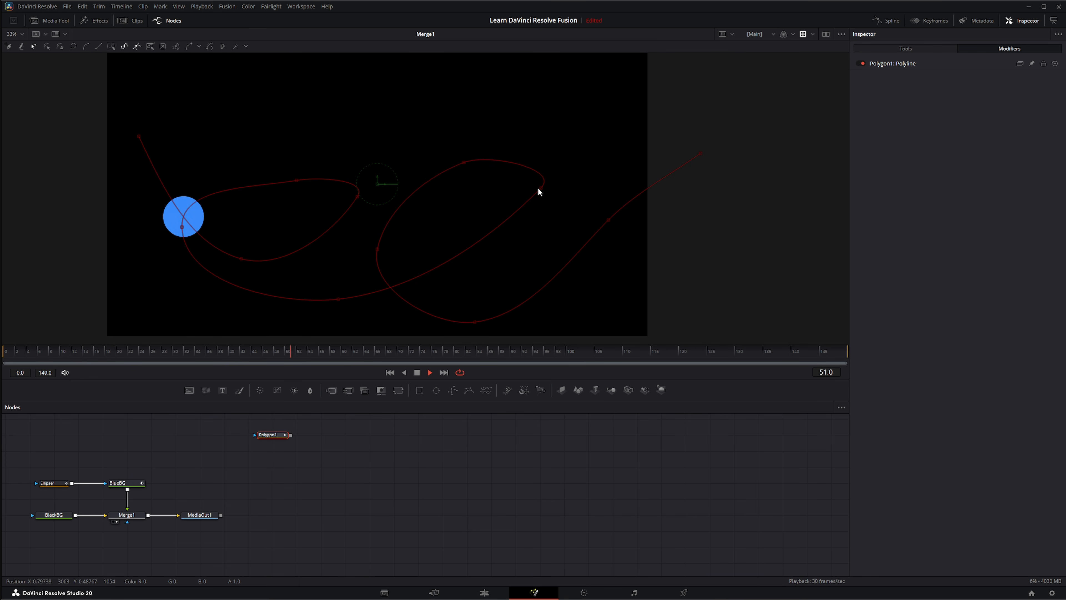
mouse_move(540, 190)
mouse_down()
mouse_move(523, 209)
mouse_move(529, 185)
mouse_up()
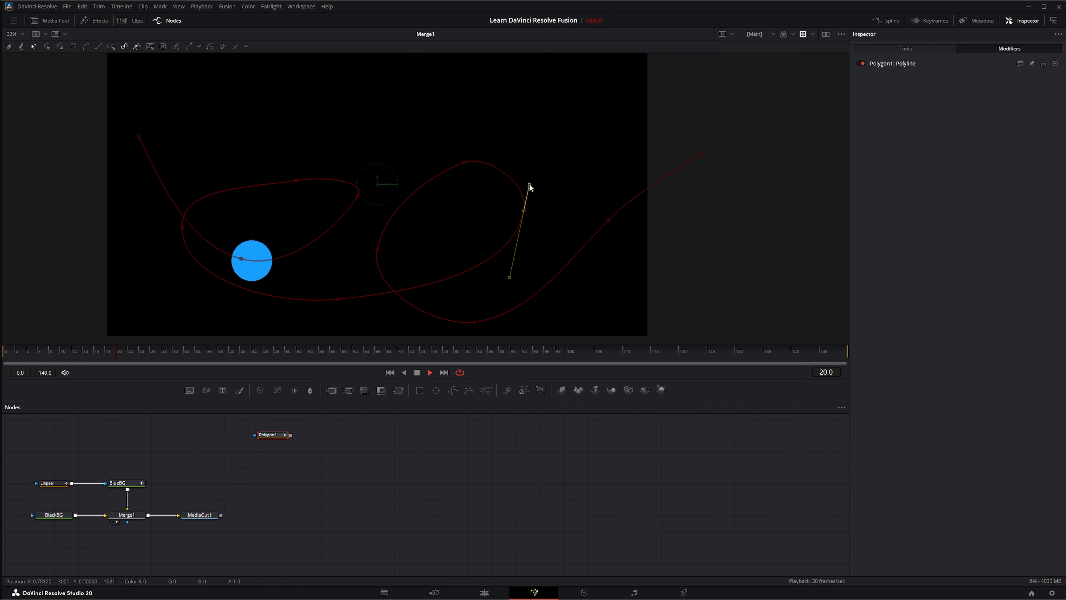
click(430, 372)
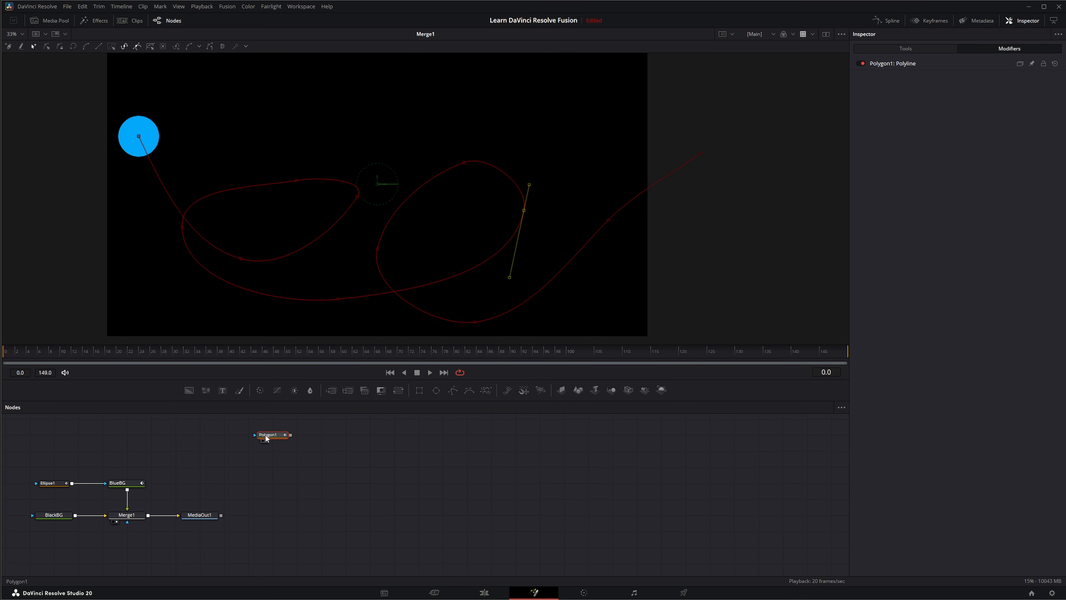
drag(265, 434, 382, 452)
Select the Polygon1 node and add an Underlay around it
click(379, 468)
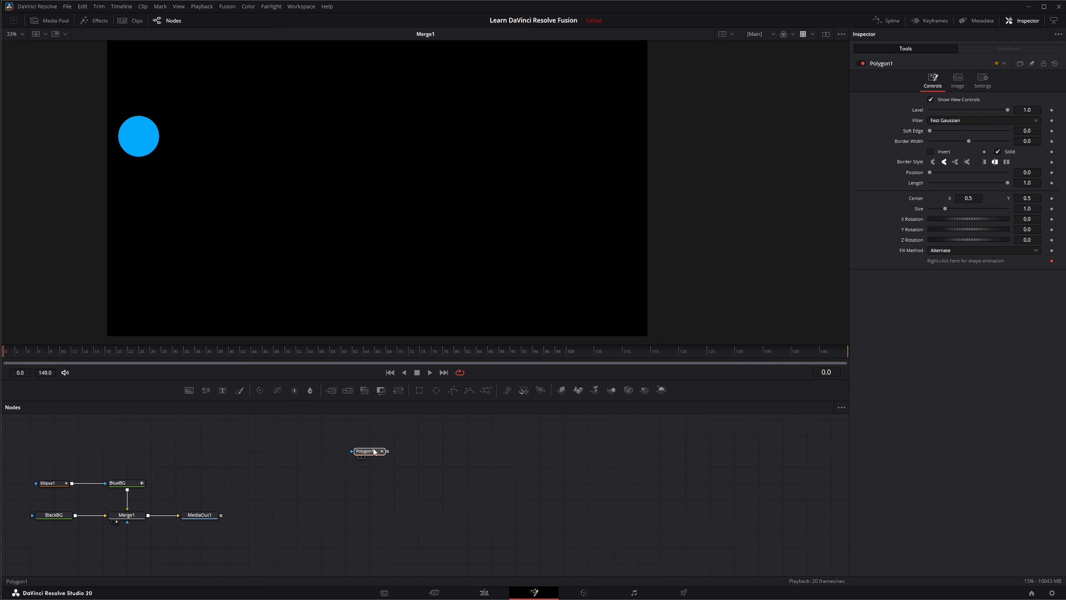
click(365, 451)
drag(317, 432, 464, 490)
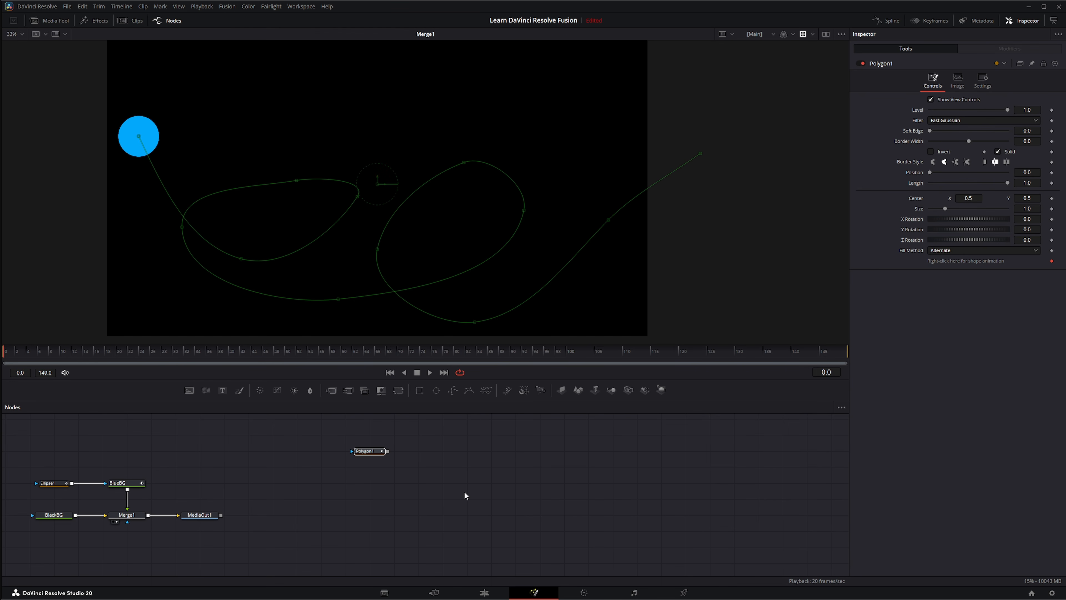
key(shift+space)
text(unde)
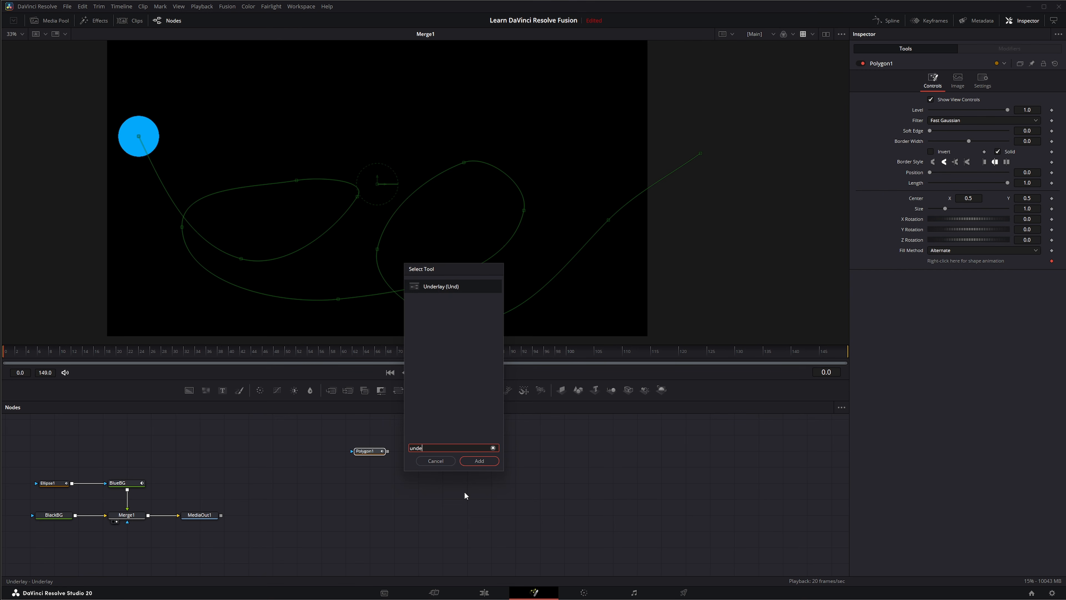
key(Return)
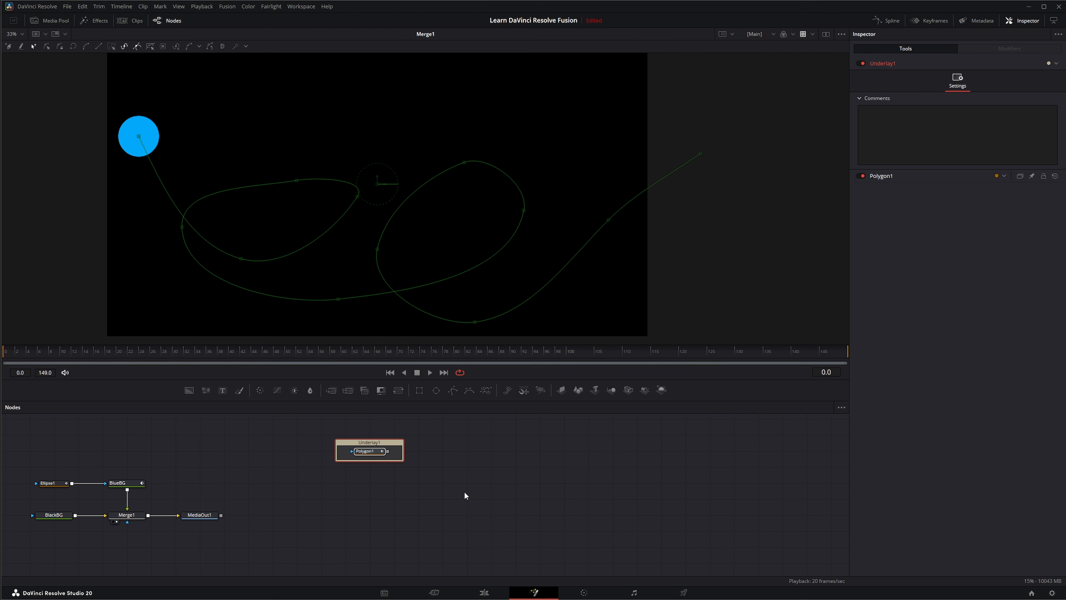
Widen the underlay, move it right of the main tree, and rename it Paths
drag(403, 461, 522, 491)
drag(471, 445, 668, 441)
click(481, 507)
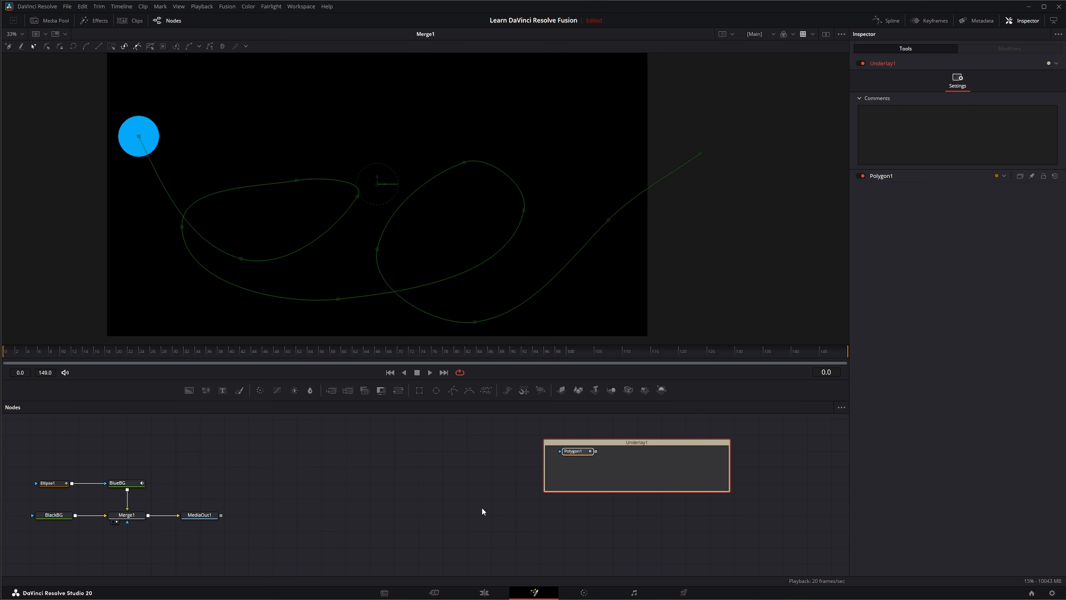
click(662, 443)
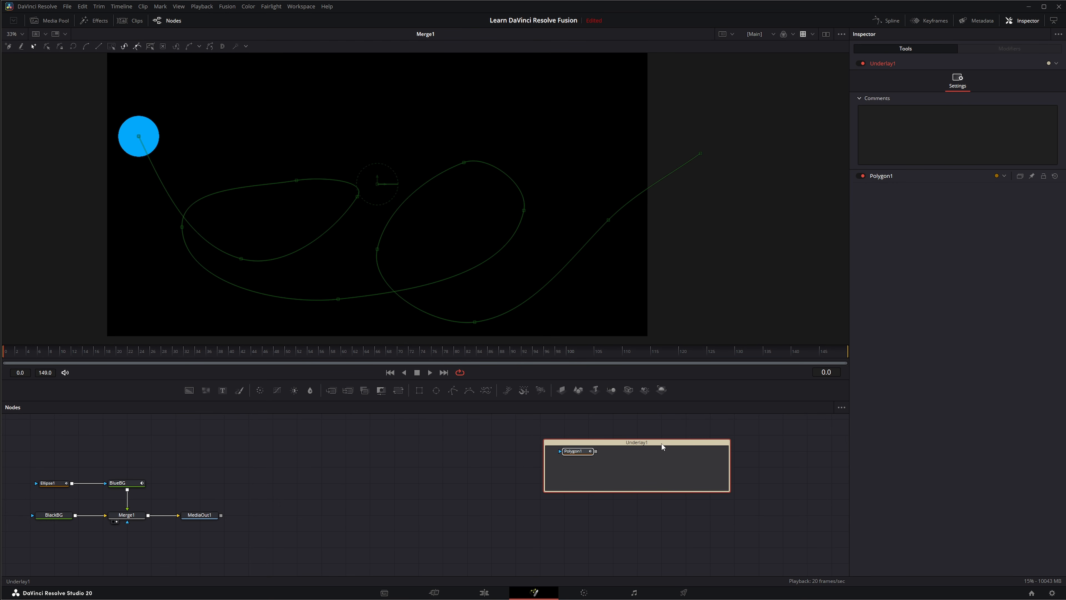
key(F2)
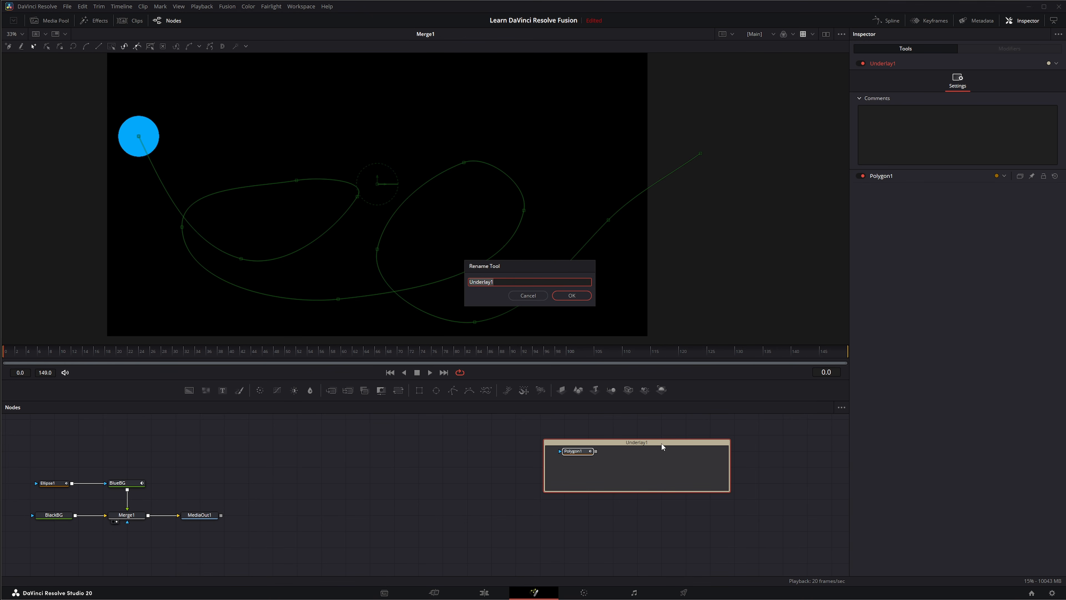
text(Polygon1)
key(Return)
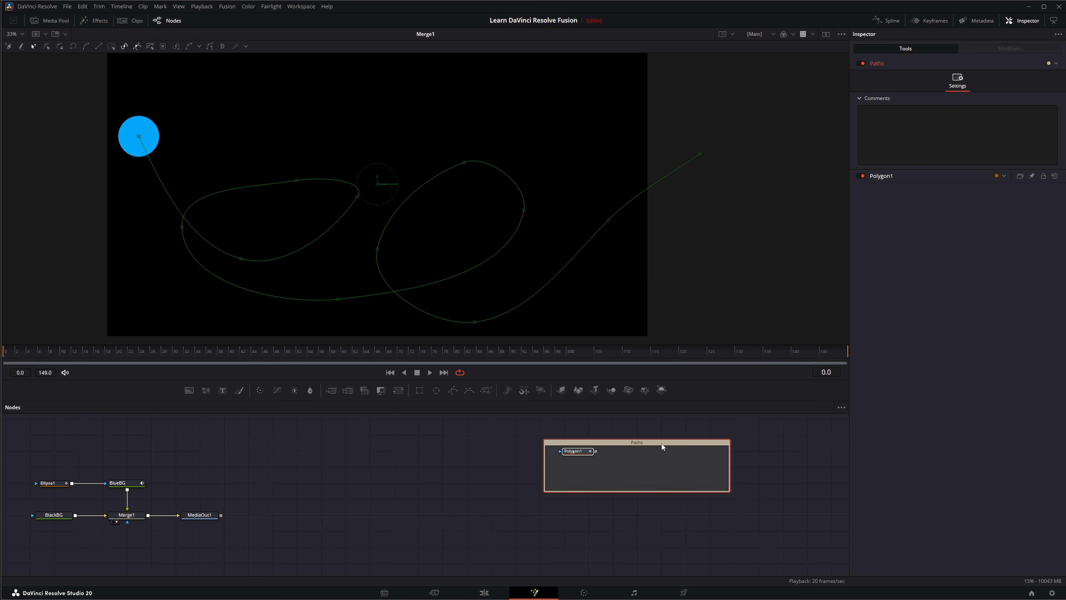
Nudge Polygon1 down inside the Paths underlay
click(584, 454)
click(592, 542)
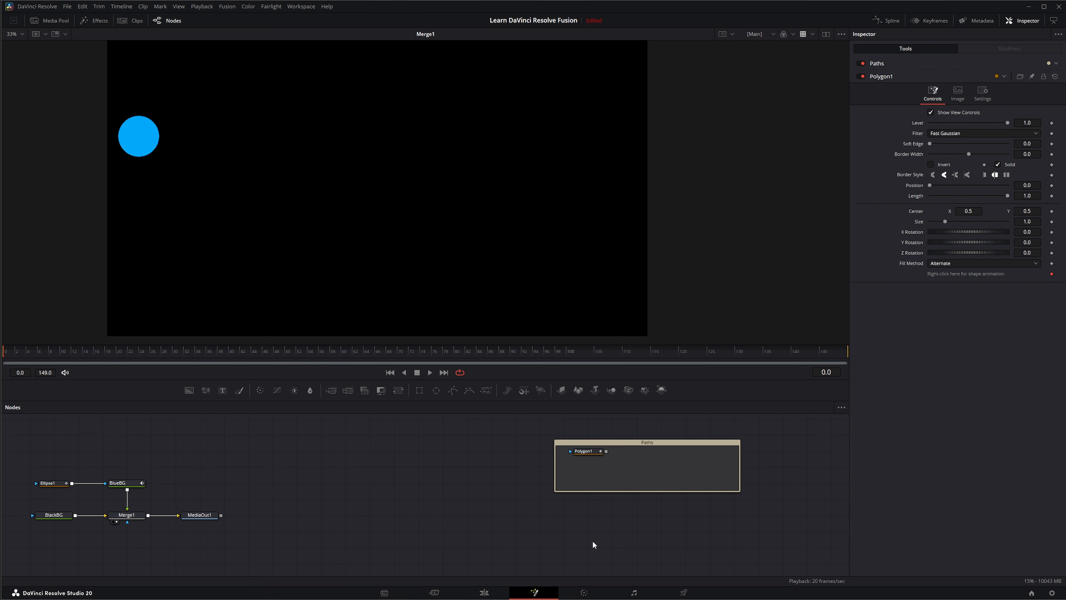
drag(591, 462, 589, 465)
click(439, 476)
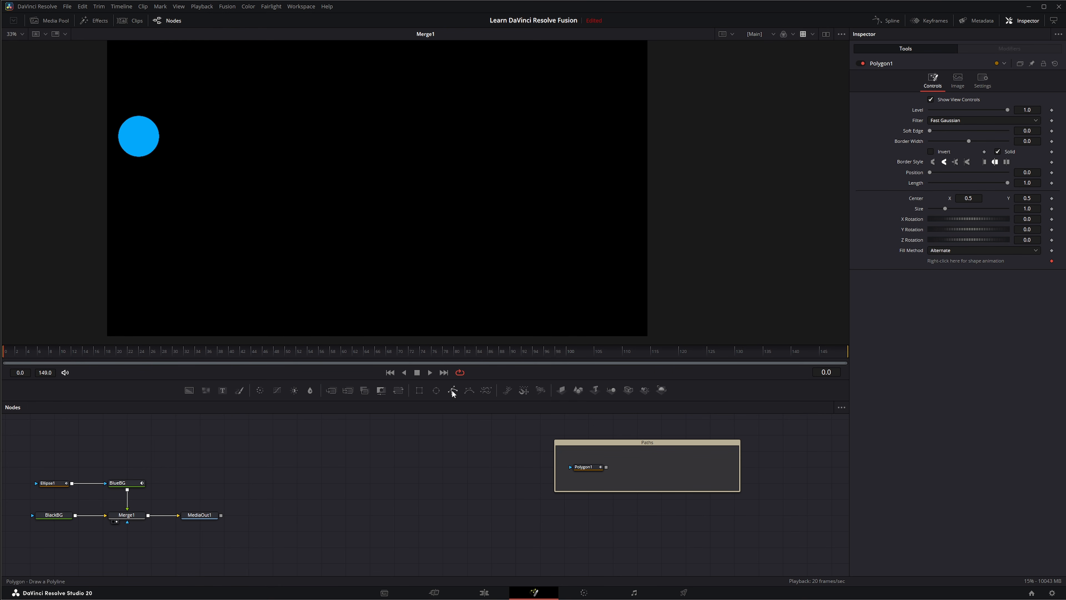
Delete the old Ellipse1, add a new ellipse shrunk to a 0.084 circle, and add a BSpline node
click(53, 484)
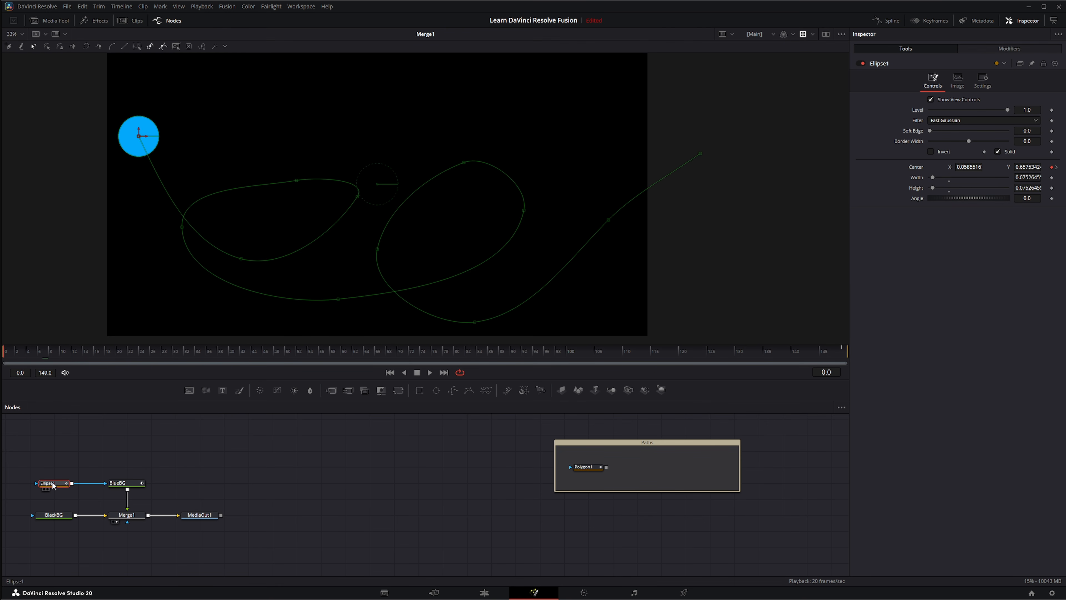
click(68, 497)
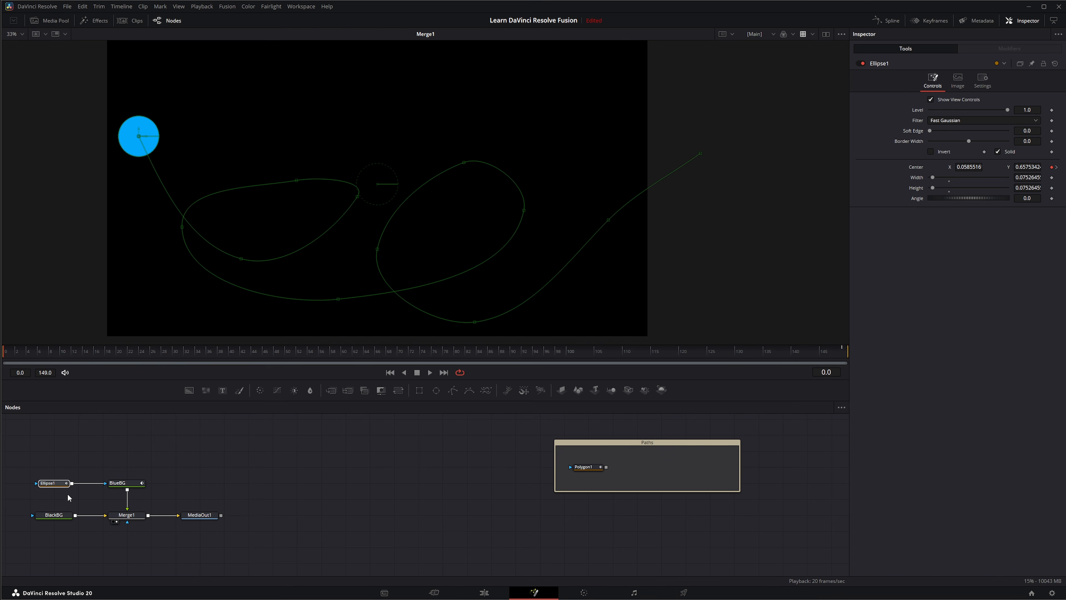
key(Delete)
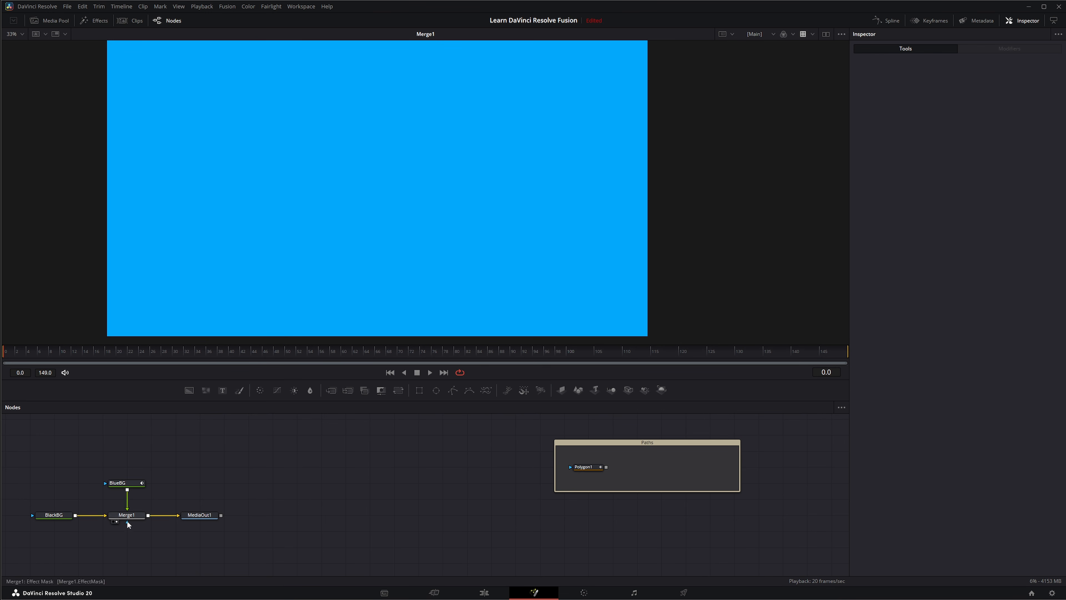
drag(436, 390, 110, 483)
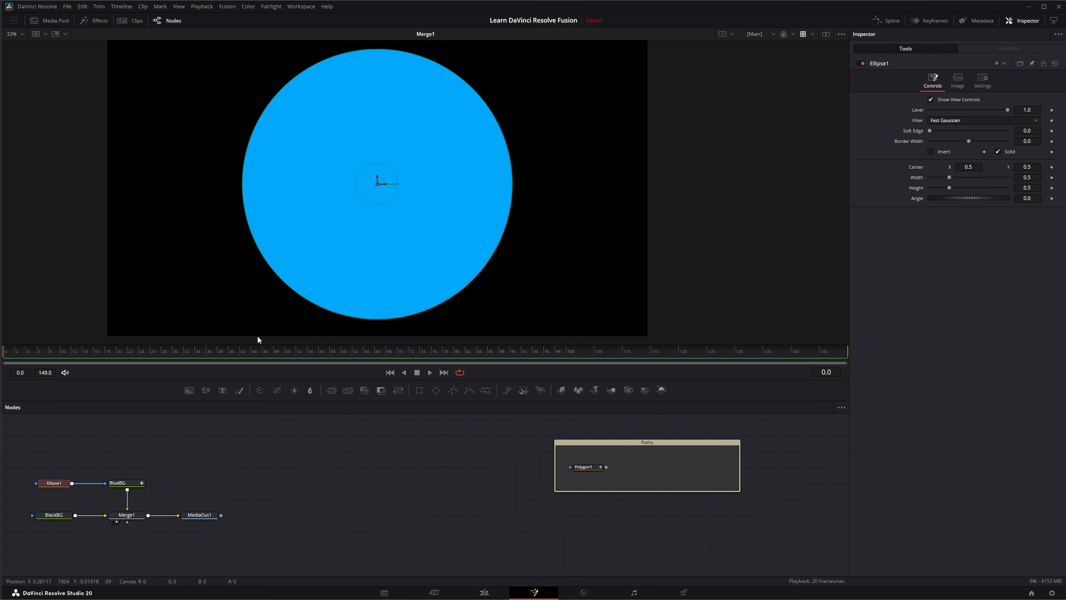
drag(446, 301, 152, 193)
click(319, 481)
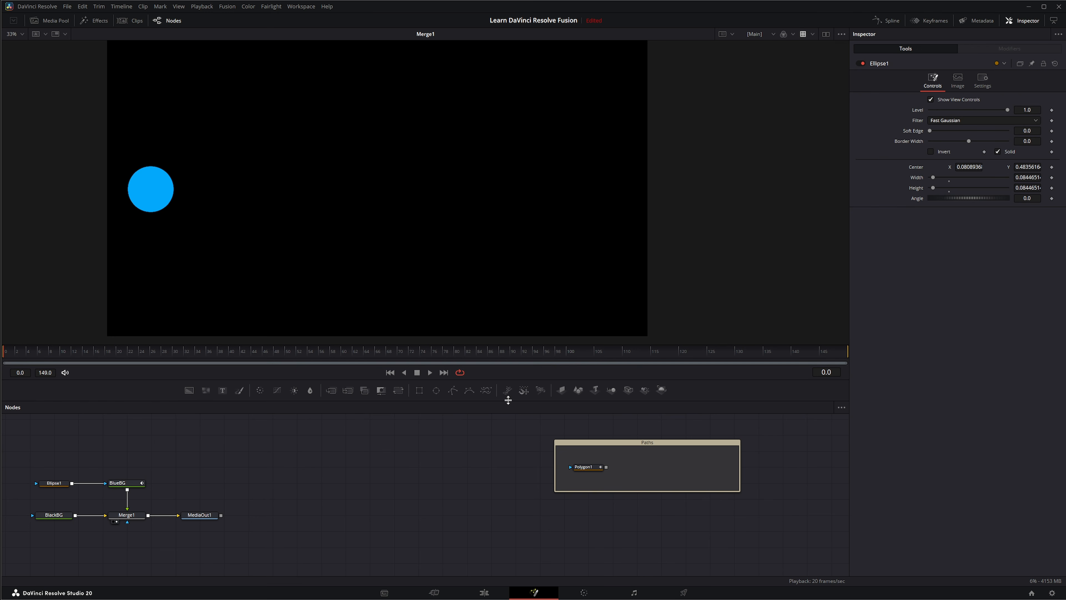
drag(463, 386, 346, 438)
View BSpline1 and place eleven points to draw a double-looping curve
key(1)
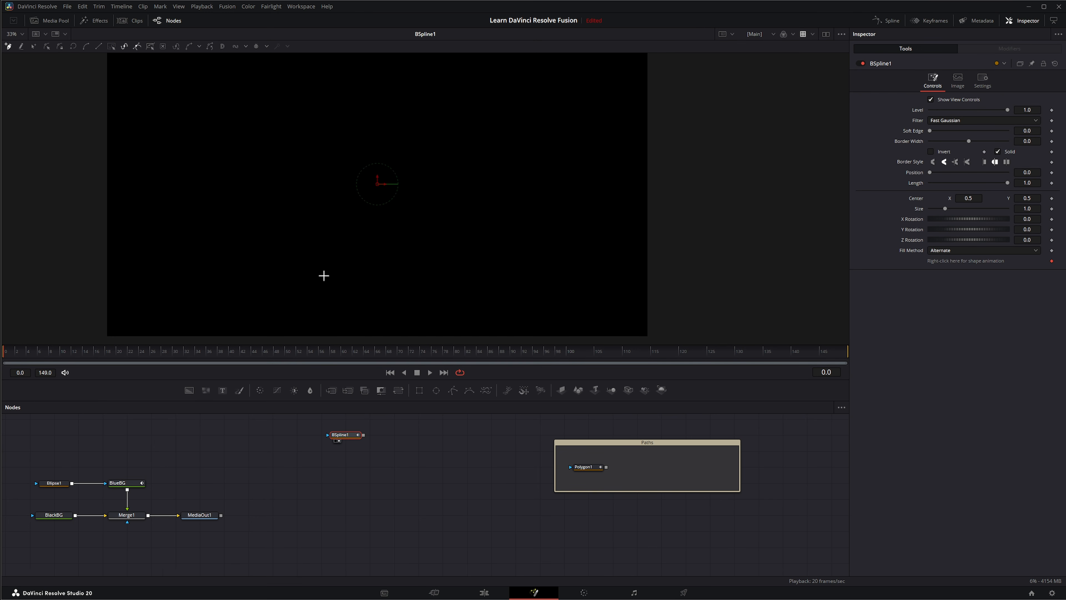
click(160, 168)
click(296, 278)
click(406, 140)
click(290, 99)
click(172, 258)
click(463, 299)
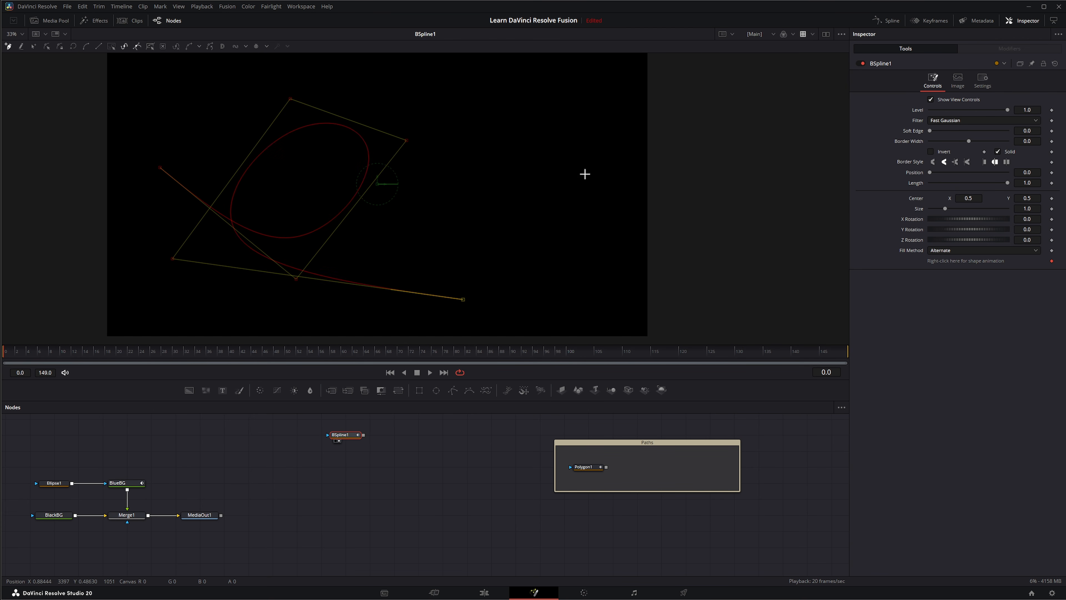
click(583, 147)
click(507, 105)
click(402, 309)
click(600, 309)
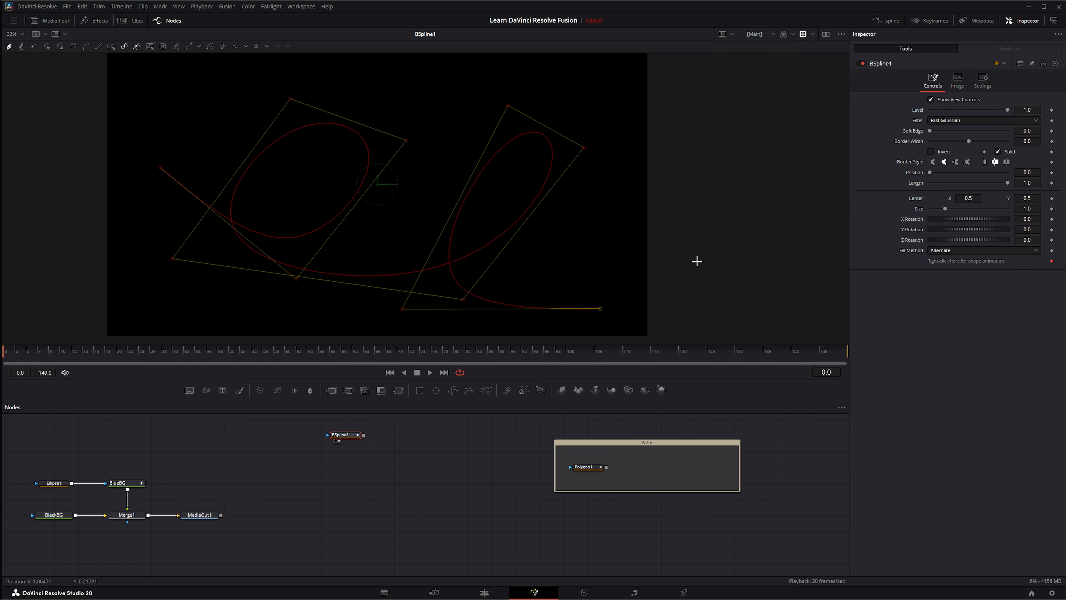
click(710, 244)
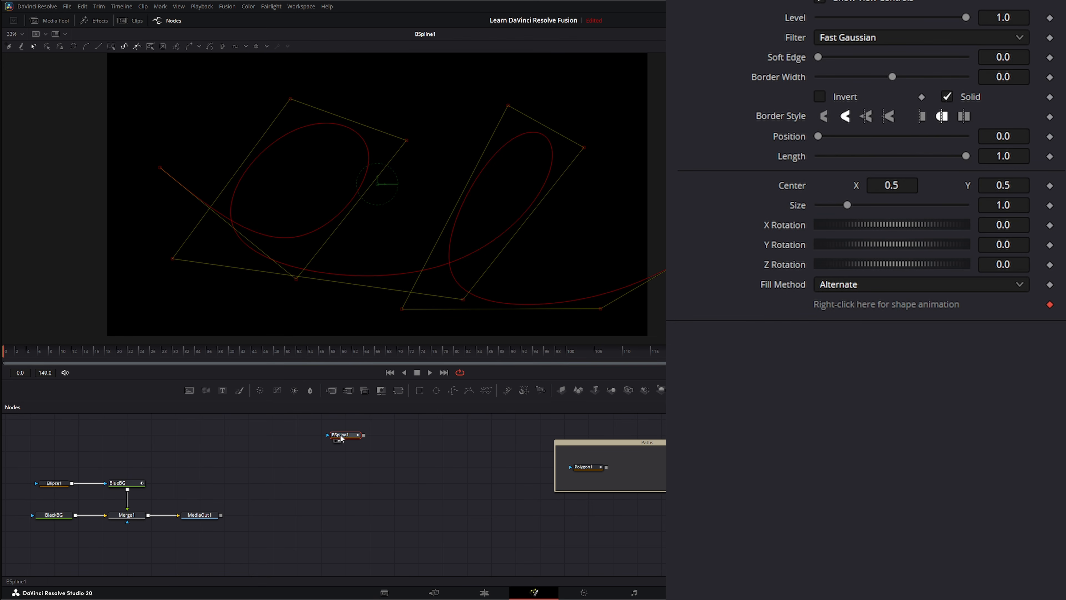
Remove BSpline1Polyline's shape animation, publish the shape, and move BSpline1 into the Paths underlay
right_click(854, 309)
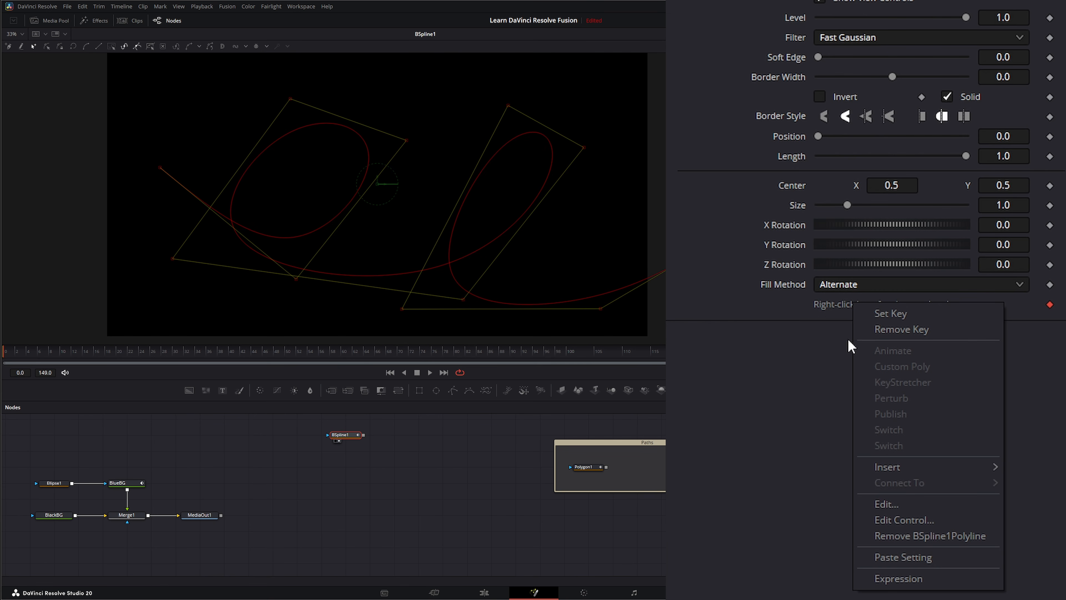
click(930, 536)
right_click(829, 304)
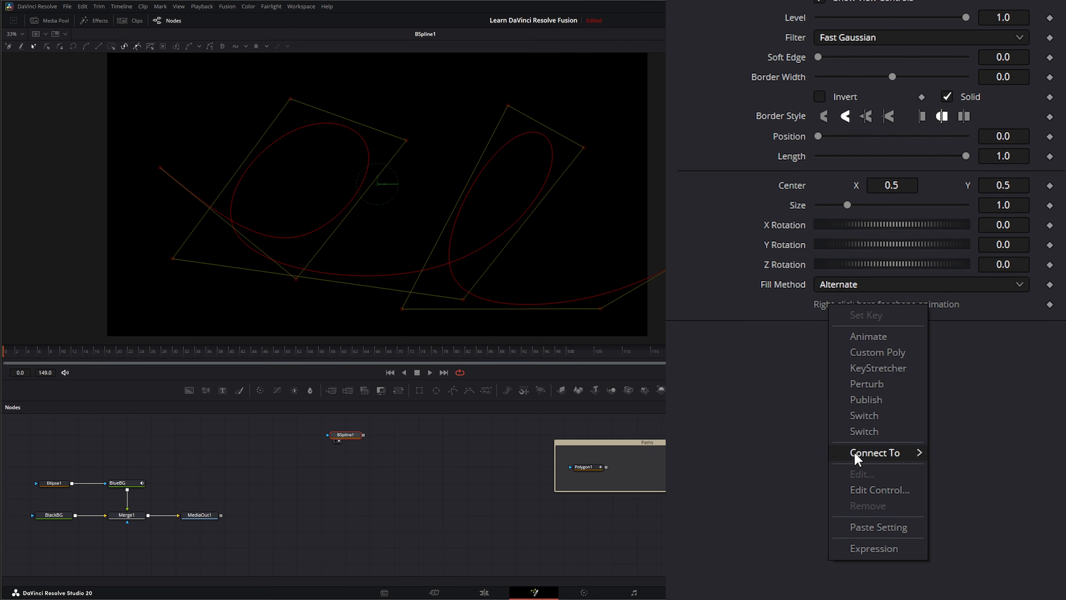
click(868, 402)
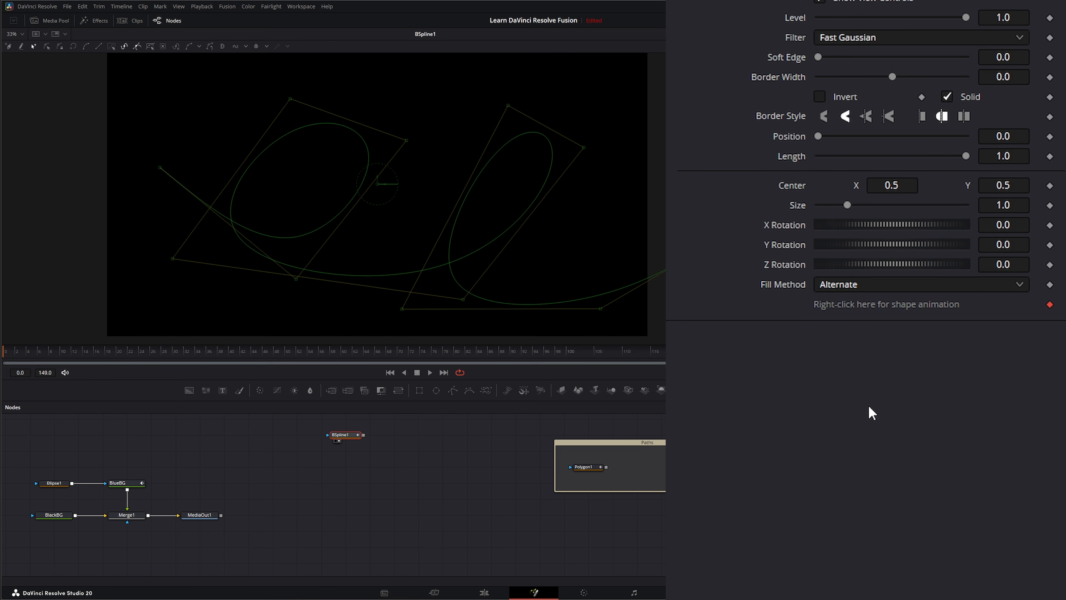
drag(340, 439, 625, 473)
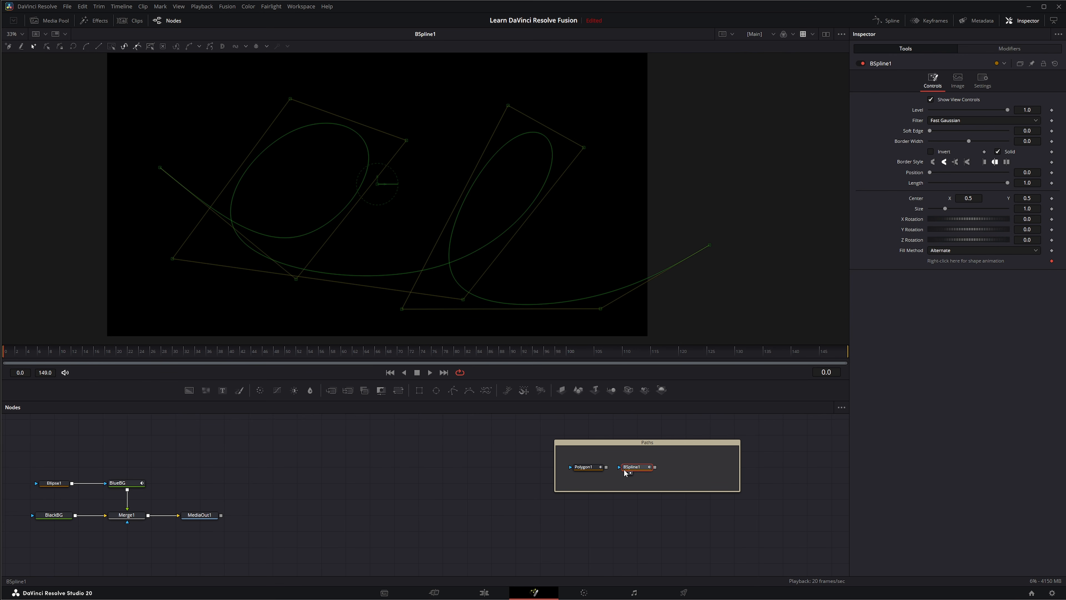
Give Ellipse1's Center a Path modifier while viewing the merged result
click(57, 484)
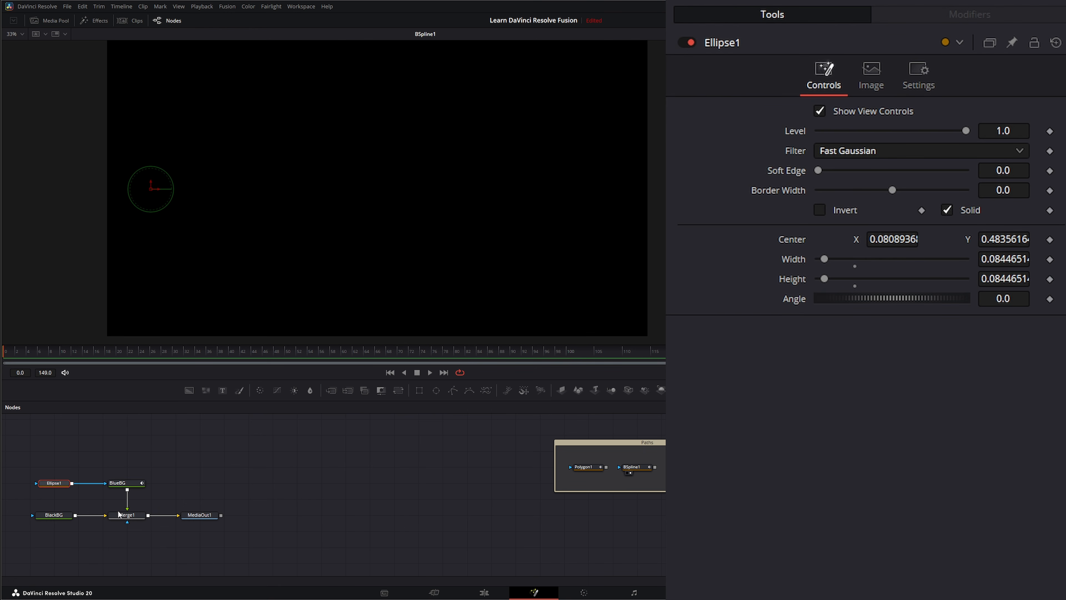
drag(126, 515, 212, 293)
right_click(786, 238)
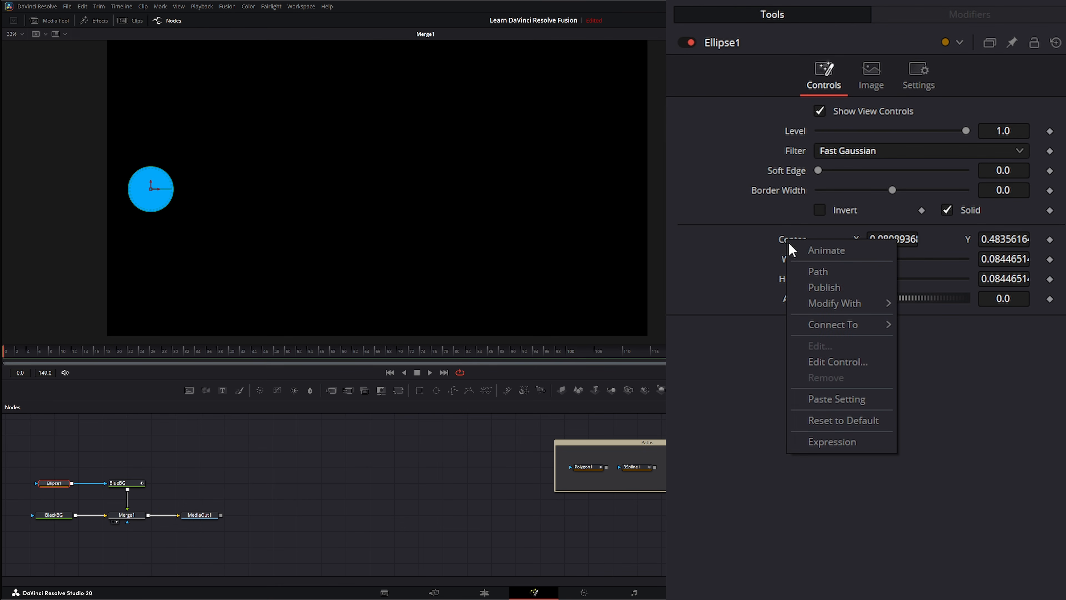
click(826, 271)
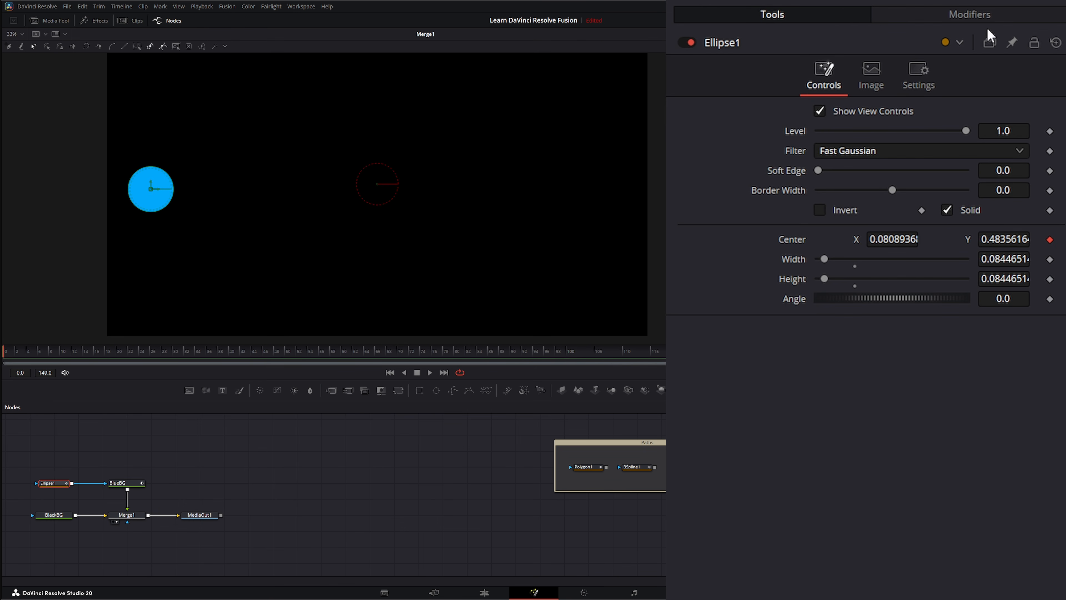
Connect Path1 to BSpline1: Polyline, preview playback, and expand the Path1 controls
click(970, 15)
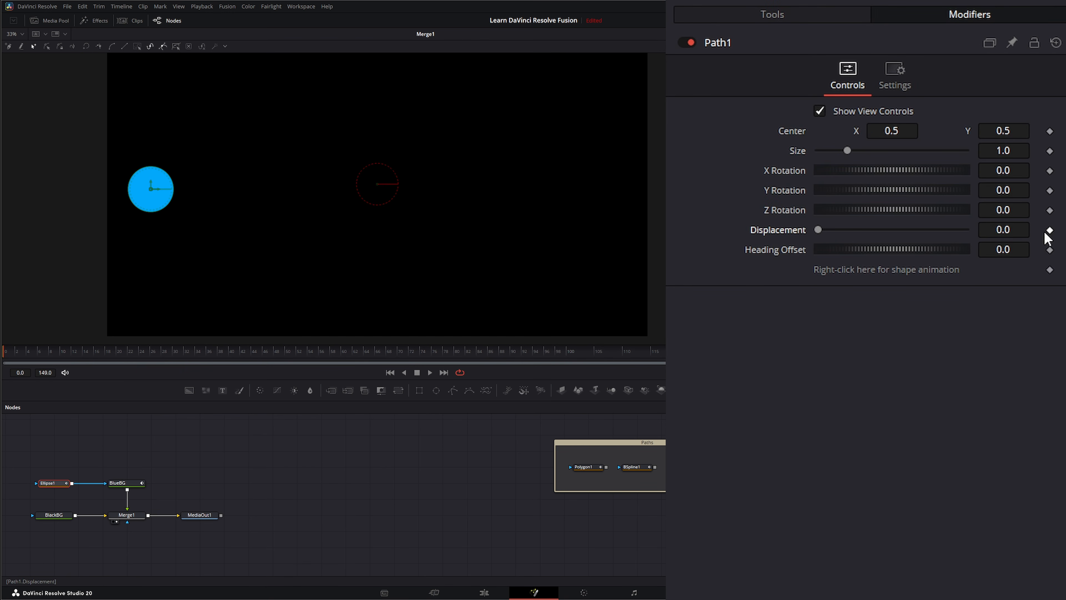
right_click(824, 269)
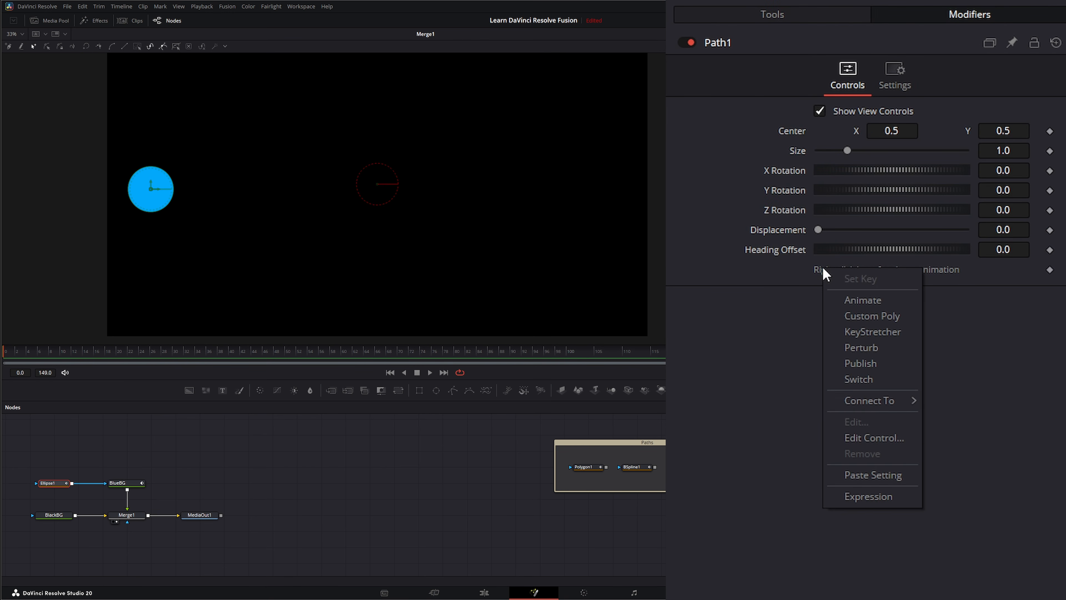
mouse_move(850, 410)
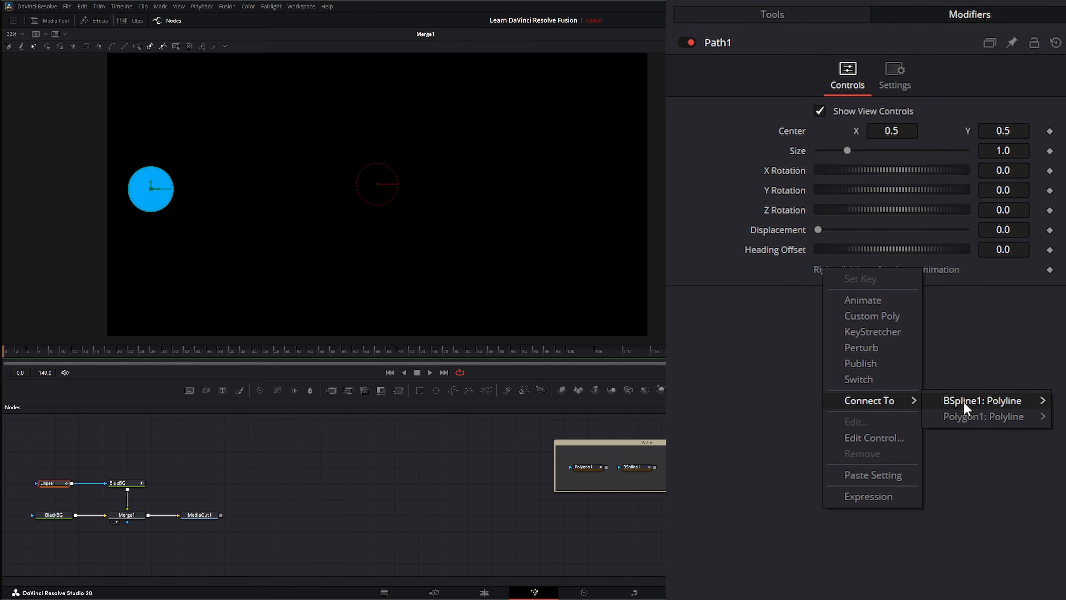
mouse_move(964, 407)
click(1058, 401)
click(430, 372)
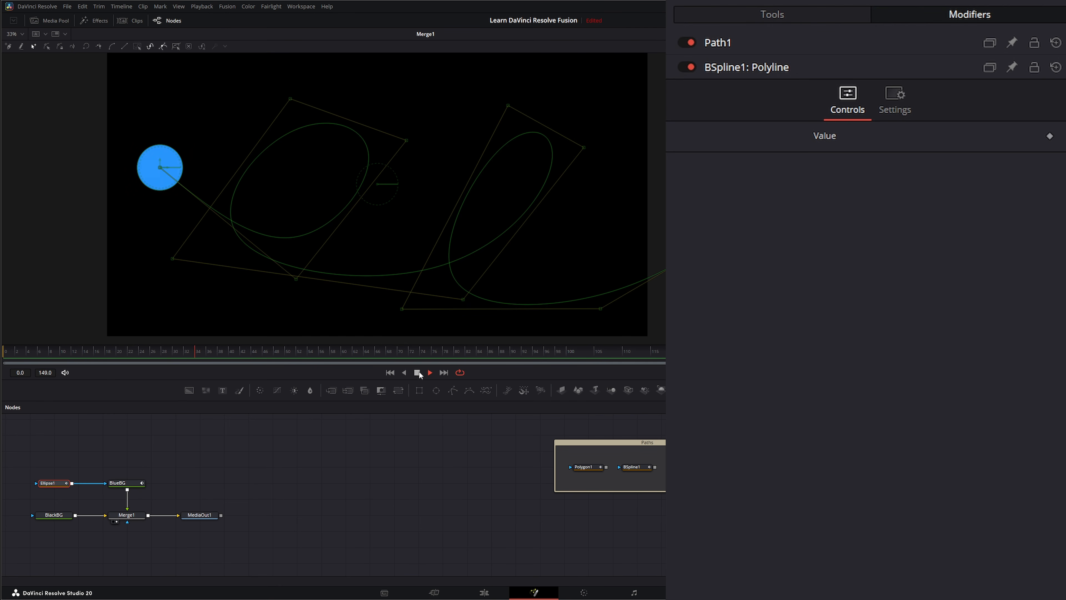
click(390, 373)
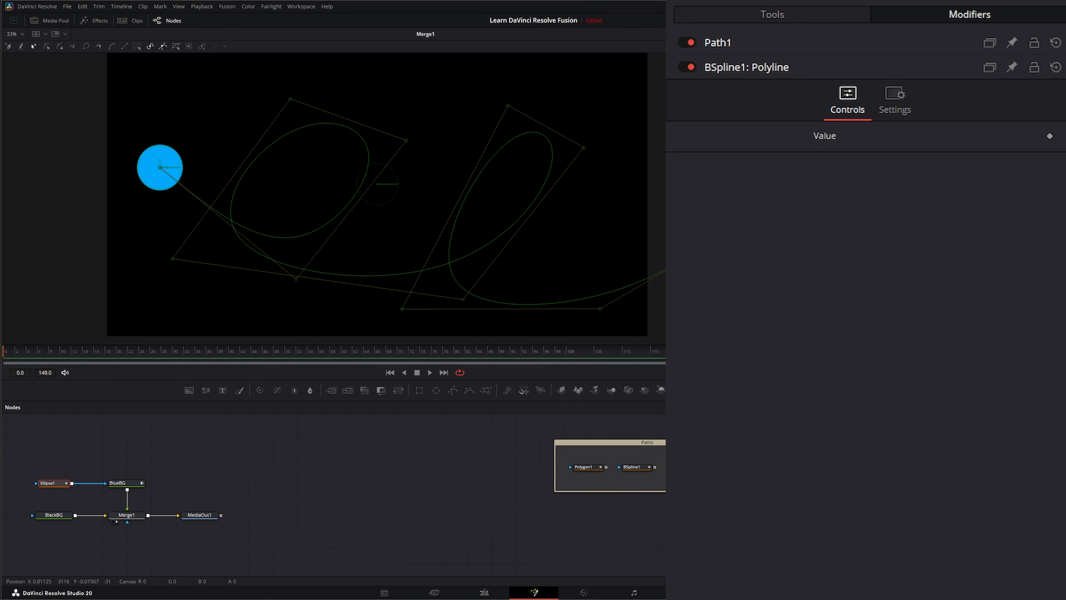
click(730, 67)
click(719, 44)
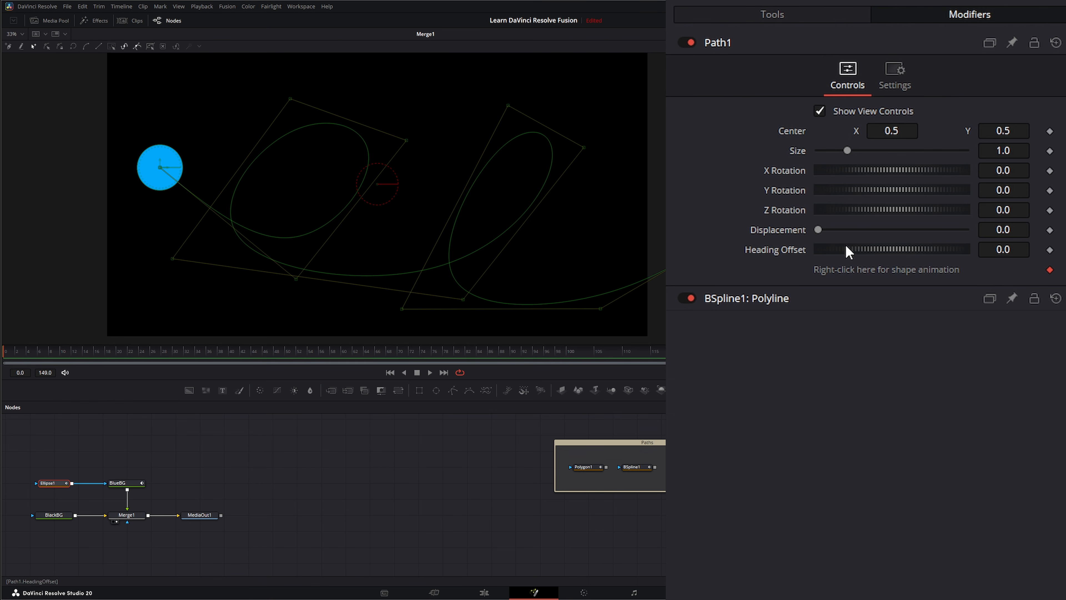
Keyframe Path1 Displacement from the path's start to its end and play the animation
drag(817, 229, 800, 212)
click(1049, 230)
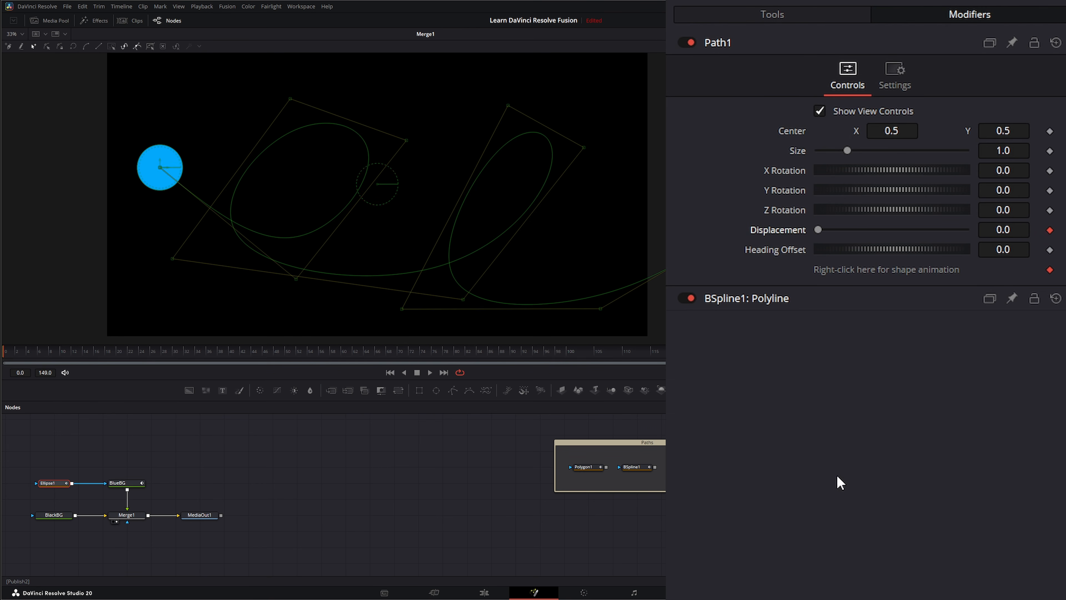
click(443, 372)
drag(817, 229, 980, 252)
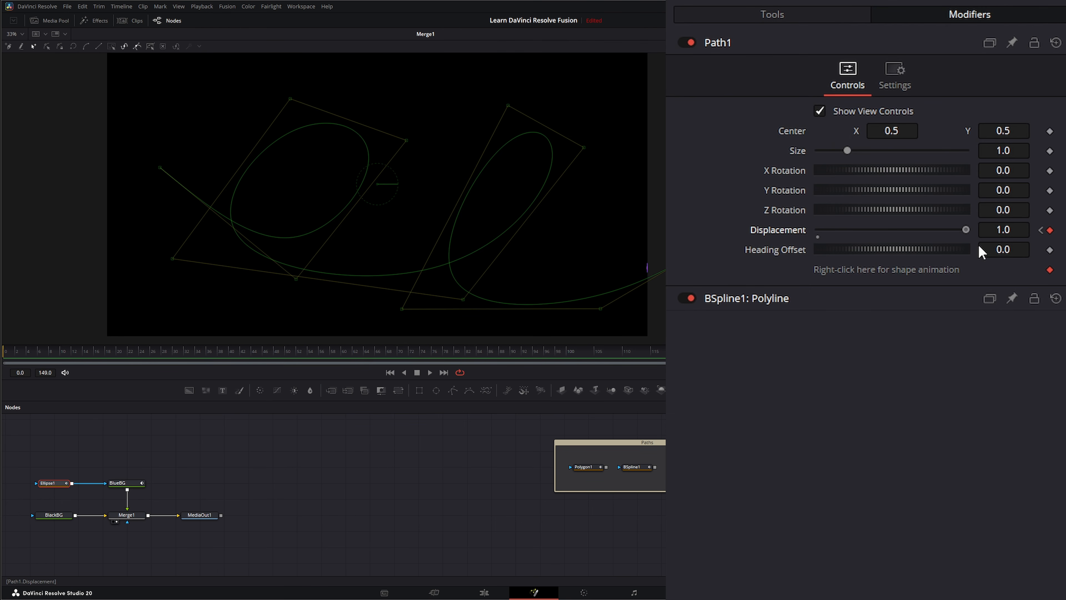
click(391, 373)
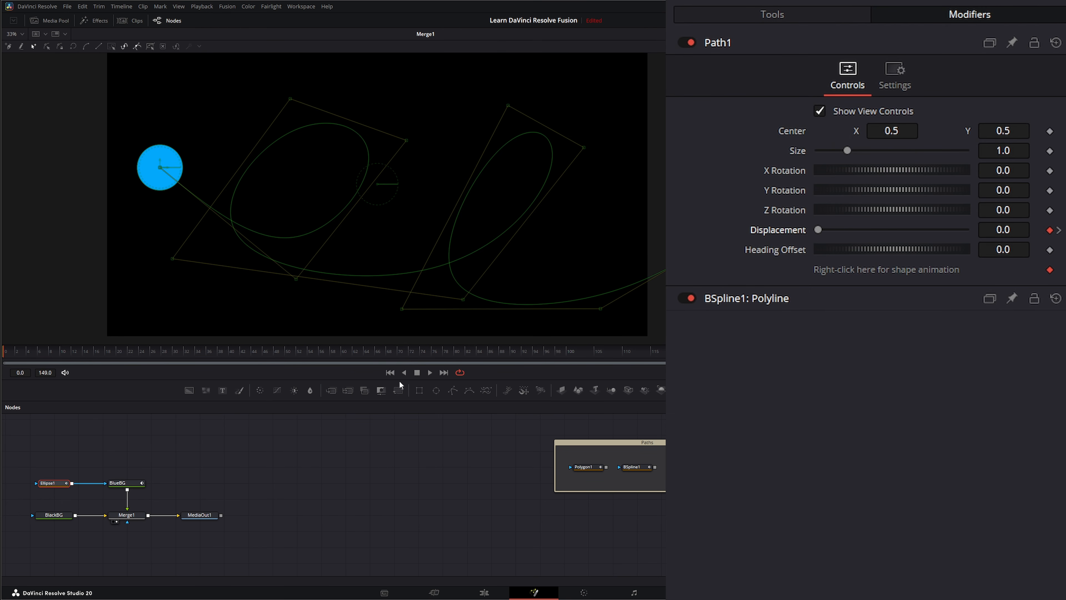
click(430, 372)
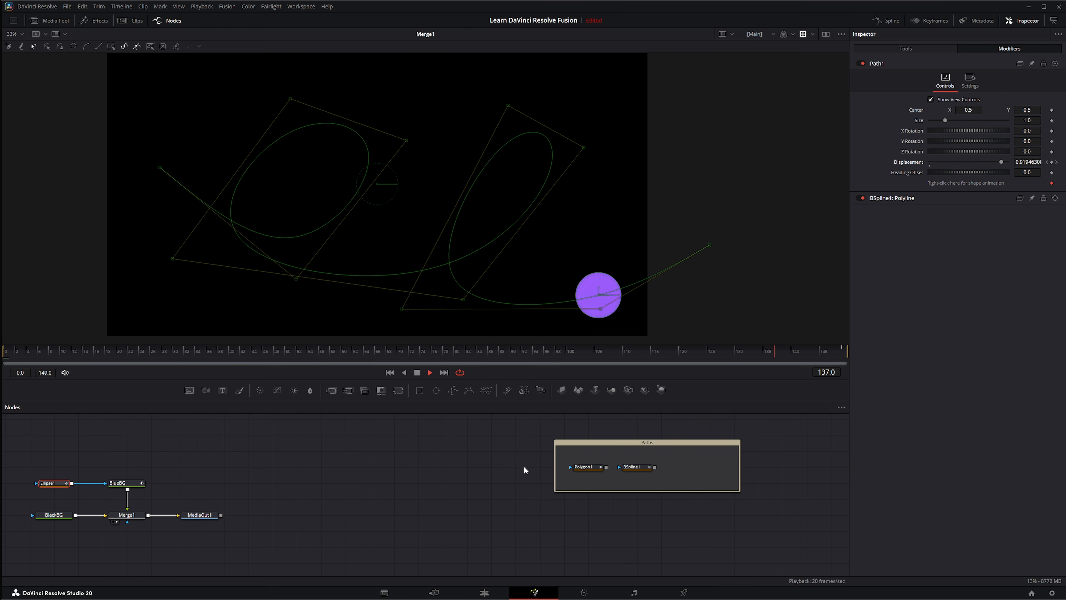
Drag BSpline1's control points to reshape its left and right loops
click(636, 467)
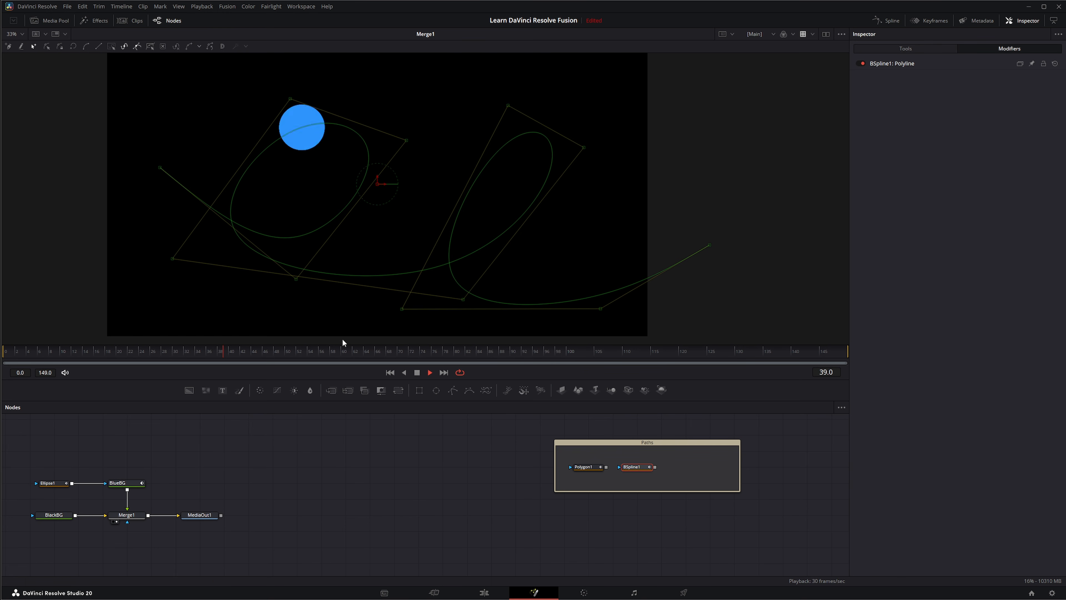
mouse_move(296, 279)
mouse_down()
mouse_move(304, 275)
mouse_move(295, 266)
mouse_up()
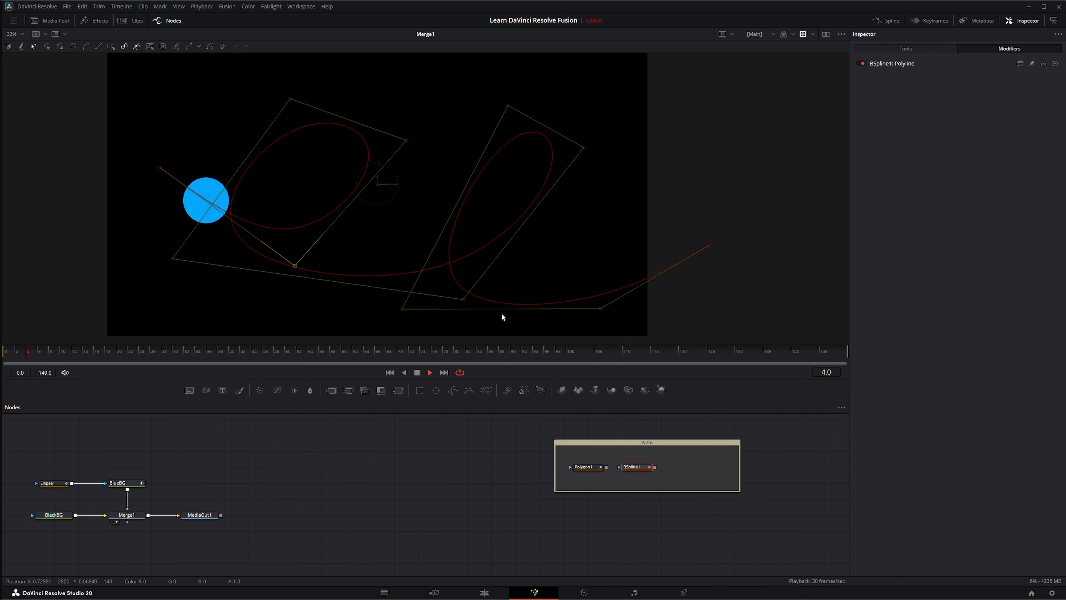
drag(600, 308, 612, 328)
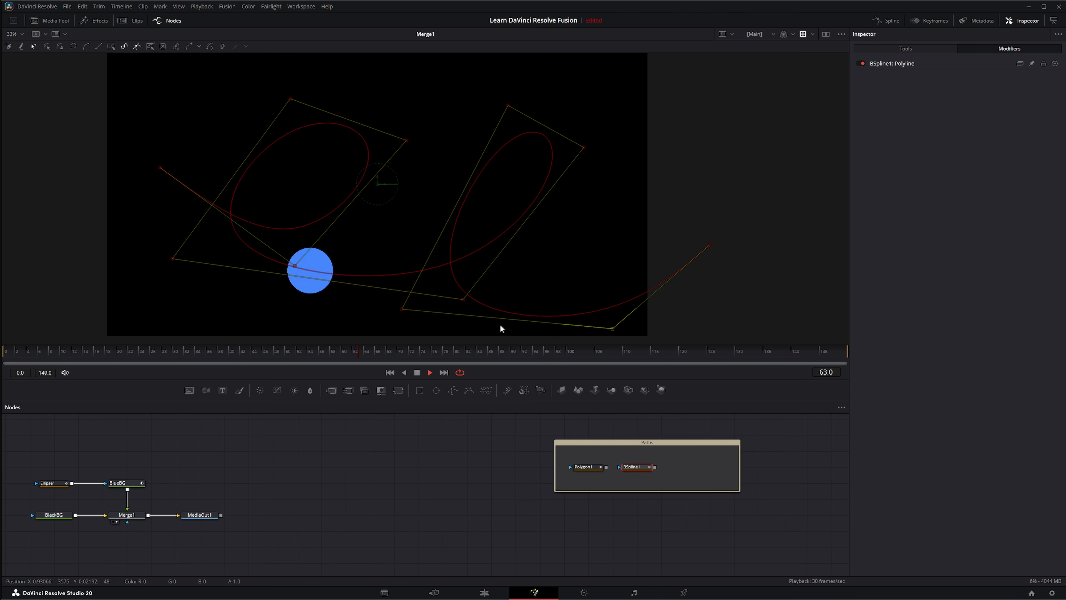
drag(402, 309, 390, 231)
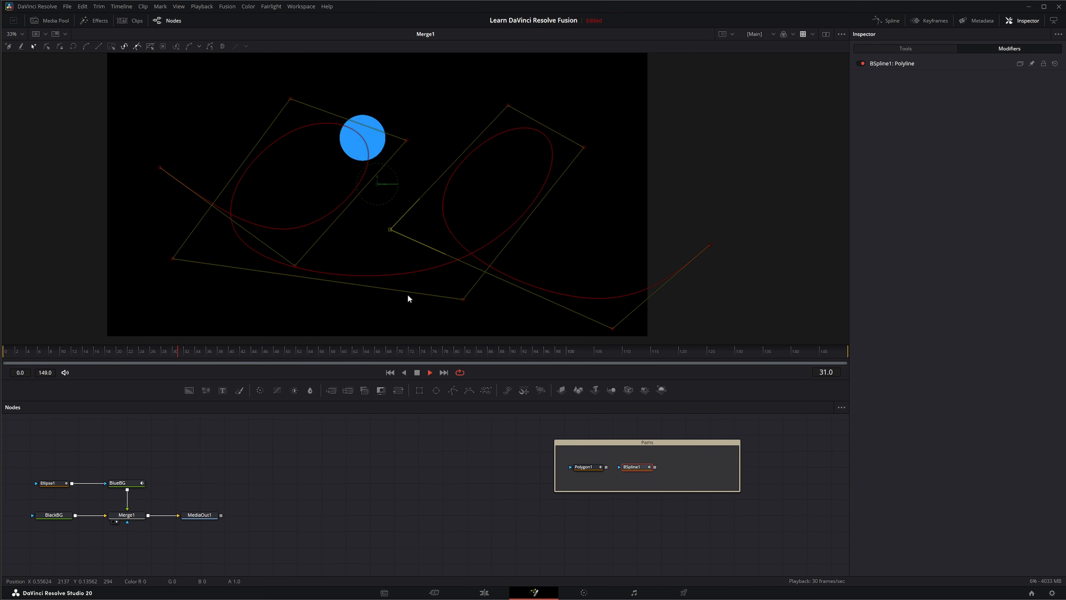
click(311, 477)
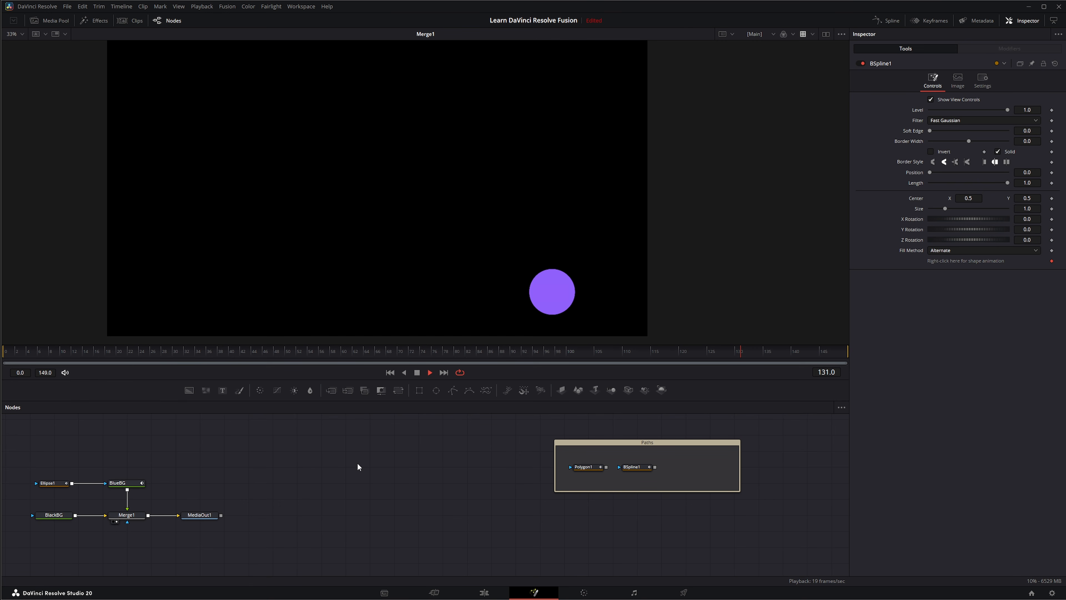
Stop playback and delete the old Ellipse1 node
click(417, 372)
drag(24, 458, 73, 502)
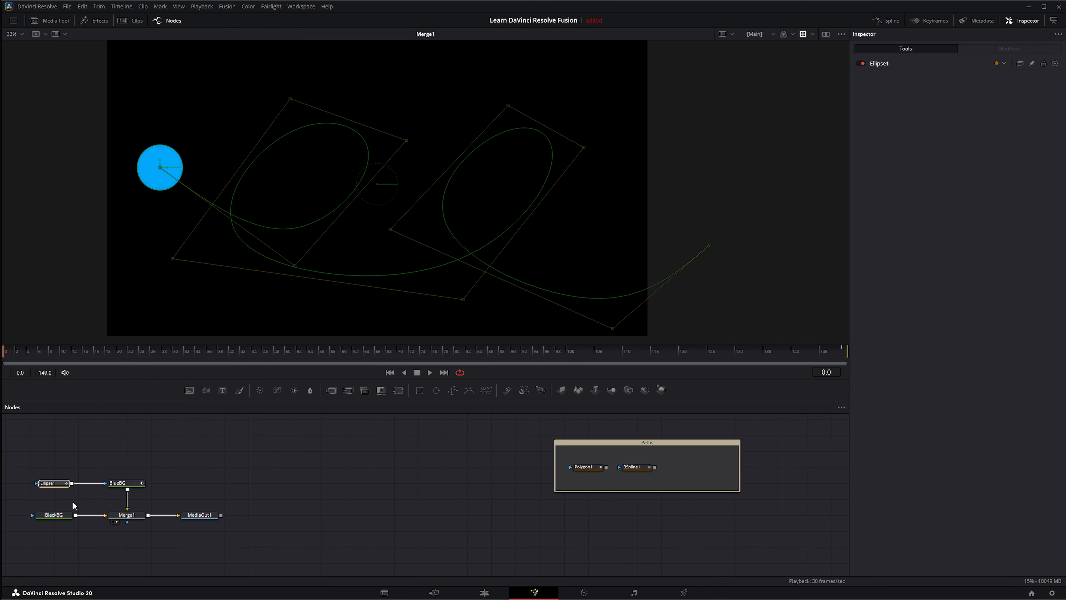
key(Delete)
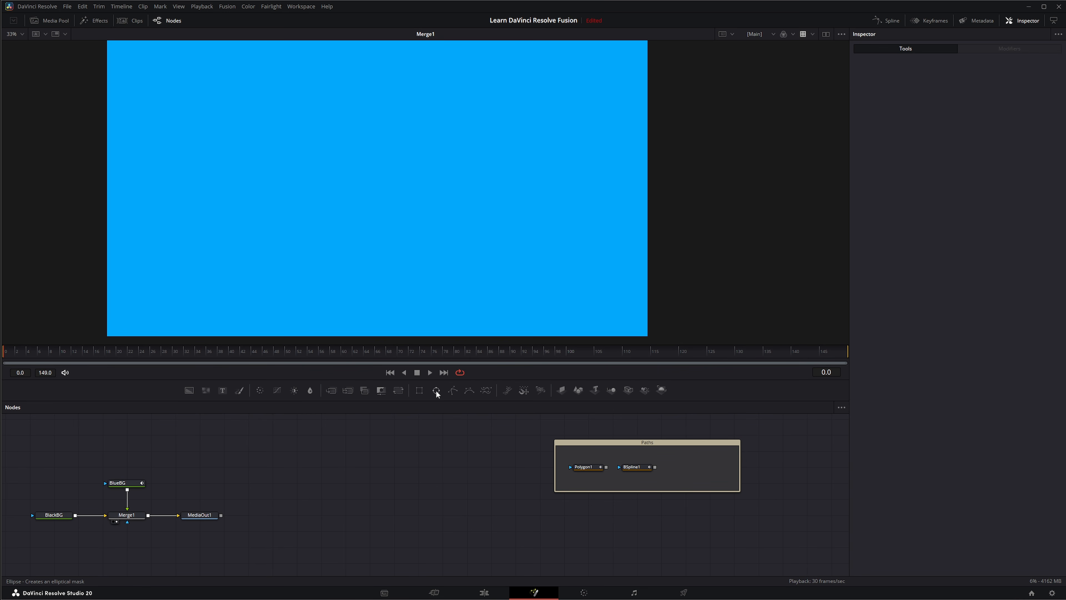
Add a new Ellipse1 masking BlueBG, shrink it to 0.077 wide, and add a Rectangle node
click(435, 393)
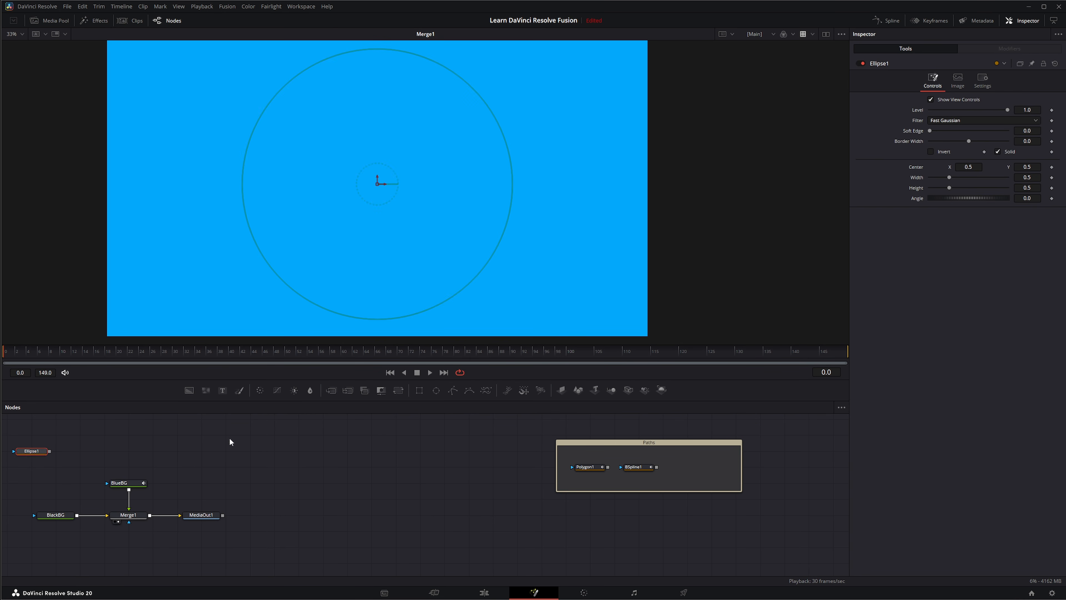
mouse_move(38, 455)
mouse_down()
mouse_move(63, 487)
mouse_move(38, 486)
mouse_move(108, 486)
mouse_up()
drag(25, 482, 50, 483)
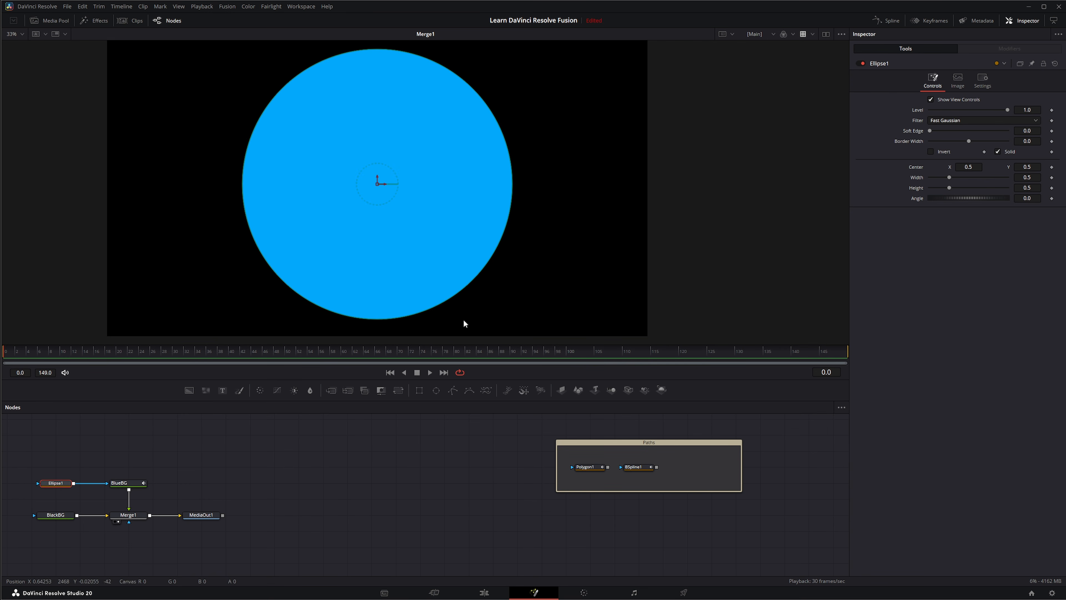
drag(435, 307, 162, 193)
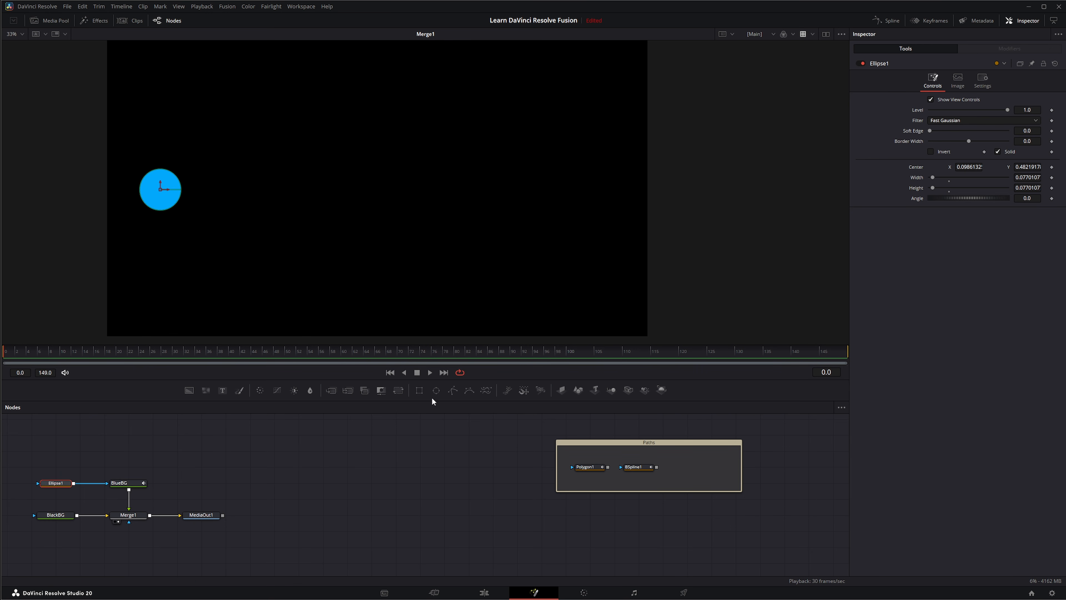
drag(418, 390, 393, 436)
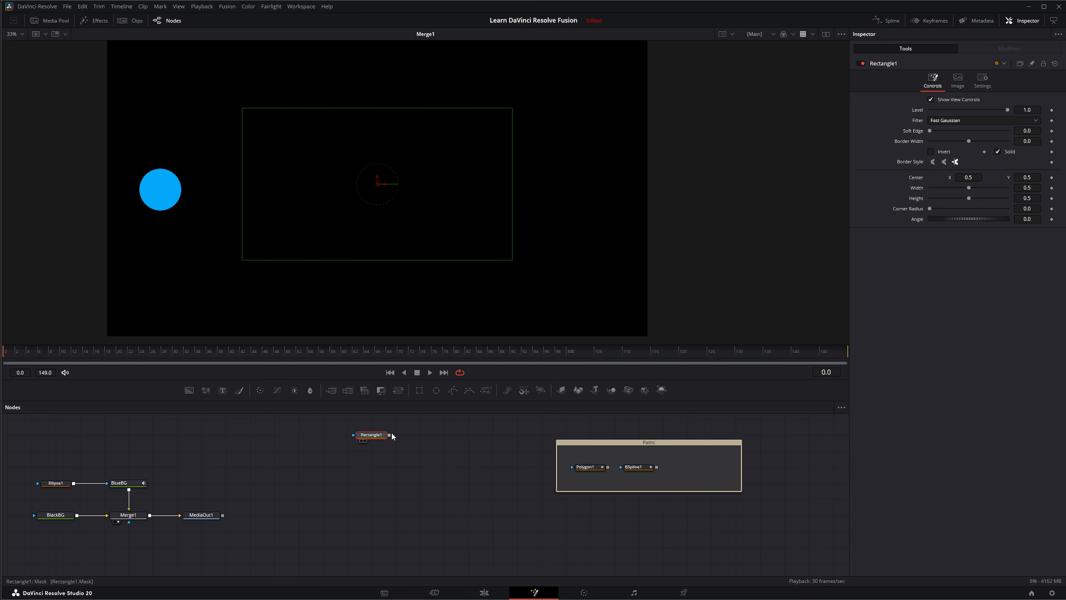
Add a second ellipse, then delete both the Rectangle1 and Ellipse2 nodes
drag(436, 390, 421, 436)
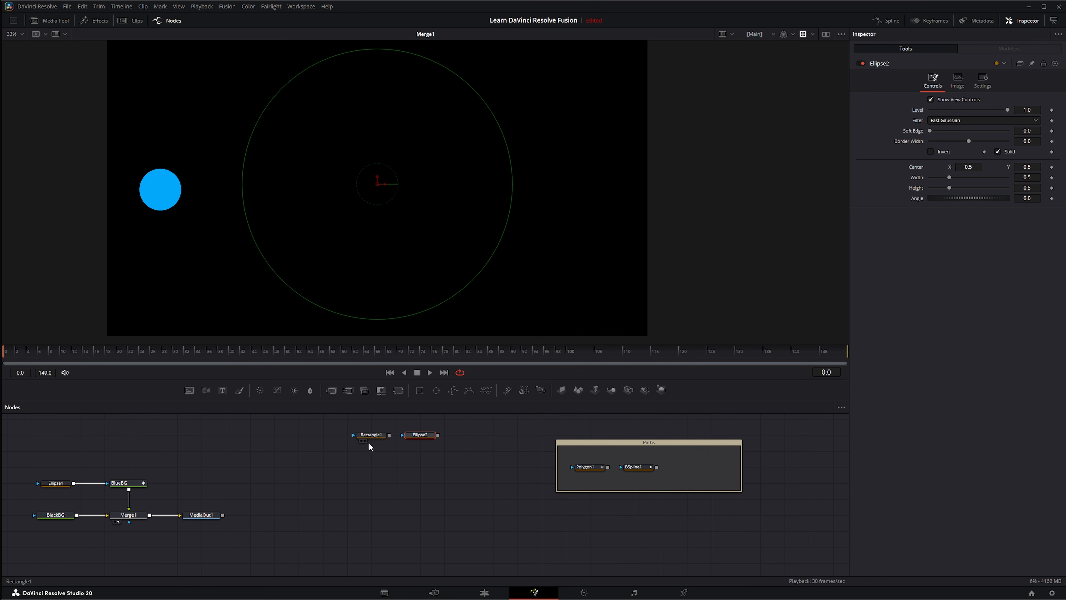
drag(308, 454, 443, 429)
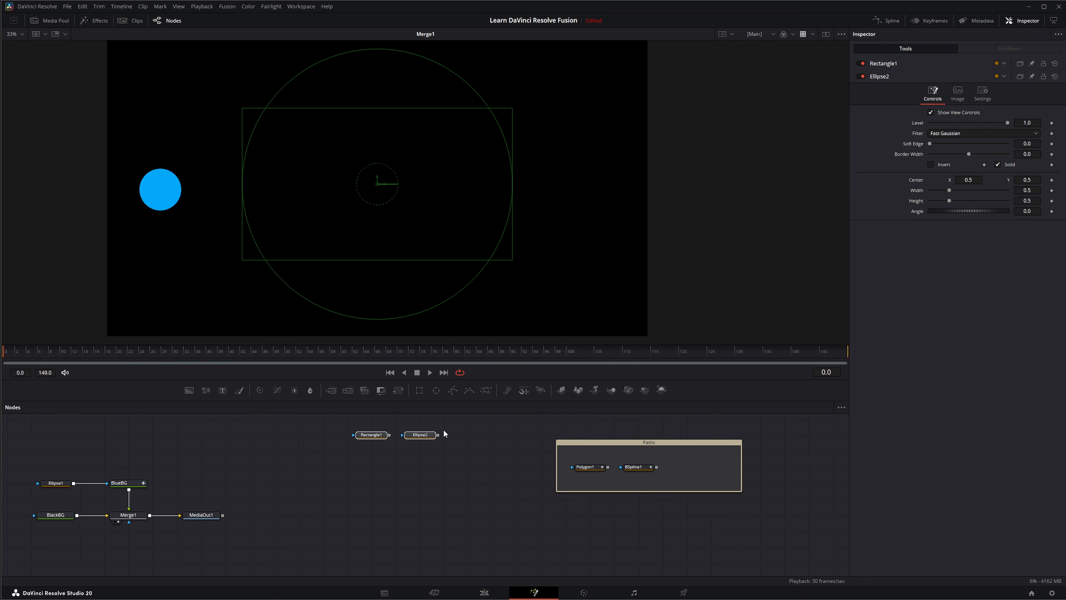
key(Delete)
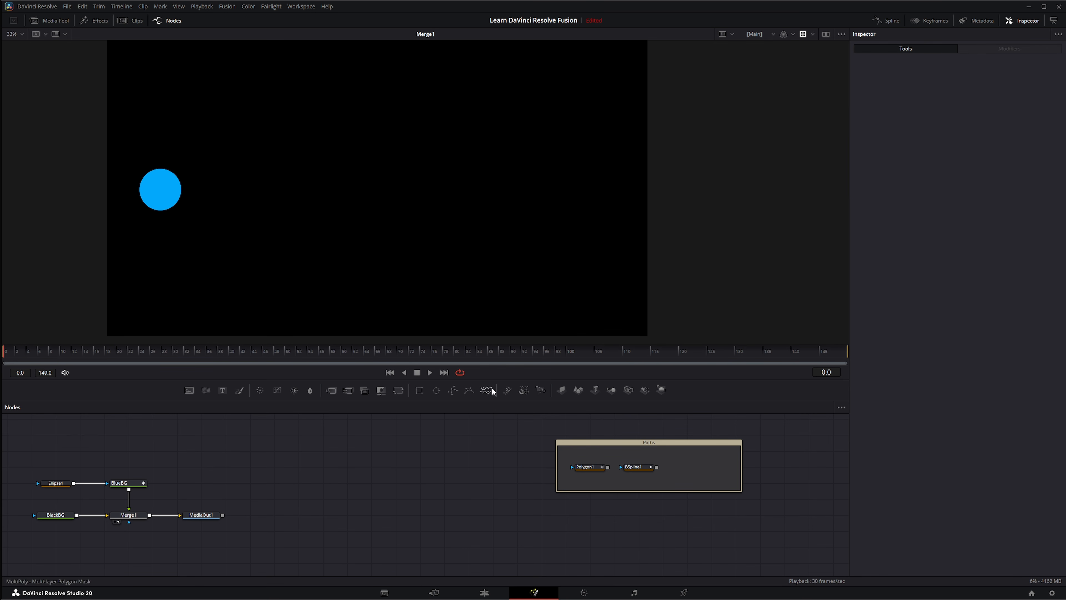
Add a Polygon node, rename it CirclePath, and view it
drag(453, 388, 301, 443)
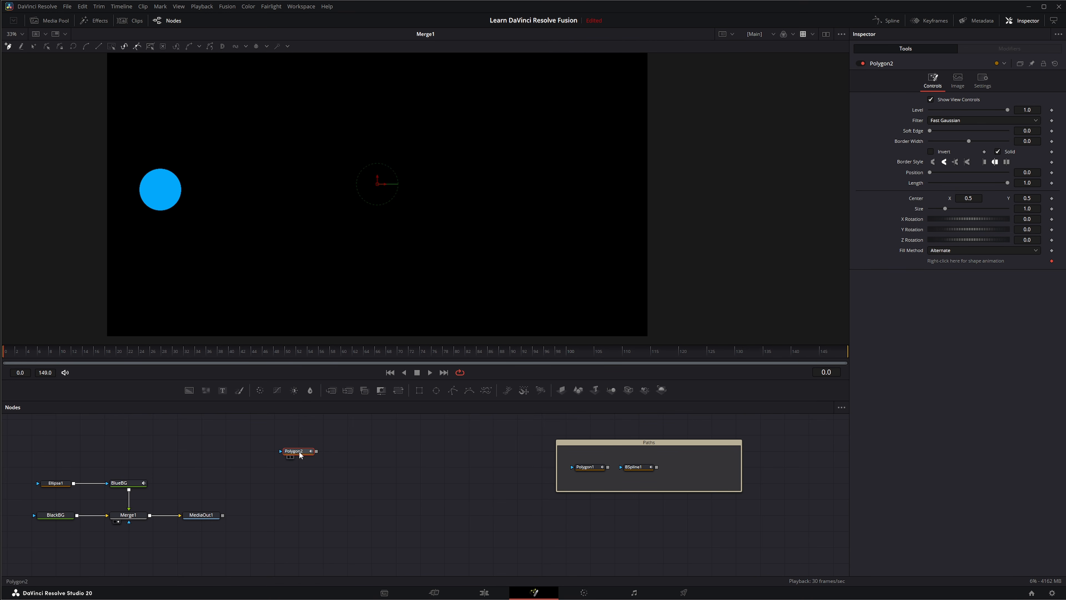
key(F2)
text(CirclePath)
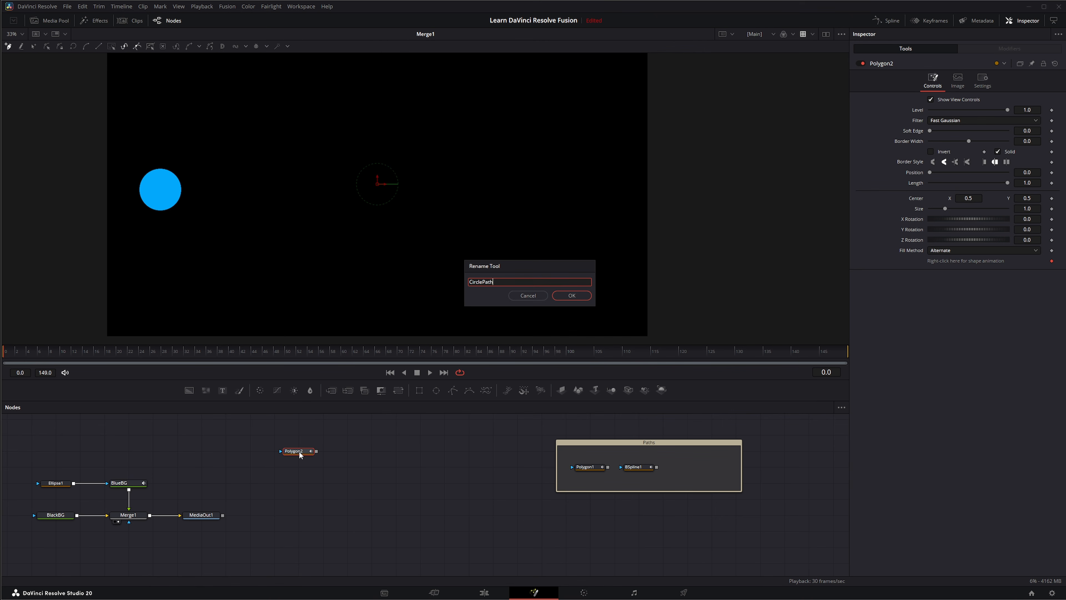
key(Return)
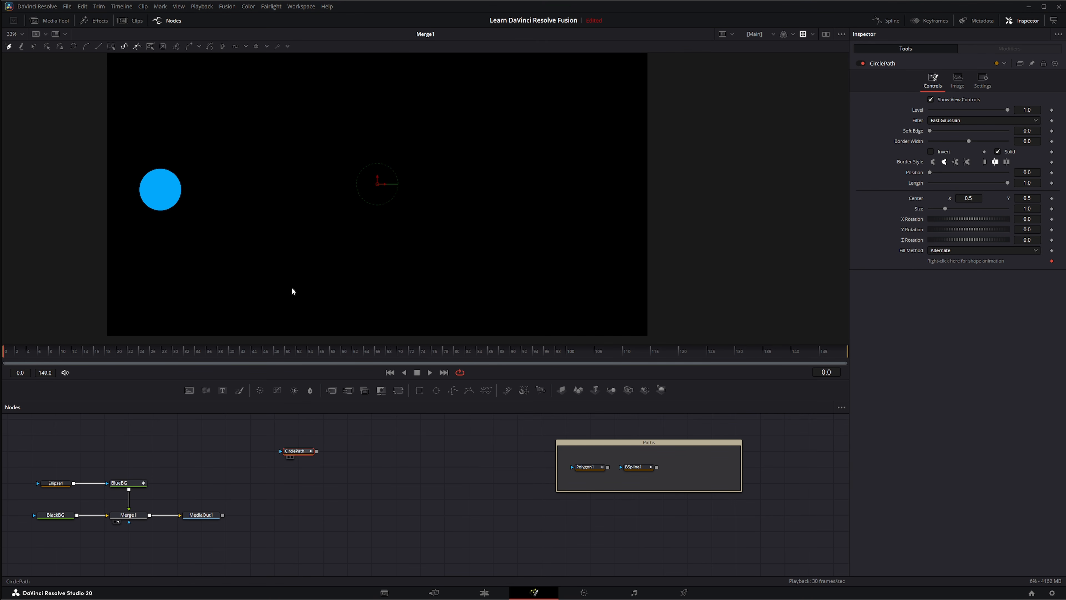
key(1)
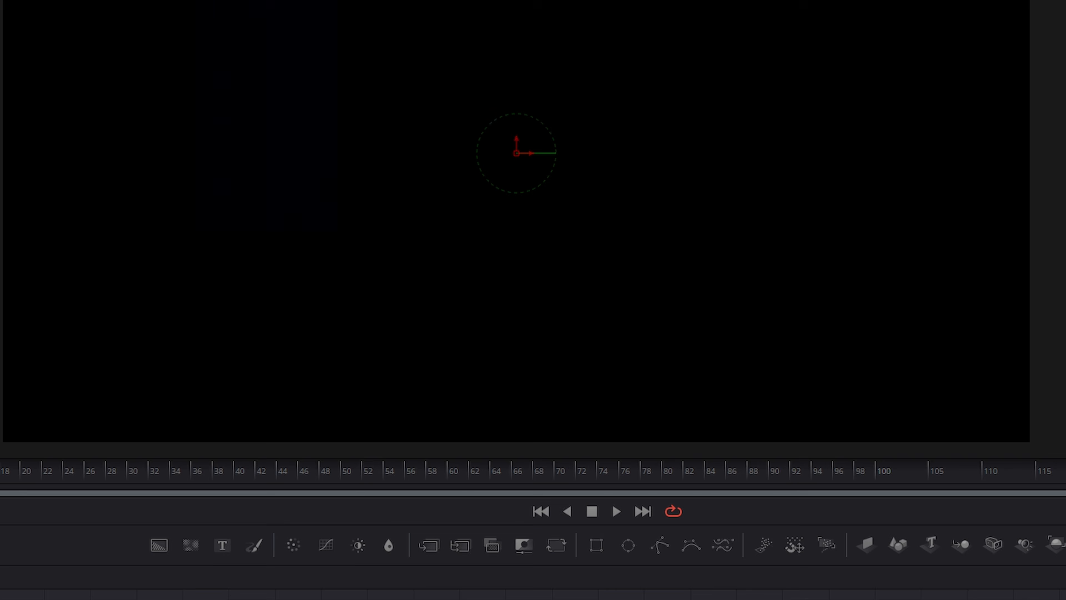
Create an ellipse shape on the CirclePath polyline sized 0.5 by 0.5
right_click(180, 1)
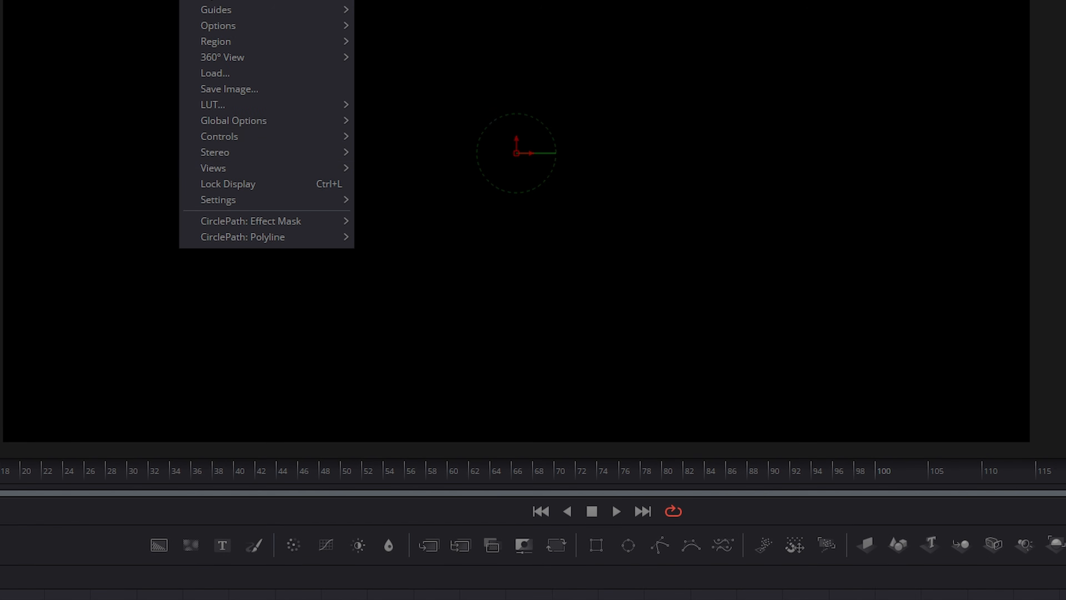
mouse_move(233, 234)
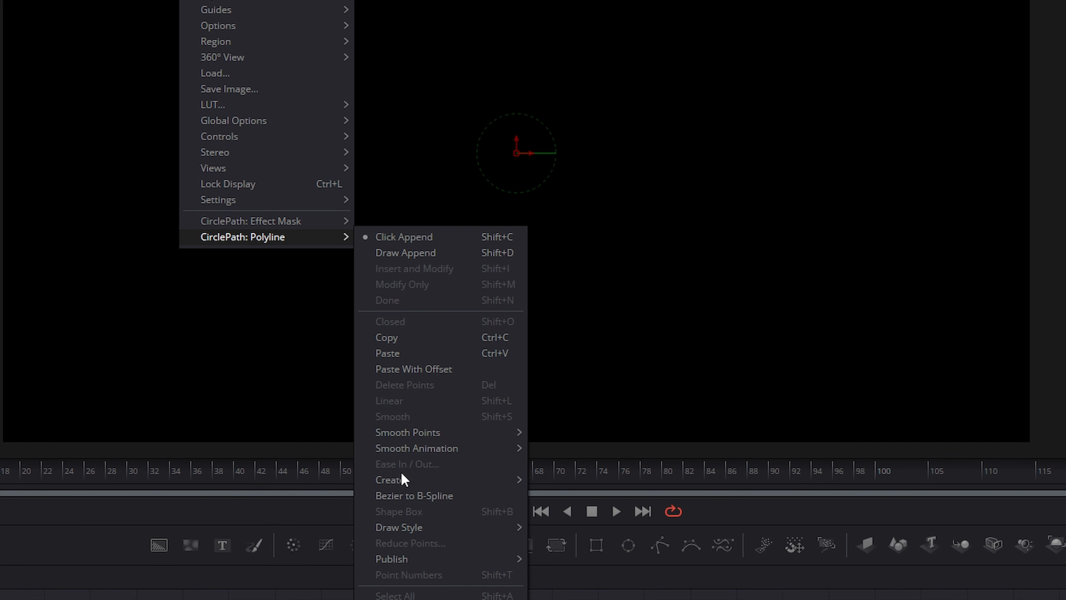
mouse_move(401, 482)
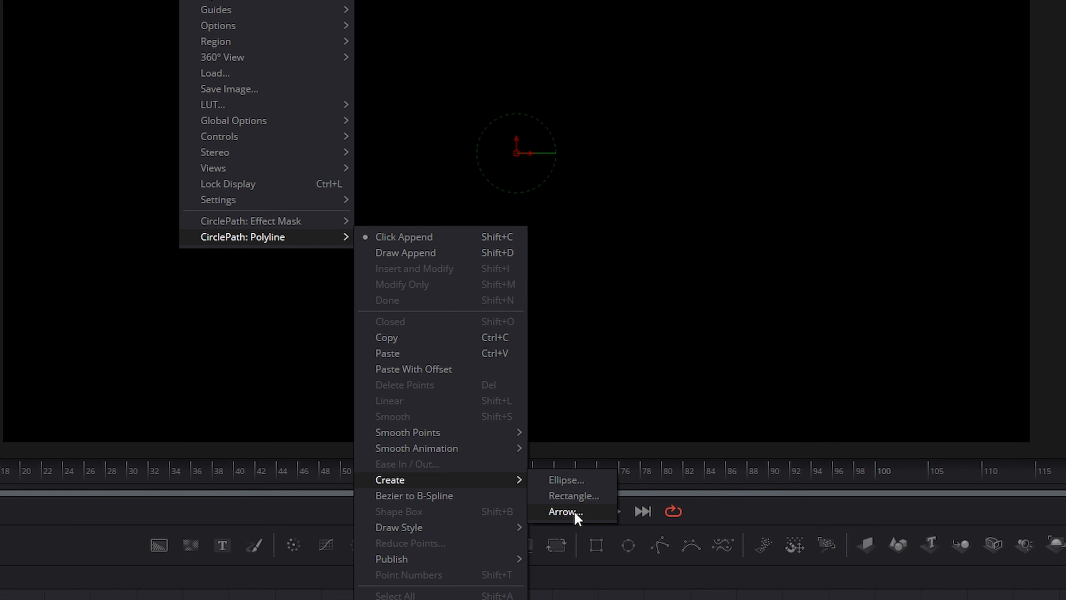
click(578, 481)
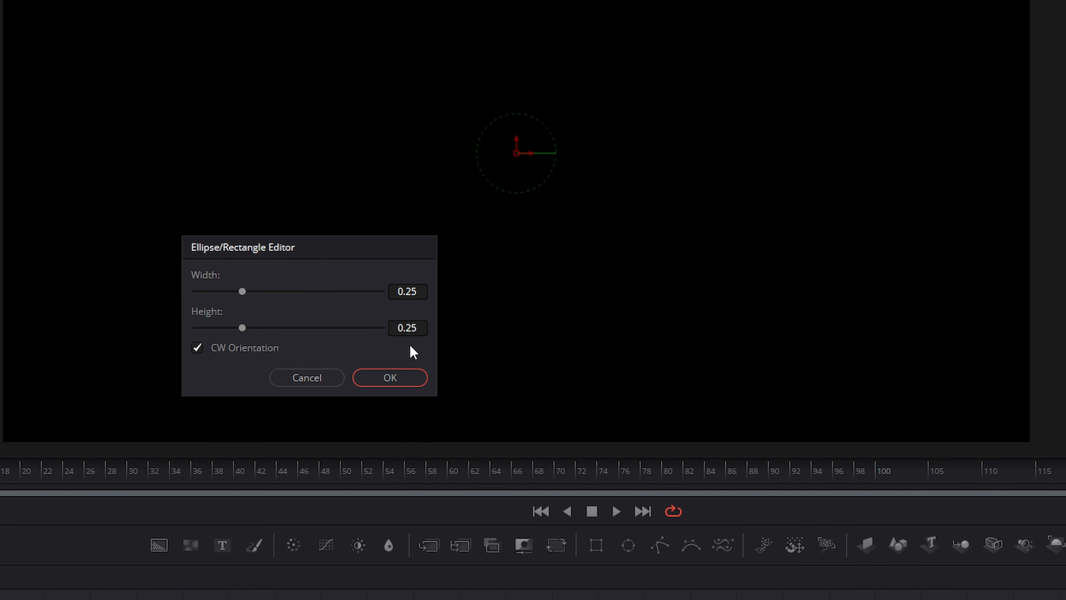
click(420, 291)
text(.)
key(Tab)
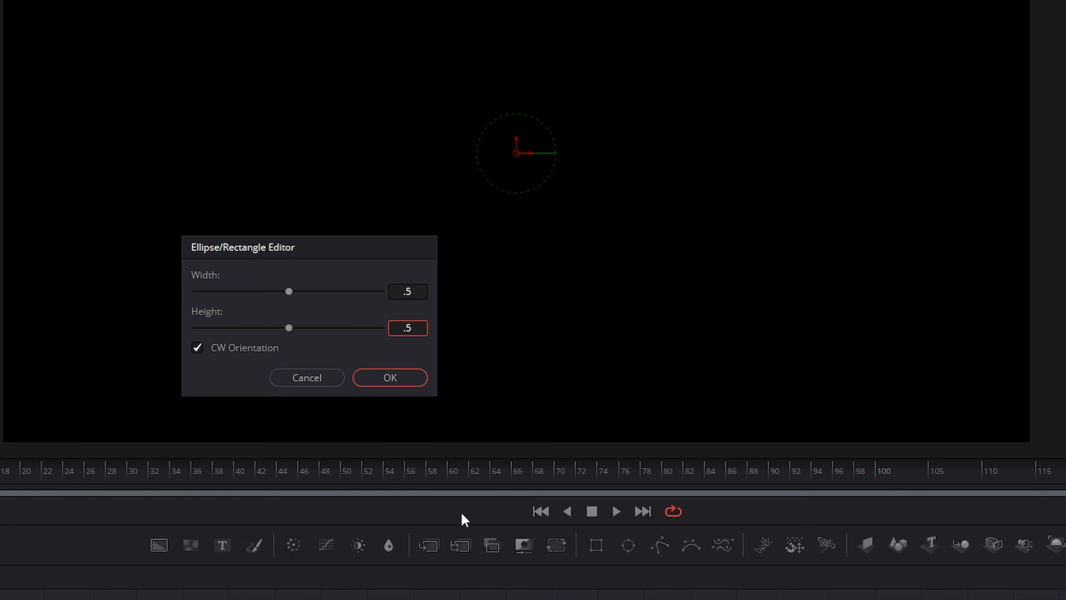
key(Return)
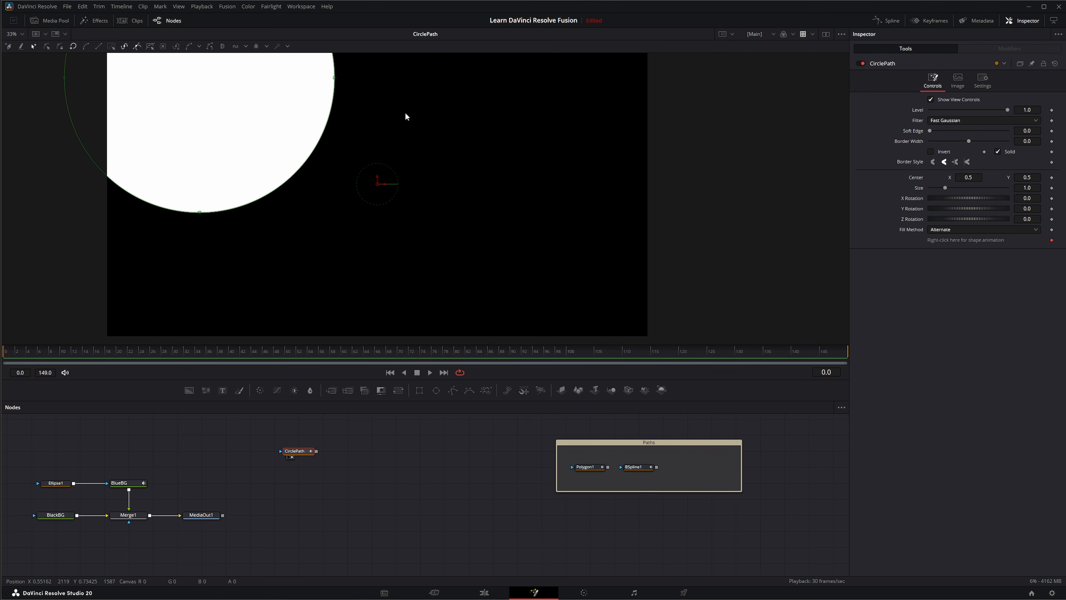
Select all of the circle's points and drag them to the centre of the frame
drag(404, 111, 455, 229)
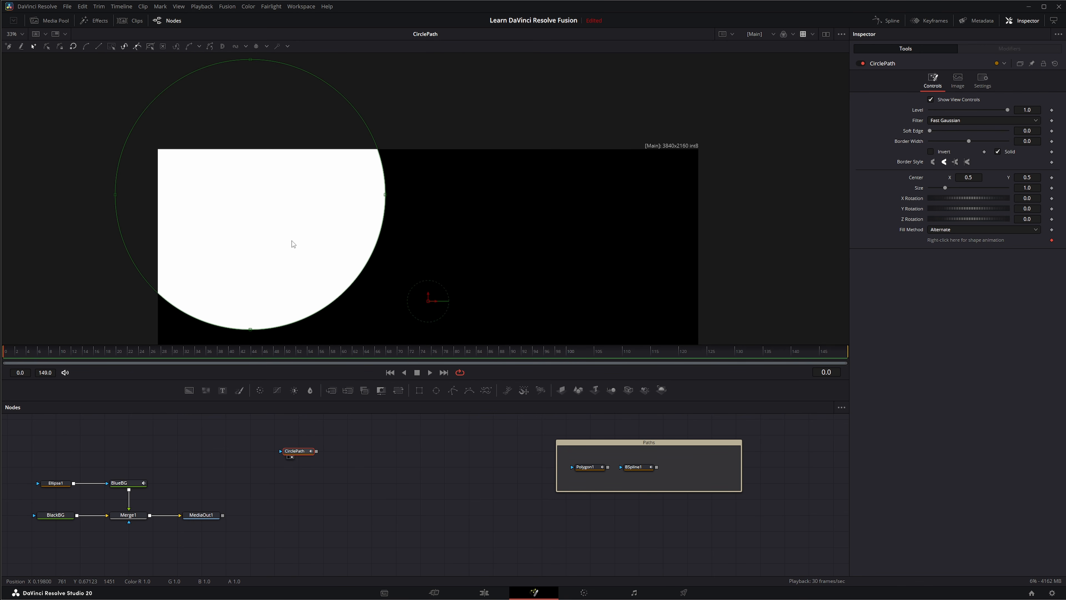
scroll(309, 230, down, 2)
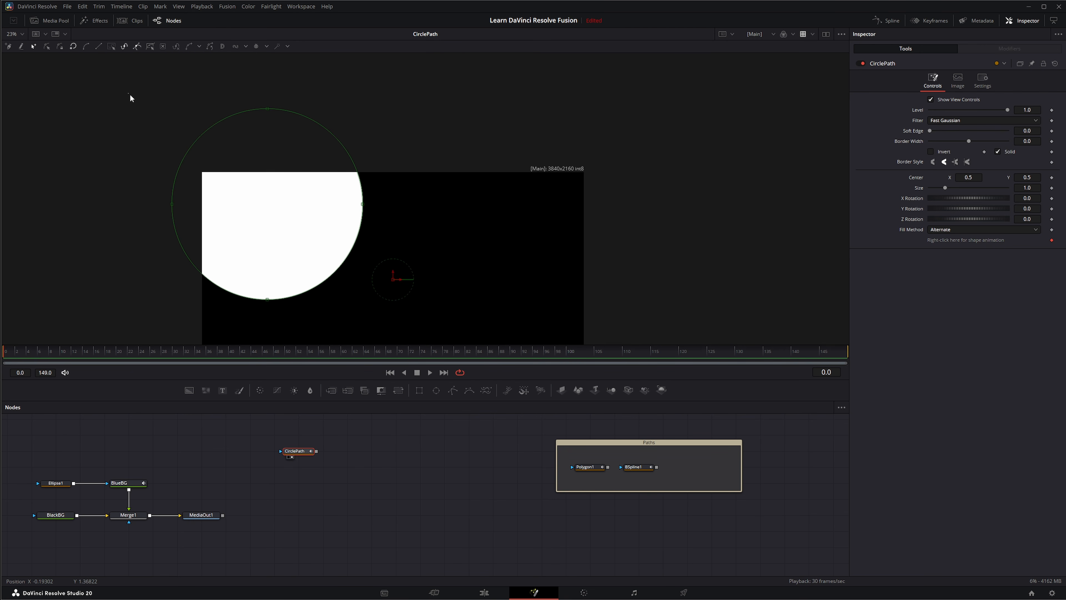
drag(130, 95, 389, 318)
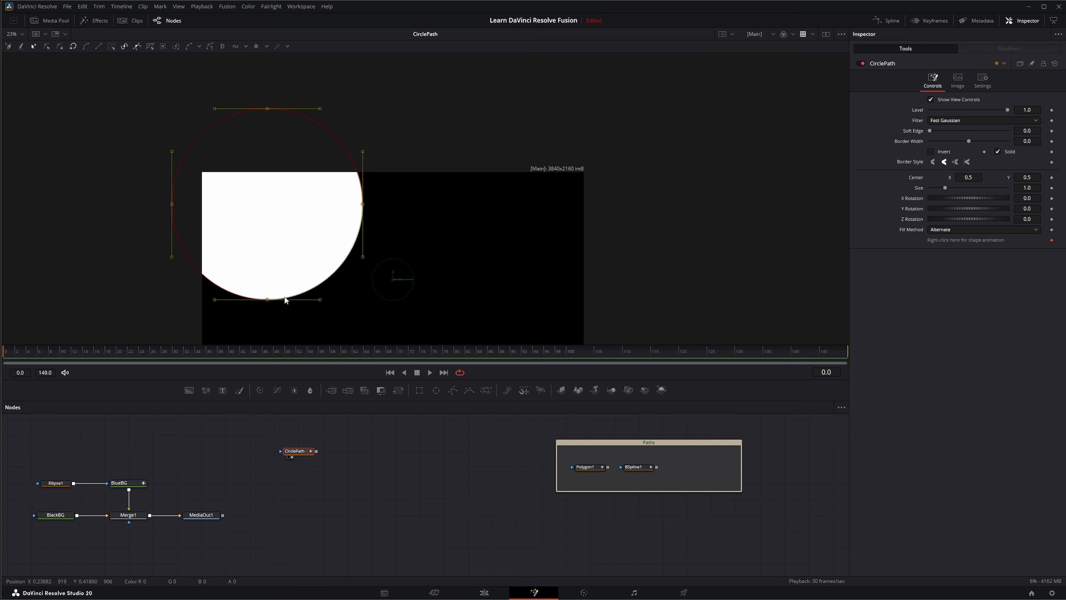
click(266, 299)
drag(132, 85, 369, 339)
drag(275, 300, 361, 350)
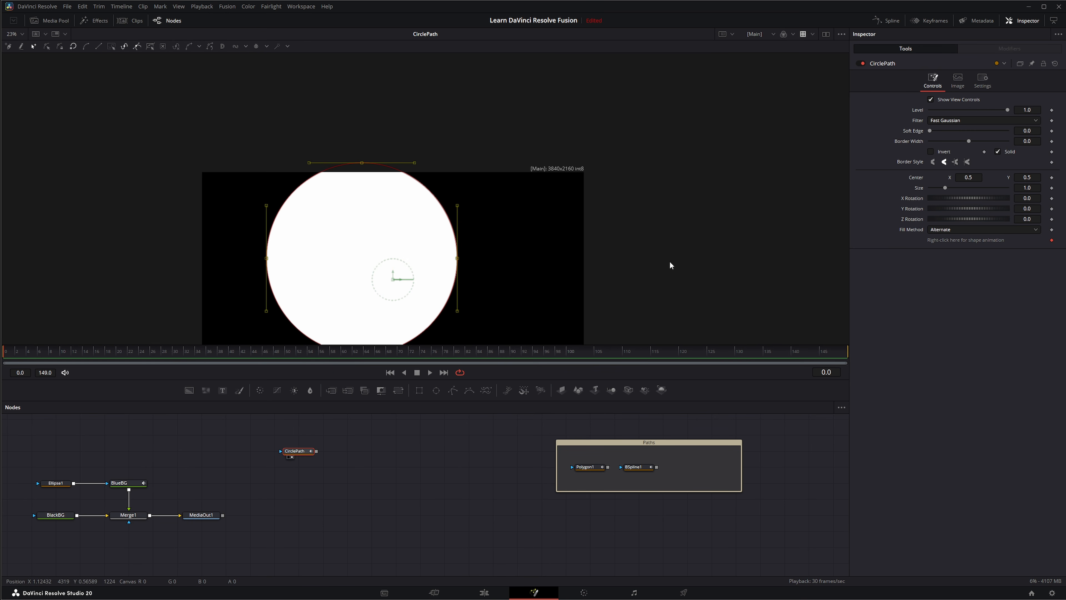
drag(669, 261, 610, 163)
drag(300, 253, 331, 272)
Set the viewer zoom to Fit, make CirclePath active and bring up its shape animation menu
click(12, 35)
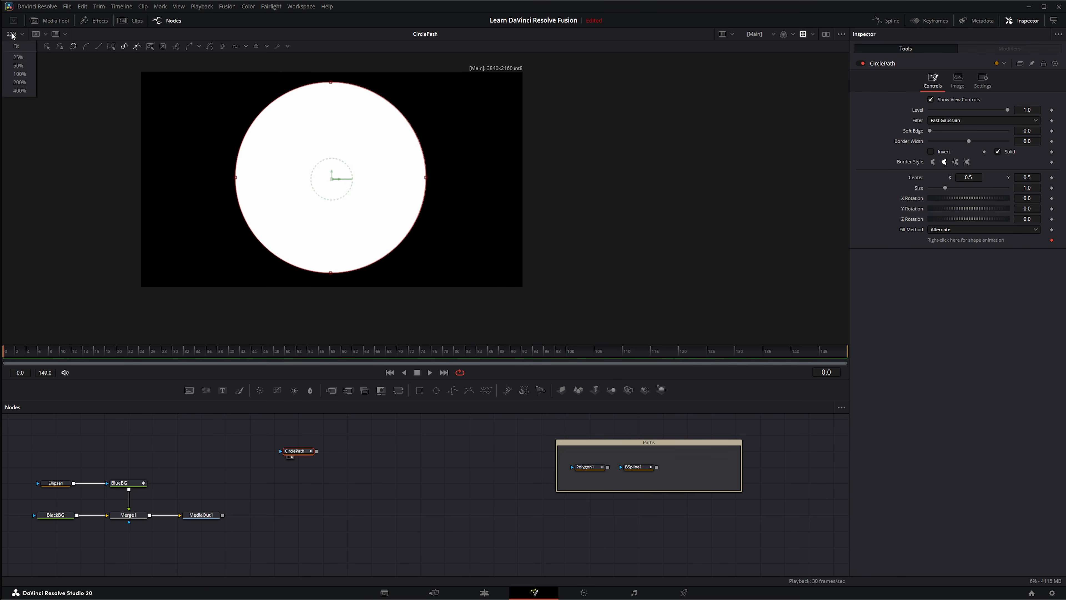
click(19, 47)
drag(266, 431, 342, 478)
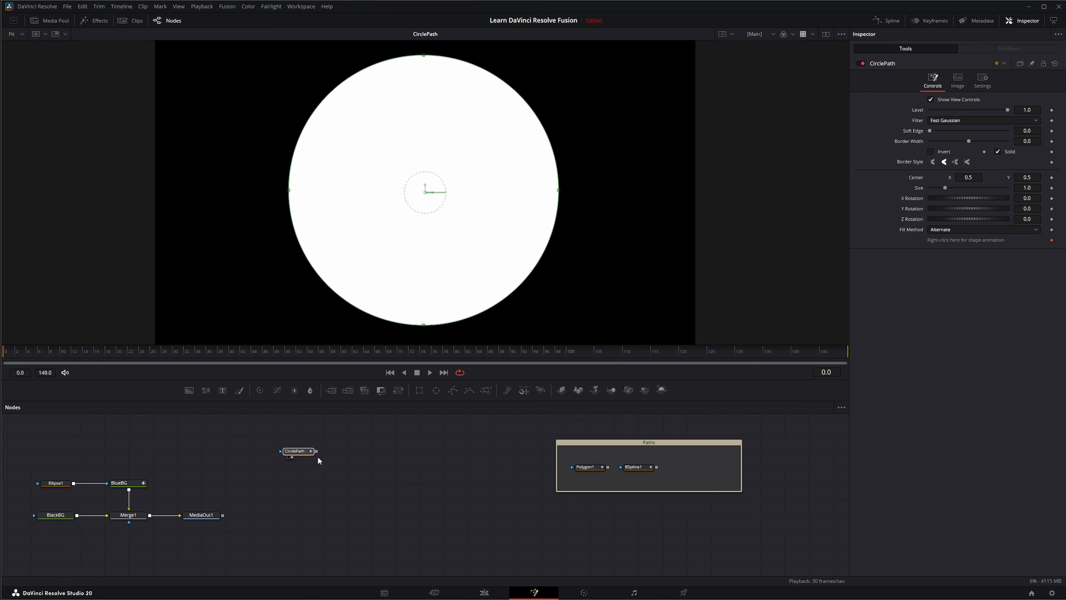
click(297, 455)
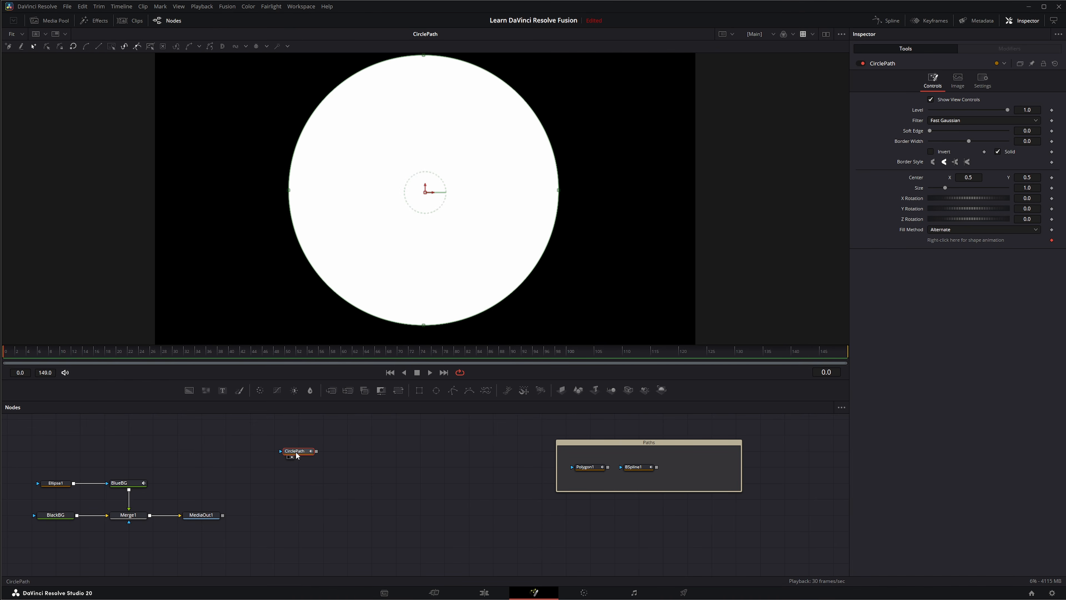
right_click(939, 242)
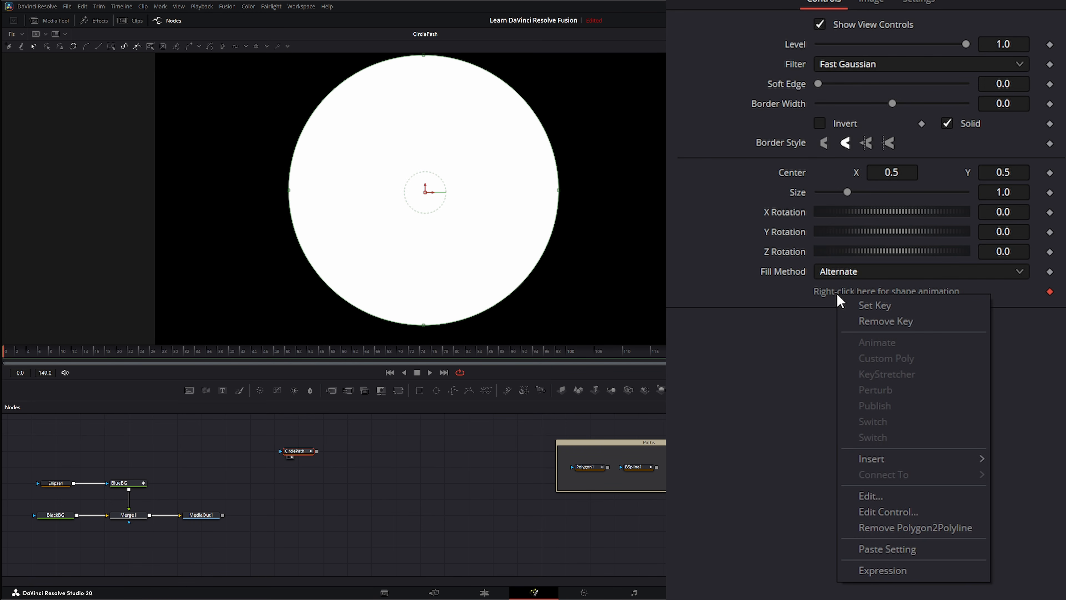
Remove CirclePath's shape animation and publish its polyline, then view Merge1 with Ellipse1 selected
click(897, 529)
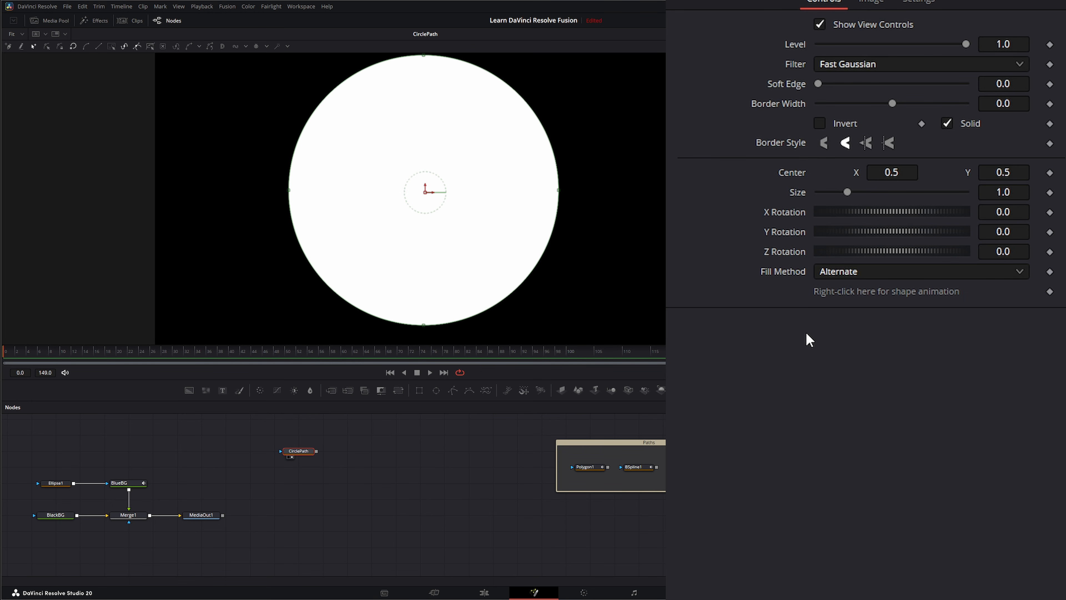
right_click(836, 297)
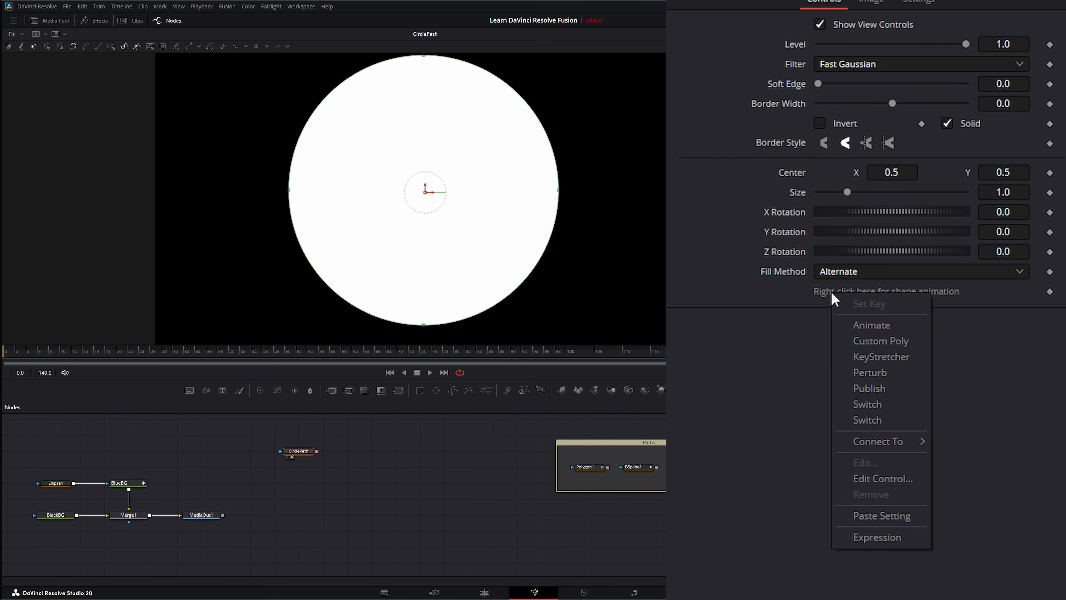
click(887, 392)
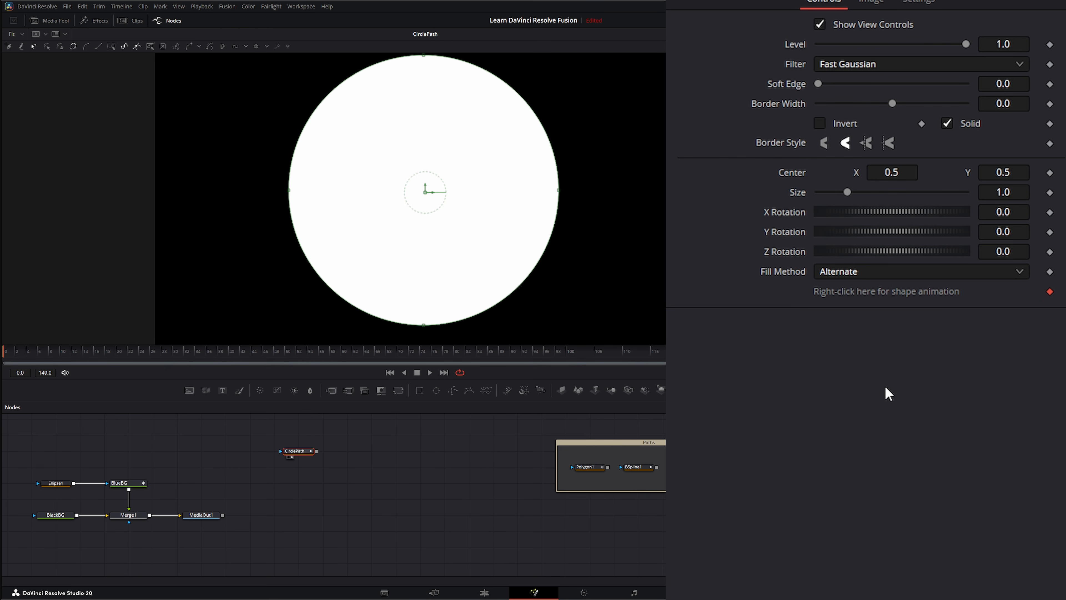
click(117, 521)
click(50, 485)
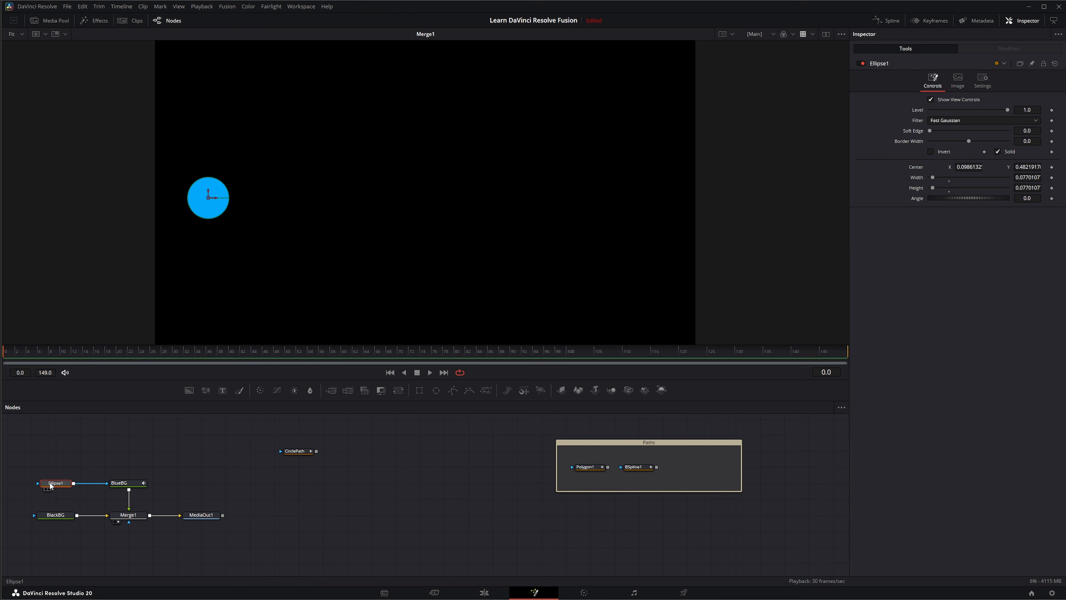
Put the ball's Center on a Path1 modifier connected to CirclePath: Polyline
right_click(914, 166)
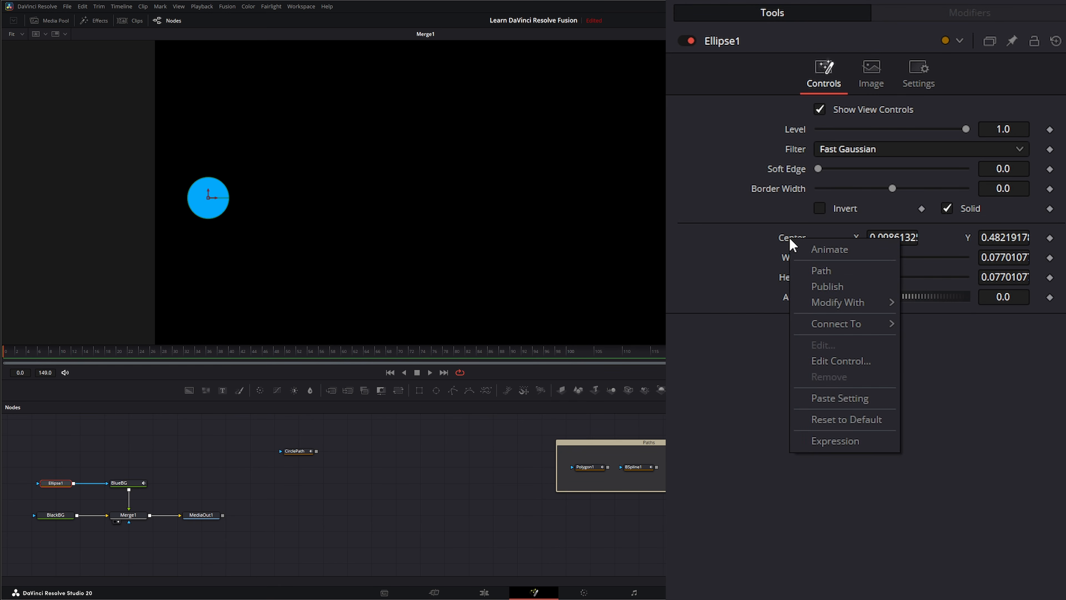
click(816, 270)
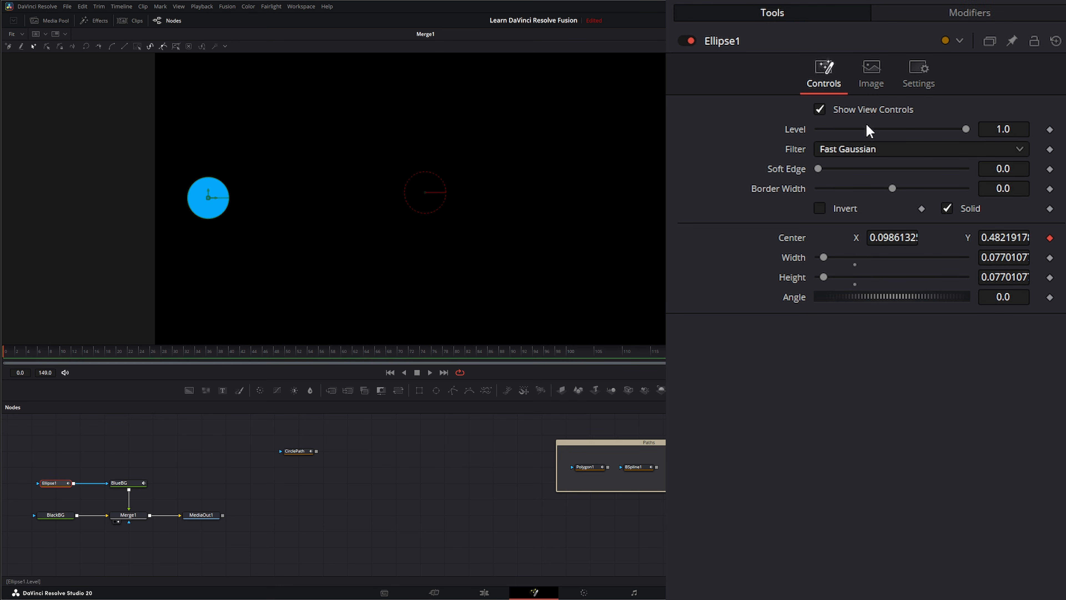
click(919, 15)
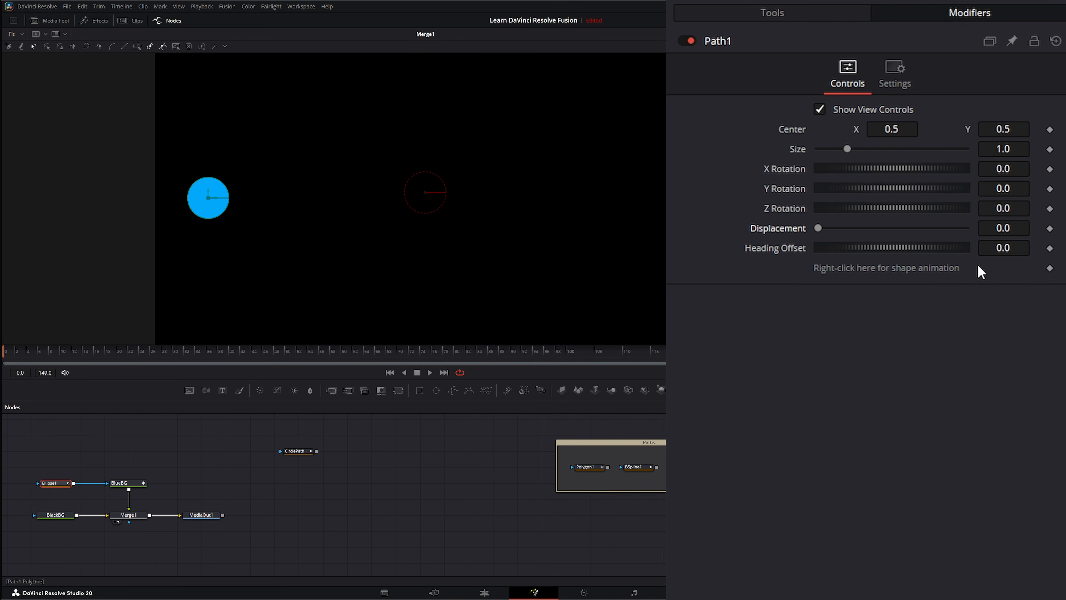
right_click(824, 275)
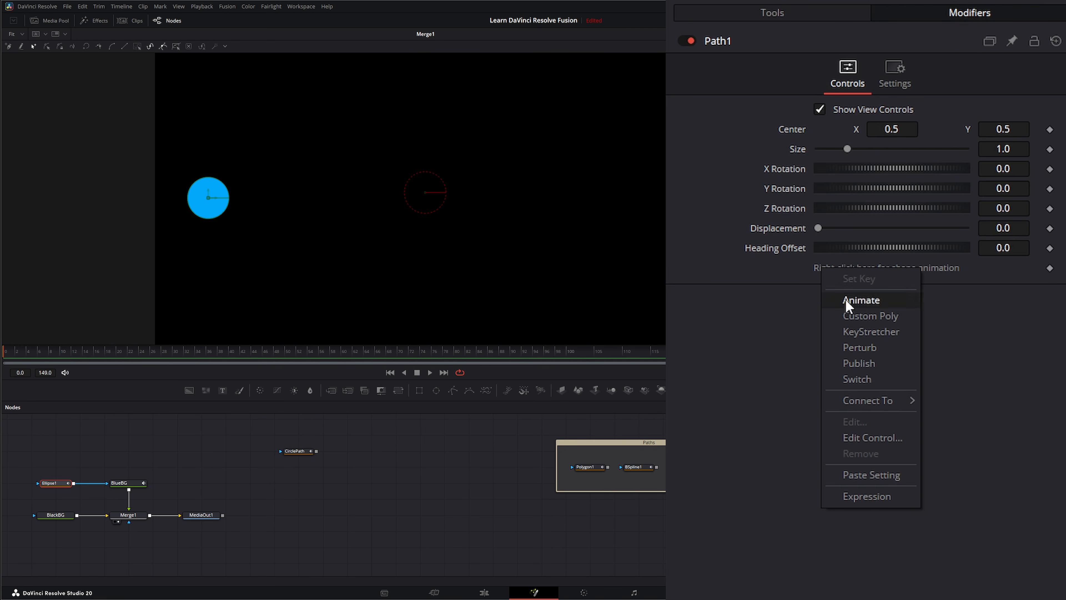
mouse_move(871, 406)
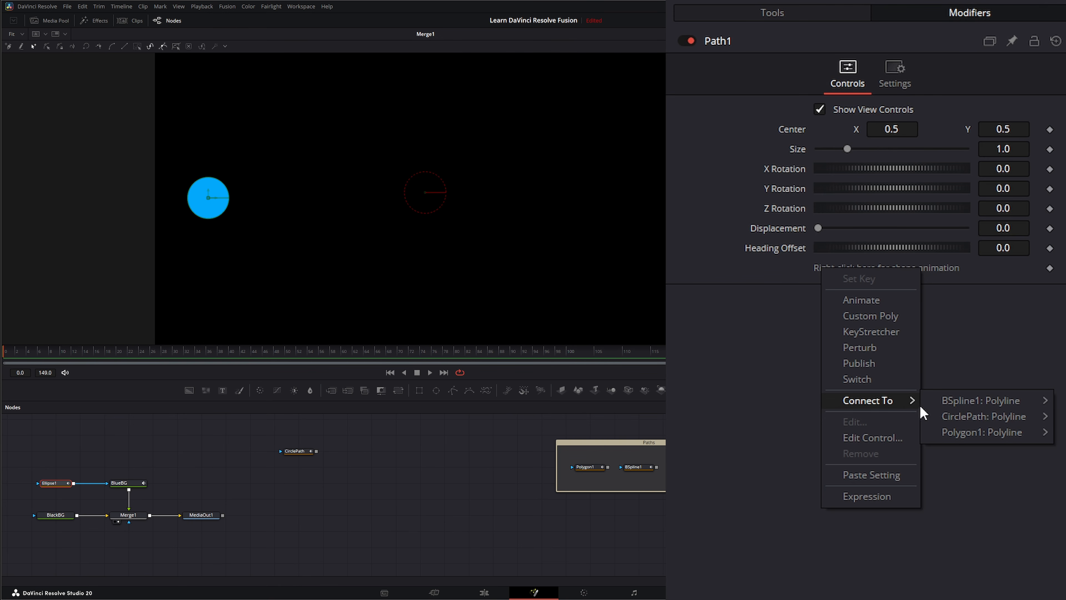
mouse_move(966, 417)
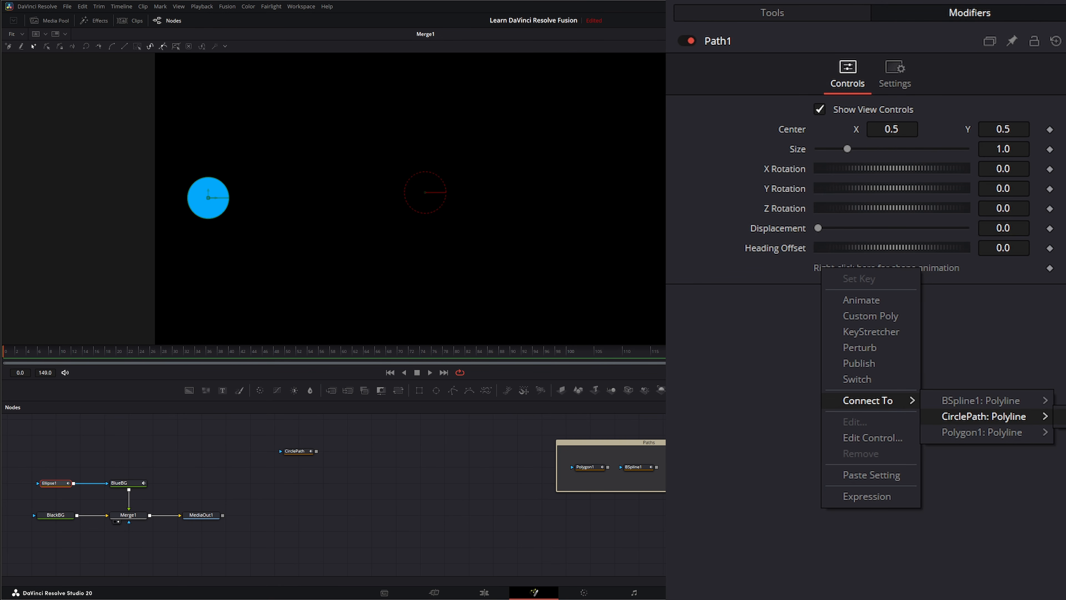
click(1062, 416)
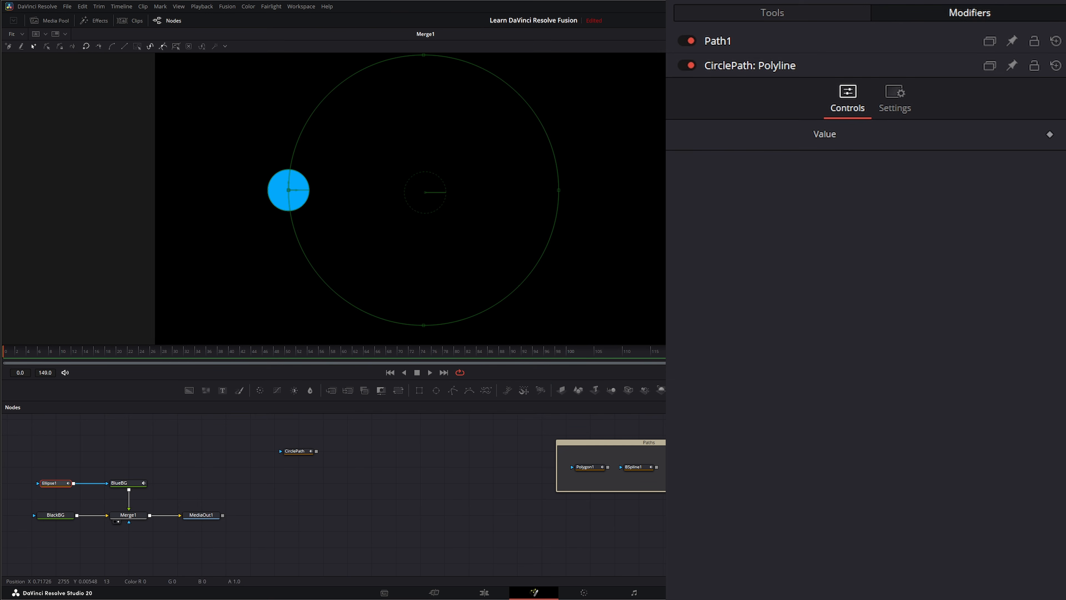
Keyframe Path1 Displacement at 0 on the first frame and 1.0 on the last frame
click(721, 42)
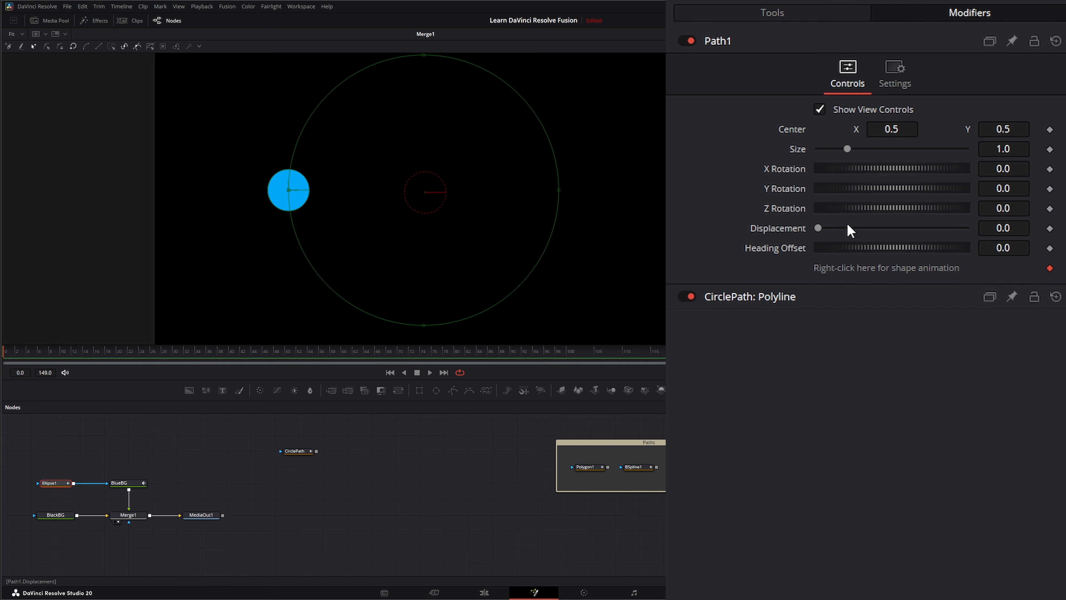
mouse_move(821, 230)
mouse_down()
mouse_move(965, 230)
mouse_move(818, 228)
mouse_up()
click(1050, 229)
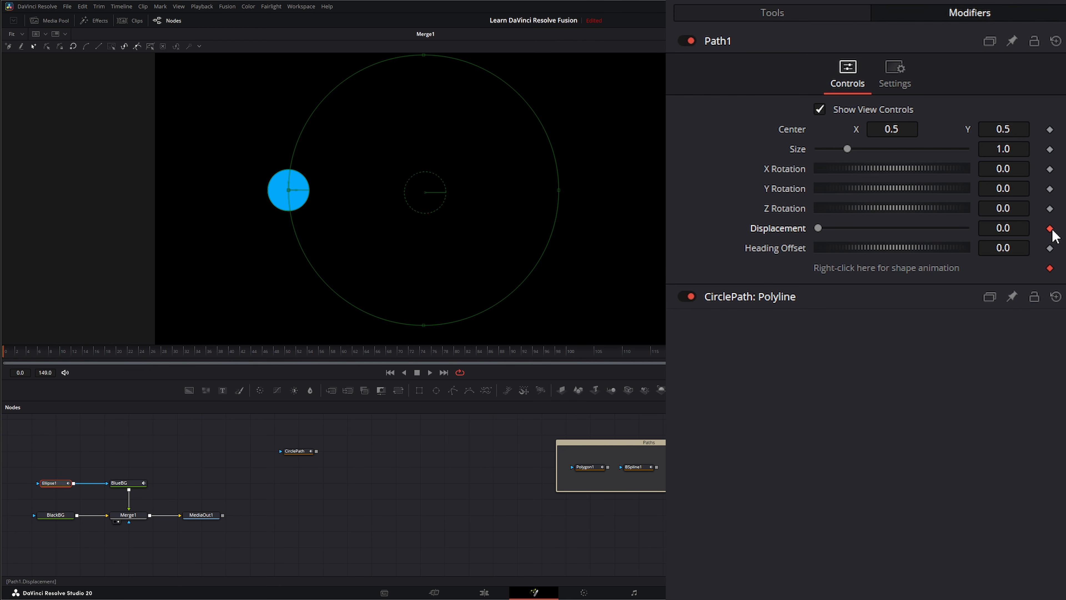
click(443, 373)
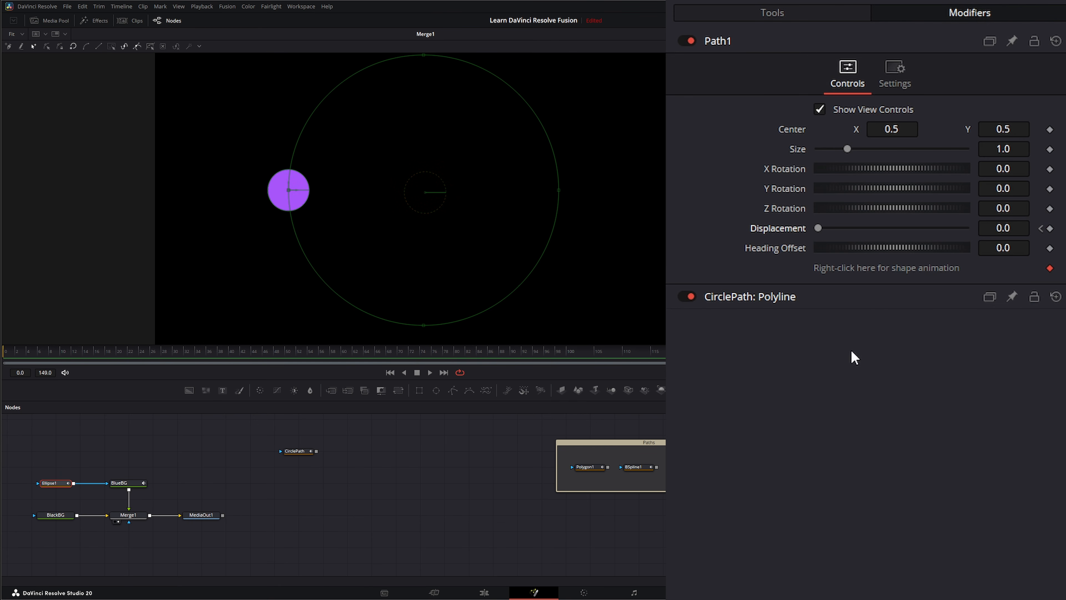
drag(819, 229, 982, 248)
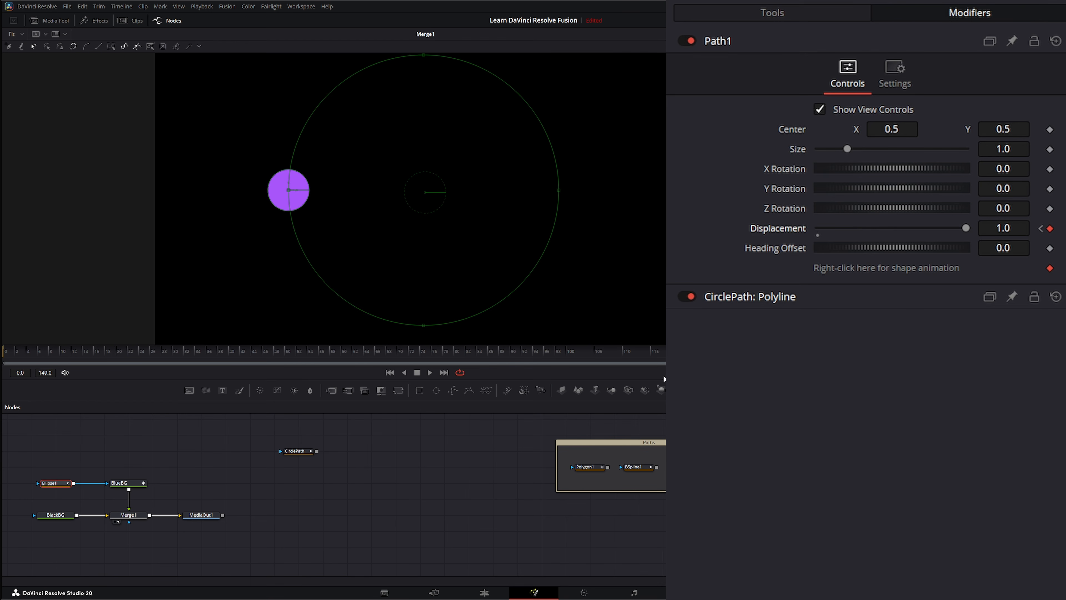
Play the orbit from the start, then drag CirclePath into the Paths group
click(389, 372)
click(429, 372)
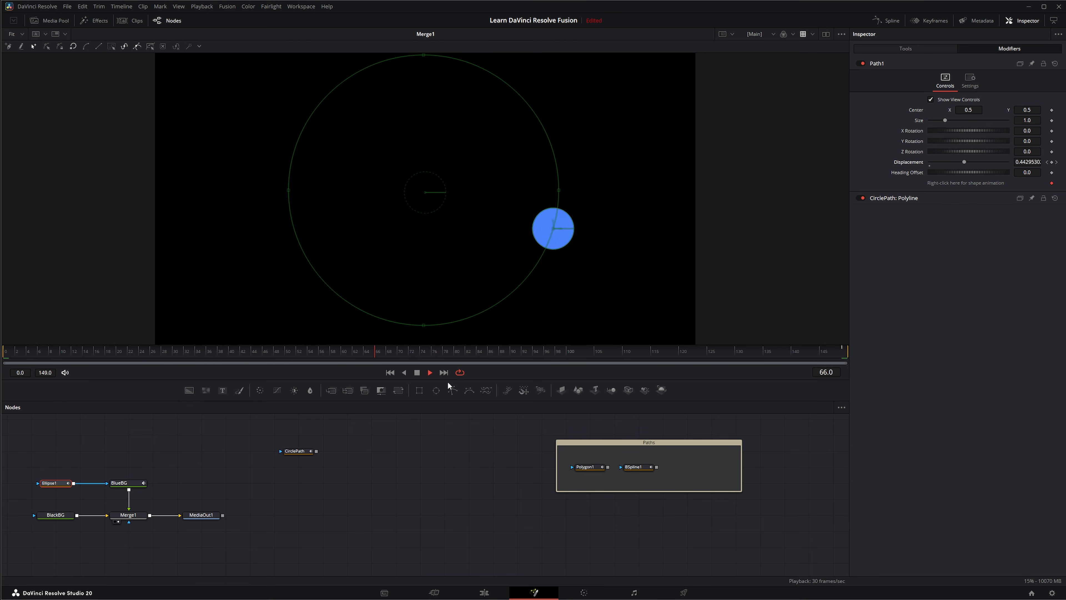
click(418, 372)
click(390, 373)
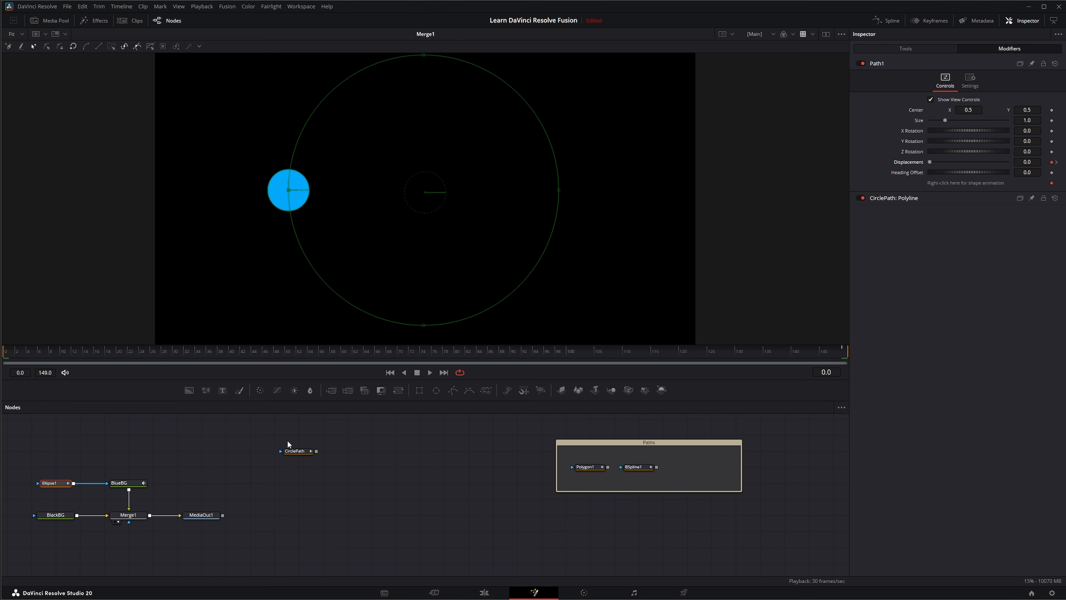
drag(295, 455, 684, 470)
Show Ellipse1's Displacement curve in the Spline editor and fit it to the graph
click(888, 21)
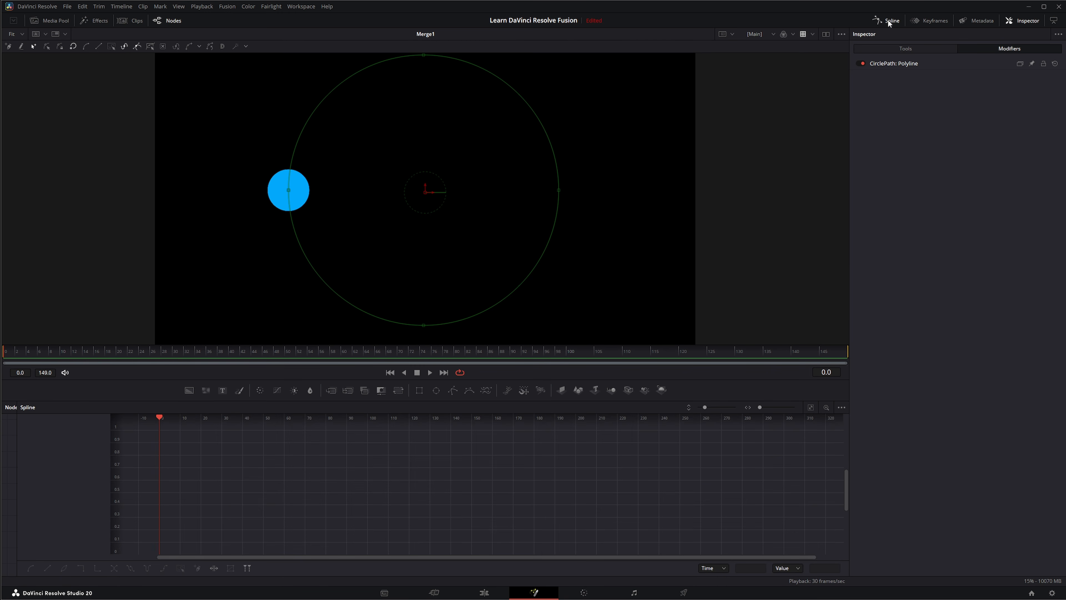
drag(16, 426, 154, 427)
click(58, 485)
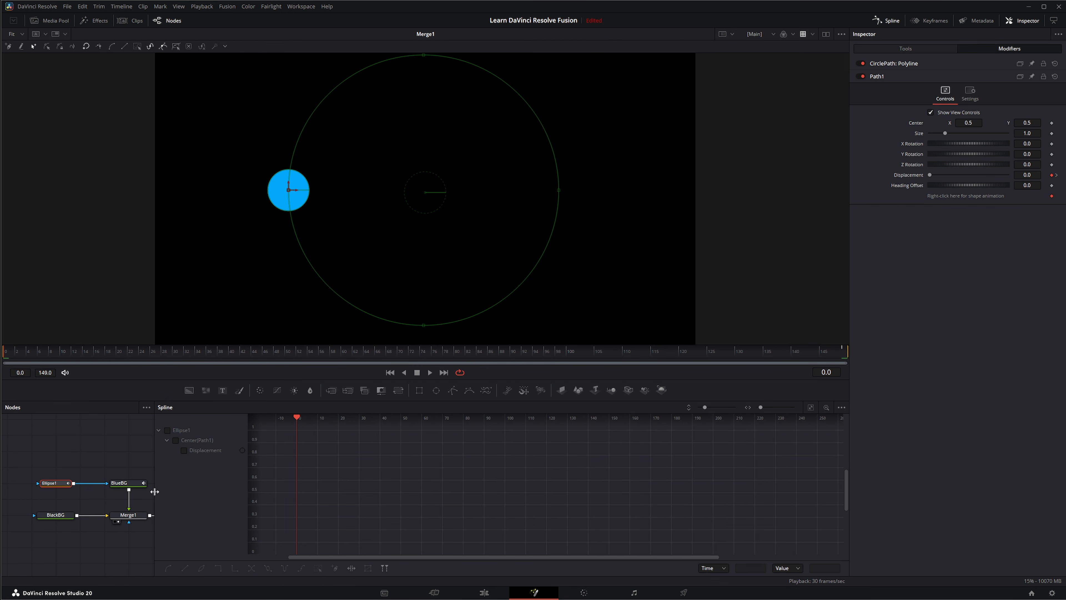
click(168, 430)
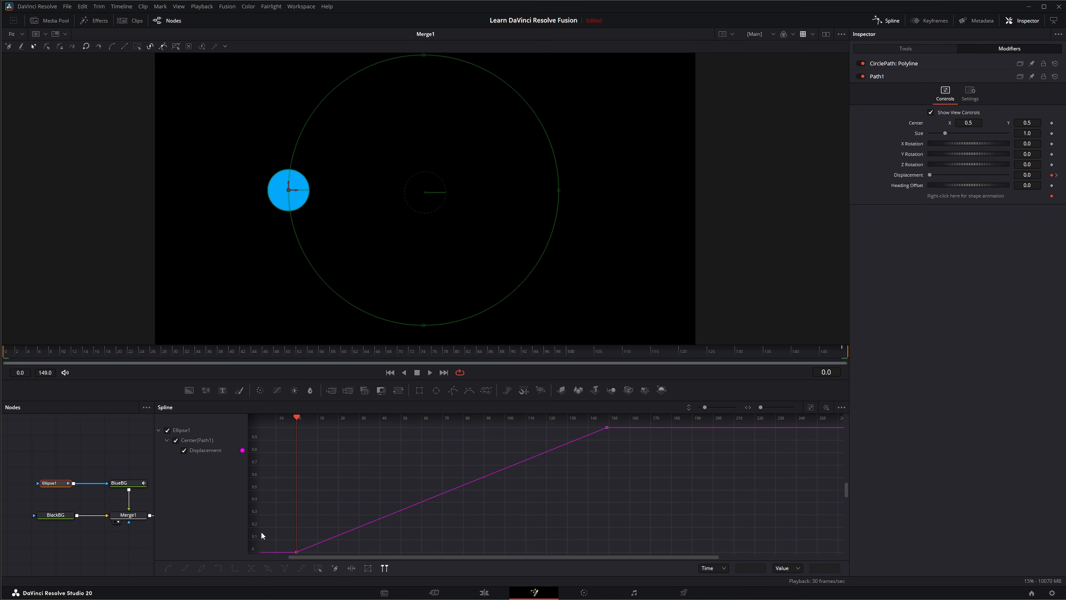
key(space)
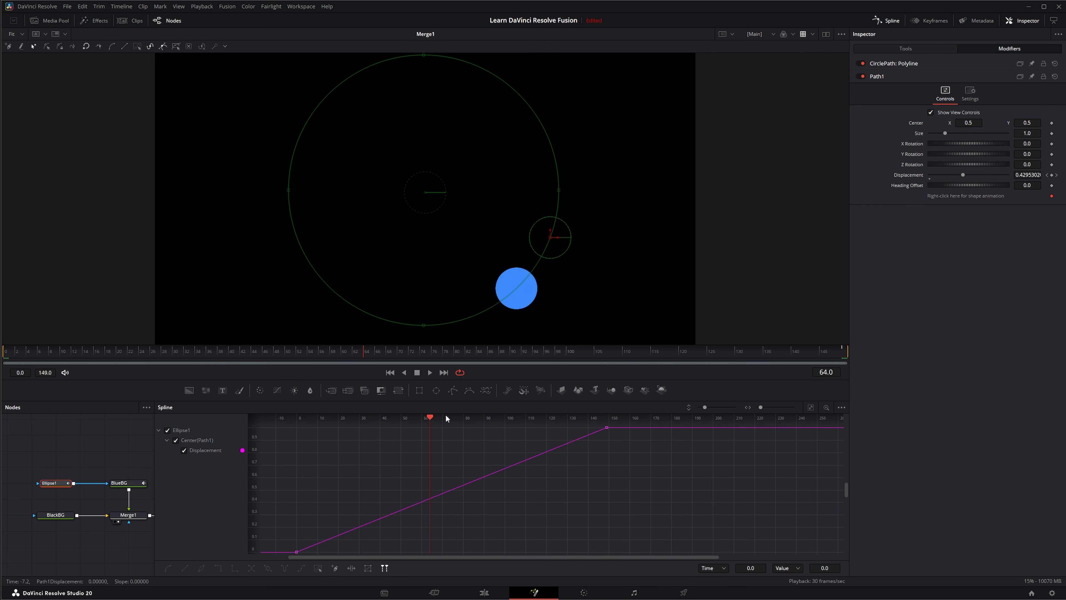
drag(335, 438, 296, 461)
click(810, 407)
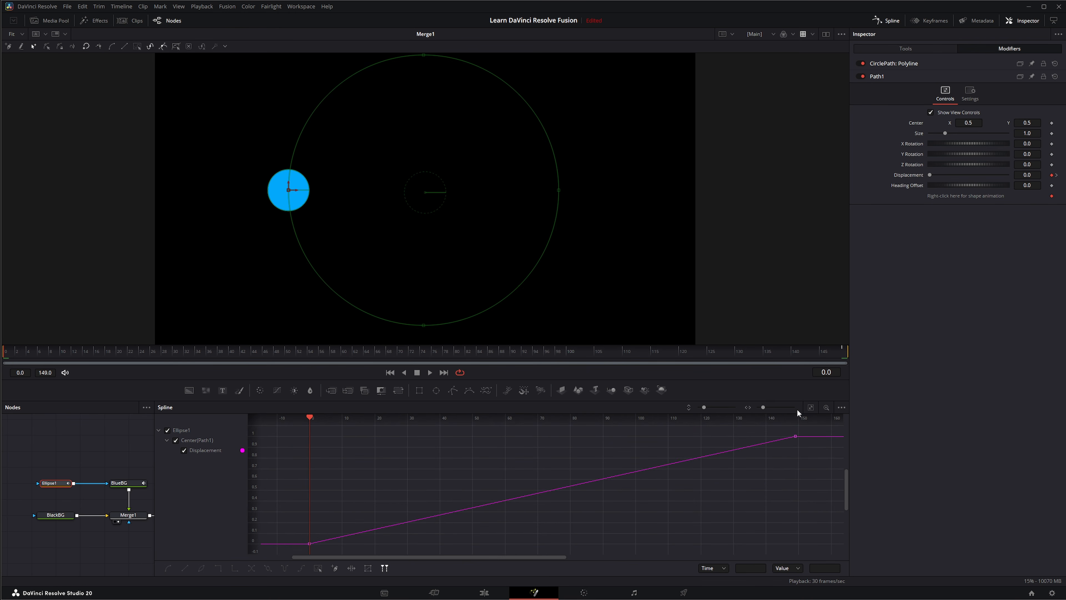
Drag the end Displacement keyframe earlier, to about frame 21, for a faster orbit
drag(298, 551, 803, 434)
drag(771, 436, 771, 437)
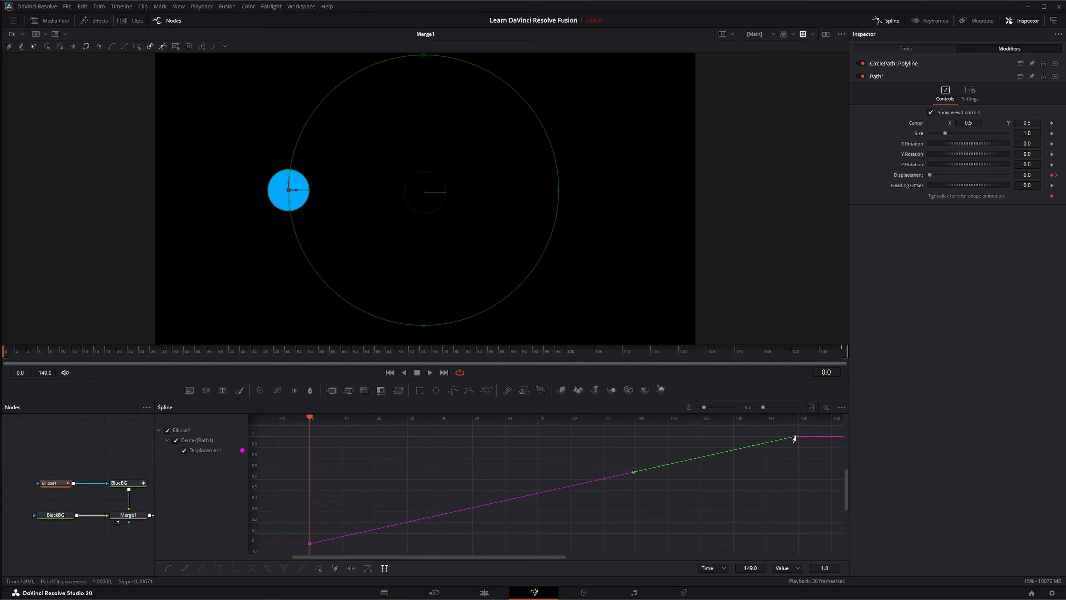
drag(794, 438, 457, 449)
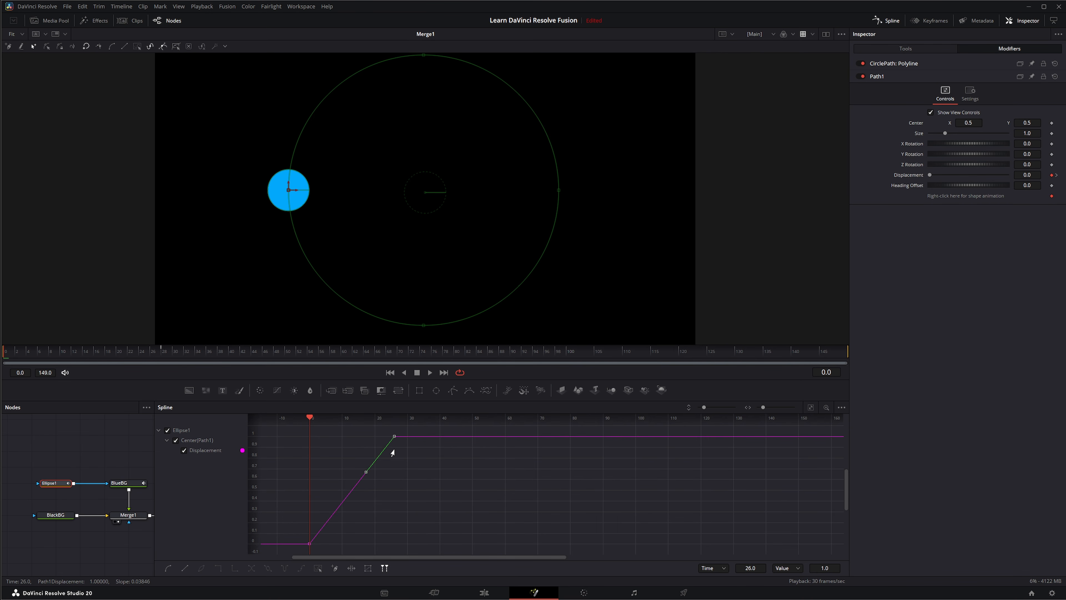
drag(392, 449, 376, 449)
key(space)
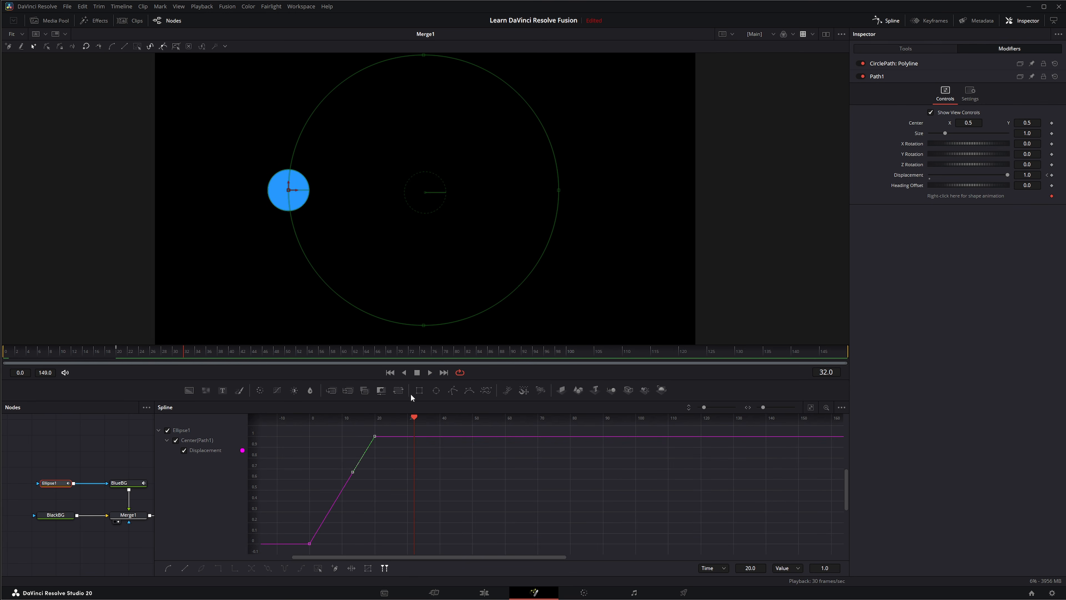
click(386, 373)
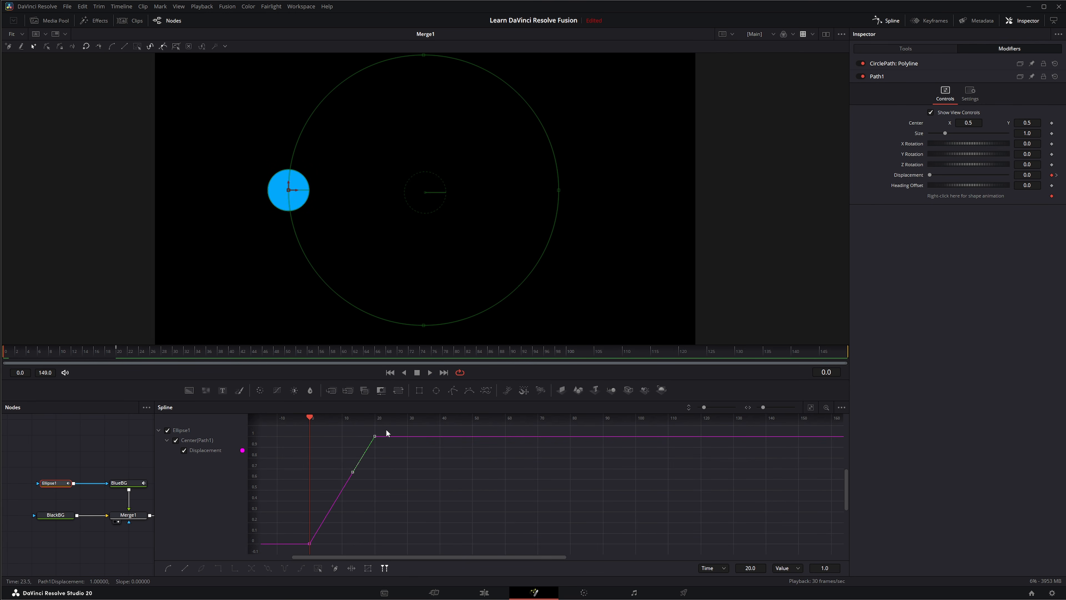
Loop both Displacement keyframes and shift the end keyframe to frame 24
drag(295, 548, 388, 431)
click(267, 569)
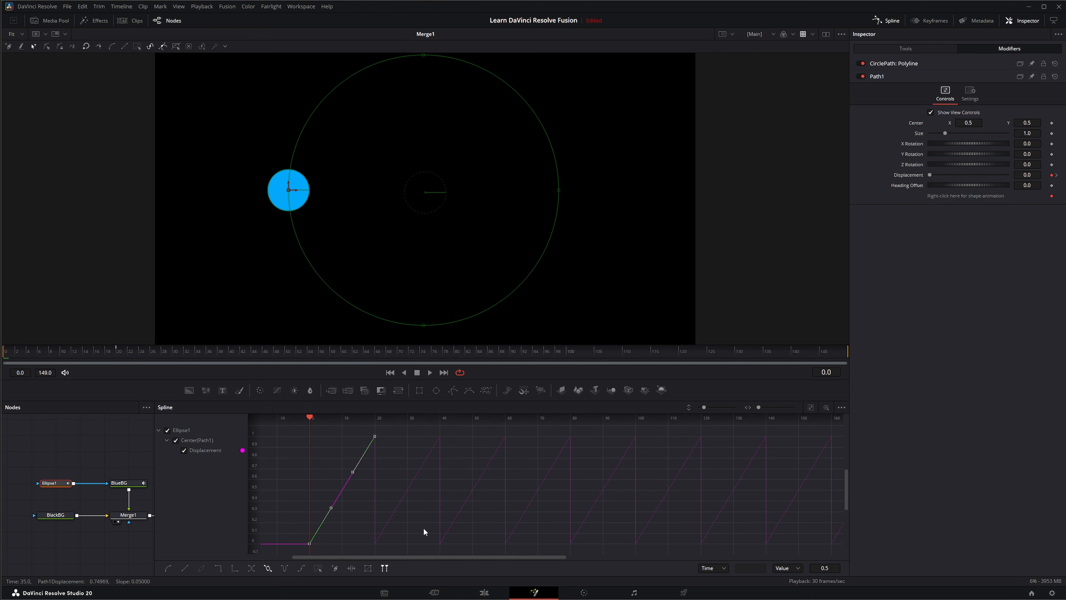
click(375, 437)
drag(377, 438, 386, 445)
click(430, 372)
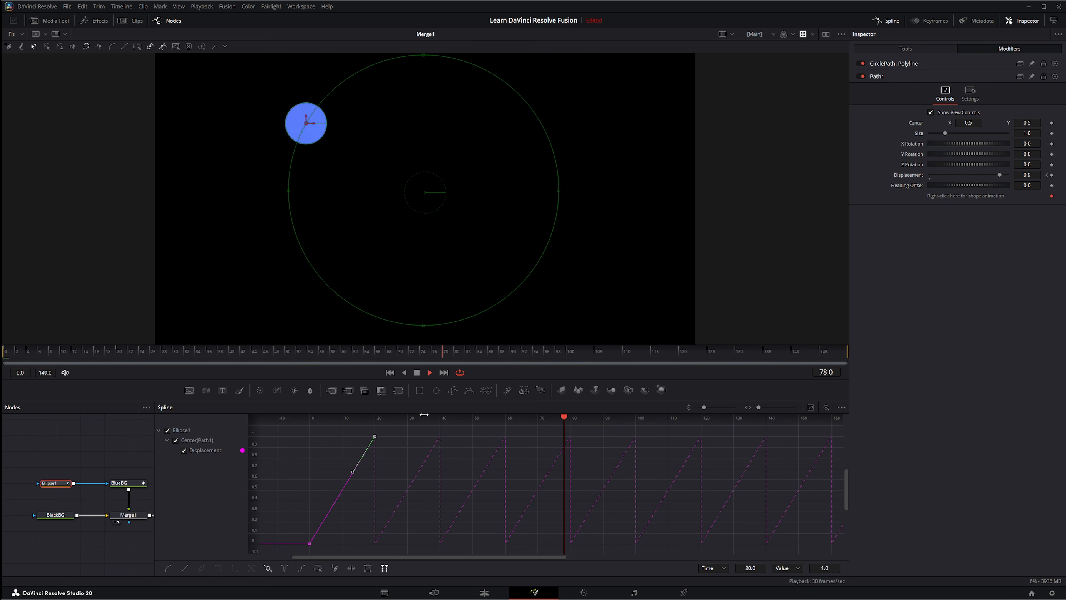
Add a Trails node after BlueBG through the tool search
click(131, 441)
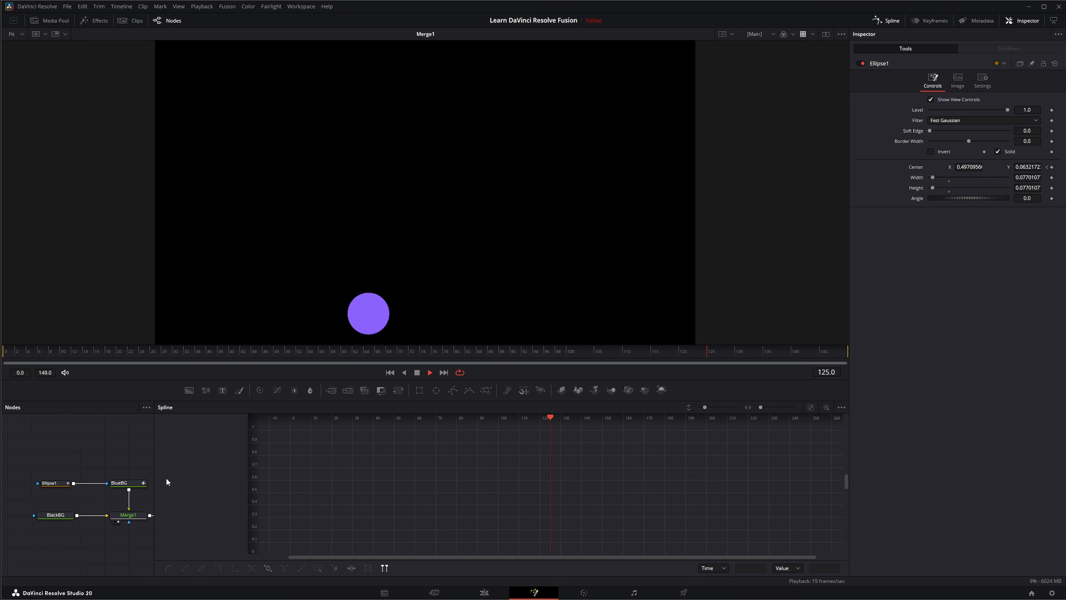
drag(155, 432, 440, 432)
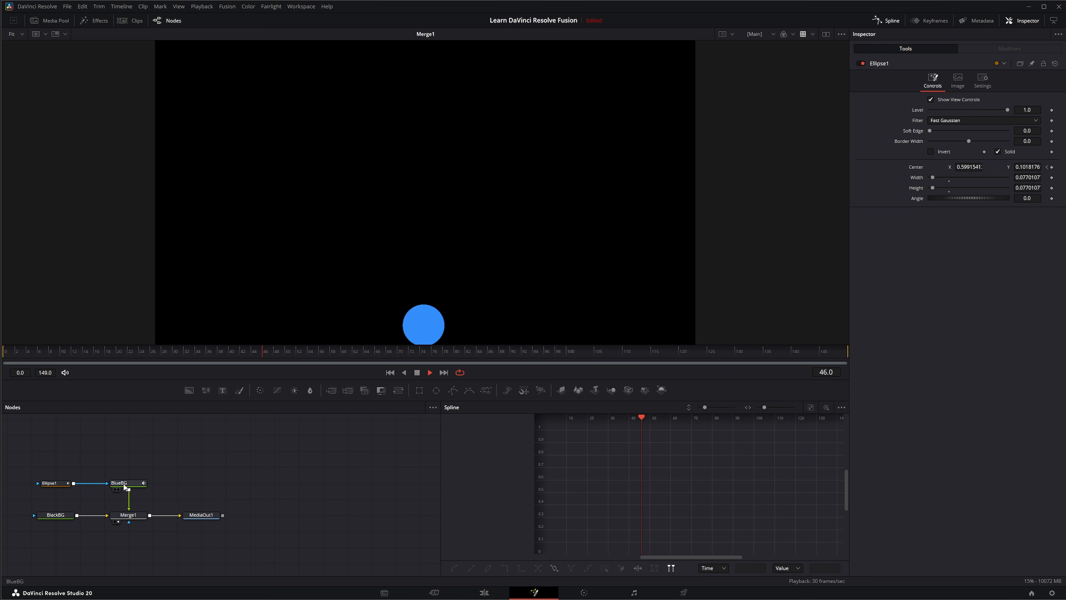
key(space)
drag(44, 467, 127, 474)
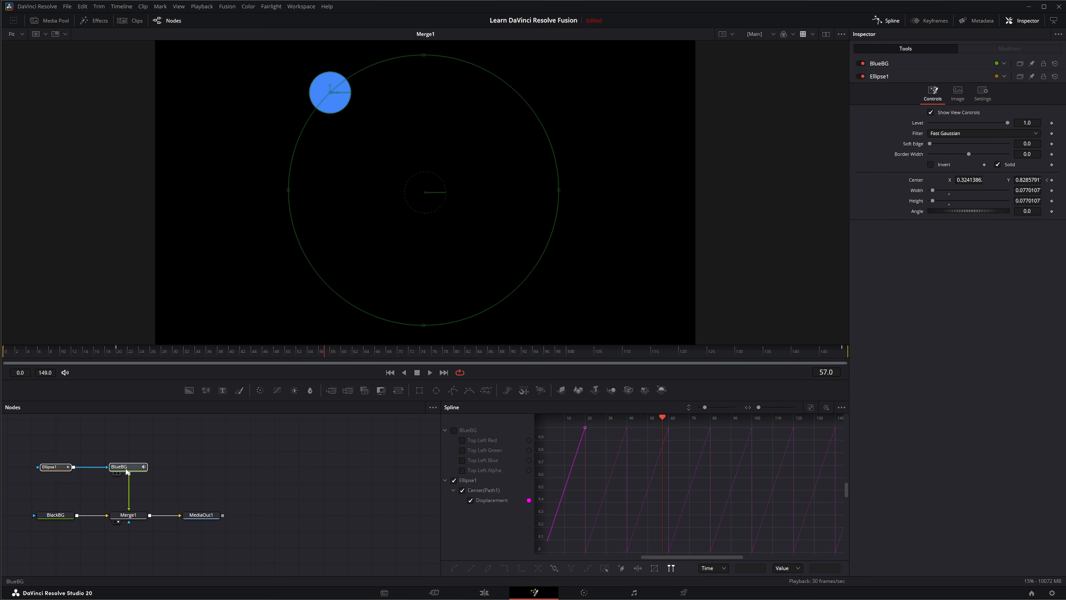
click(129, 470)
key(shift+space)
text(unde)
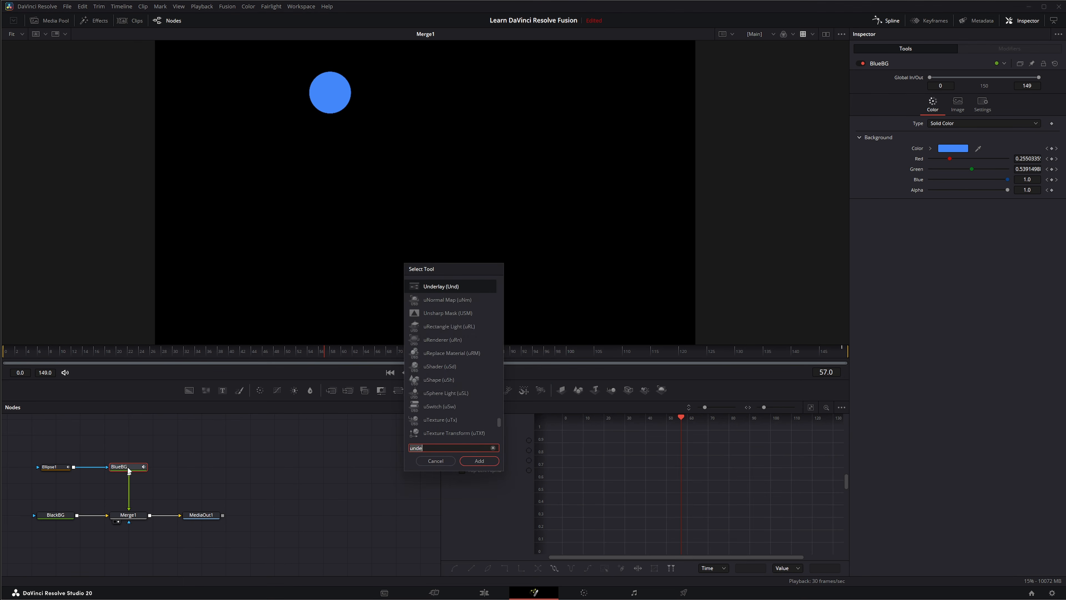
text(trail)
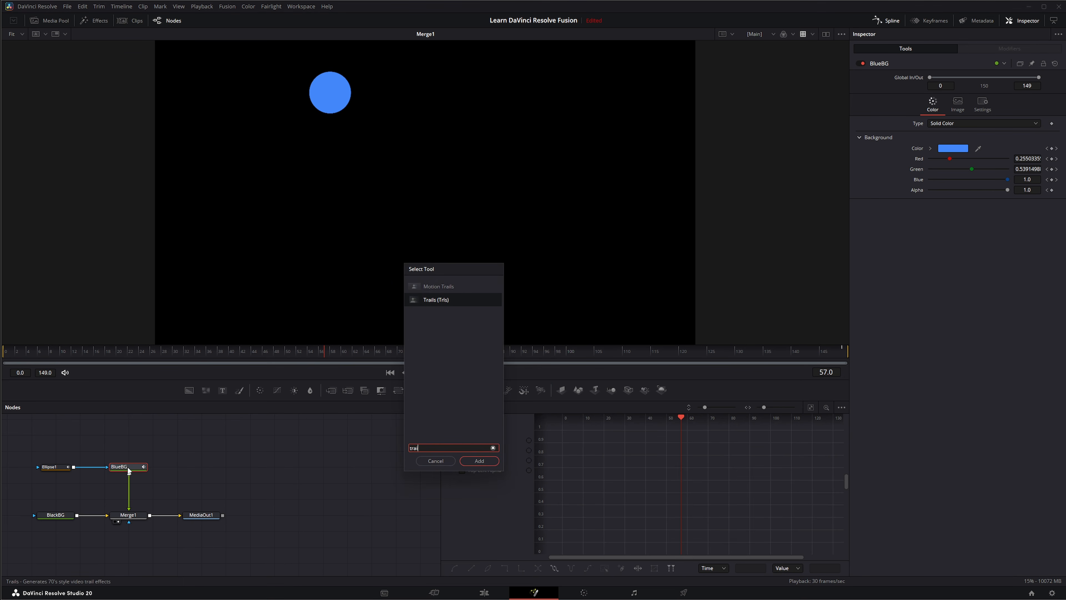
key(Return)
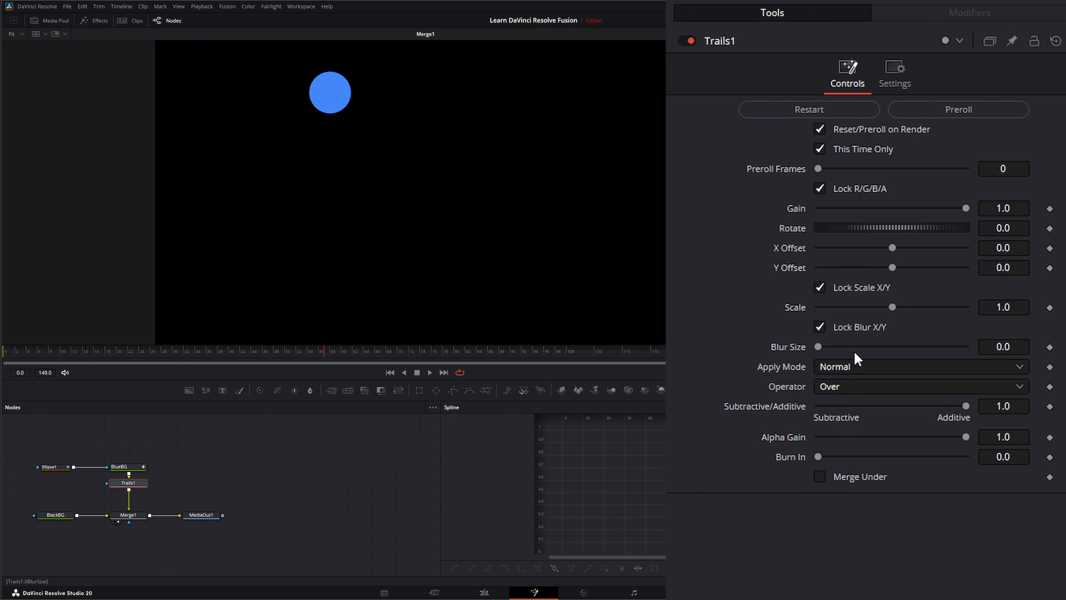
Set Trails Blur Size 7.0, Gain 0.936, X Offset 0.028 and Y Offset 0.009
drag(821, 346, 829, 346)
drag(965, 208, 959, 208)
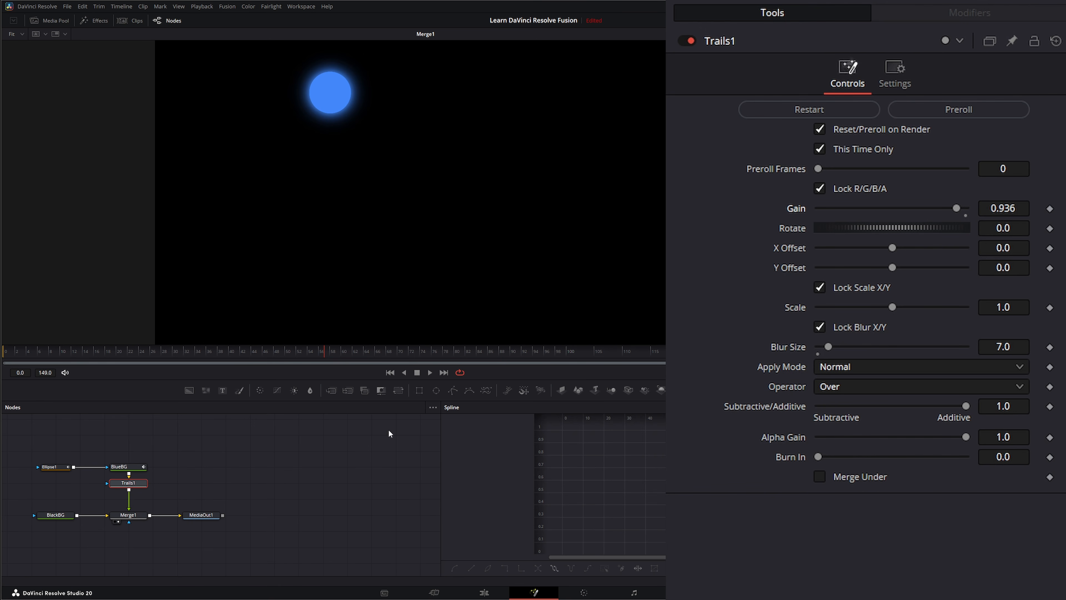
click(428, 373)
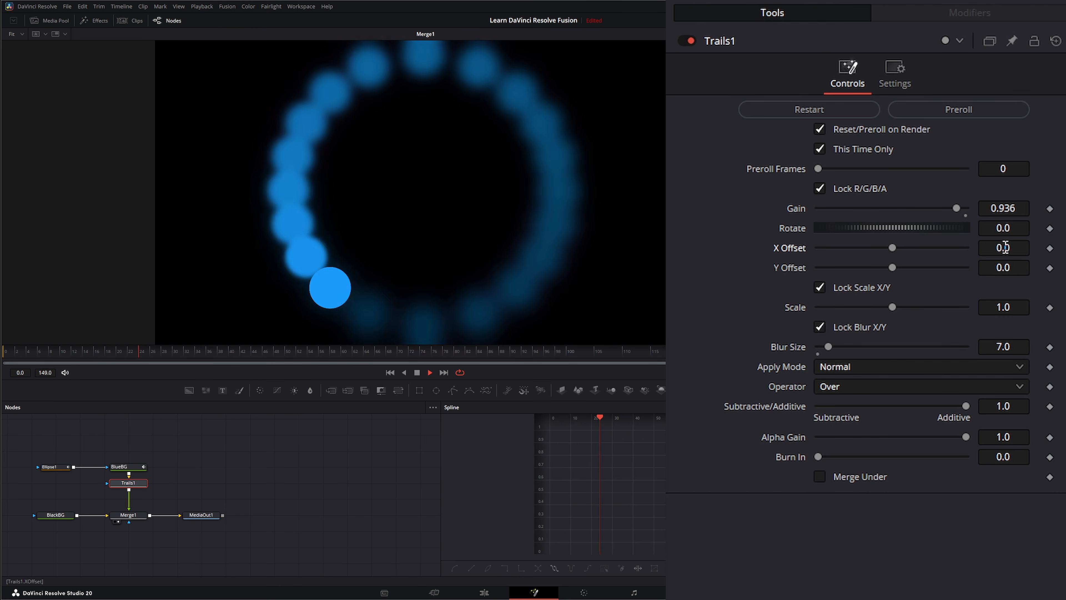
drag(1005, 247, 1014, 267)
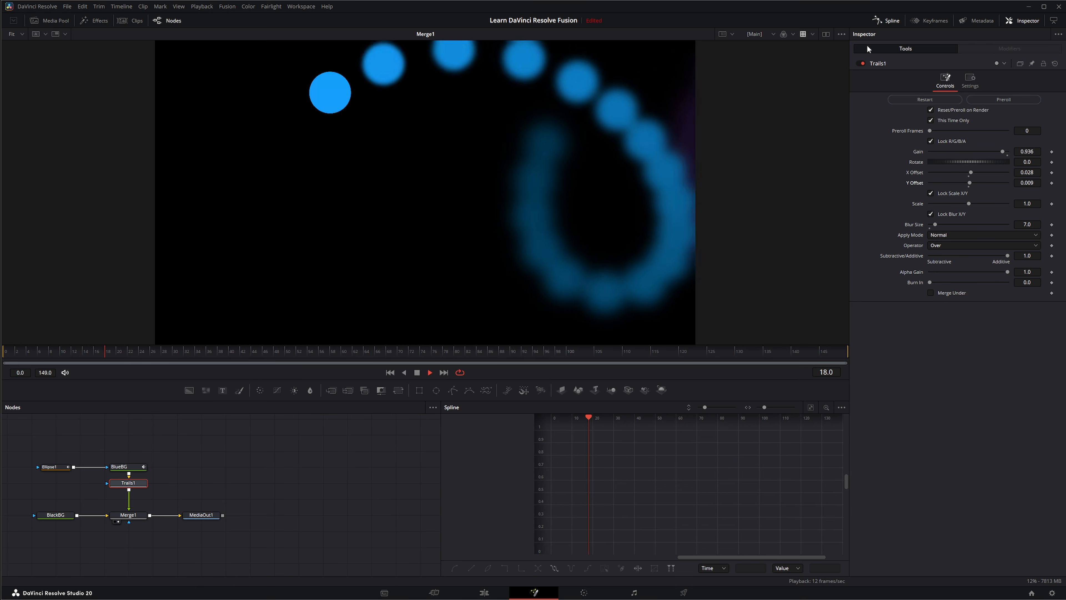
Close the Spline panel, stop playback and delete the Trails1 node
click(889, 21)
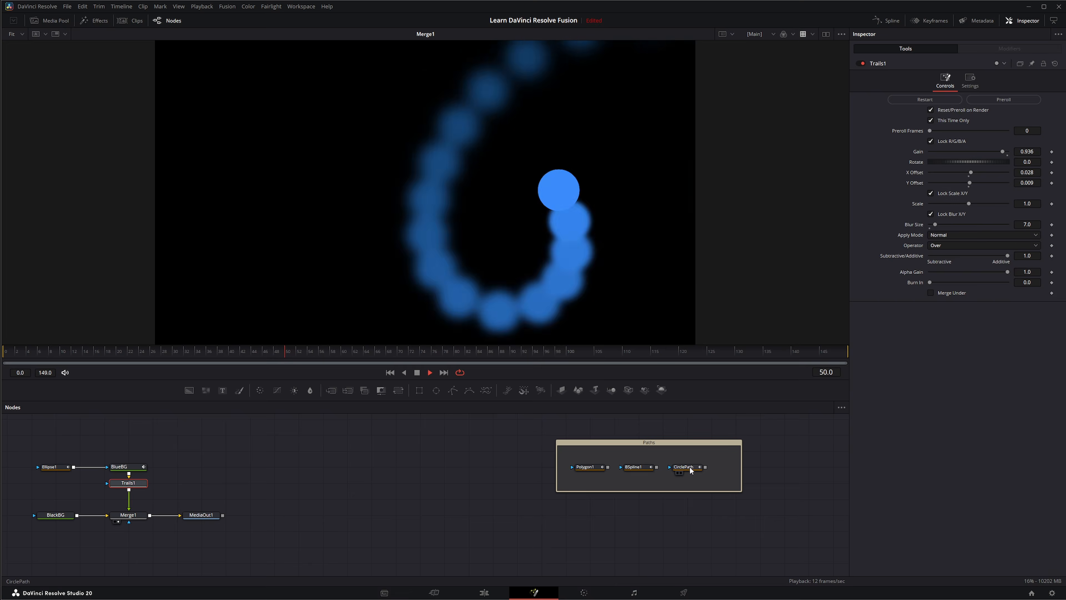
click(690, 468)
click(56, 468)
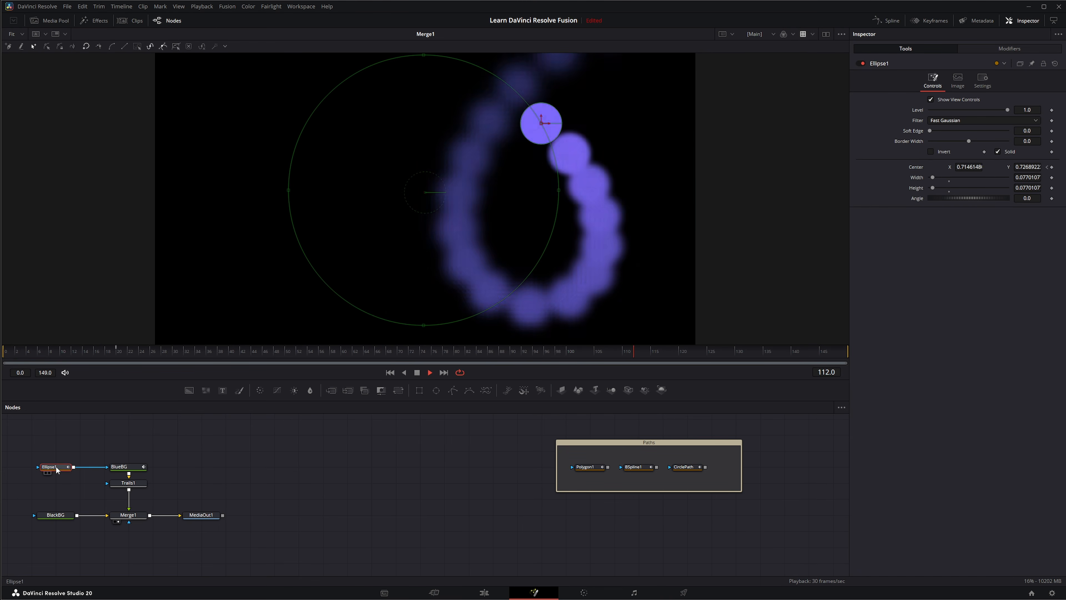
click(128, 483)
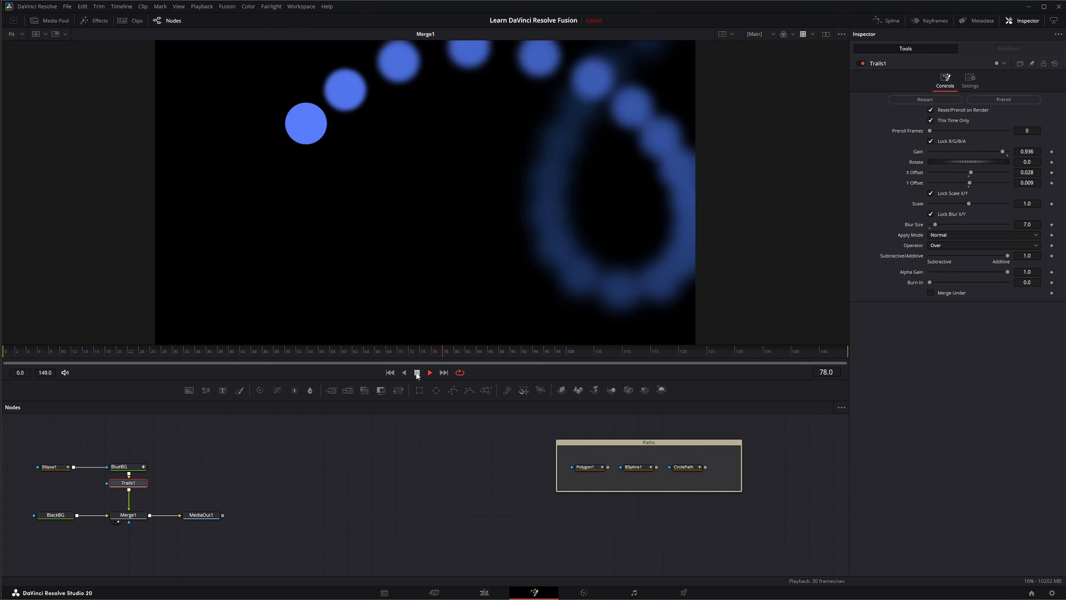
click(417, 373)
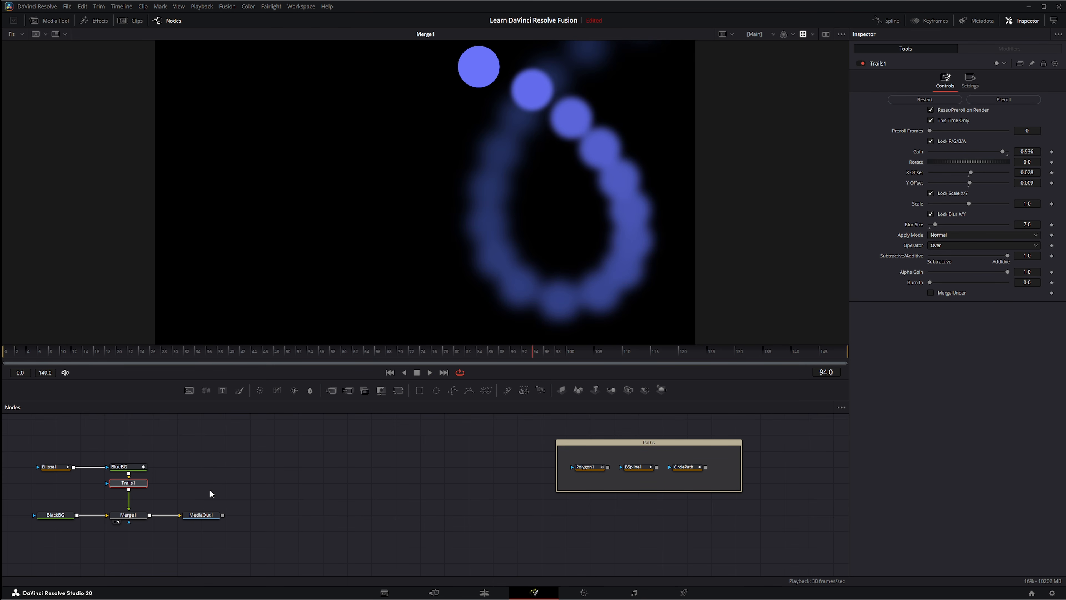
drag(210, 493, 94, 488)
key(Delete)
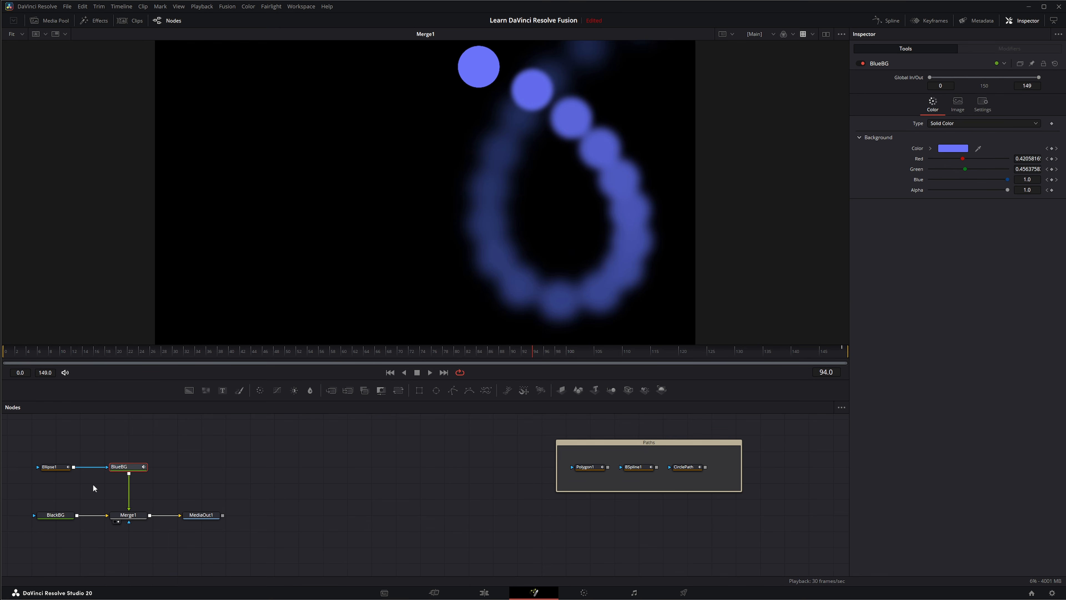
drag(22, 440, 130, 481)
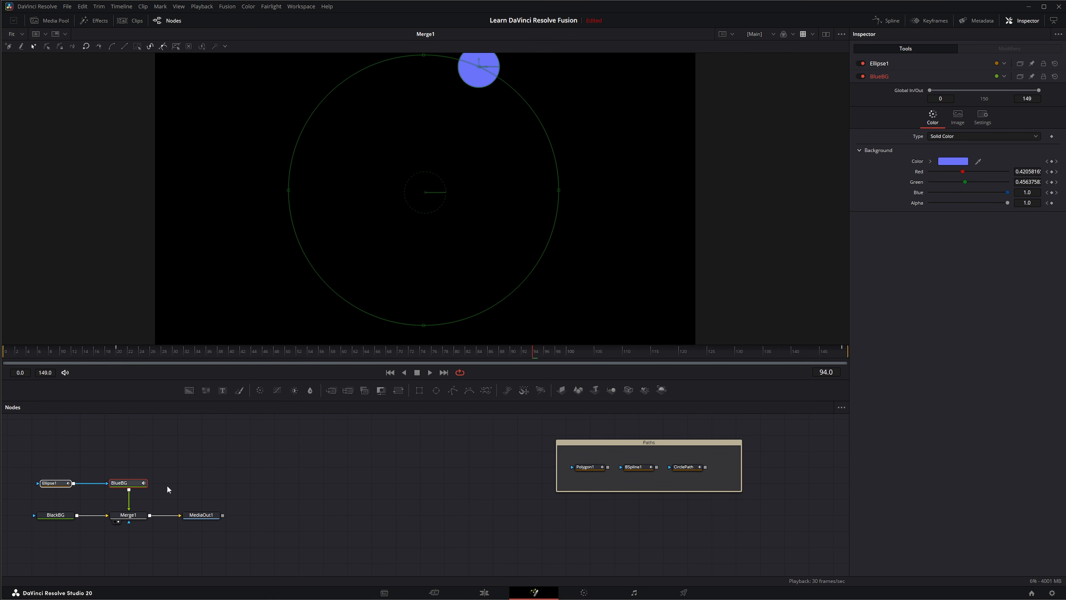
Swap Ellipse1 for a new Ellipse mask on BlueBG, shrunk to a small circle near the left edge
drag(50, 475, 62, 494)
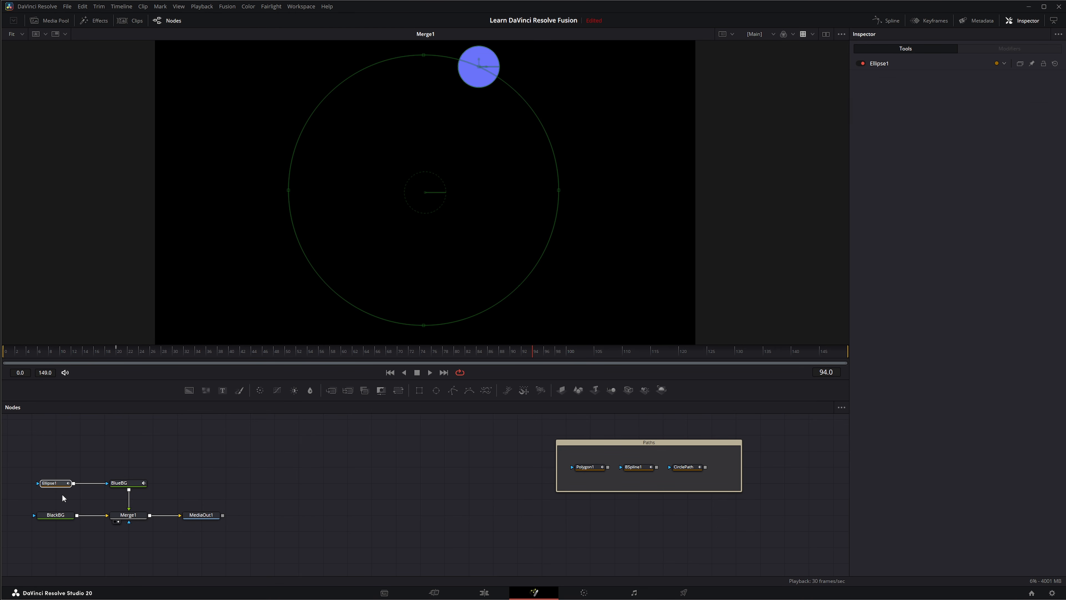
key(Delete)
drag(442, 389, 382, 438)
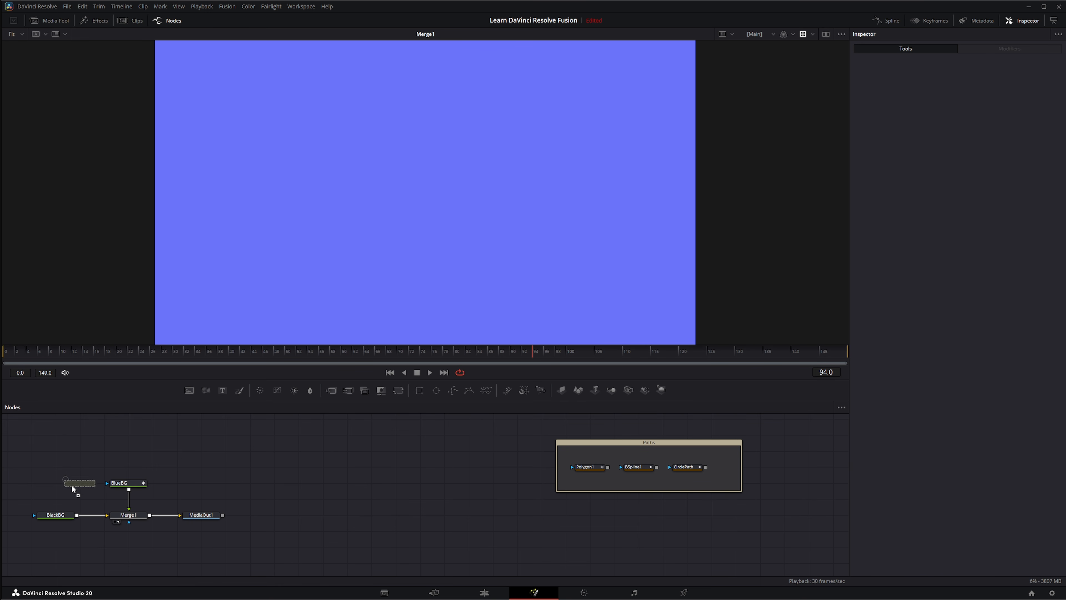
drag(71, 485, 106, 483)
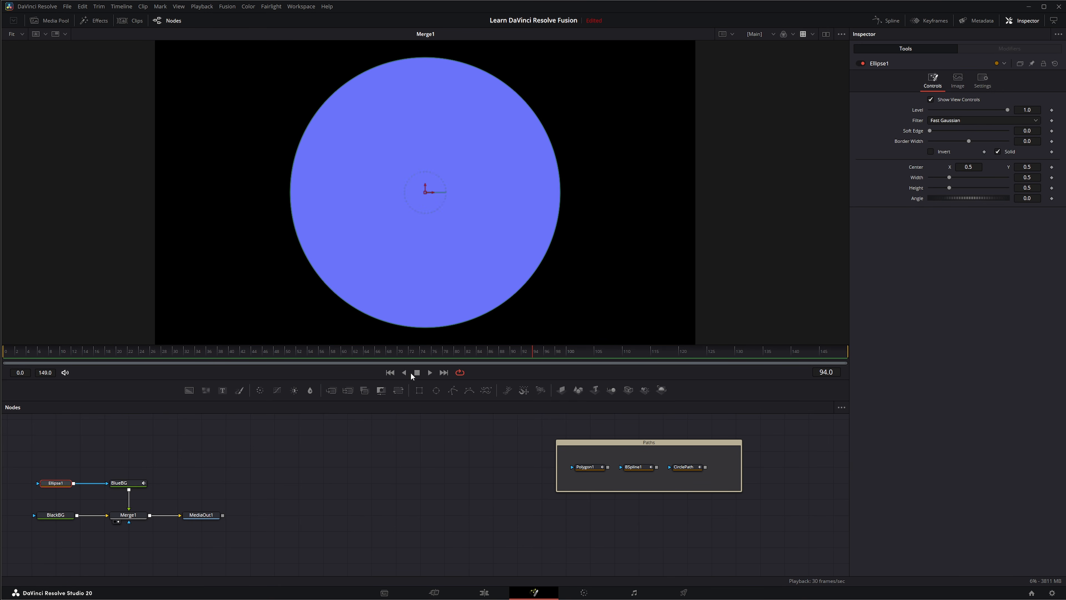
click(389, 372)
drag(474, 317, 224, 195)
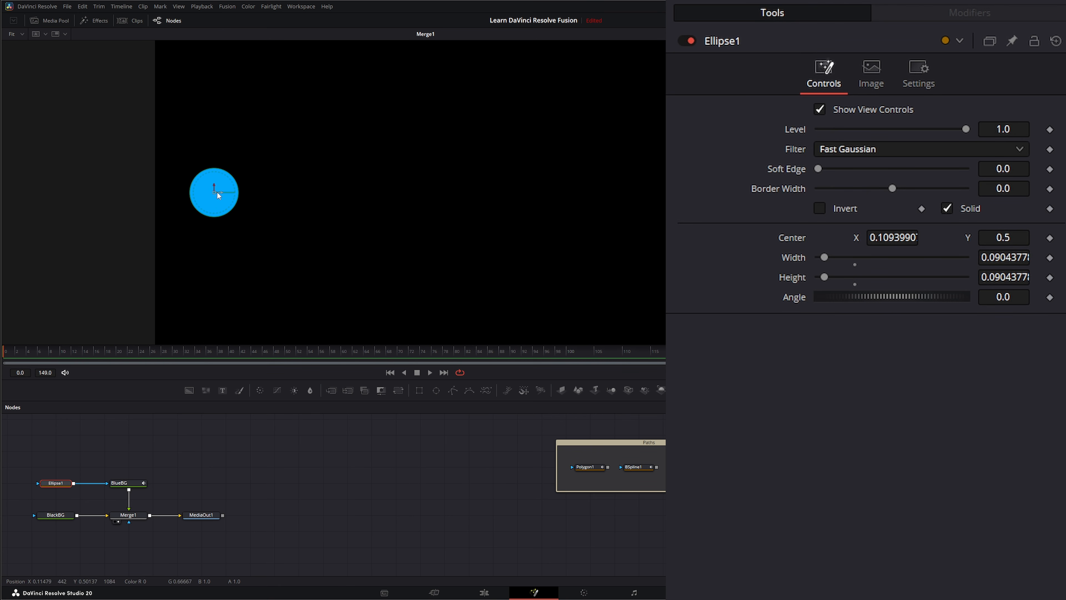
drag(16, 468, 91, 507)
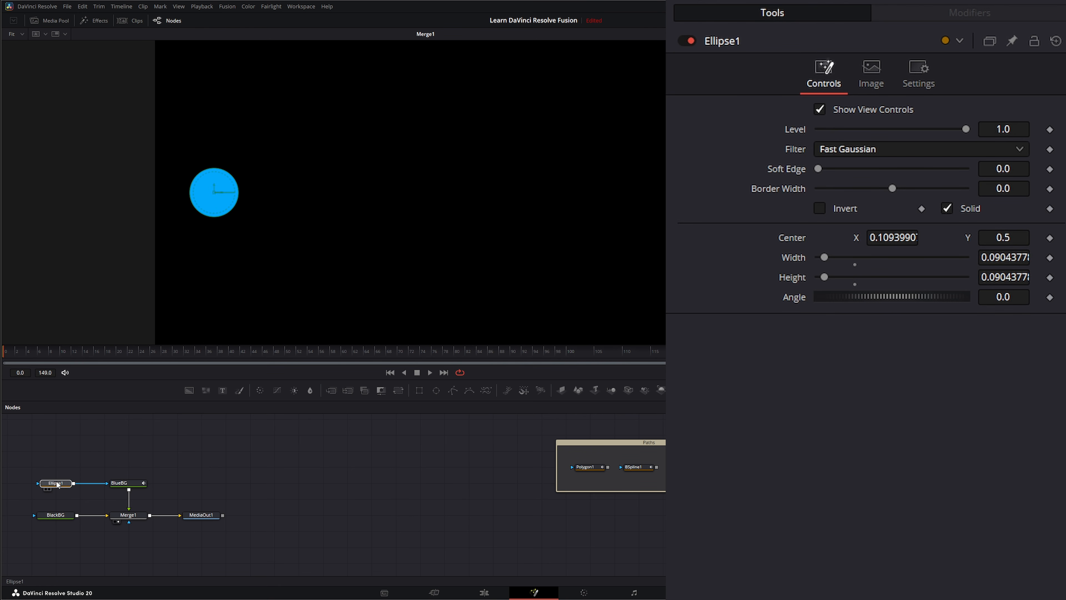
click(58, 484)
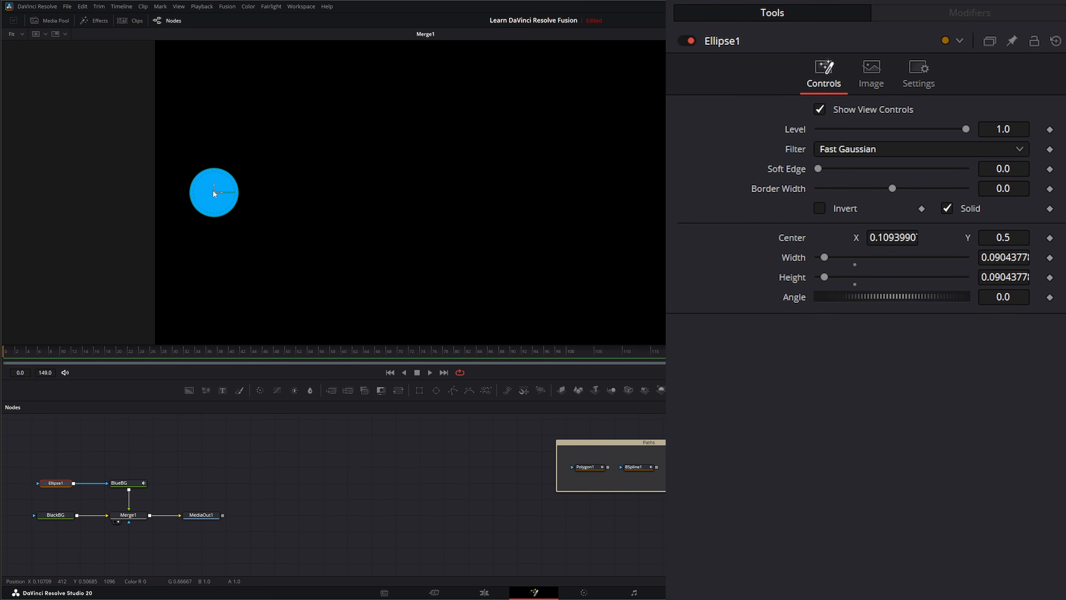
Drive Ellipse1's Center with an XY Path modifier
right_click(787, 244)
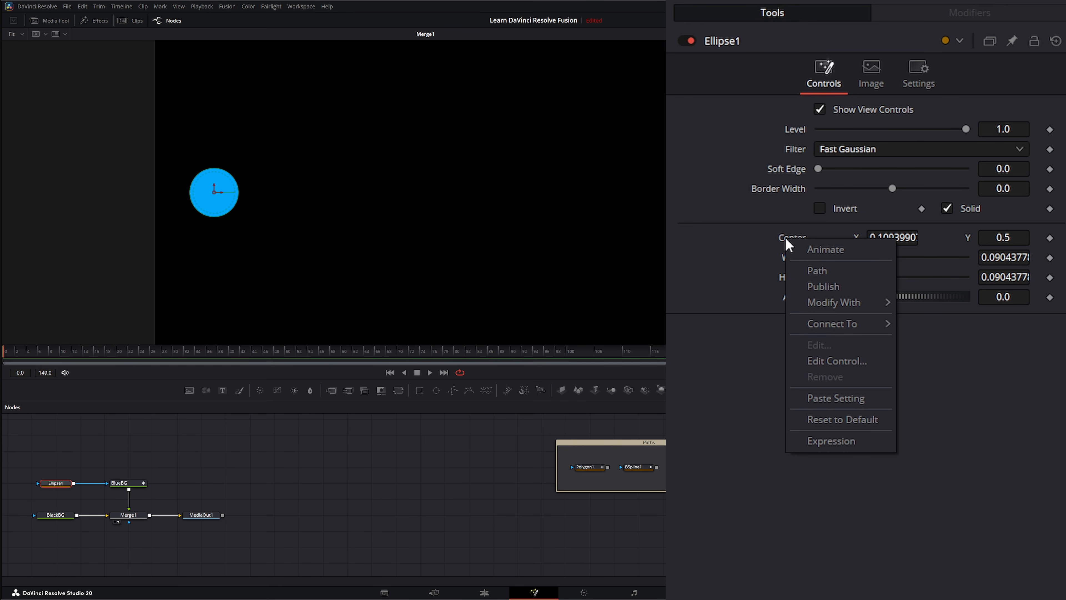
mouse_move(815, 300)
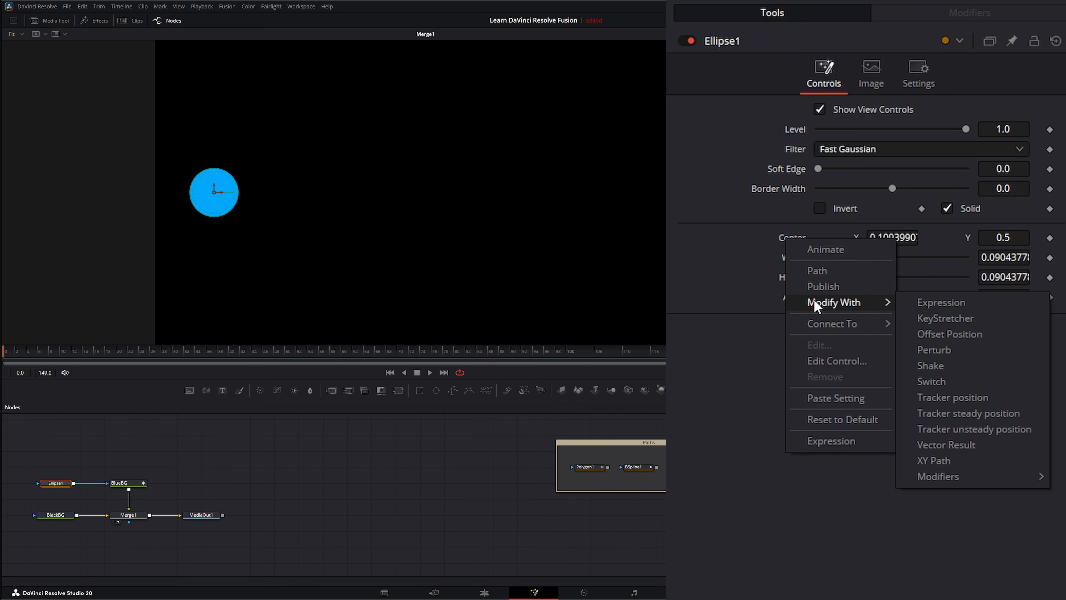
click(949, 459)
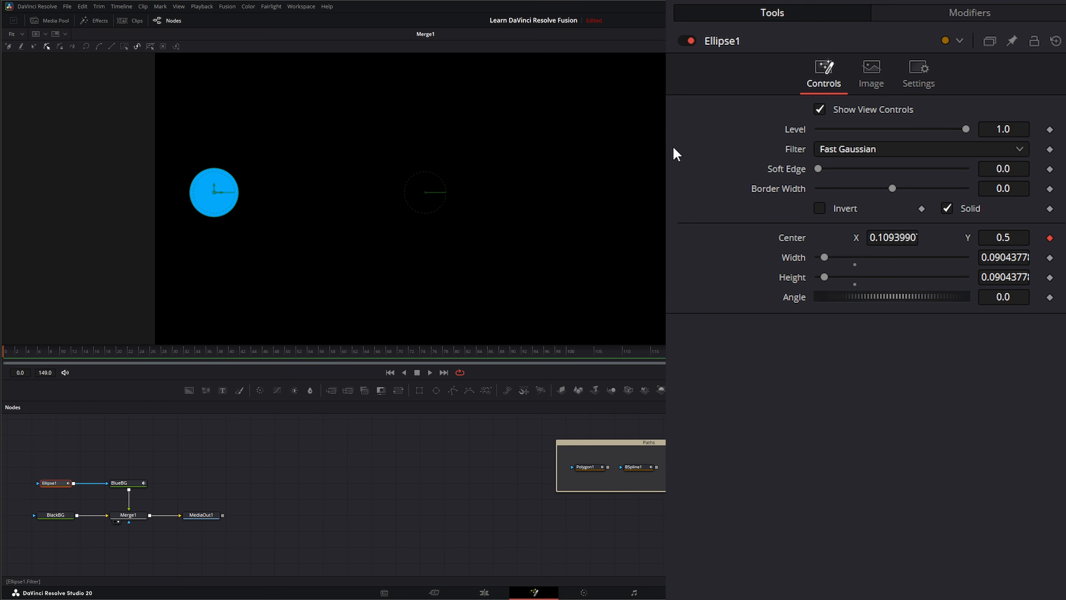
In the Spline editor, lower the frame-149 Y keyframe to 0.256, preview, and select all X/Y keys
click(888, 21)
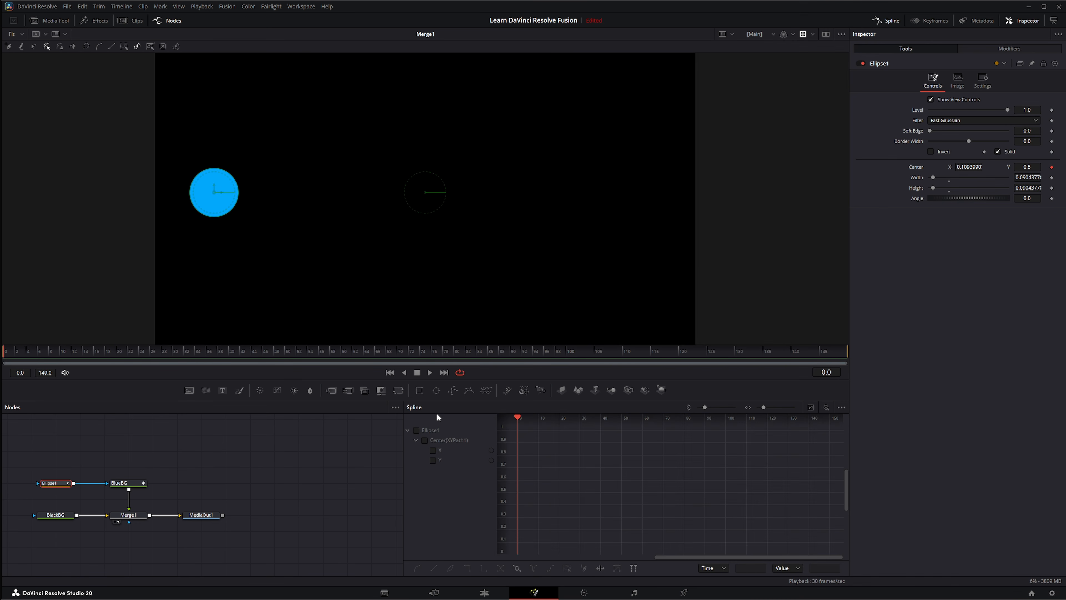
click(417, 432)
drag(403, 498, 232, 498)
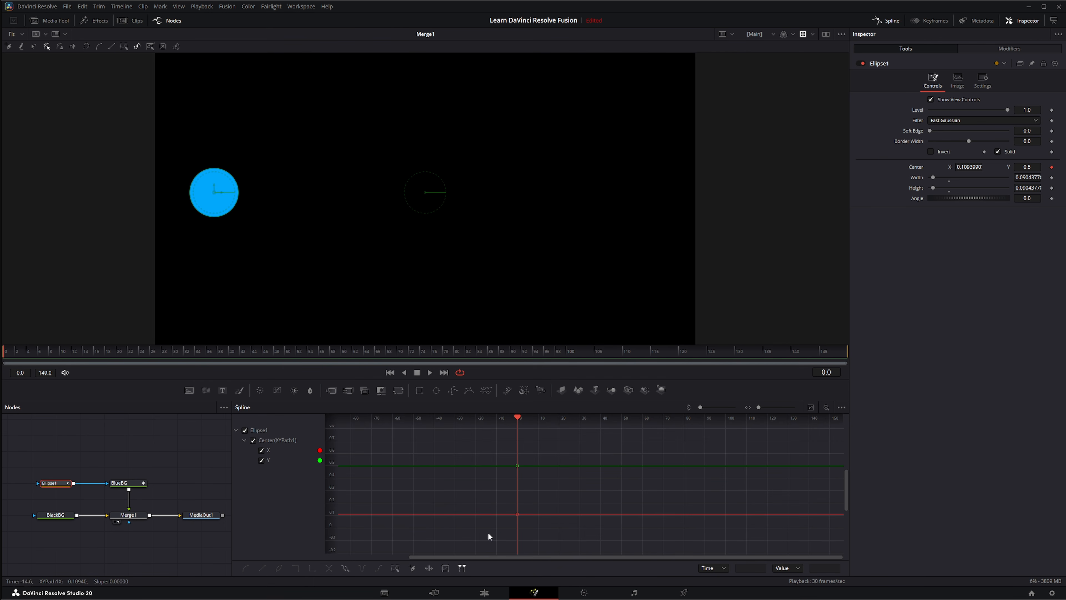
click(444, 372)
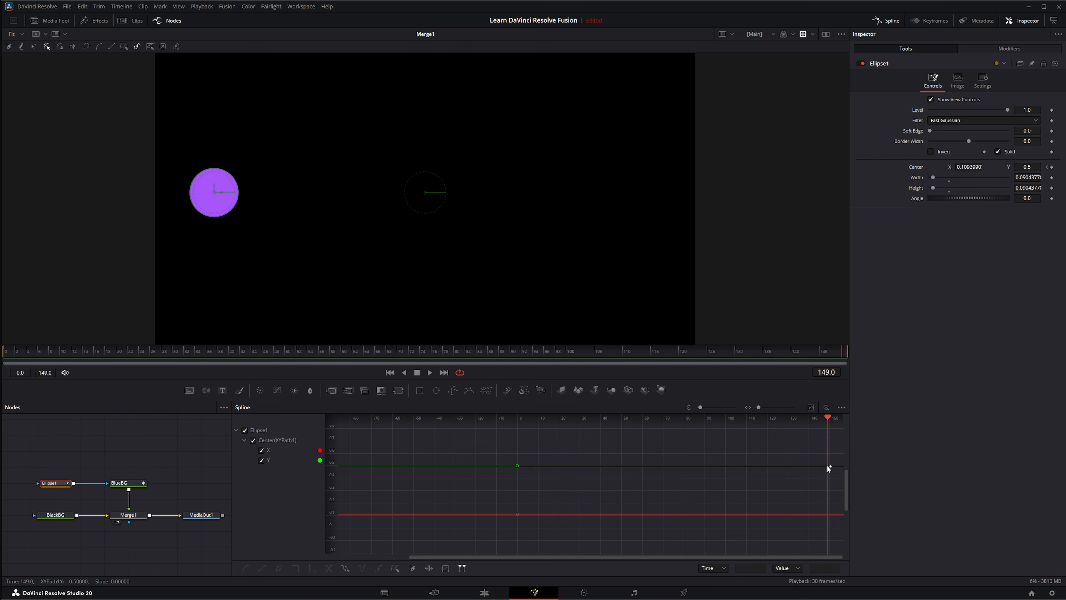
drag(827, 466, 828, 432)
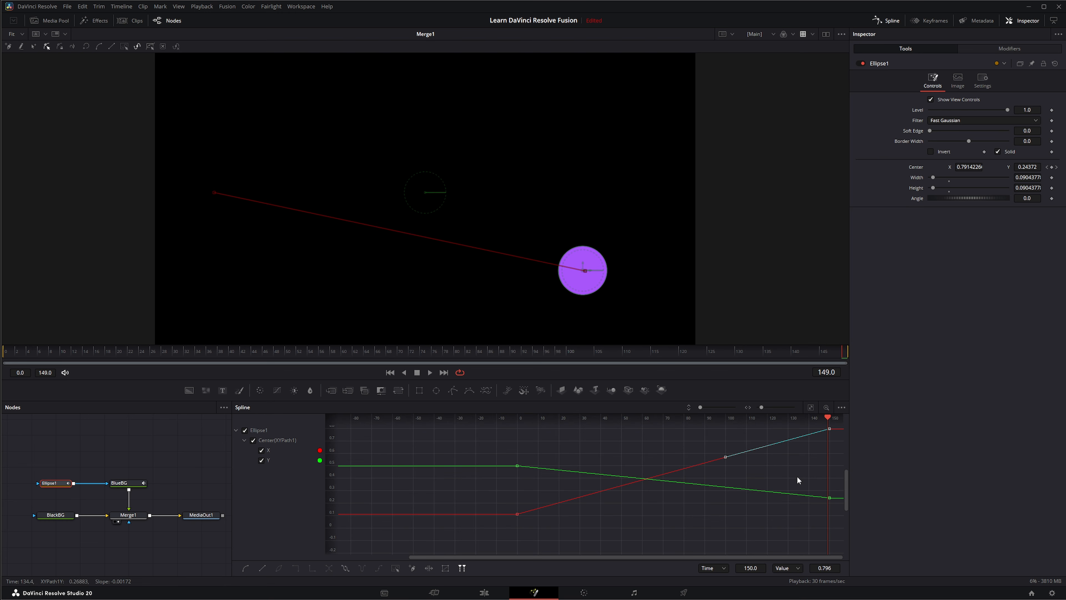
click(429, 372)
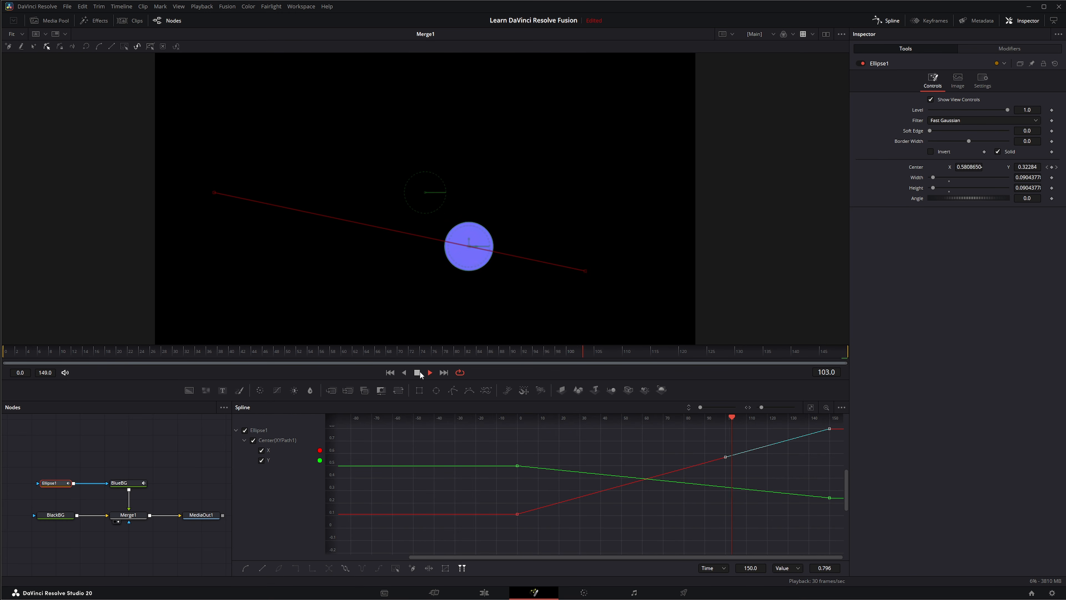
click(416, 373)
drag(467, 537, 835, 425)
drag(498, 527, 835, 425)
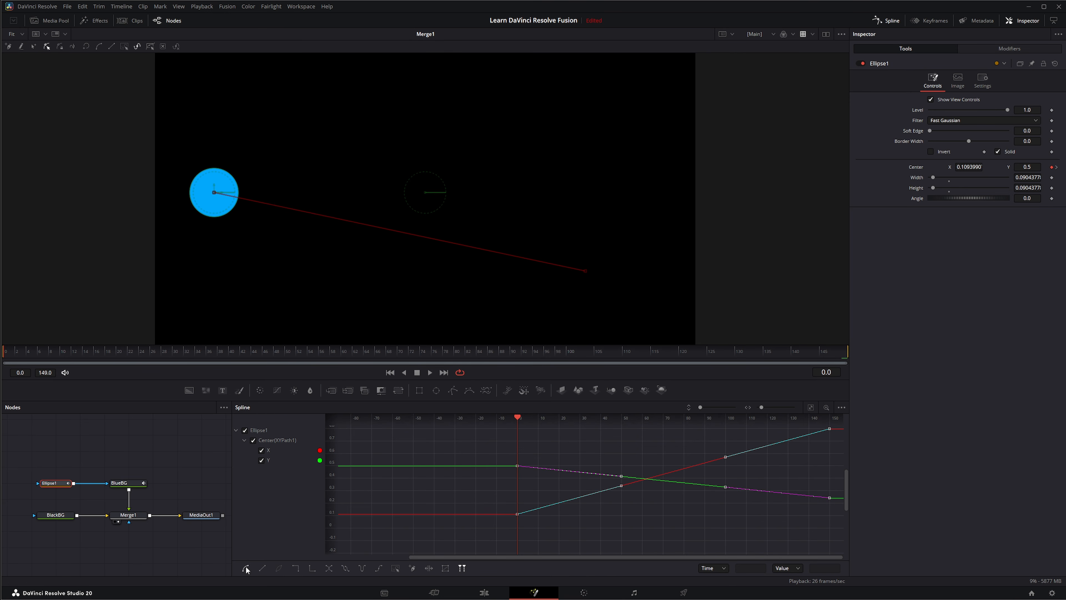
Smooth the X/Y keyframes for easing and pull a new midpoint down-left to arc the path
click(246, 568)
click(430, 372)
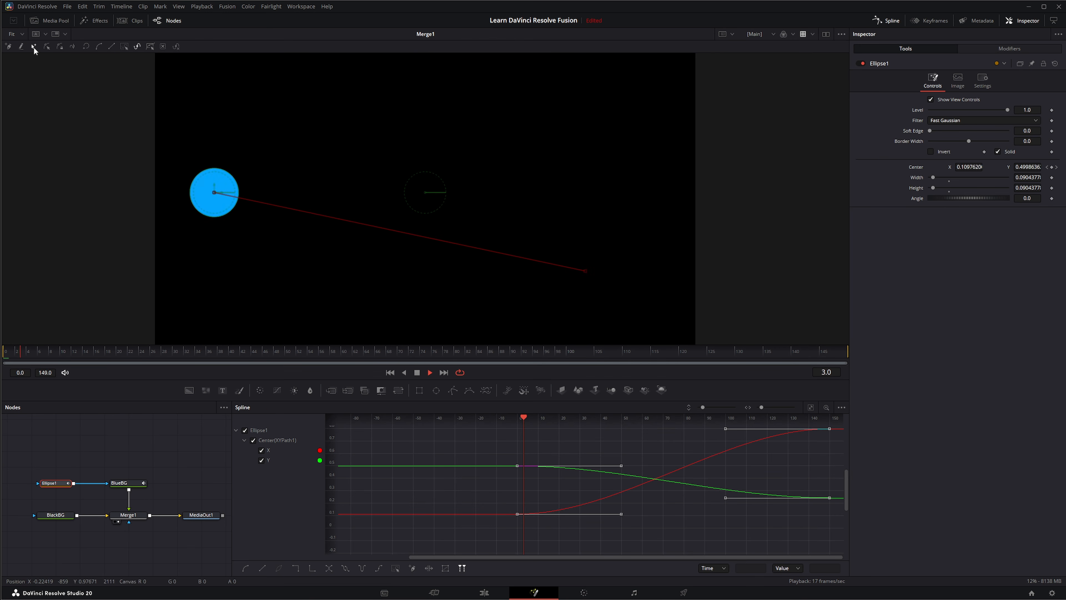
click(34, 47)
click(401, 232)
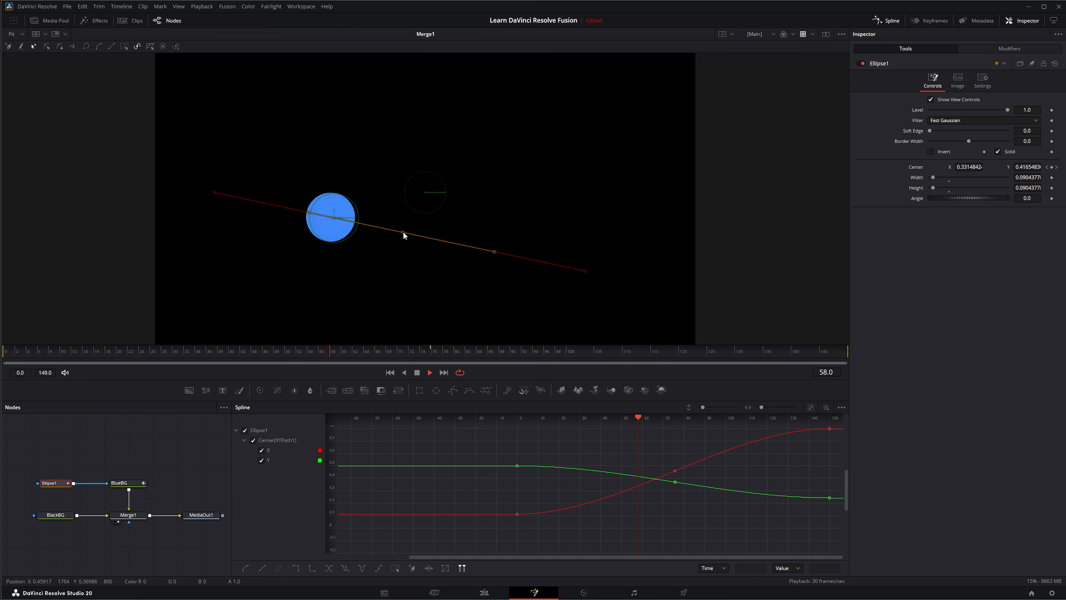
drag(402, 232, 390, 267)
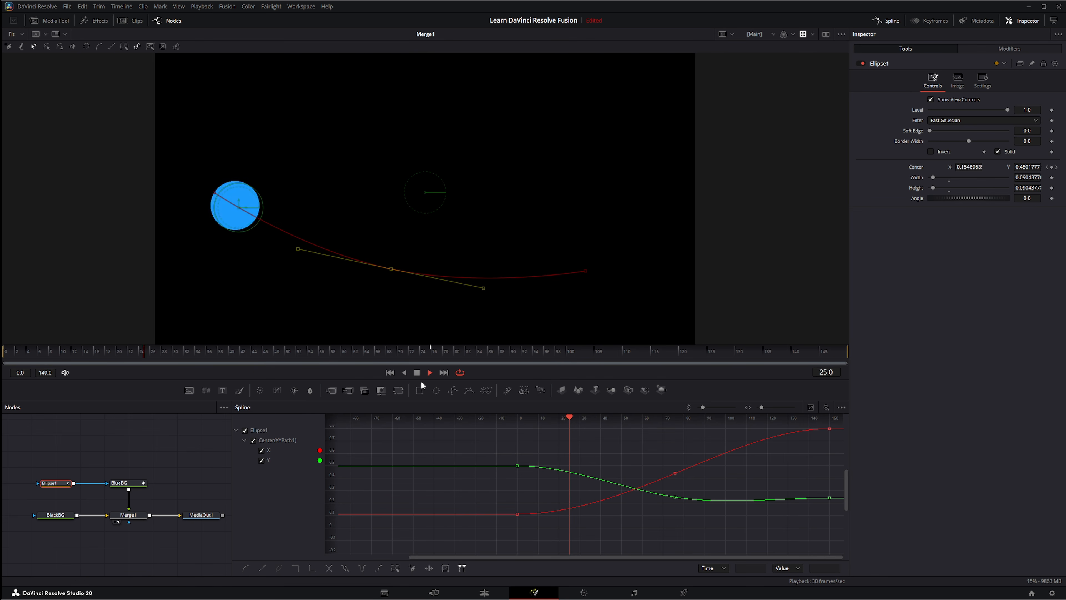
click(416, 373)
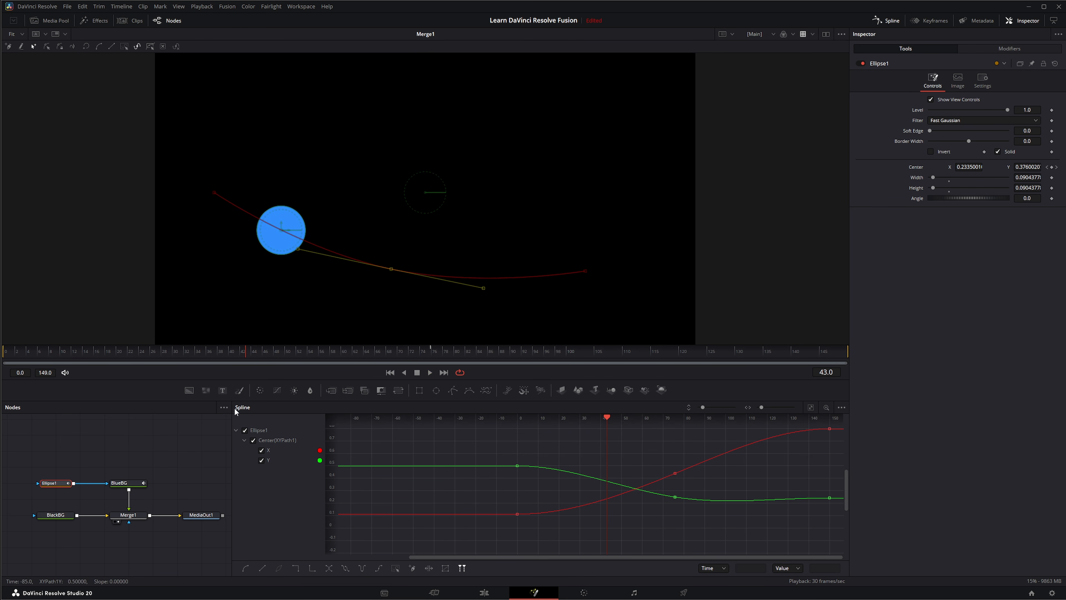
drag(232, 410, 370, 411)
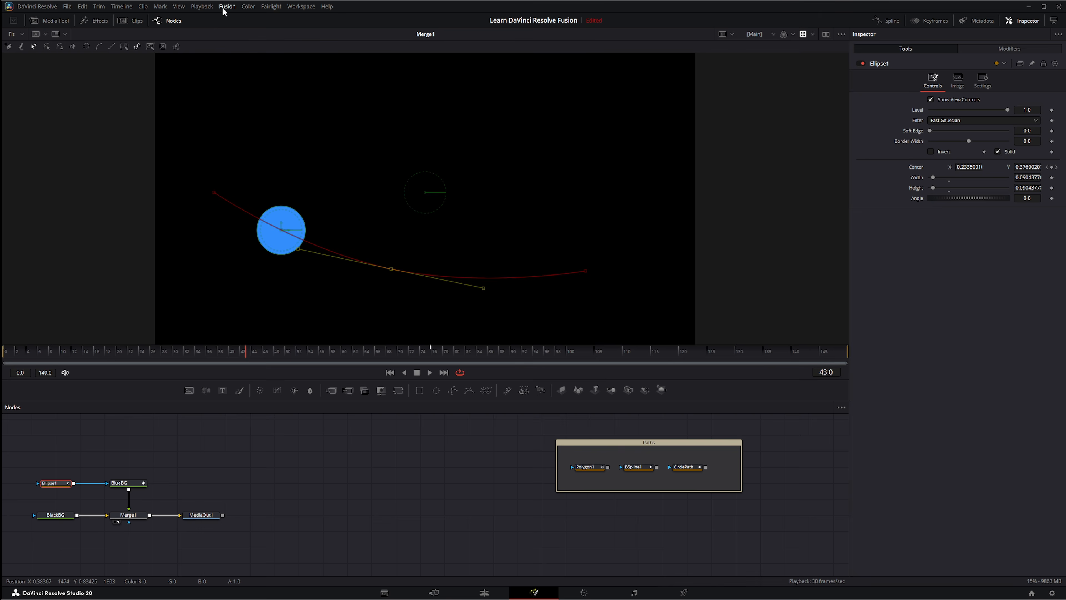
Review the Fusion Settings Defaults 'Point with' options like XY Path, close the dialog, and deselect Ellipse1
click(229, 7)
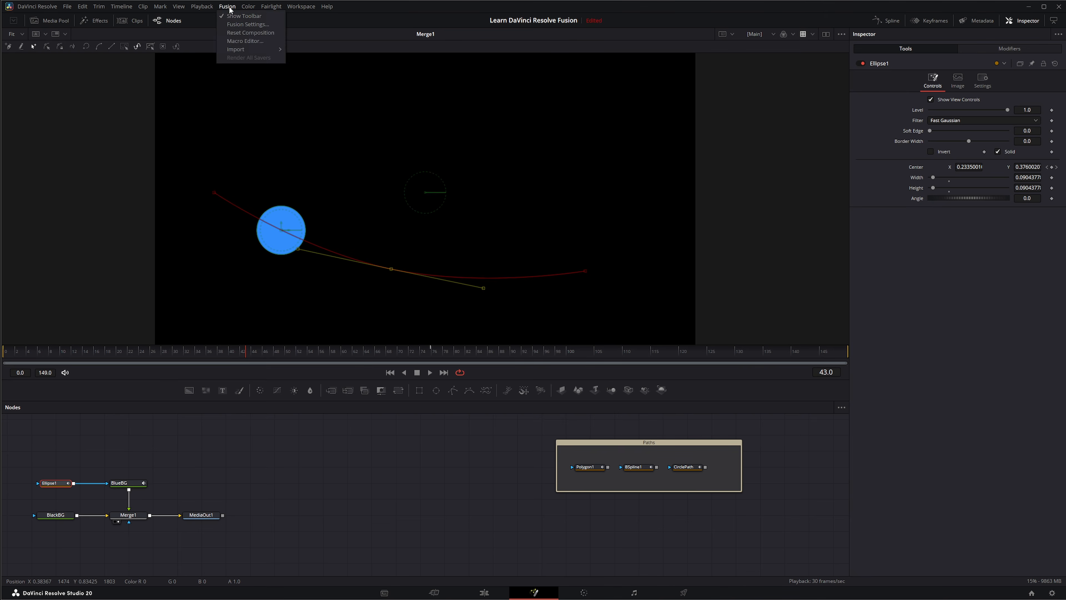
click(236, 25)
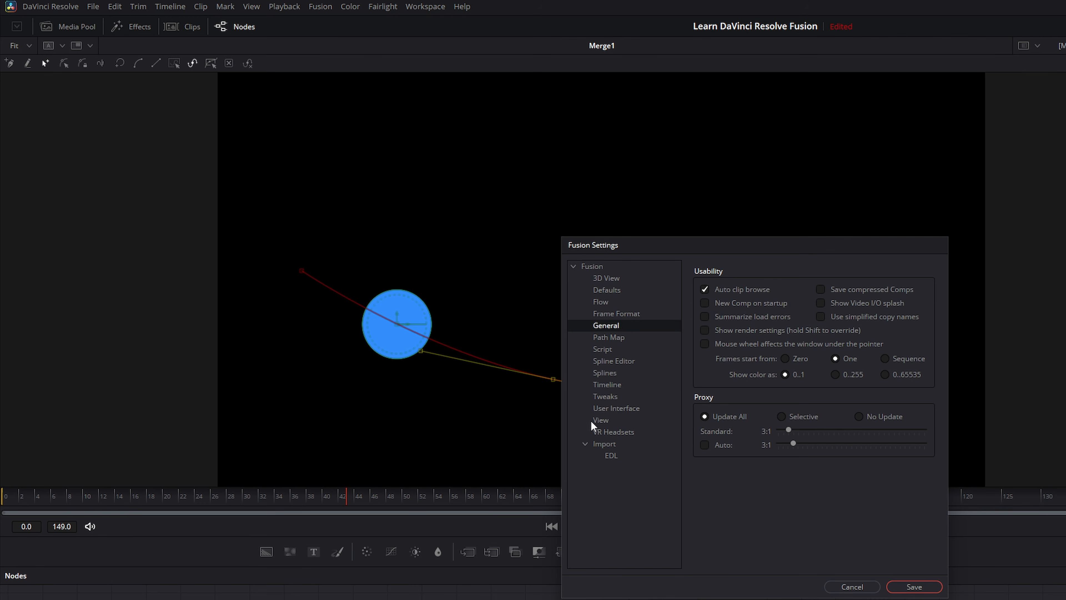
click(606, 289)
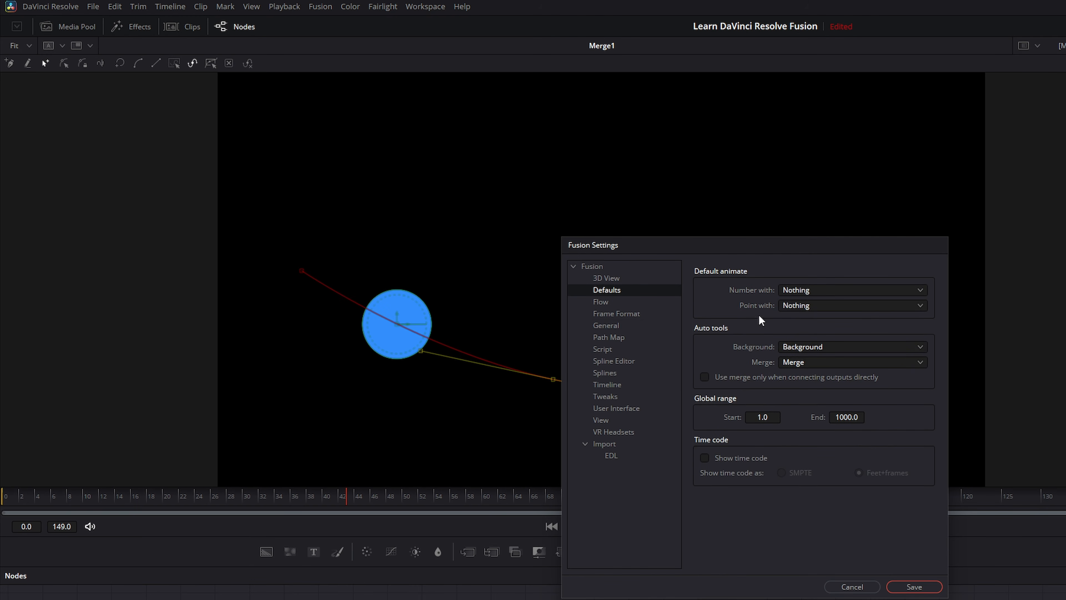
click(806, 307)
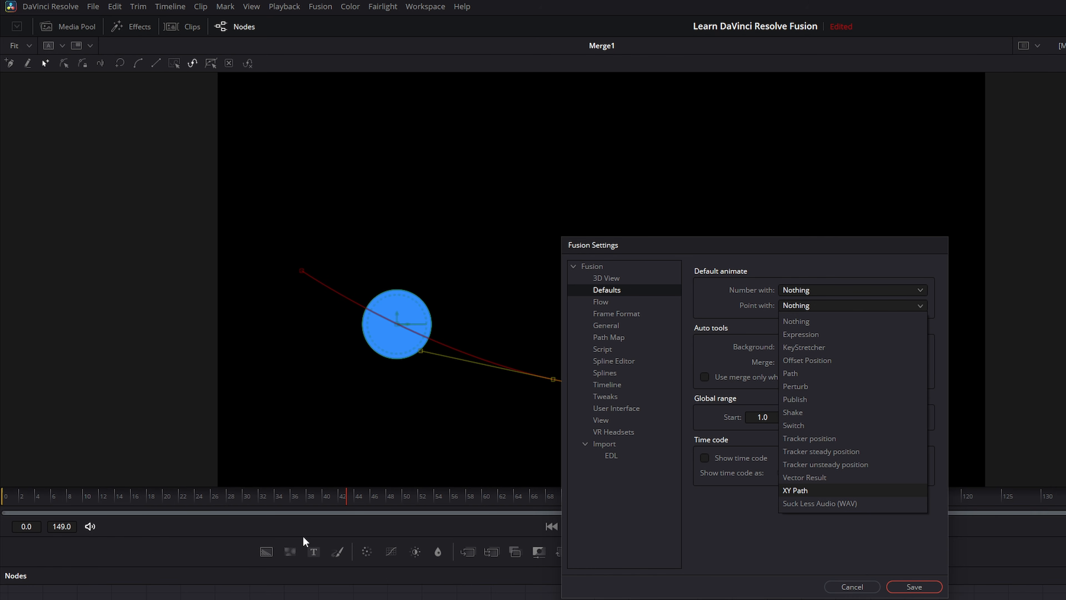
click(851, 586)
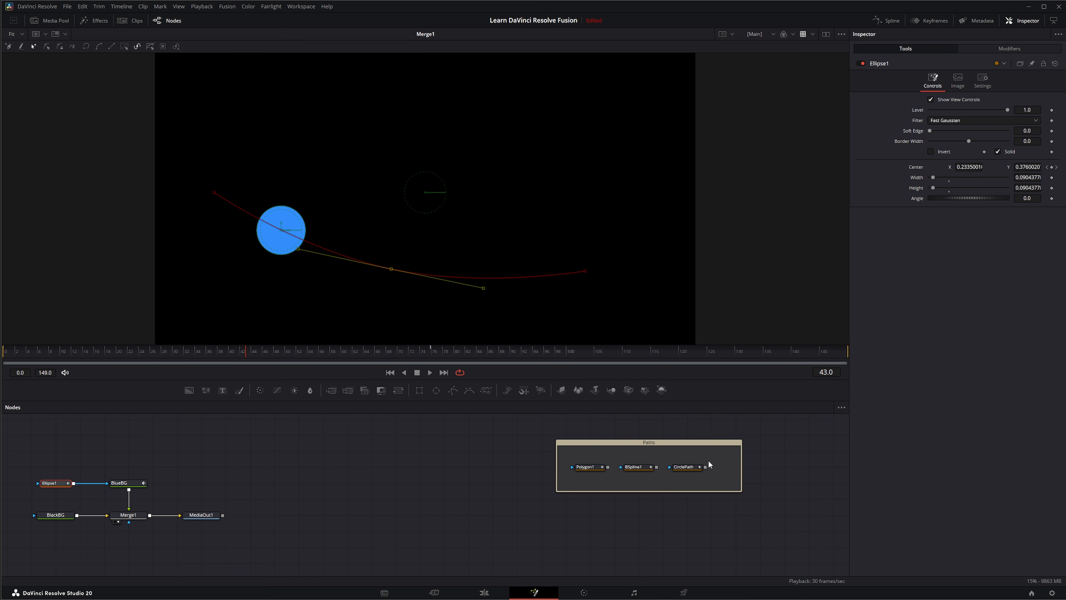
click(409, 488)
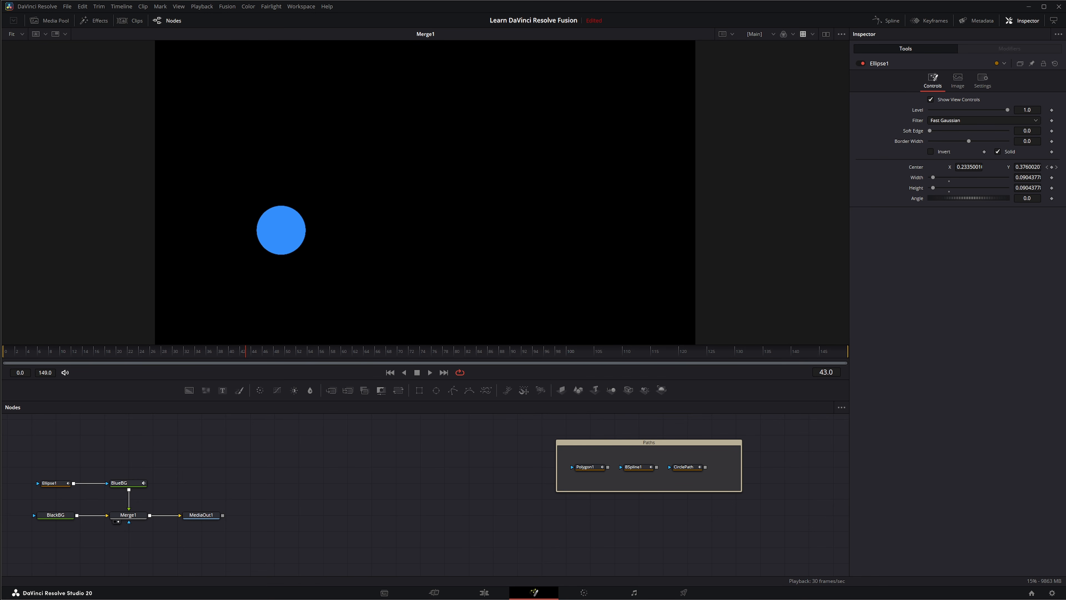
Add the dancers clip to the comp with a Color Corrector after MediaIn1, and view the result
drag(380, 480, 275, 468)
key(1)
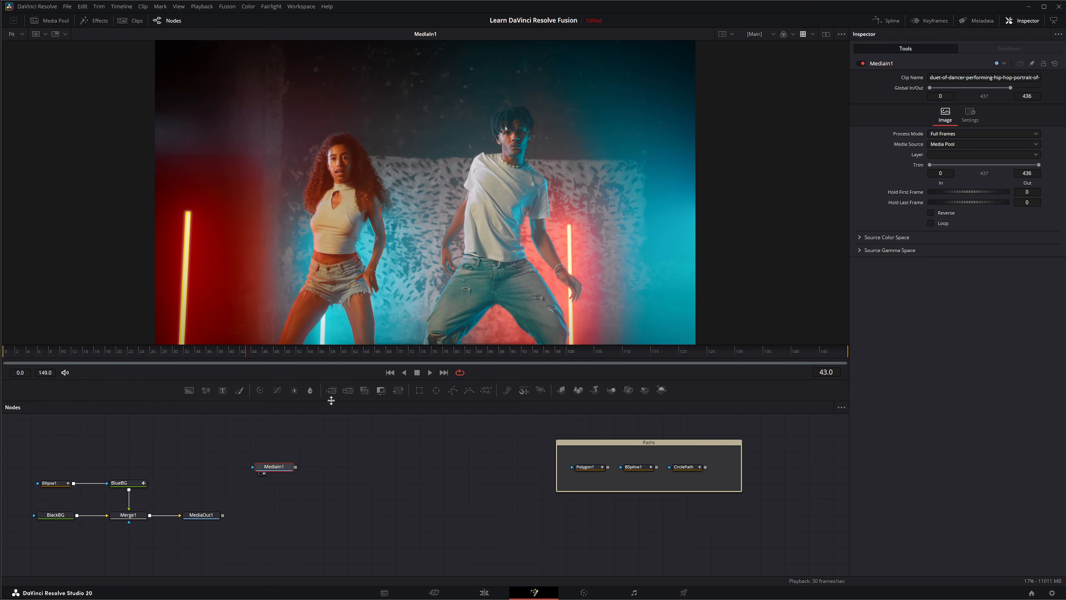
drag(277, 391, 333, 469)
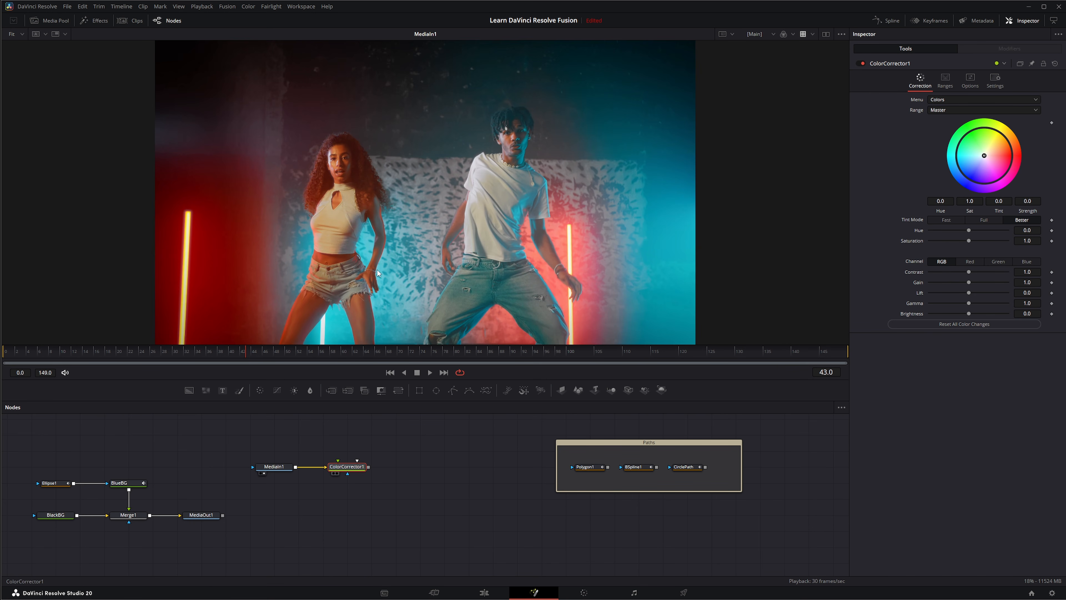
key(1)
Inspect BSpline1's path, check the colour corrector's Hue animation options, and select the Ellipse1 node
click(639, 469)
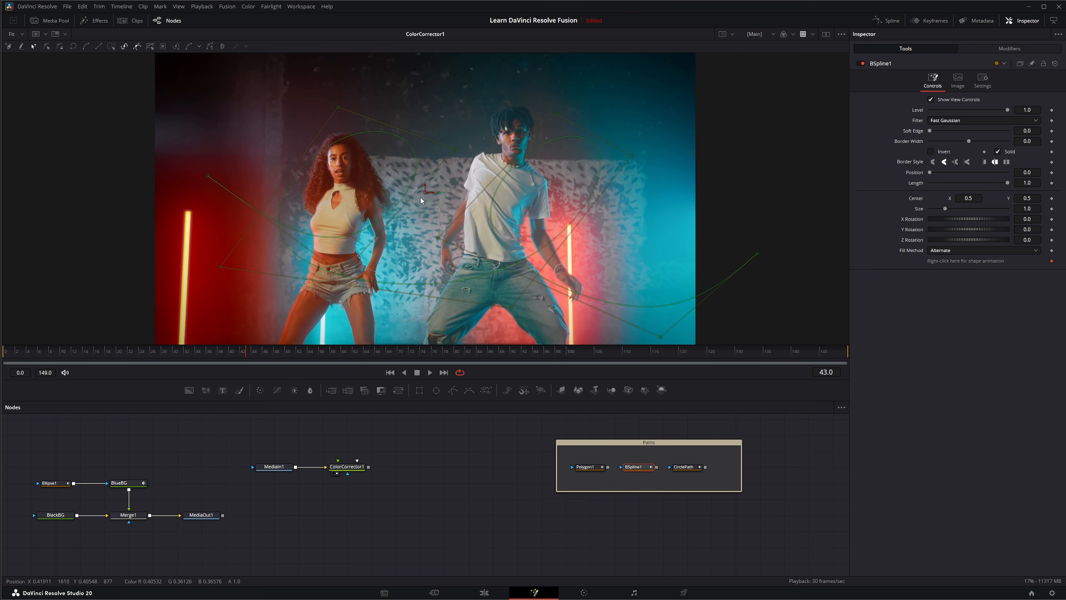
click(347, 469)
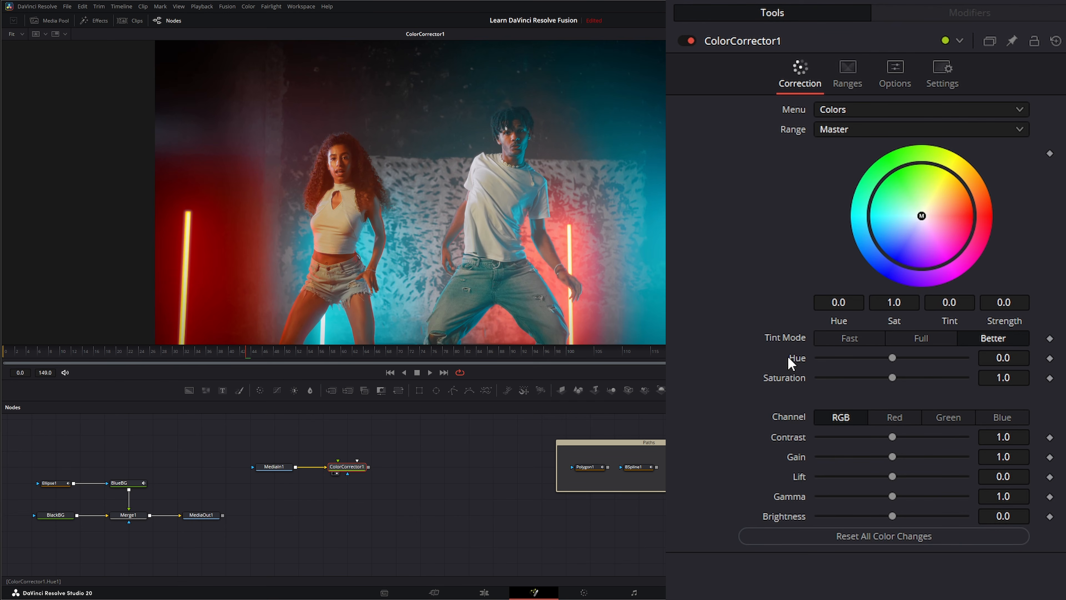
right_click(795, 359)
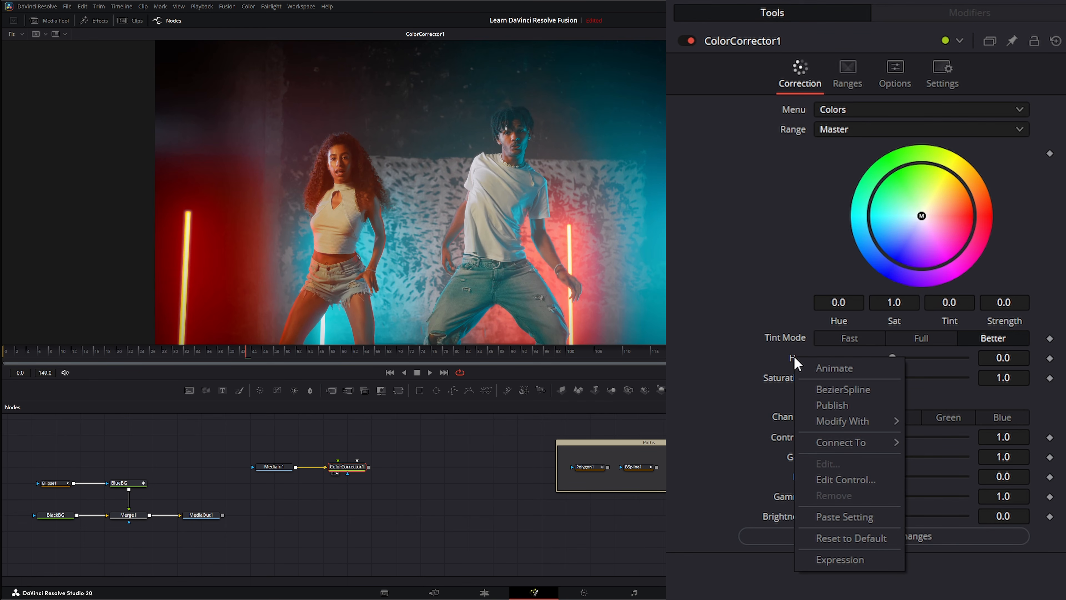
mouse_move(842, 442)
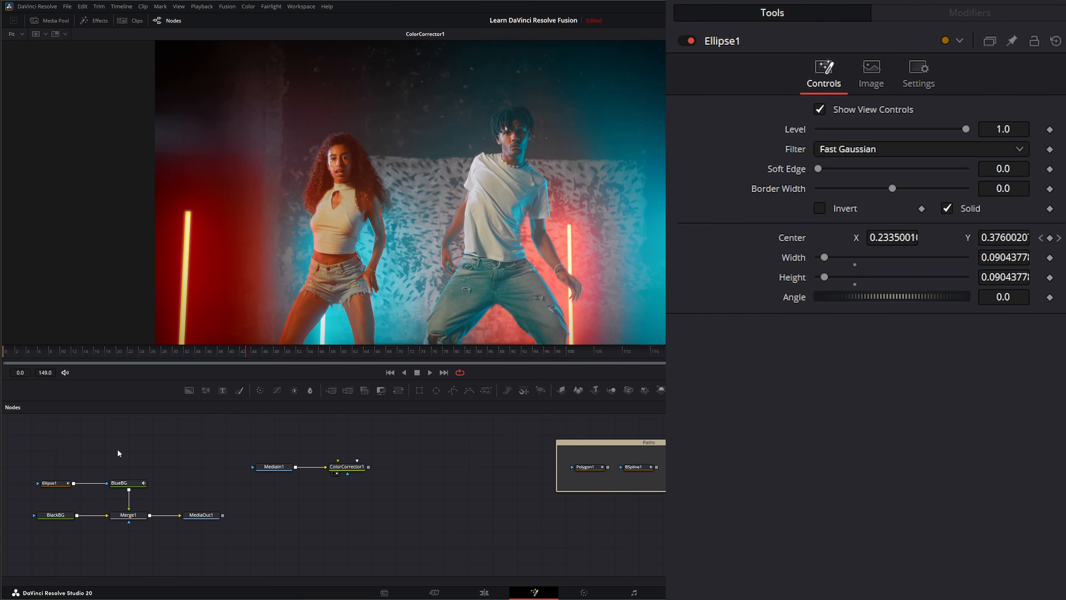
drag(36, 462, 79, 499)
Delete Ellipse1 and add a new Ellipse whose Center is animated along a Path
key(Delete)
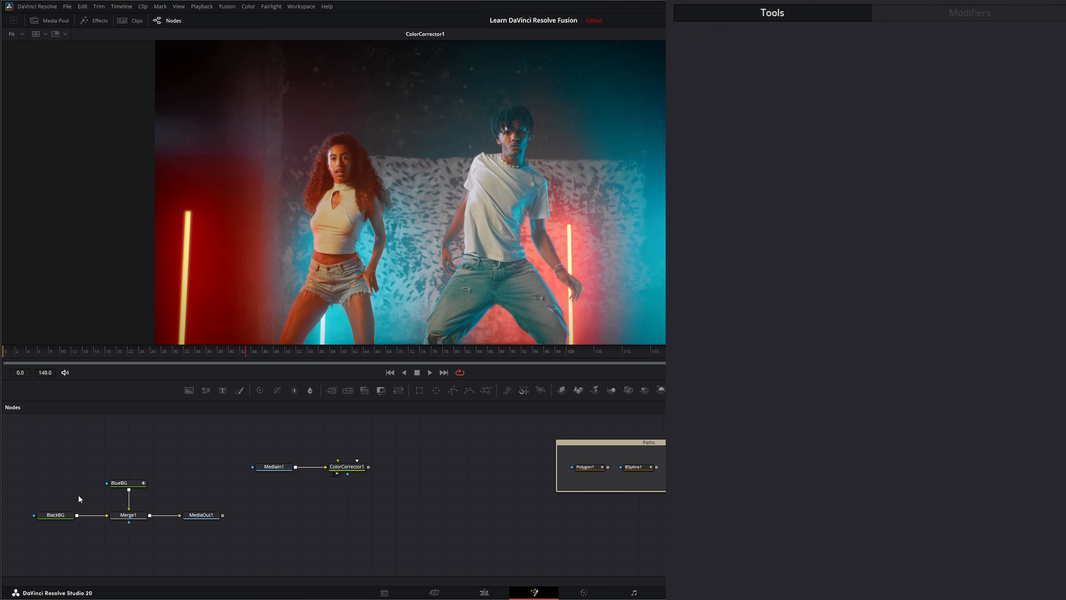
drag(451, 391, 107, 483)
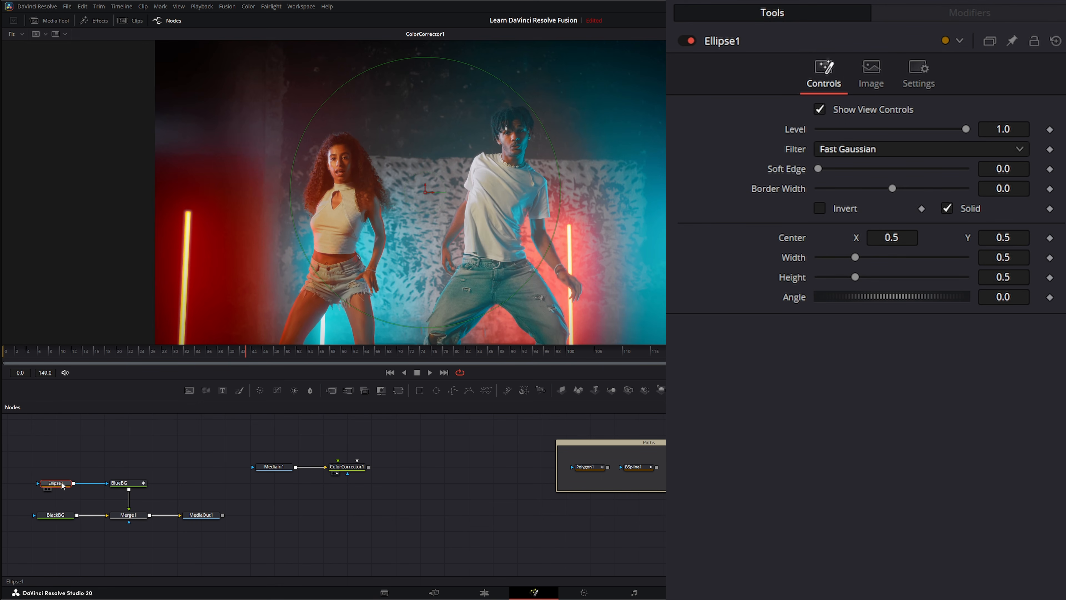
right_click(792, 237)
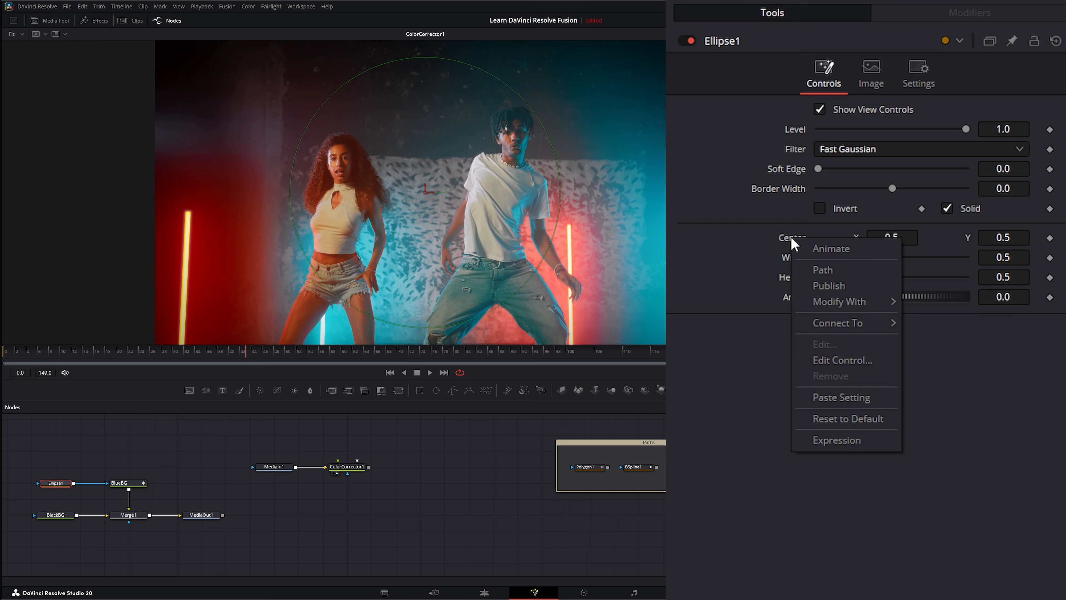
click(820, 271)
At frame 0, connect Path1's shape animation to BSpline1: Polyline
click(952, 14)
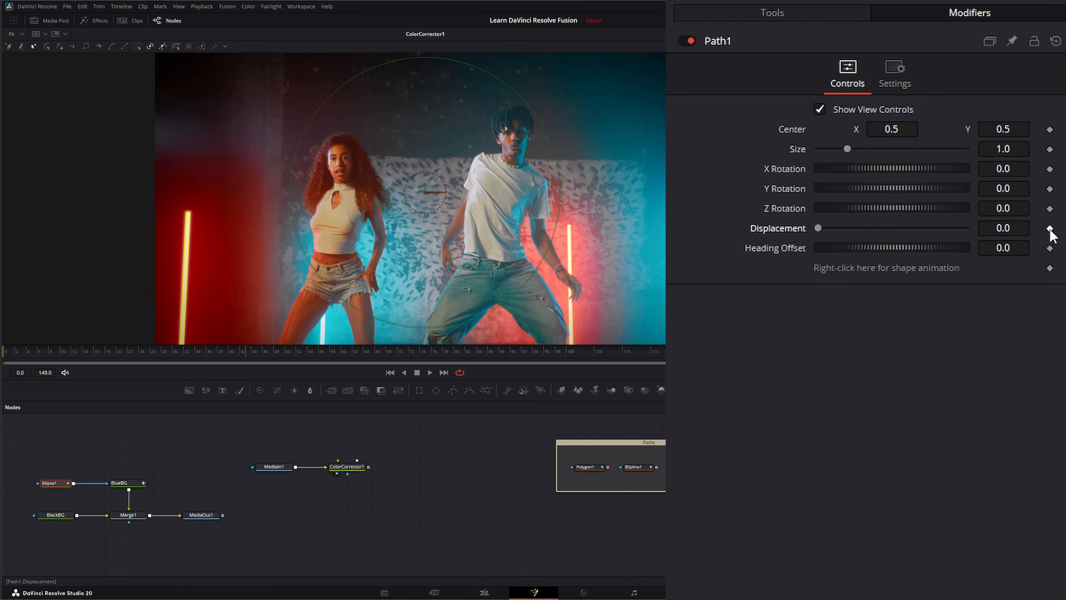
click(389, 372)
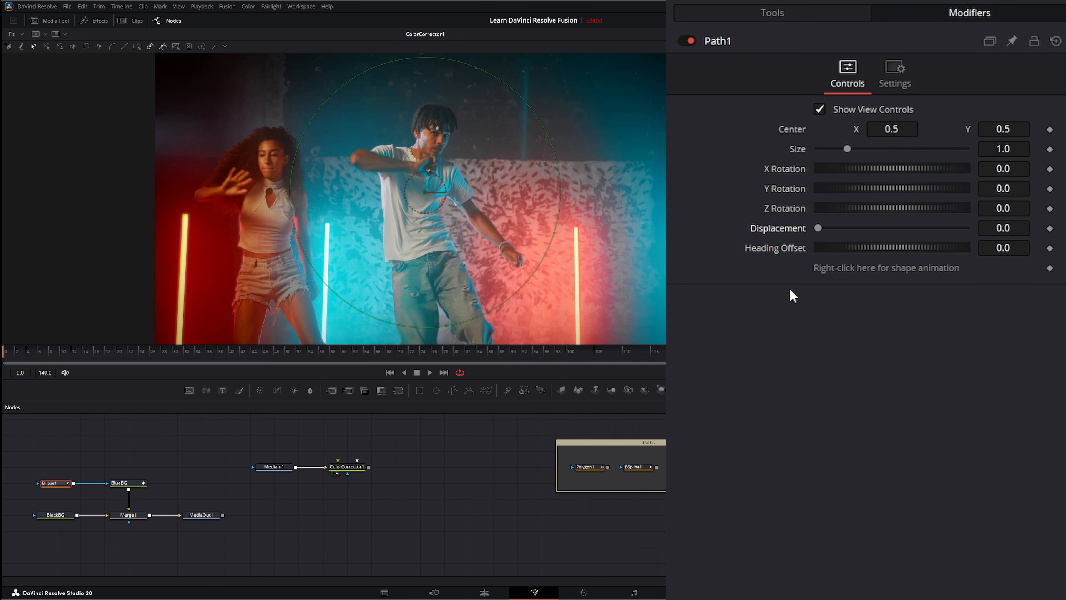
right_click(862, 268)
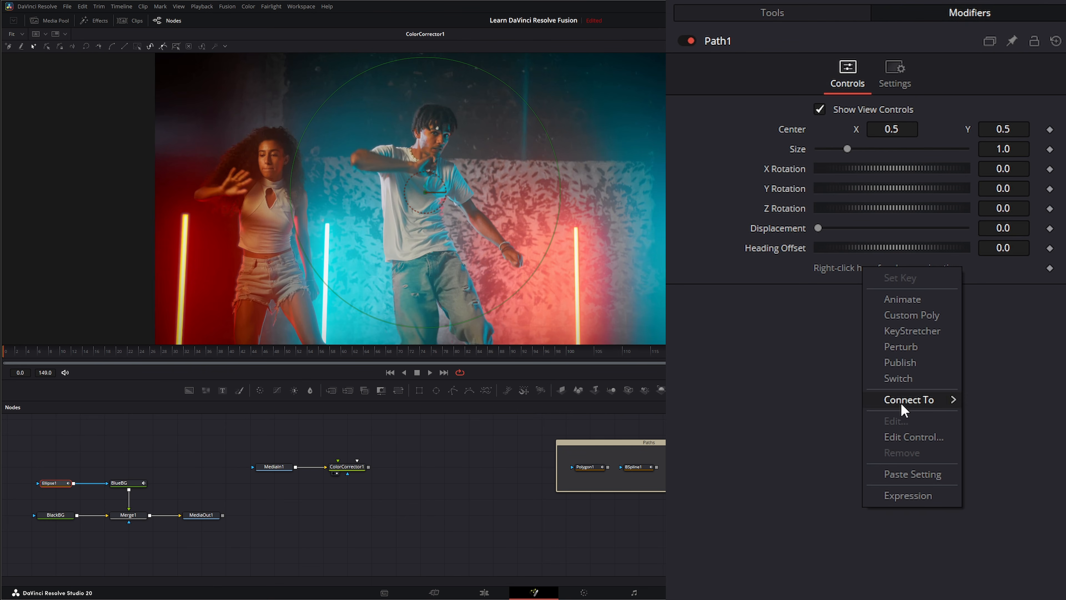
mouse_move(902, 405)
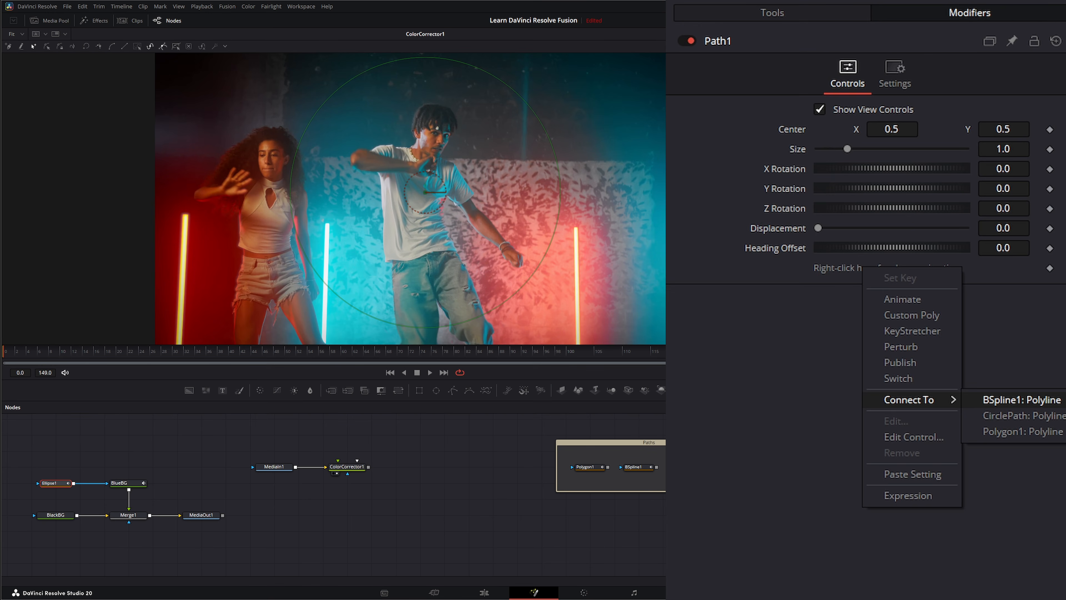
click(1022, 399)
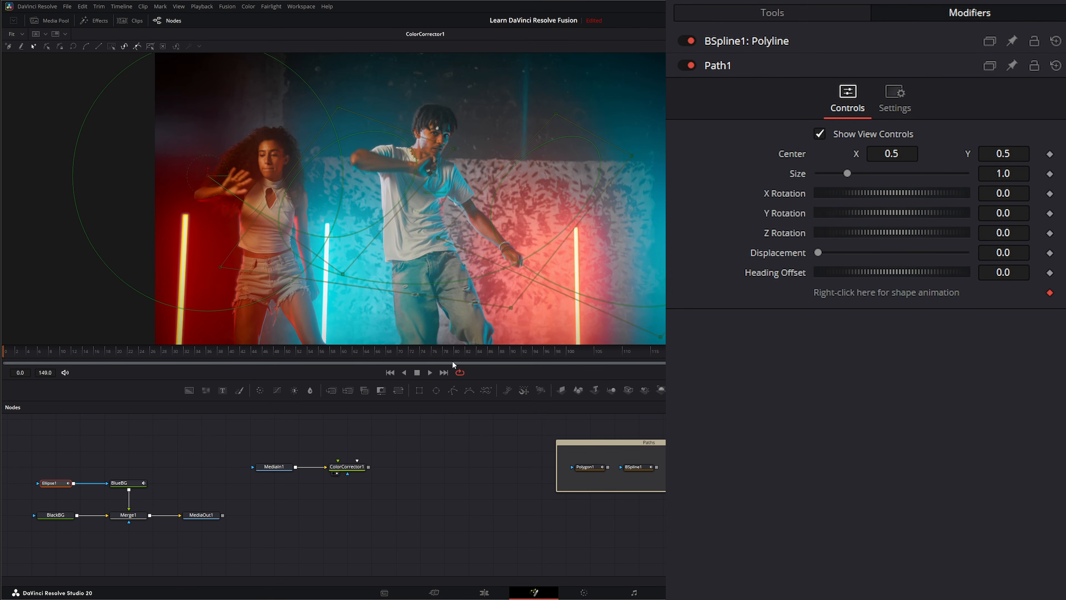
Keyframe Path1 Displacement from 0 at frame 0 to 1.0 later, preview playback, then select ColorCorrector1
click(1050, 253)
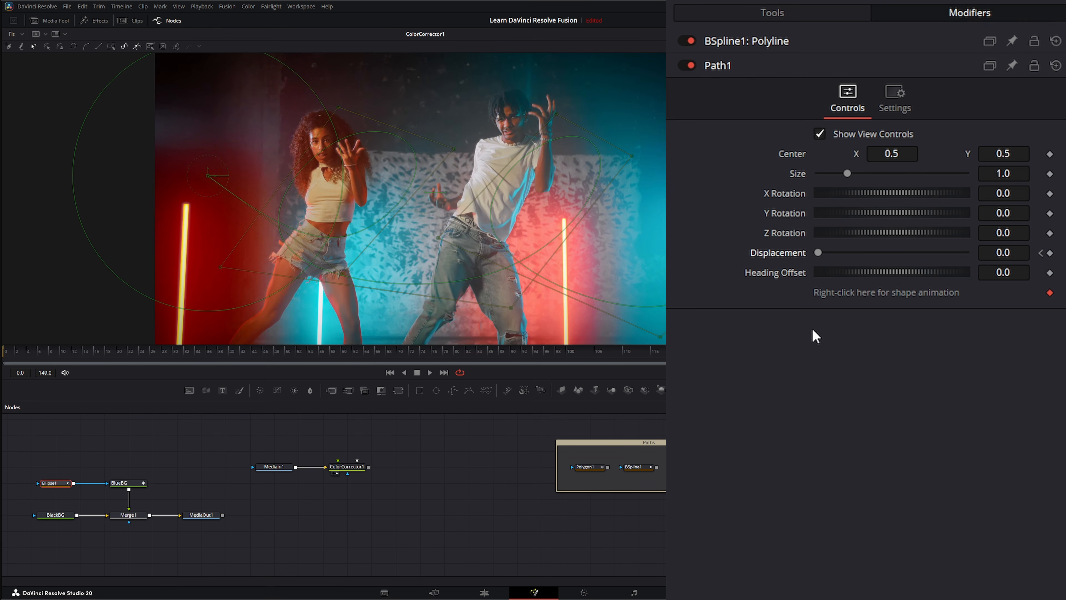
drag(817, 253, 837, 265)
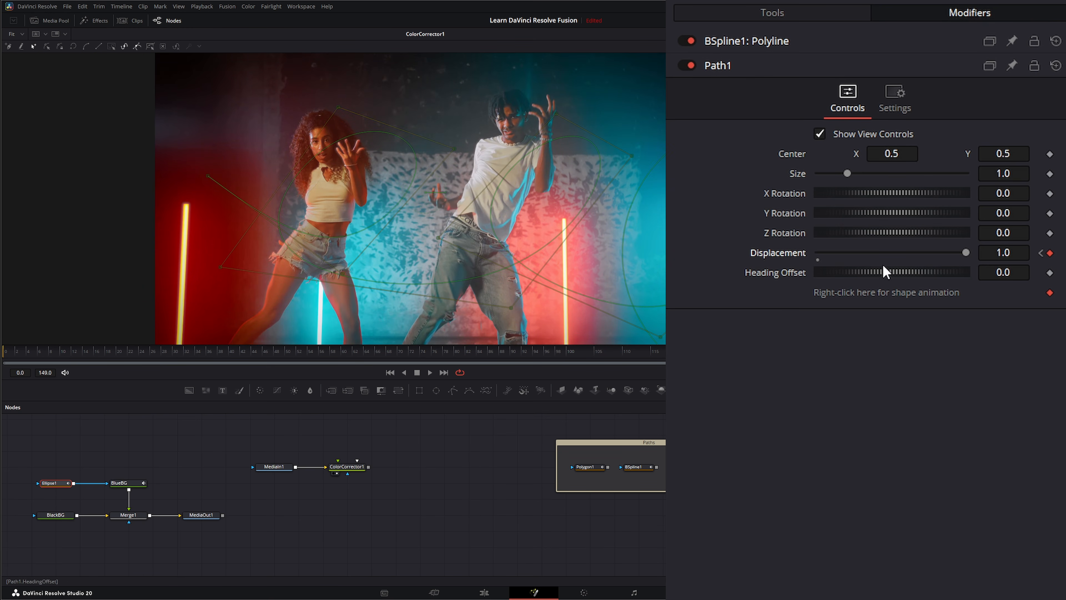
click(430, 371)
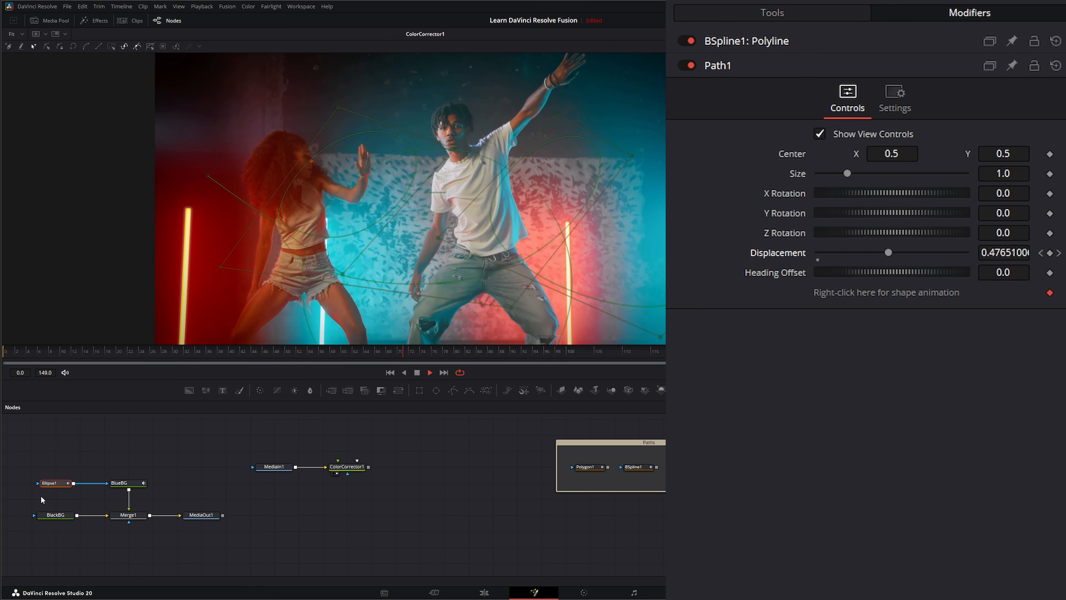
click(417, 373)
click(390, 373)
drag(324, 443, 363, 489)
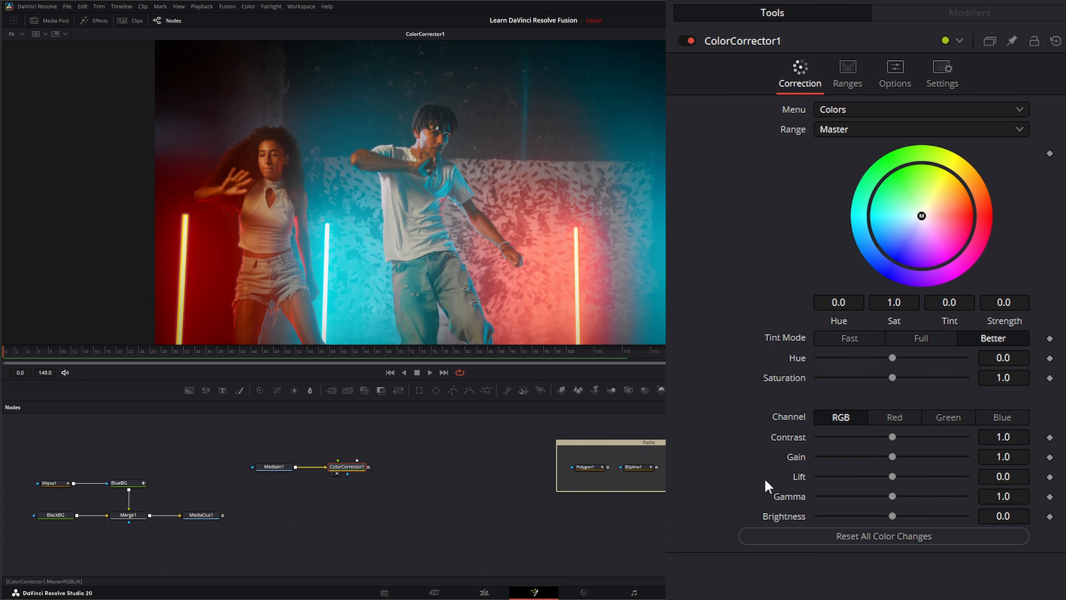
Connect ColorCorrector1's Hue to Path1's Displacement
right_click(796, 359)
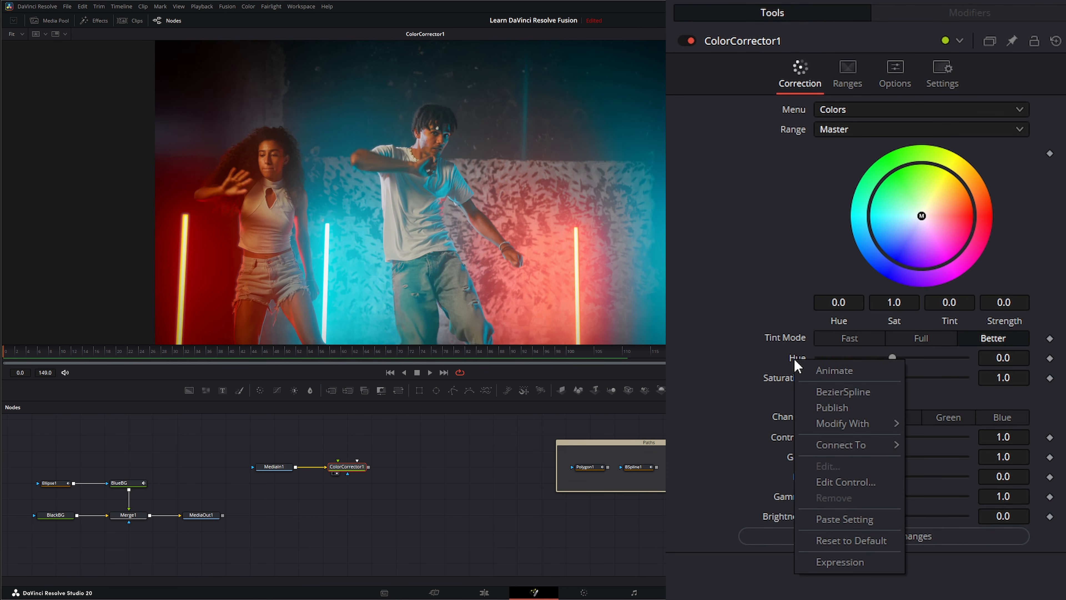
mouse_move(826, 441)
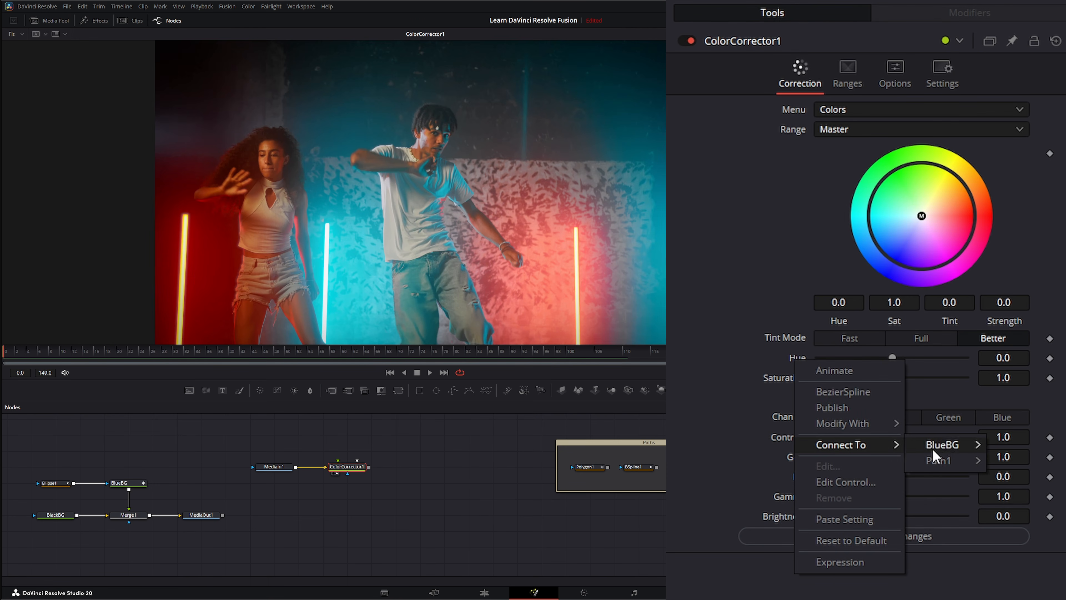
mouse_move(938, 467)
click(1032, 463)
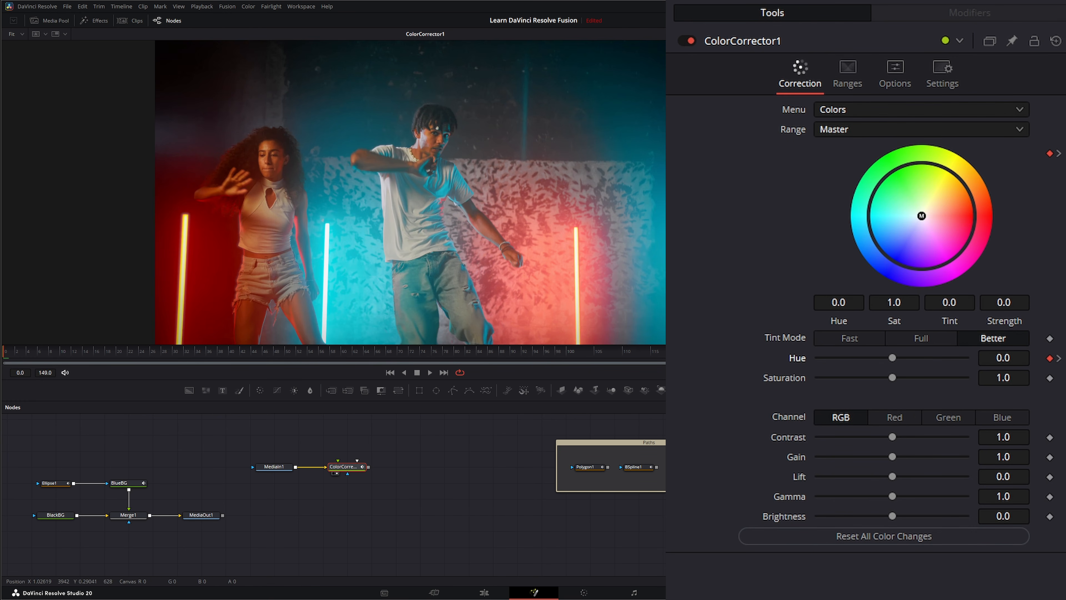
Play the comp with Ellipse1 selected to watch the hue shift, then stop playback
click(431, 372)
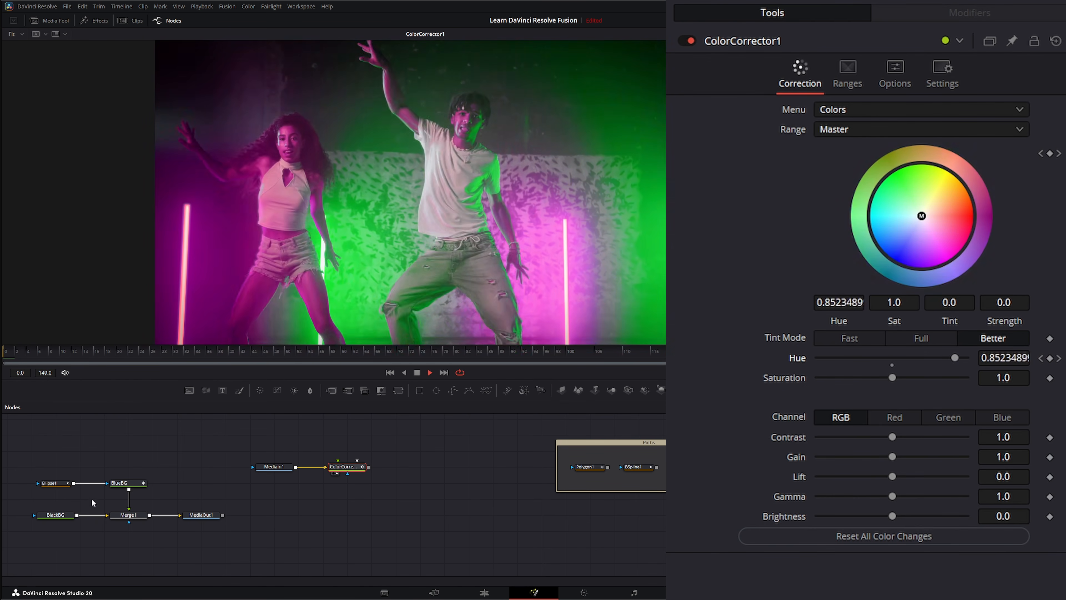
click(51, 484)
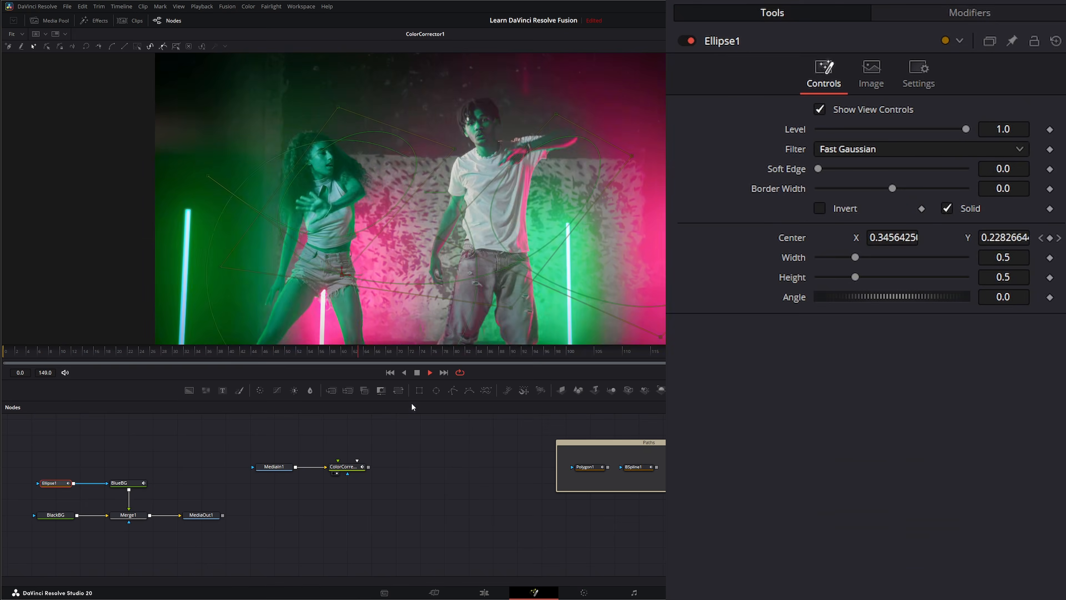
key(space)
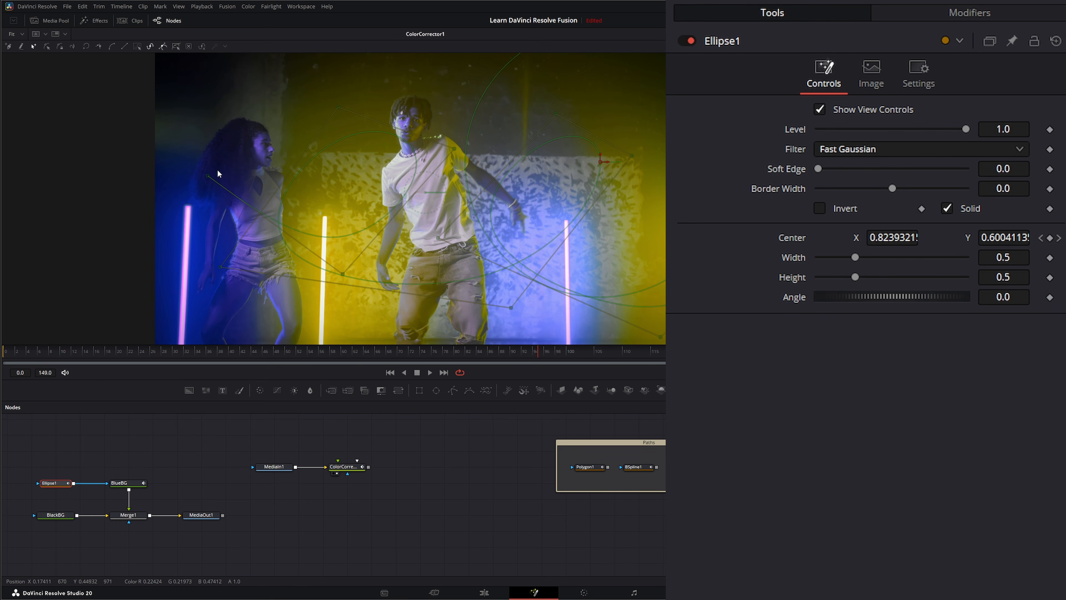
Delete the MediaIn1 and ColorCorrector1 nodes so the viewer shows Merge1's blue circle on black
drag(222, 438, 365, 496)
key(Delete)
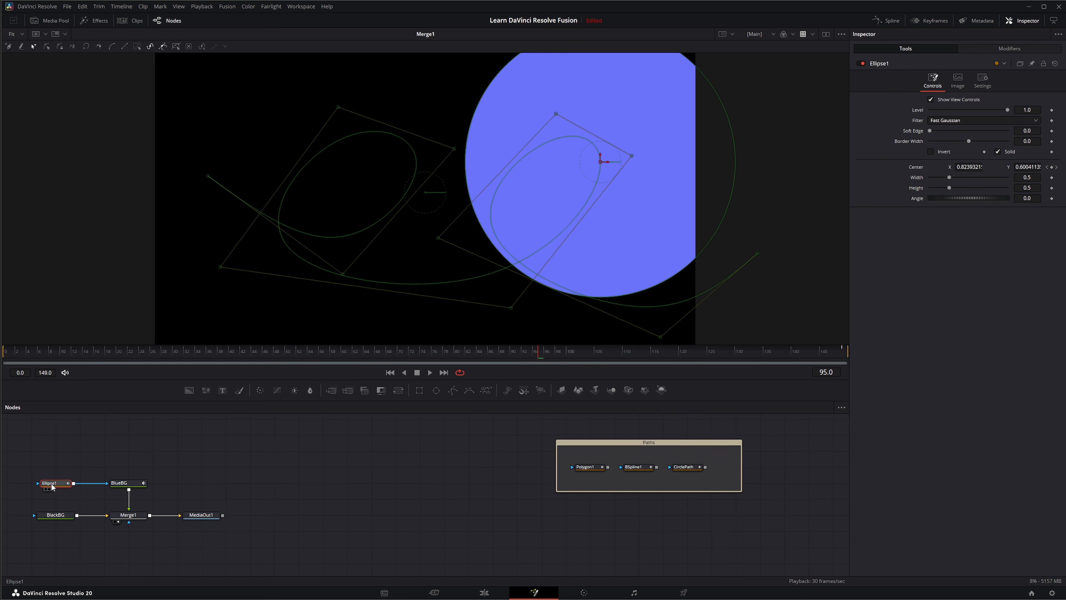
Shrink the blue circle to a small dot, preview its motion, and show Ellipse1's Path1 modifier settings
drag(655, 284, 608, 175)
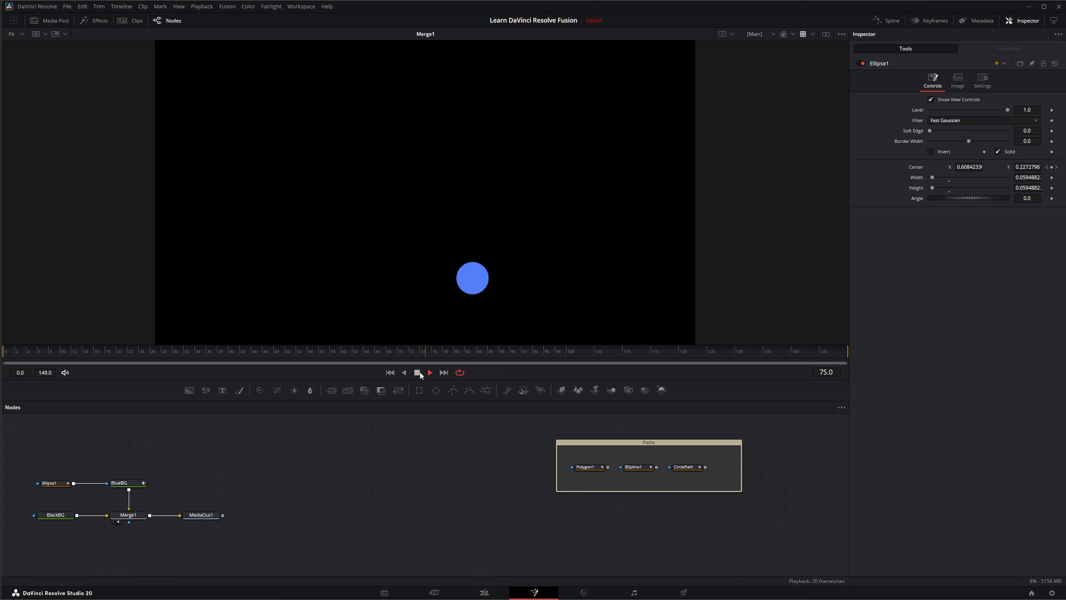
click(418, 372)
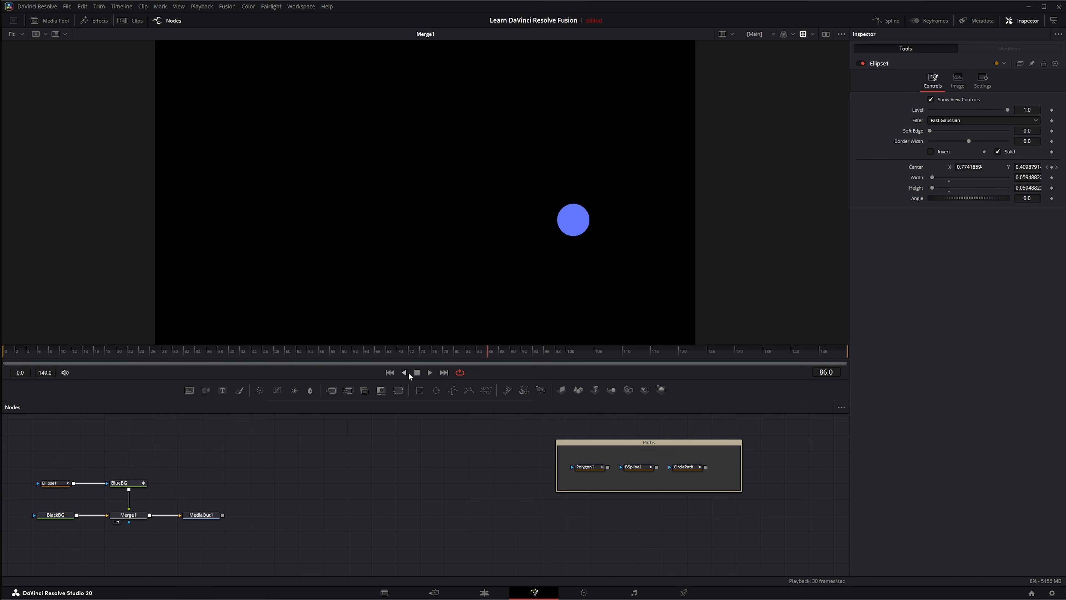
click(390, 373)
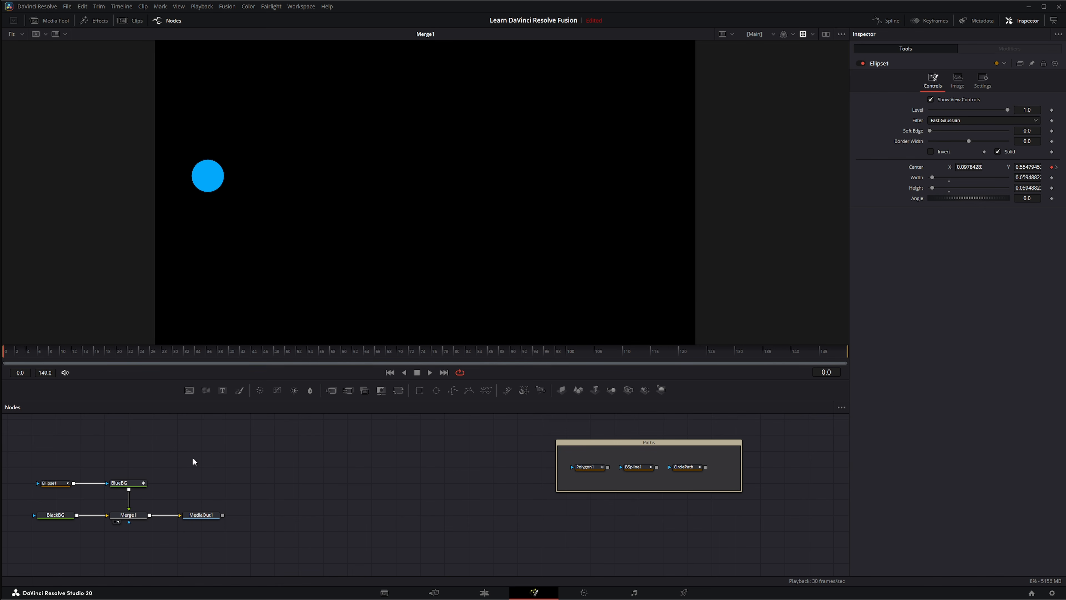
click(61, 483)
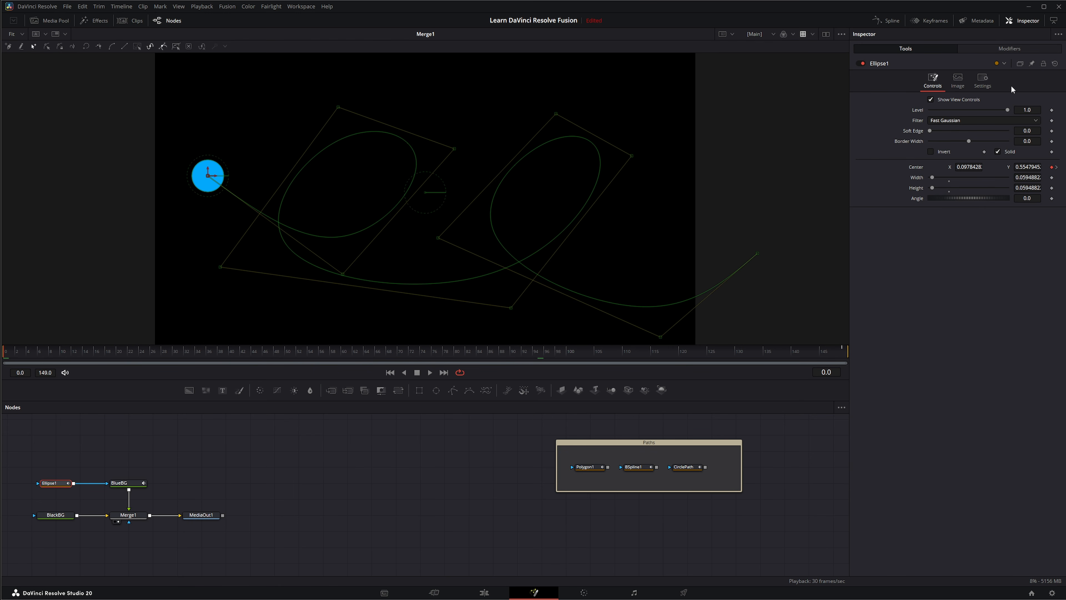
click(1005, 48)
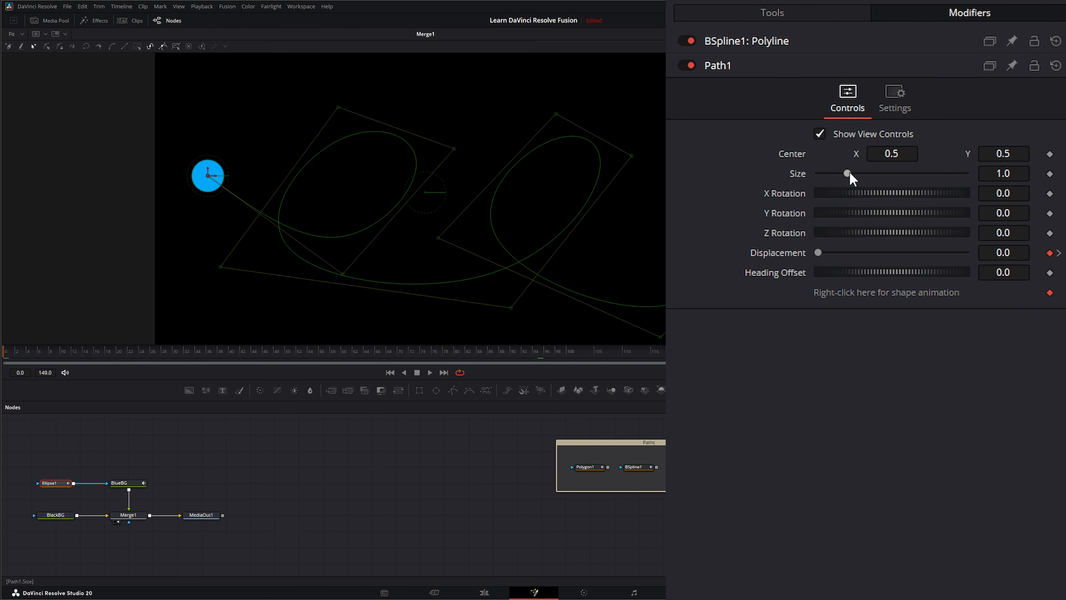
Try scaling and tilting Path1, then reset Size to 1.0 and X Rotation to 0
drag(848, 173, 894, 154)
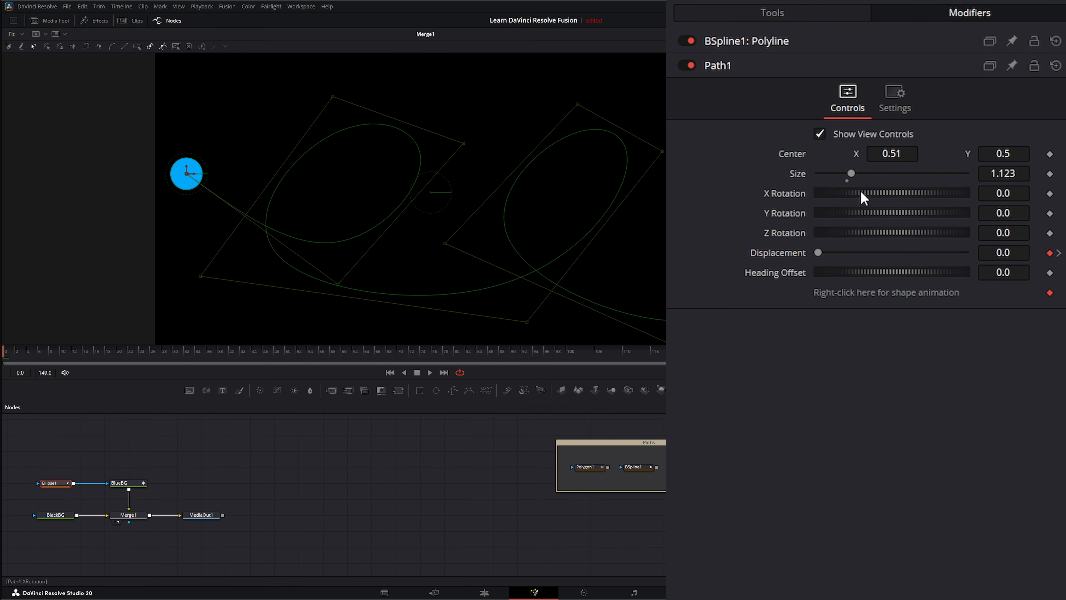
drag(857, 193, 862, 194)
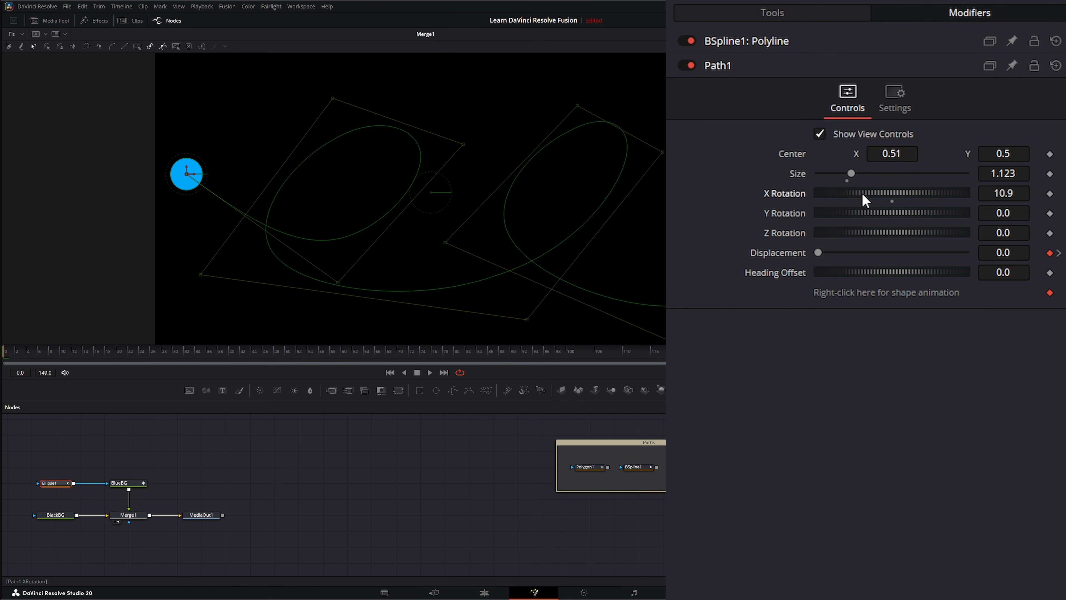
double_click(798, 193)
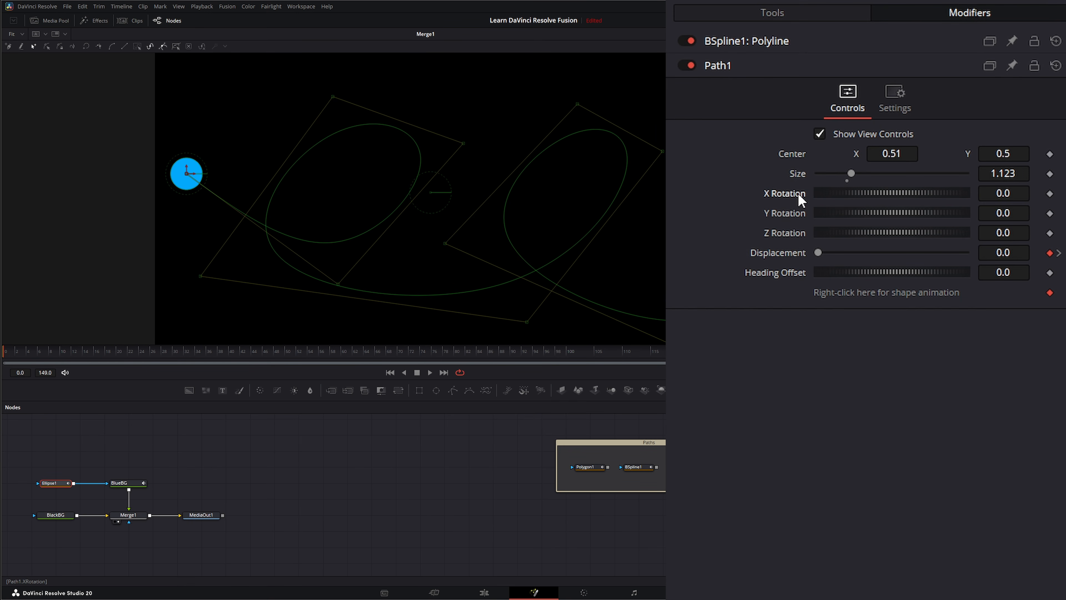
double_click(799, 174)
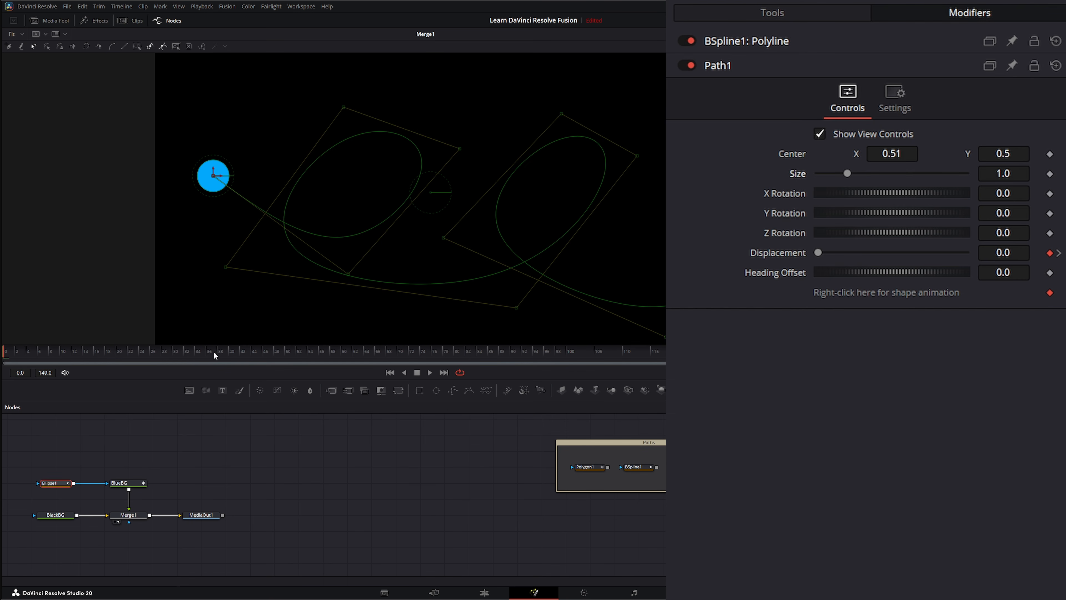
drag(214, 350, 4, 370)
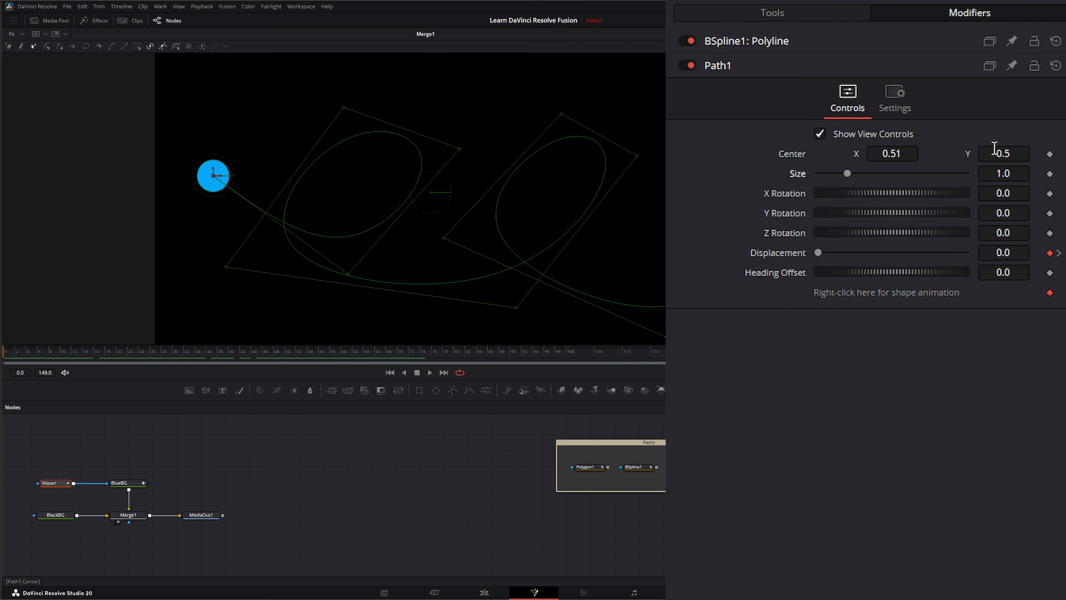
Keyframe Path1's Center, then shift Center X left to 0.51 at the last frame
click(1049, 154)
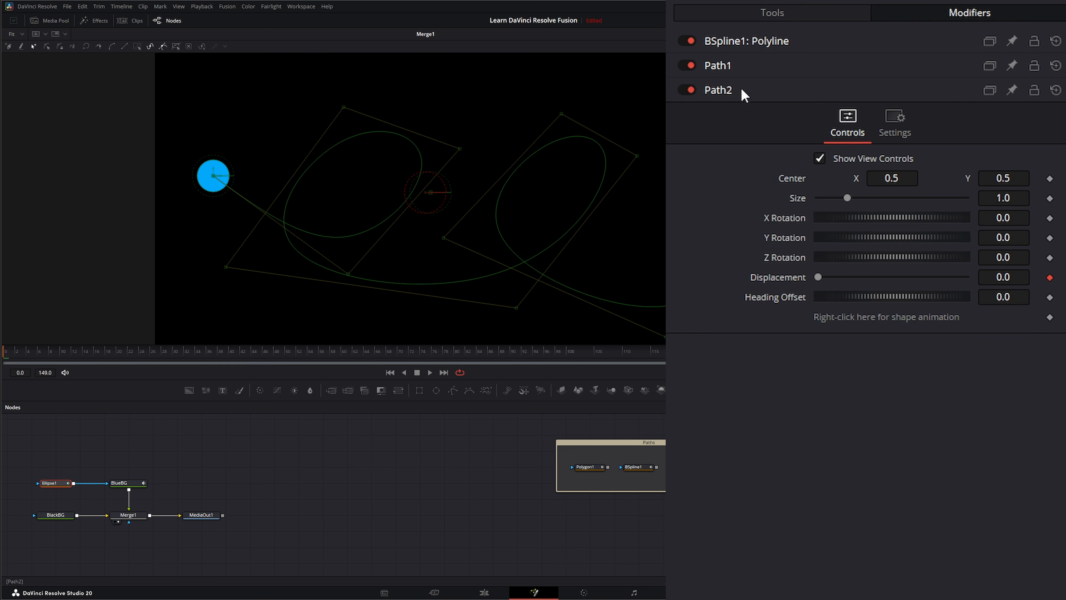
click(725, 68)
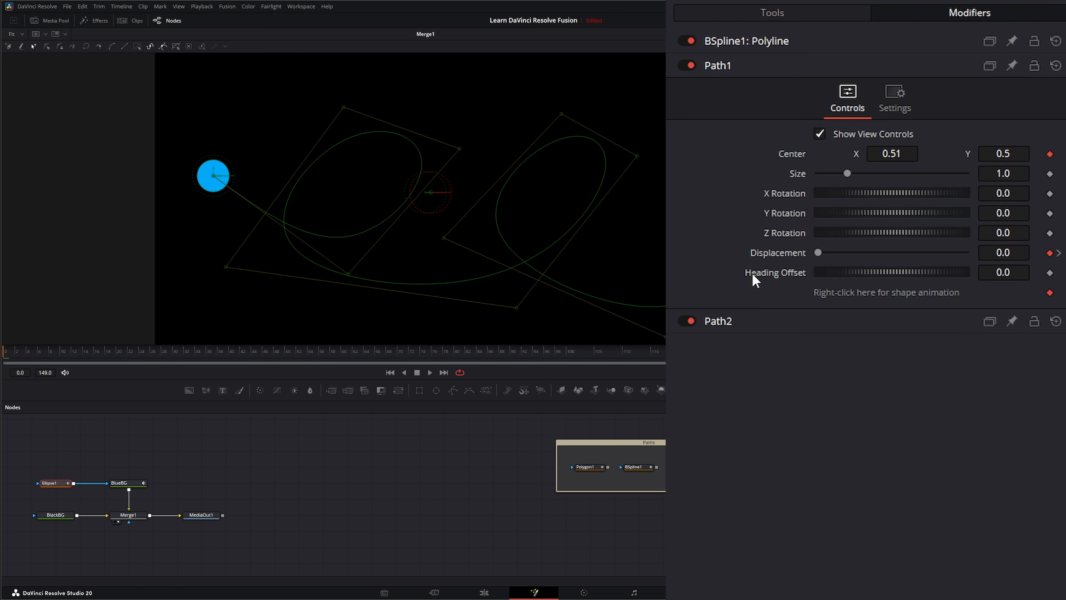
click(444, 372)
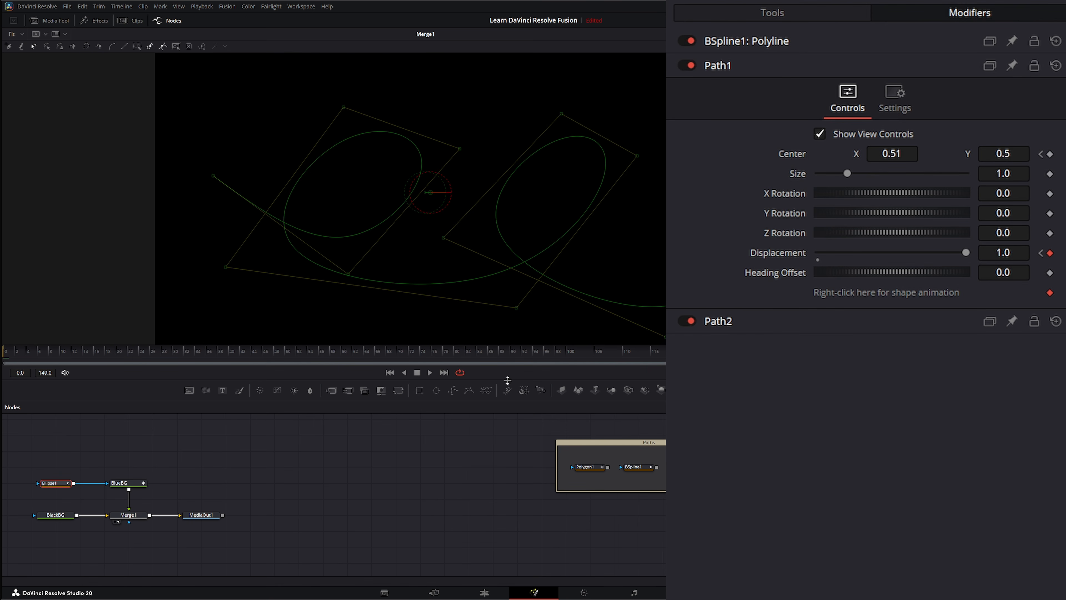
drag(881, 154, 823, 153)
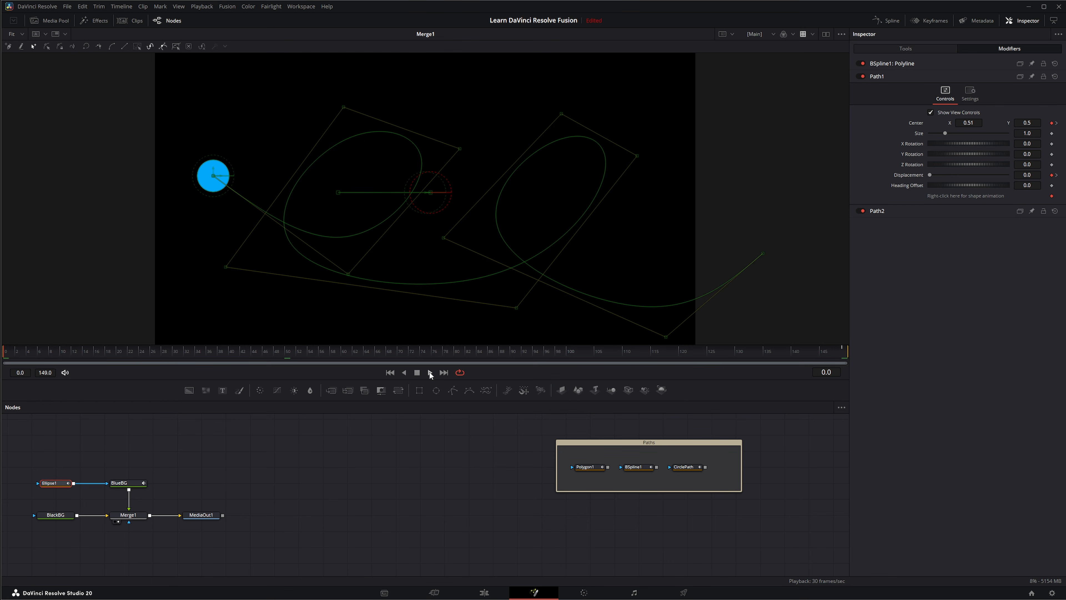
Play the animation, then delete the path-animated Ellipse1 node
click(429, 372)
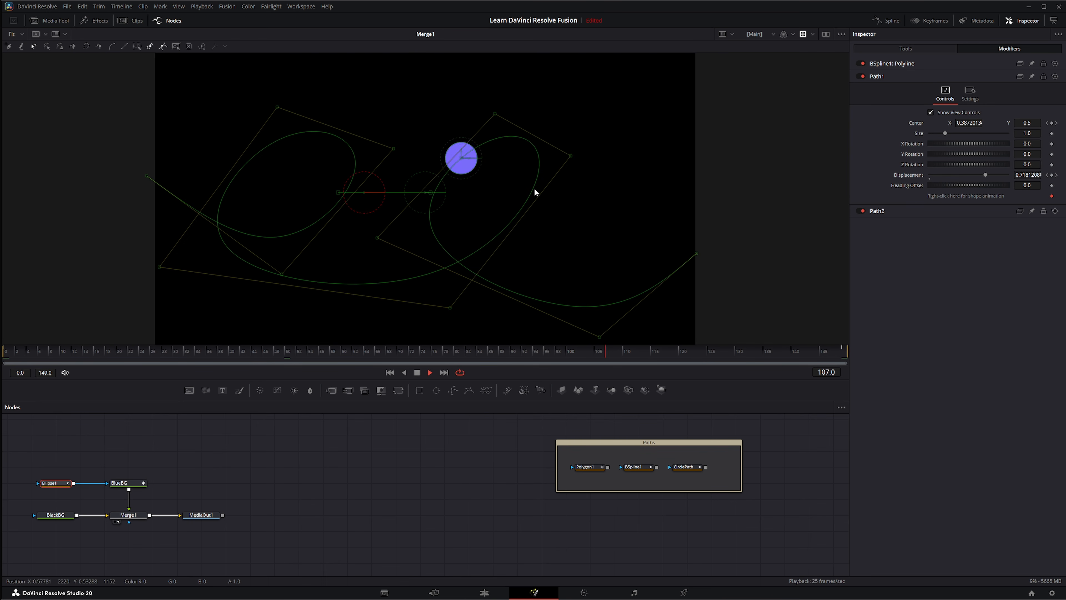
click(317, 457)
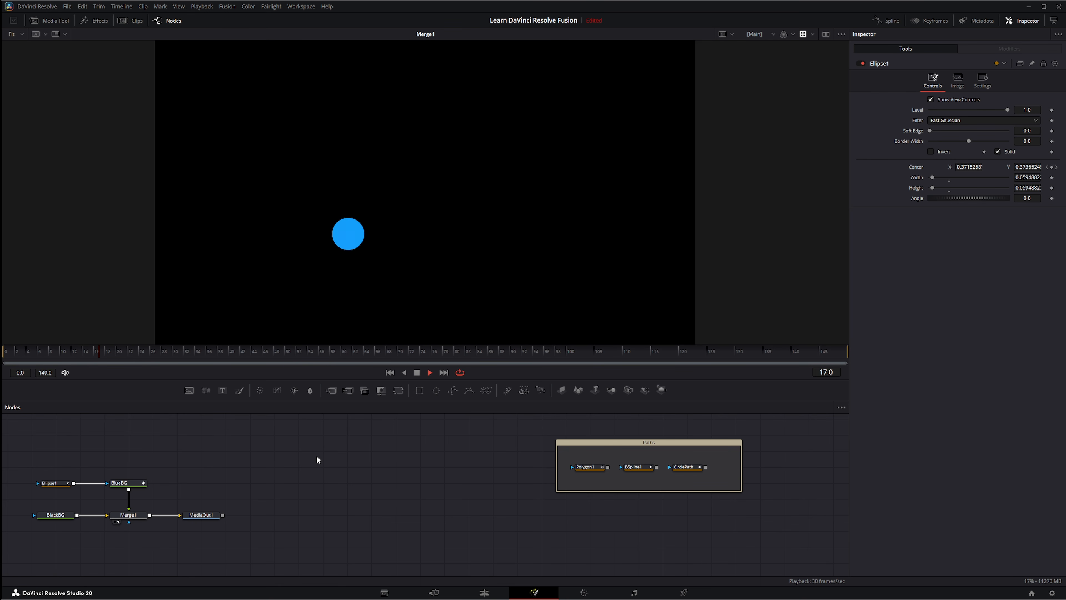
click(417, 372)
drag(19, 449, 90, 501)
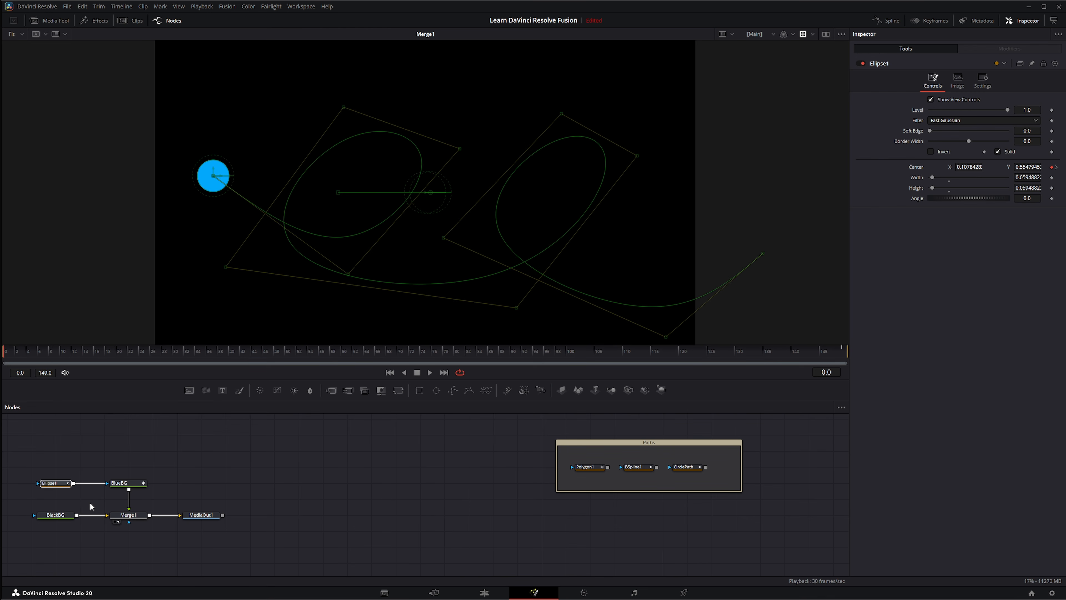
key(Delete)
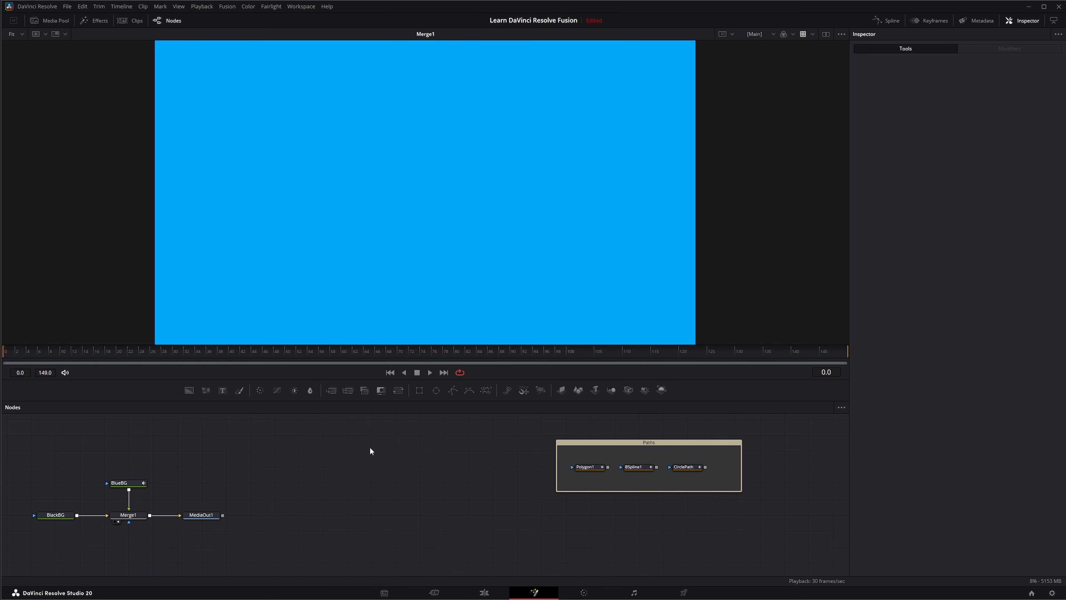
Add a new ellipse as BlueBG's mask and shrink it to a small dot
drag(436, 390, 213, 460)
drag(66, 480, 106, 482)
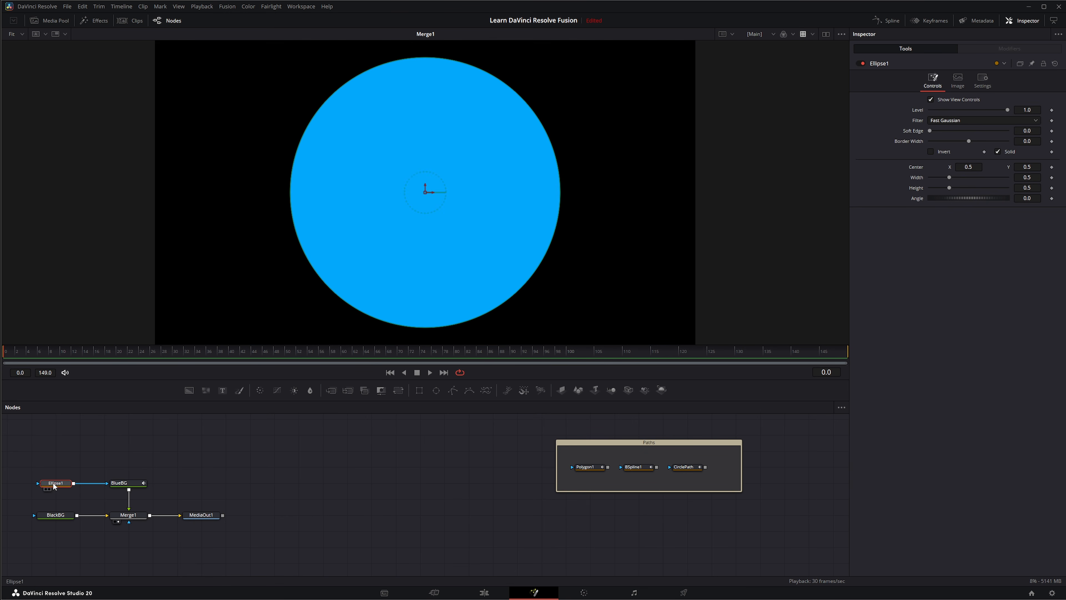
drag(483, 316, 220, 199)
Add a Paint1 node fed by a Background1 node and load Paint1 in the viewer
click(332, 444)
key(2)
click(240, 391)
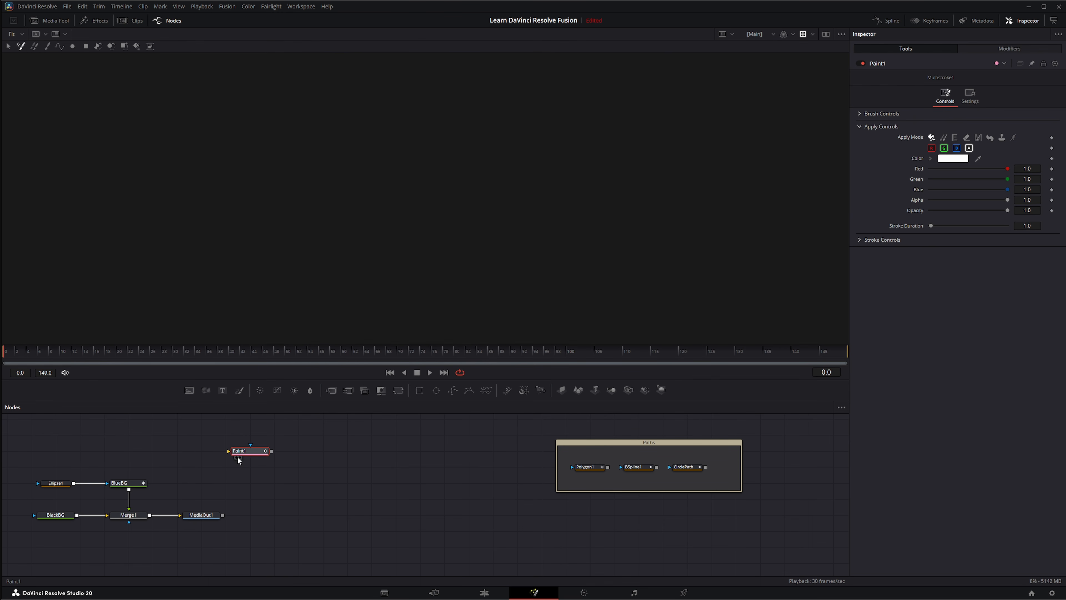
drag(187, 390, 193, 456)
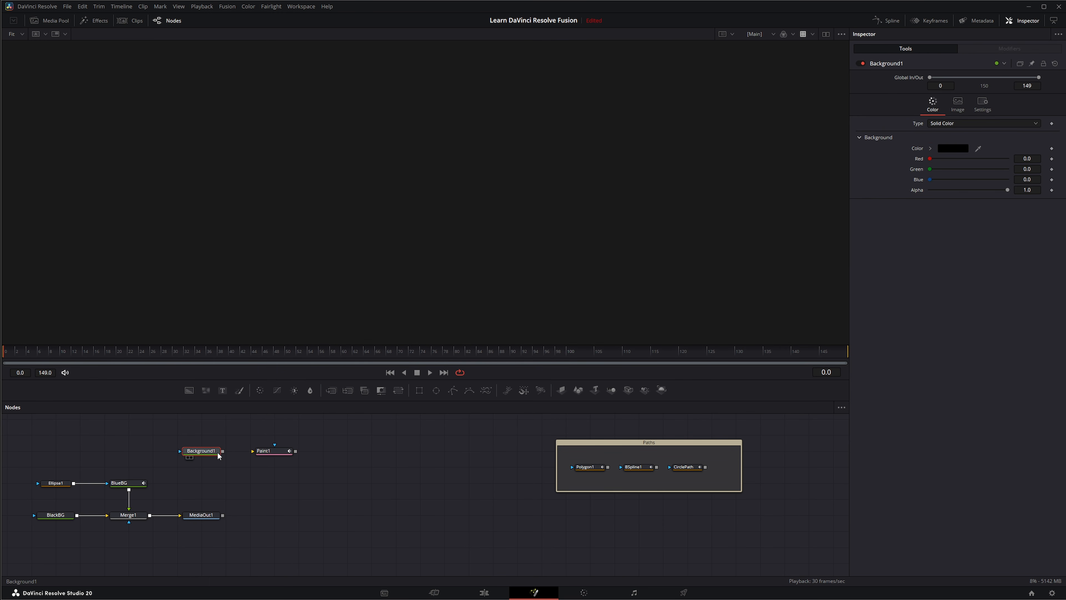
drag(280, 448, 307, 225)
click(274, 451)
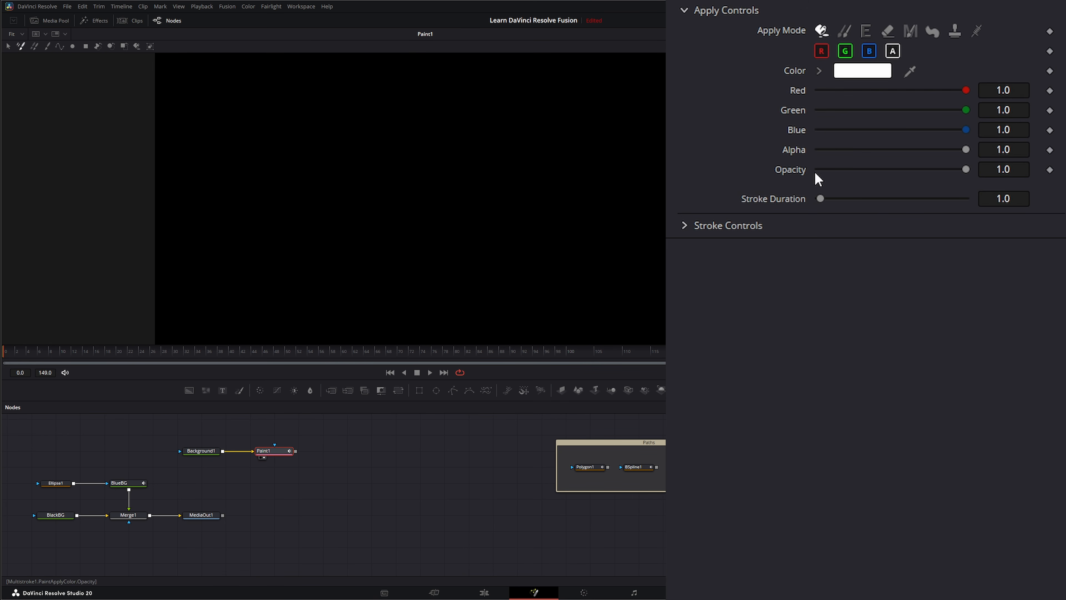
Paint a single freehand white wavy stroke across the frame and select it
click(47, 46)
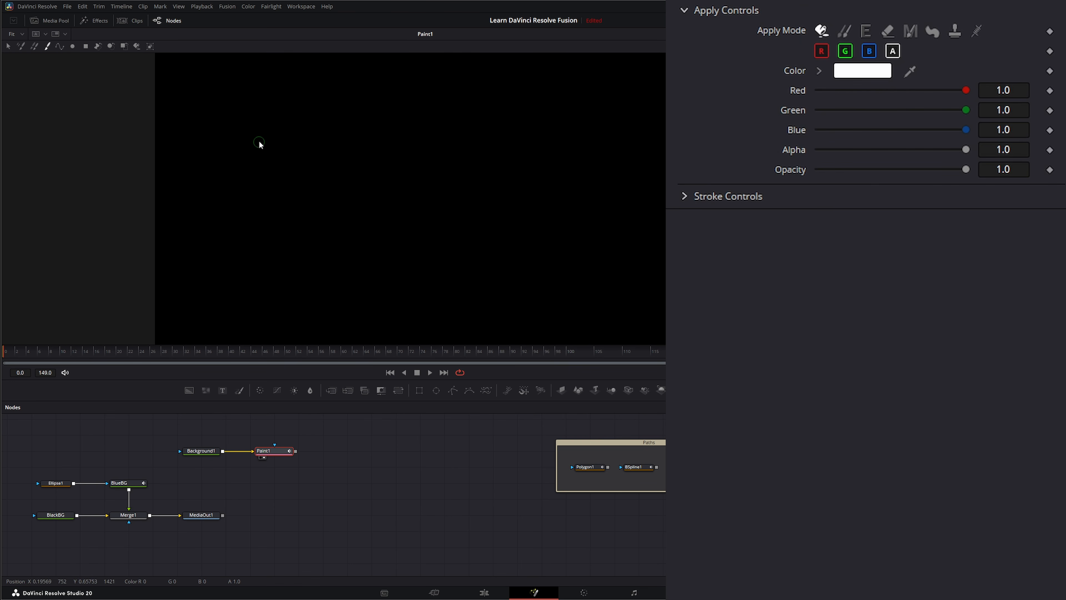
mouse_move(237, 103)
mouse_down()
mouse_move(259, 152)
mouse_move(396, 125)
mouse_move(322, 169)
mouse_move(458, 170)
mouse_move(581, 194)
mouse_move(460, 241)
mouse_move(523, 303)
mouse_move(587, 312)
mouse_move(216, 301)
mouse_up()
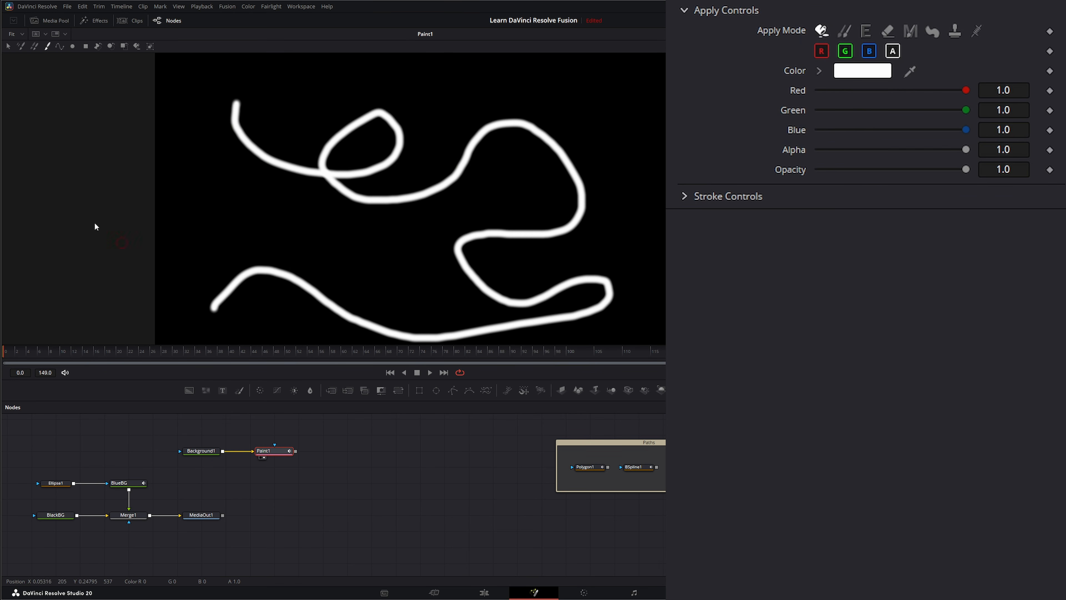
click(9, 47)
mouse_move(113, 76)
mouse_down()
mouse_move(438, 356)
mouse_move(672, 347)
mouse_up()
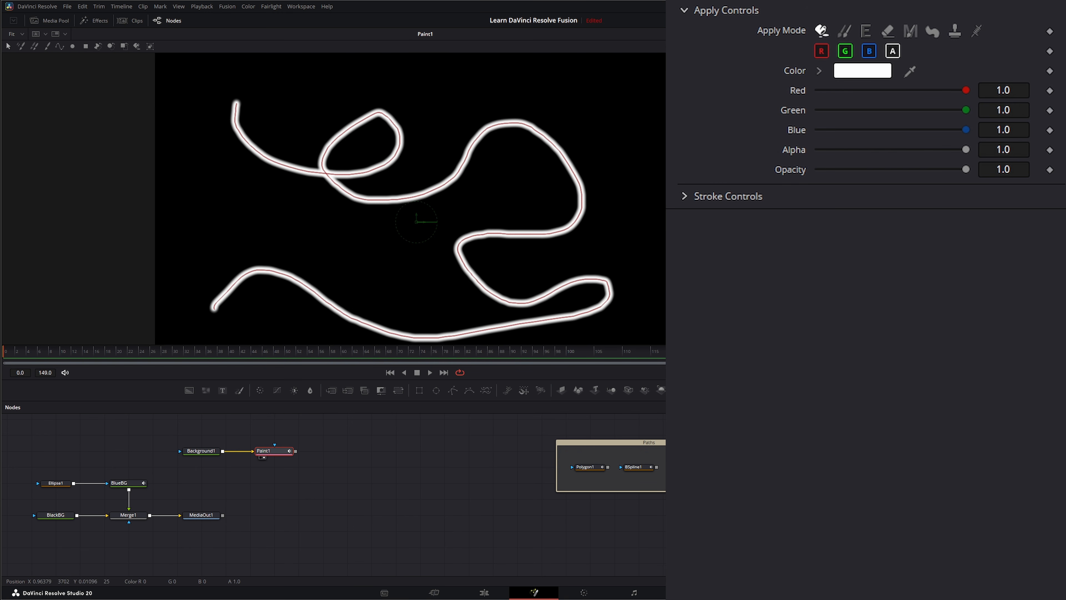
Convert the stroke to an editable polyline, publish its shape, and select Merge1
click(684, 195)
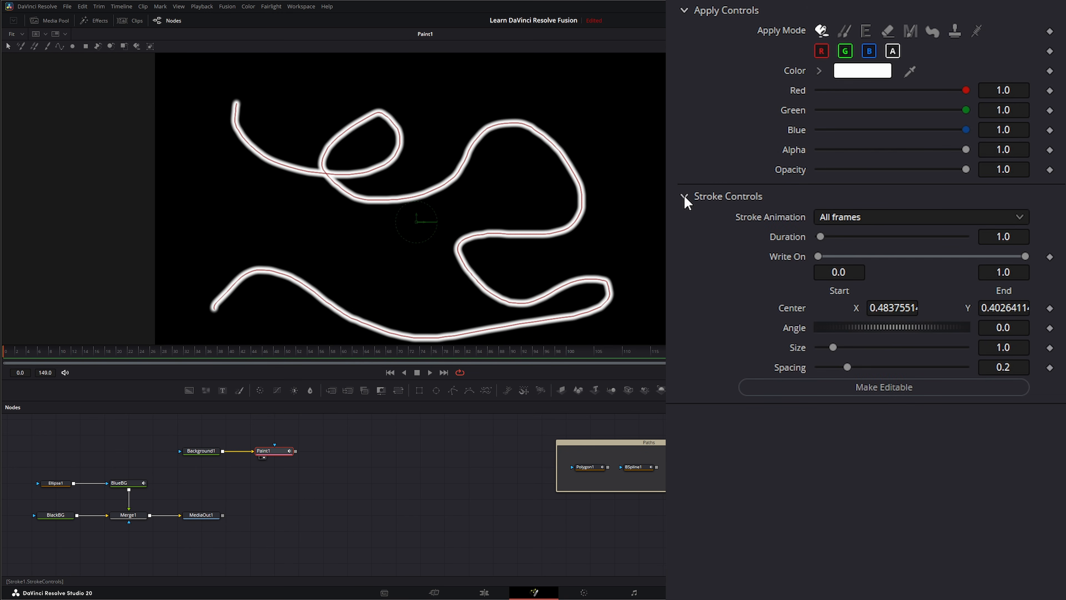
click(869, 388)
right_click(832, 395)
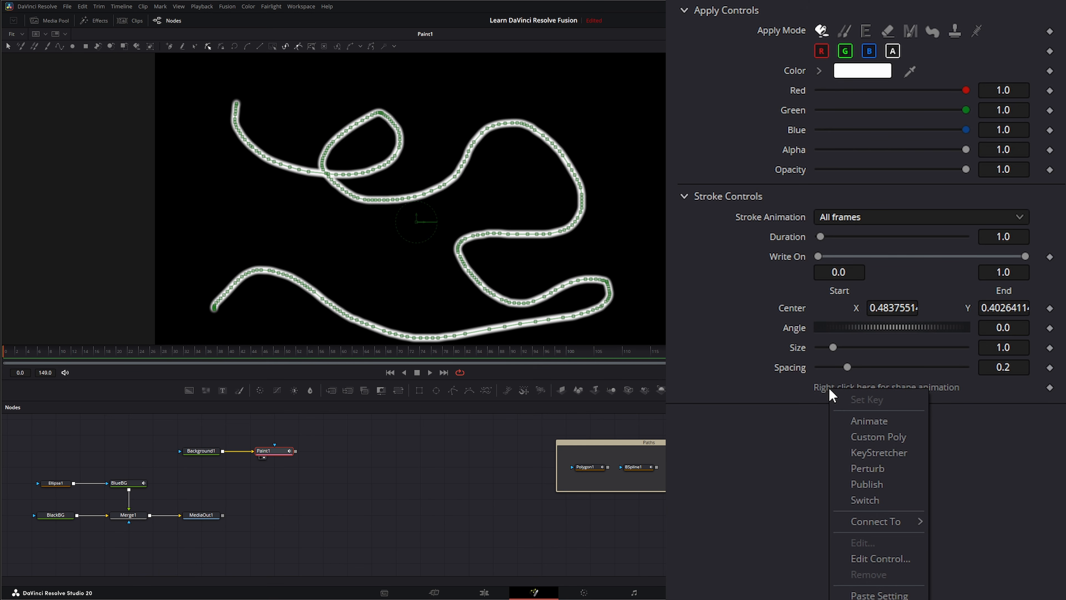
click(867, 484)
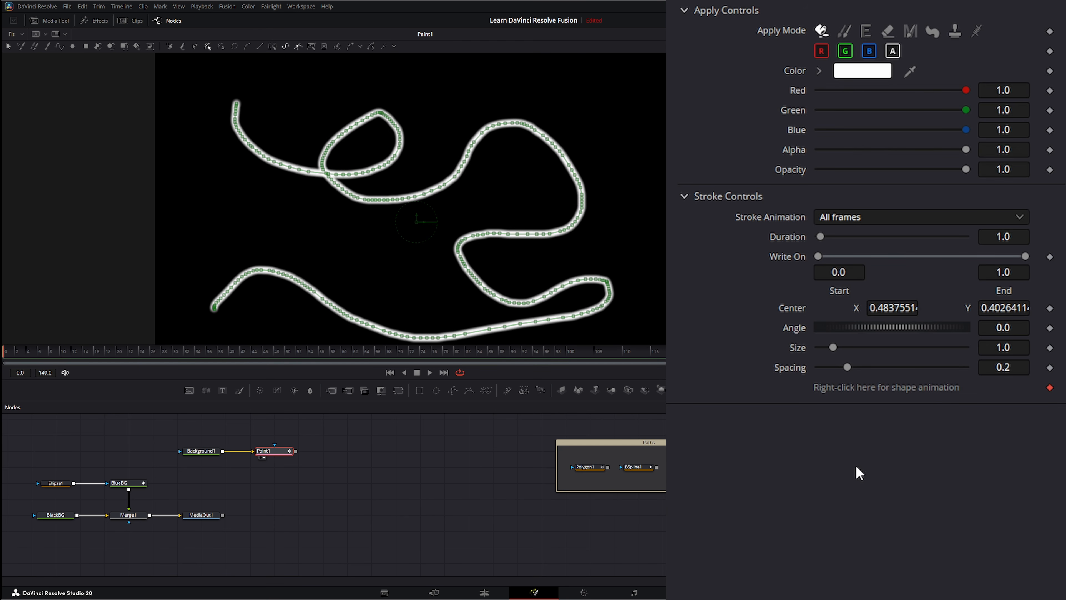
click(131, 443)
View Merge1 and put Ellipse1's Center on a Path1 modifier, removing its default Displacement keyframe
drag(134, 516, 264, 238)
click(56, 483)
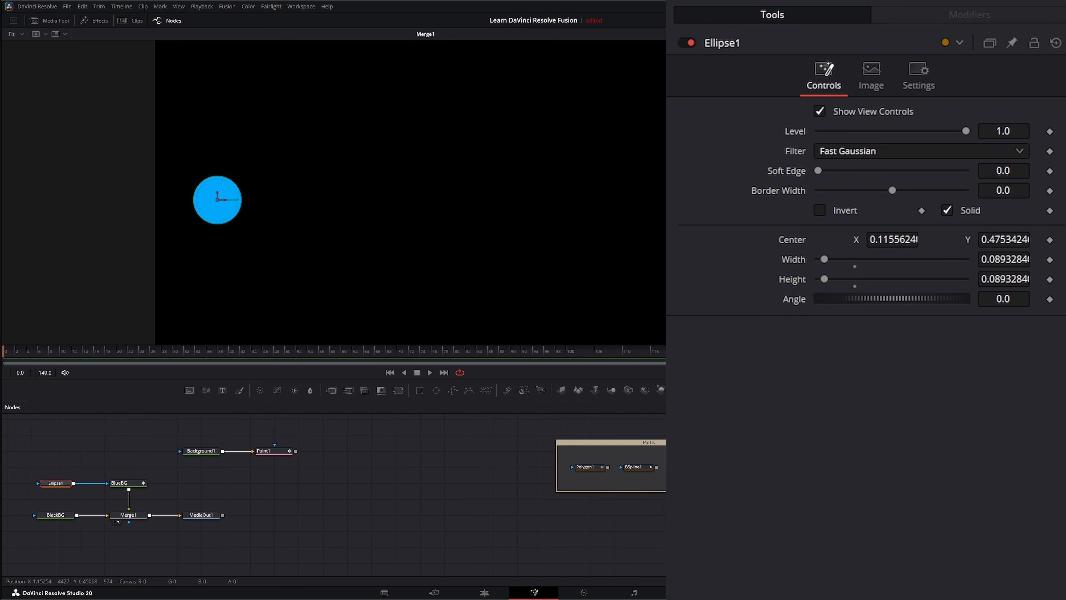
right_click(796, 240)
click(822, 267)
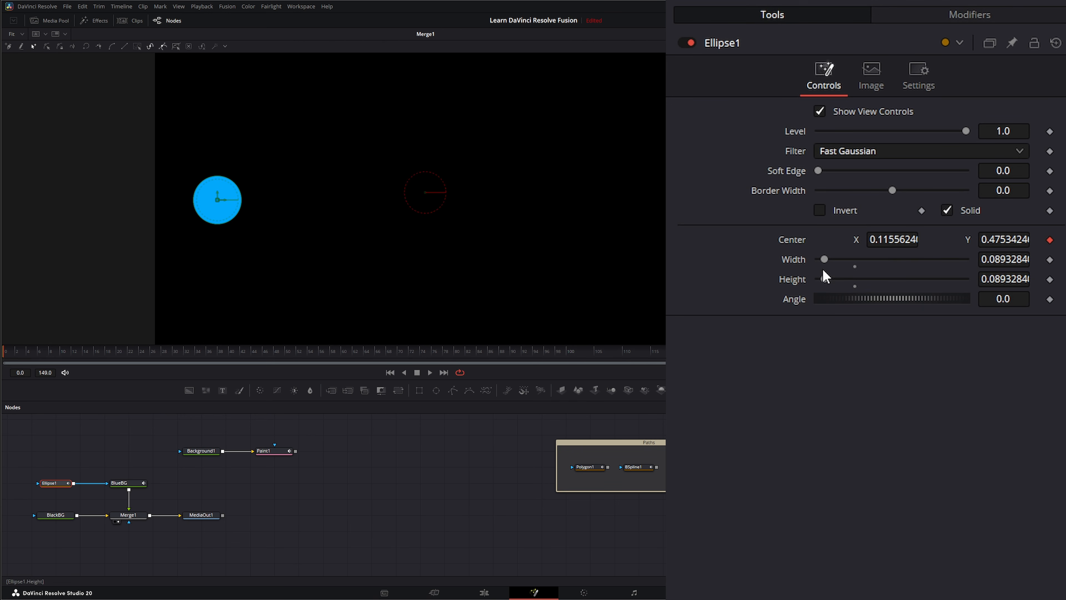
click(942, 17)
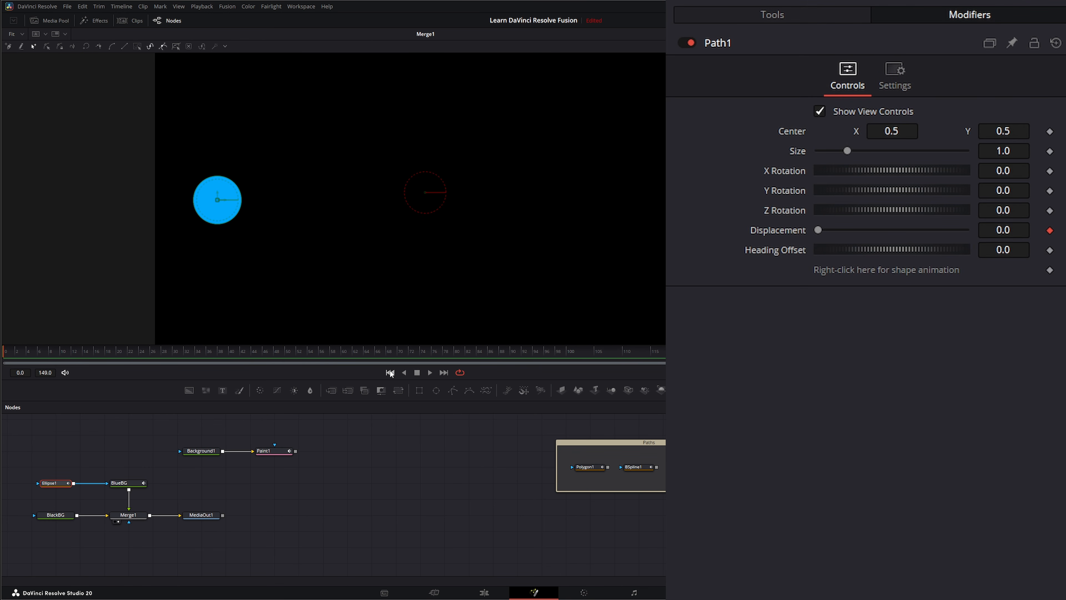
click(1050, 230)
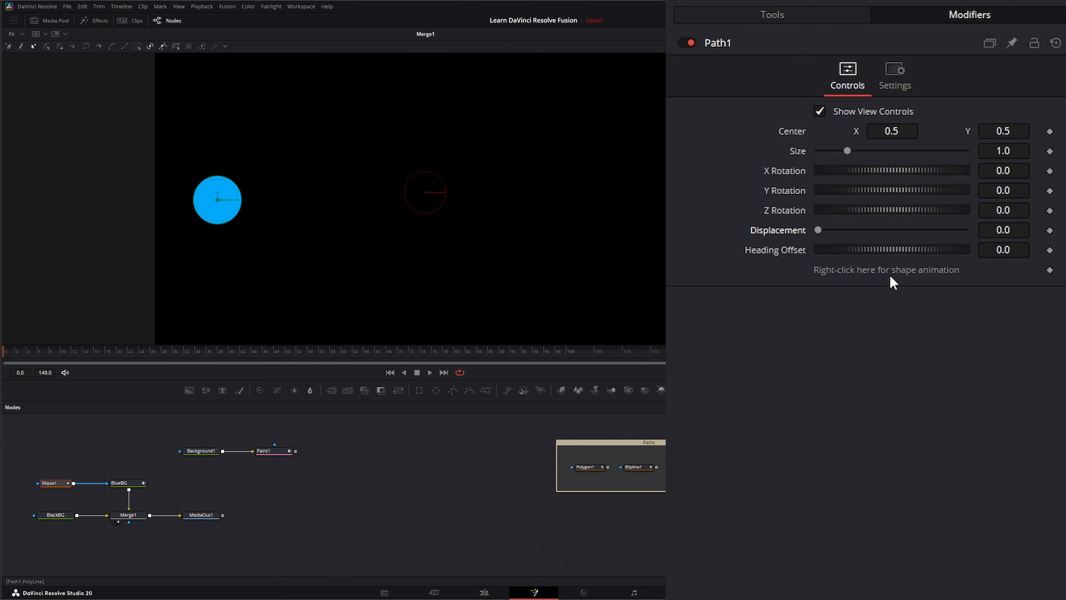
Connect Path1's shape to the Stroke1 polyline
right_click(826, 271)
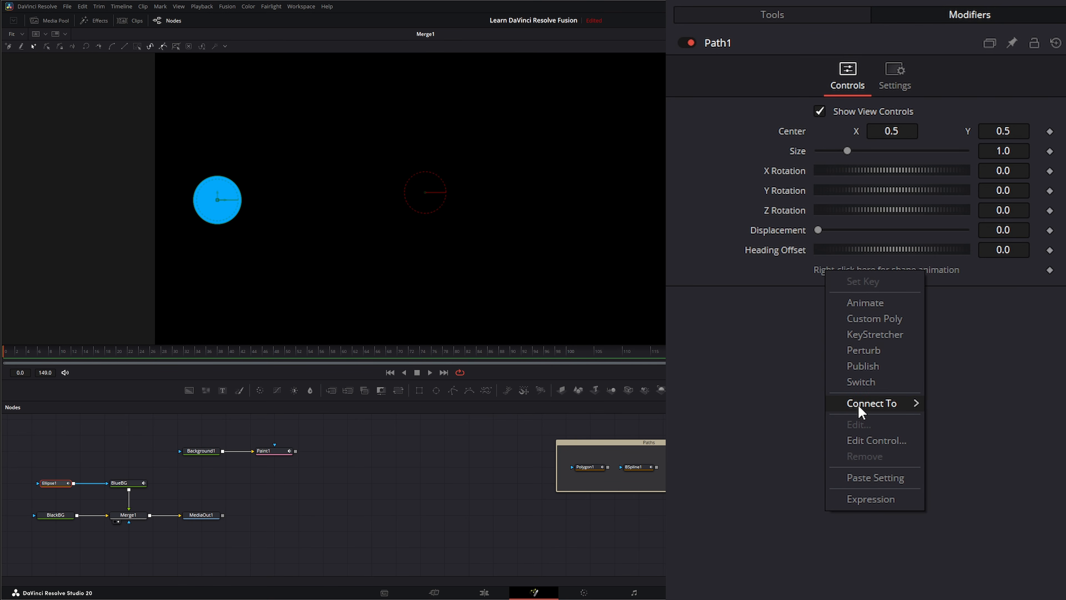
mouse_move(857, 405)
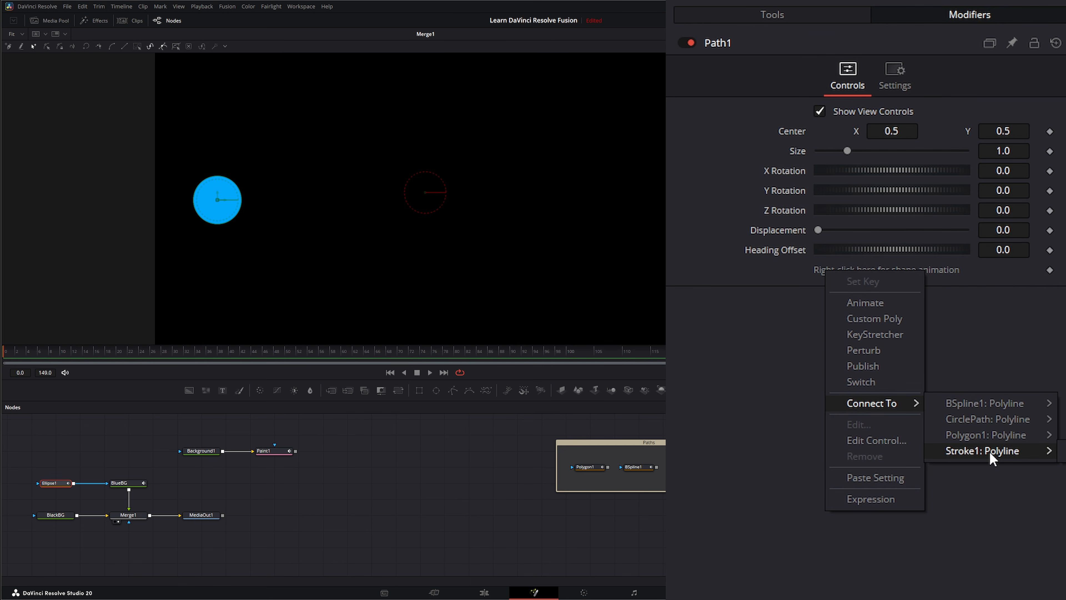
click(1028, 450)
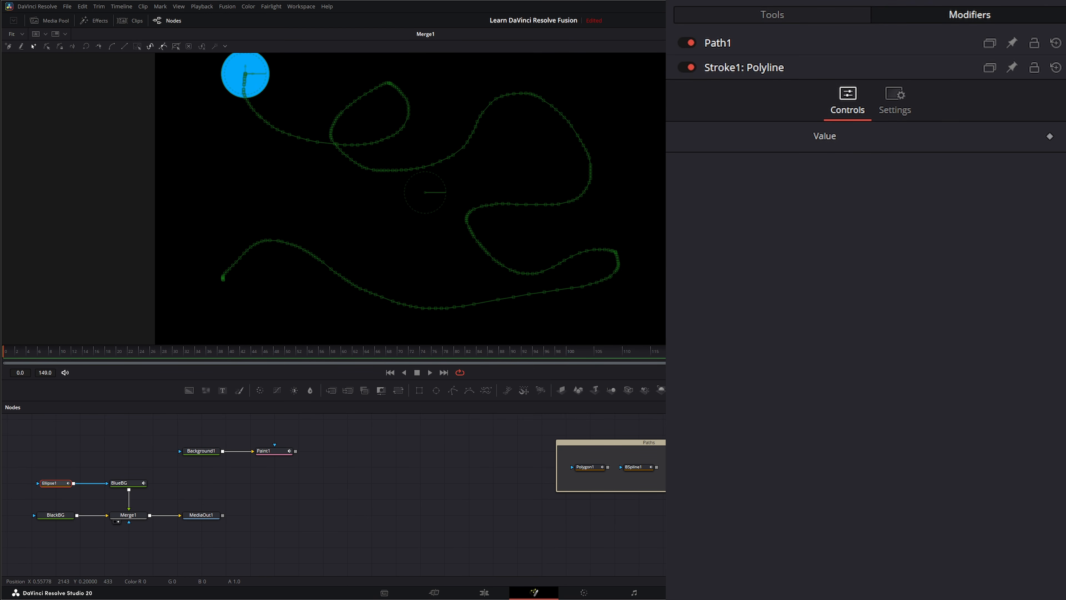
Keyframe Path1 Displacement at 0 on frame 0 and 1.0 on frame 149
click(717, 48)
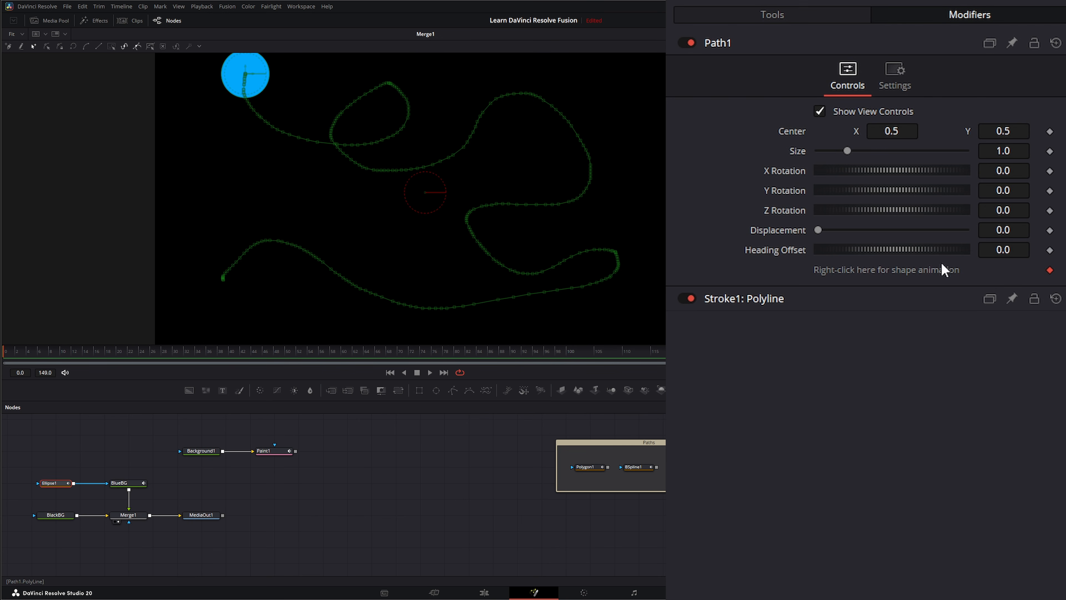
click(1049, 230)
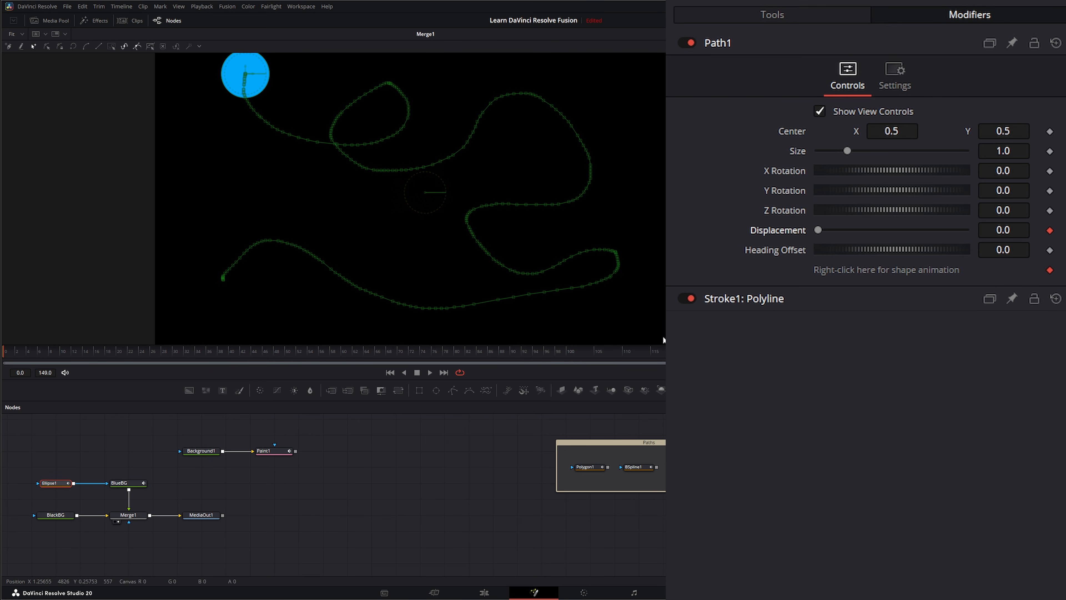
click(443, 373)
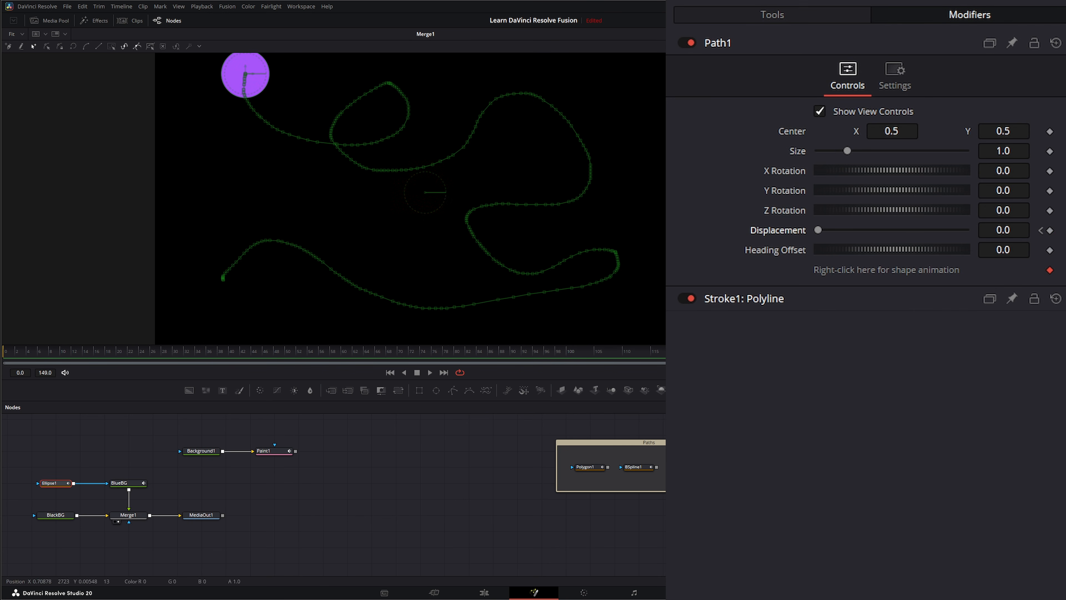
drag(817, 232, 829, 234)
drag(926, 229, 969, 231)
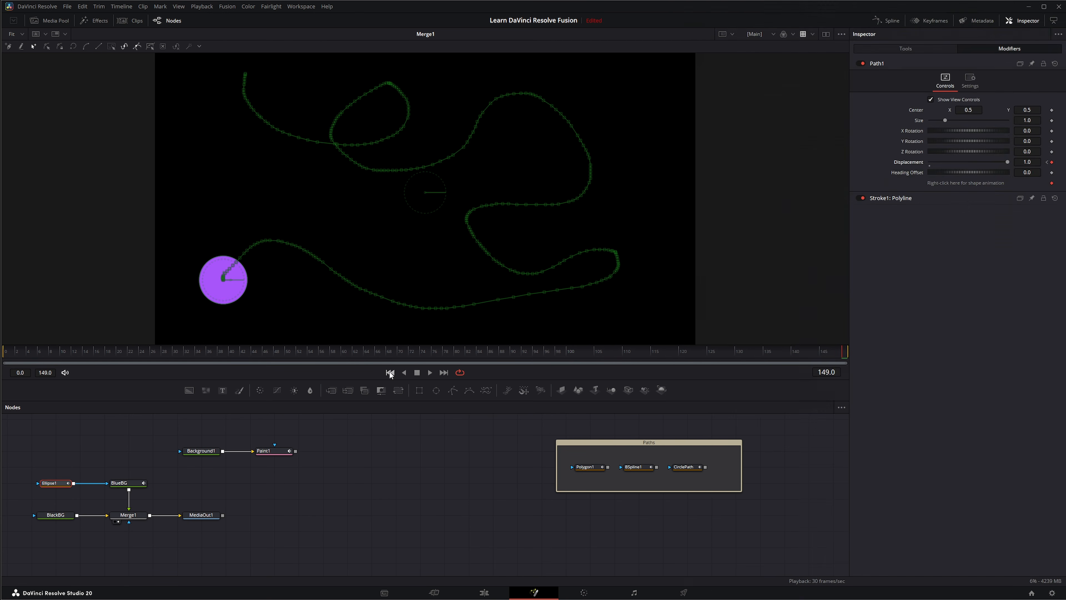
Reshape the ellipse into a smaller, flatter oval and preview it moving along the stroke
click(390, 372)
click(430, 372)
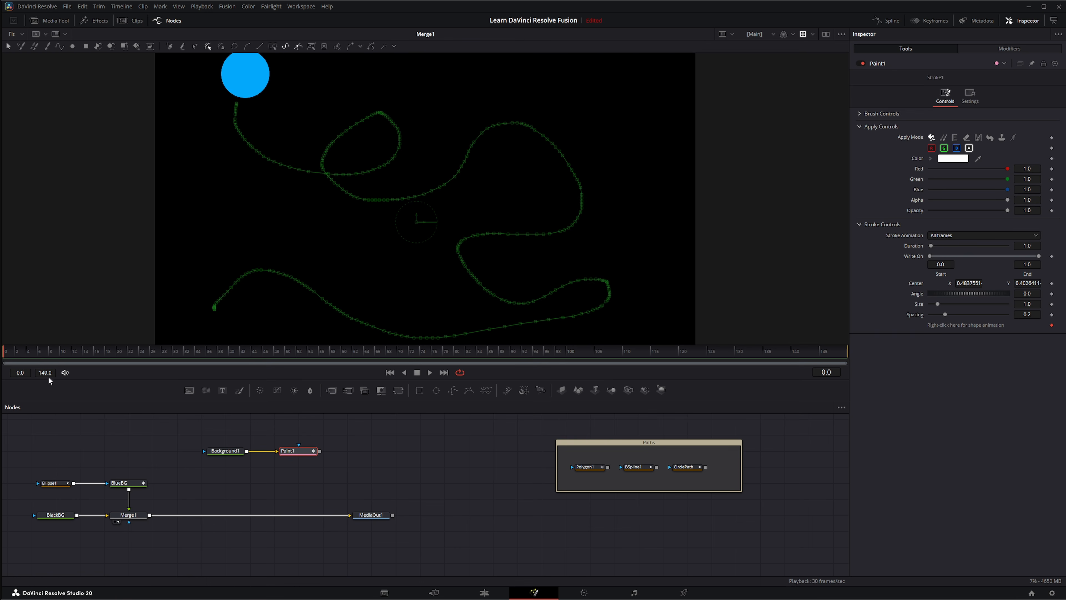
click(60, 484)
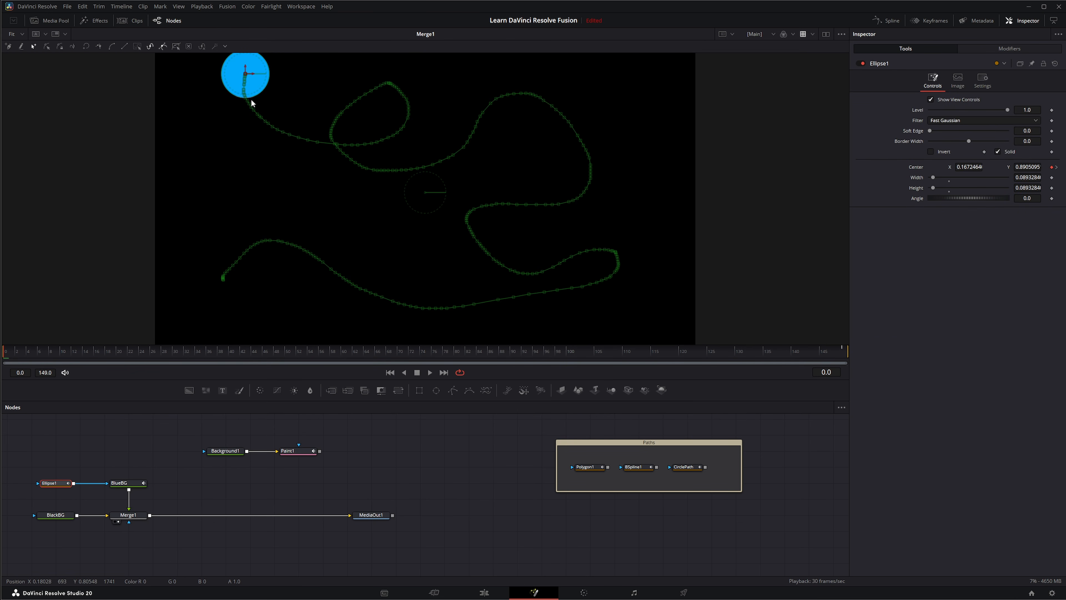
drag(236, 97, 252, 84)
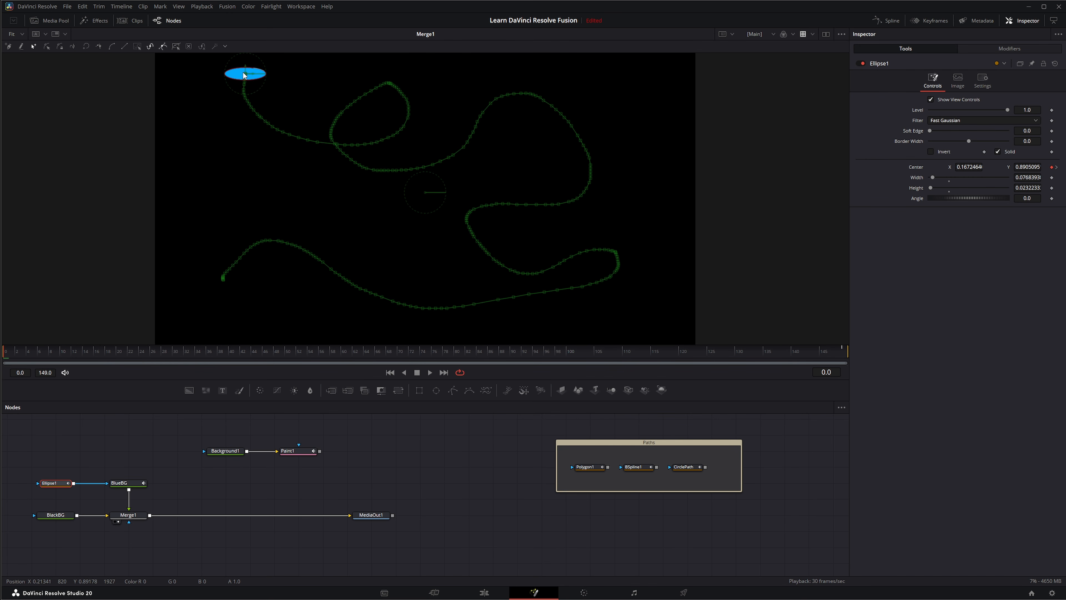
click(430, 371)
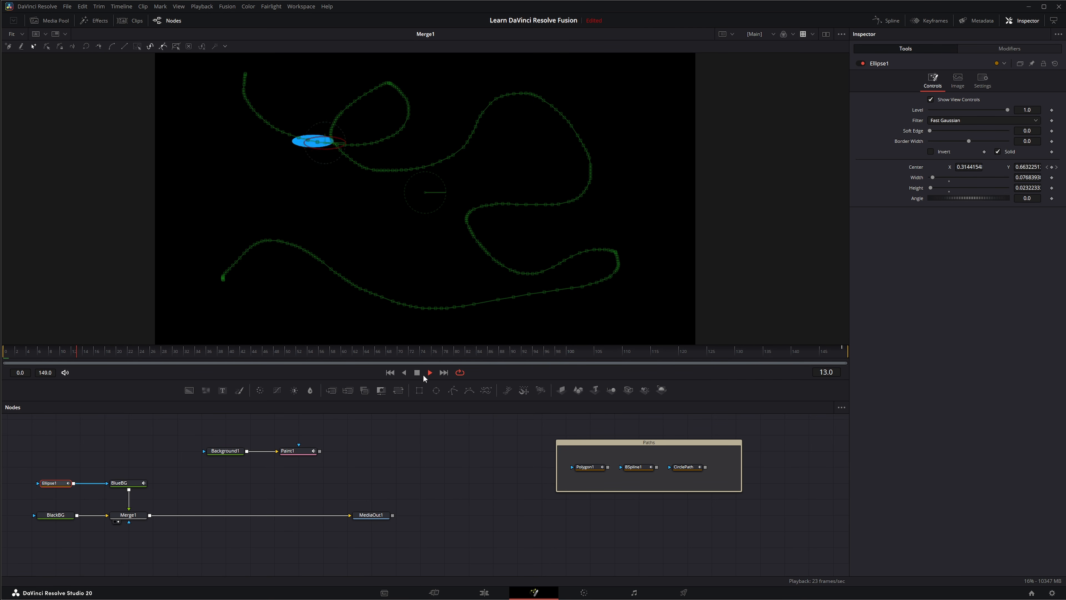
click(416, 372)
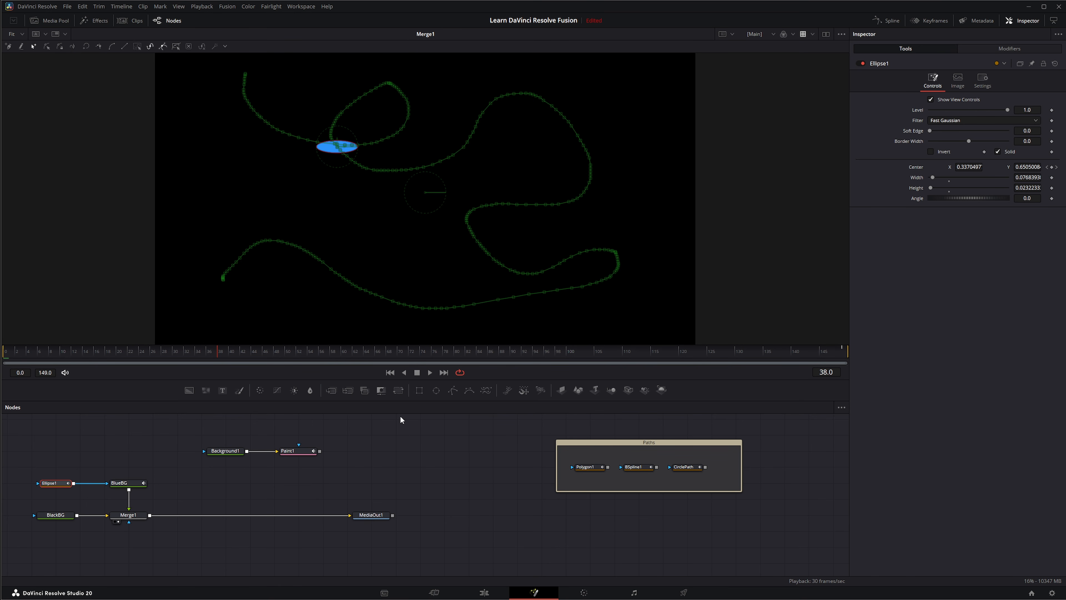
click(389, 372)
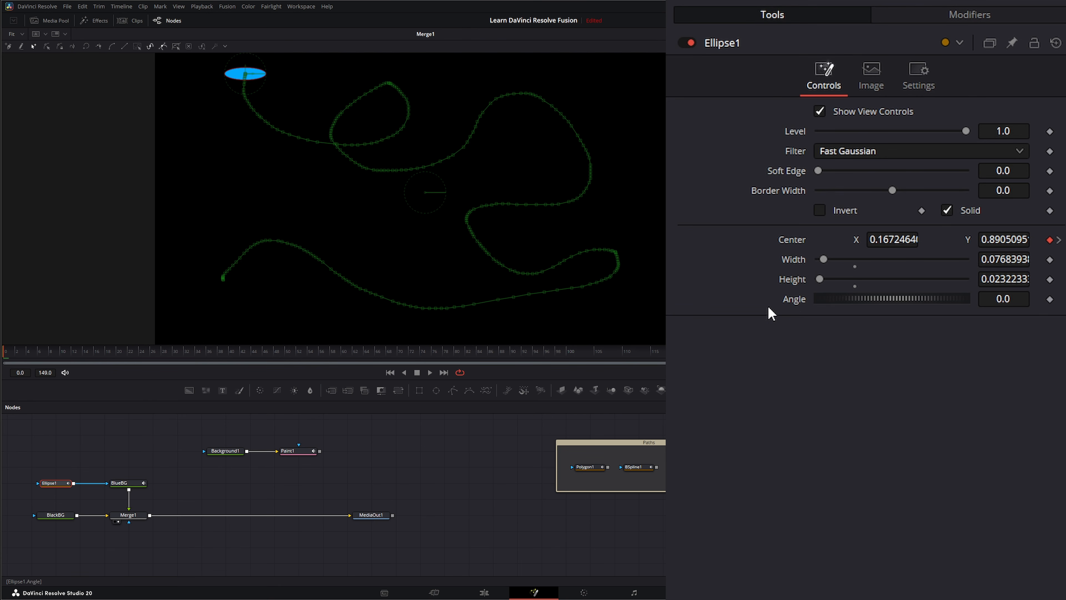
Link Ellipse1's Angle to Path1's Heading and play the result
right_click(790, 298)
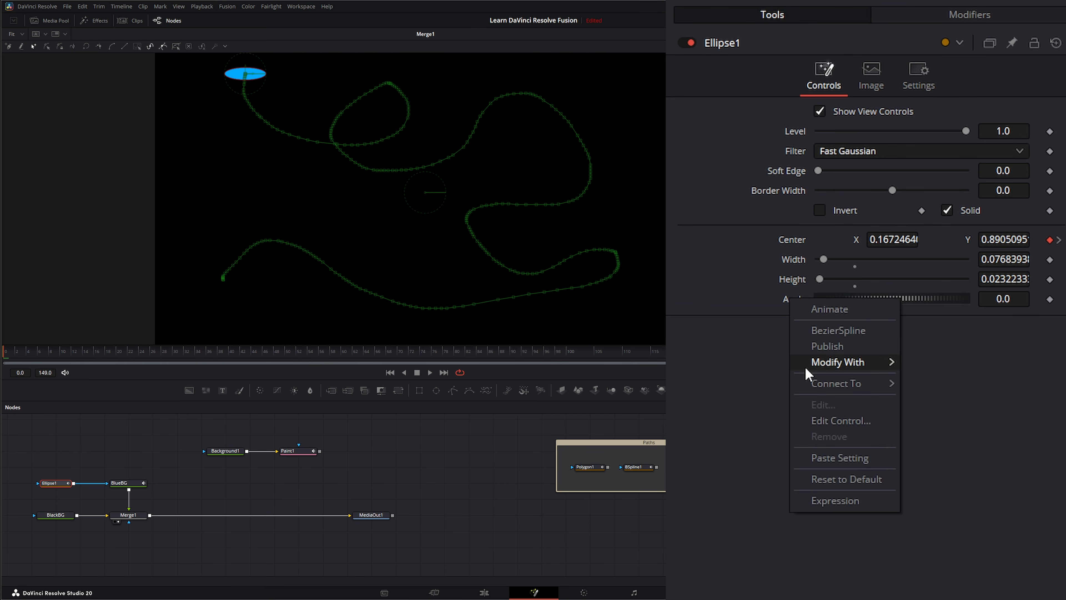
mouse_move(826, 389)
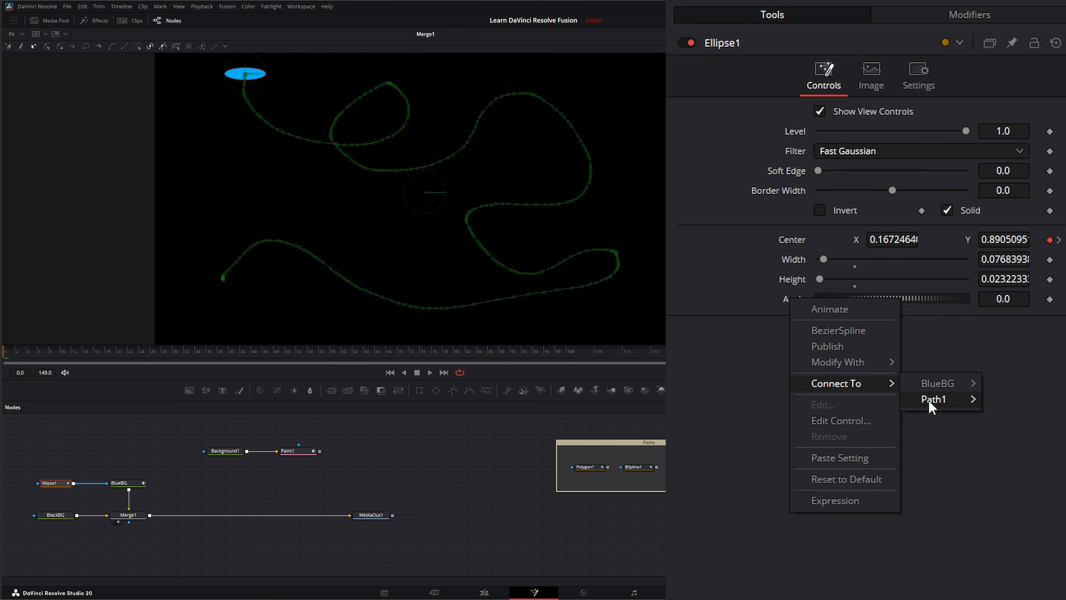
mouse_move(932, 404)
click(1045, 419)
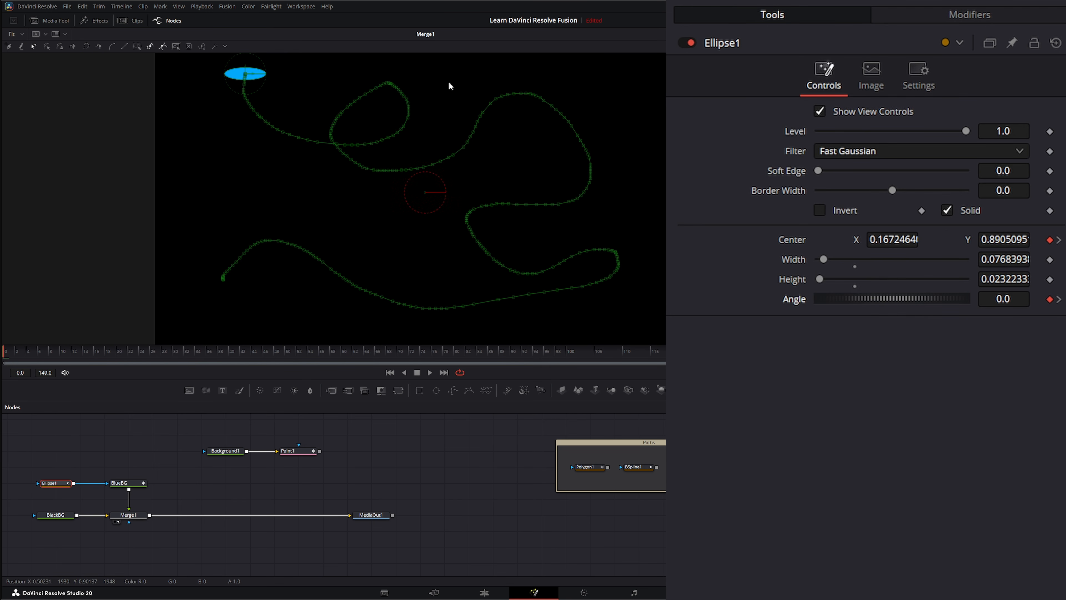
click(429, 372)
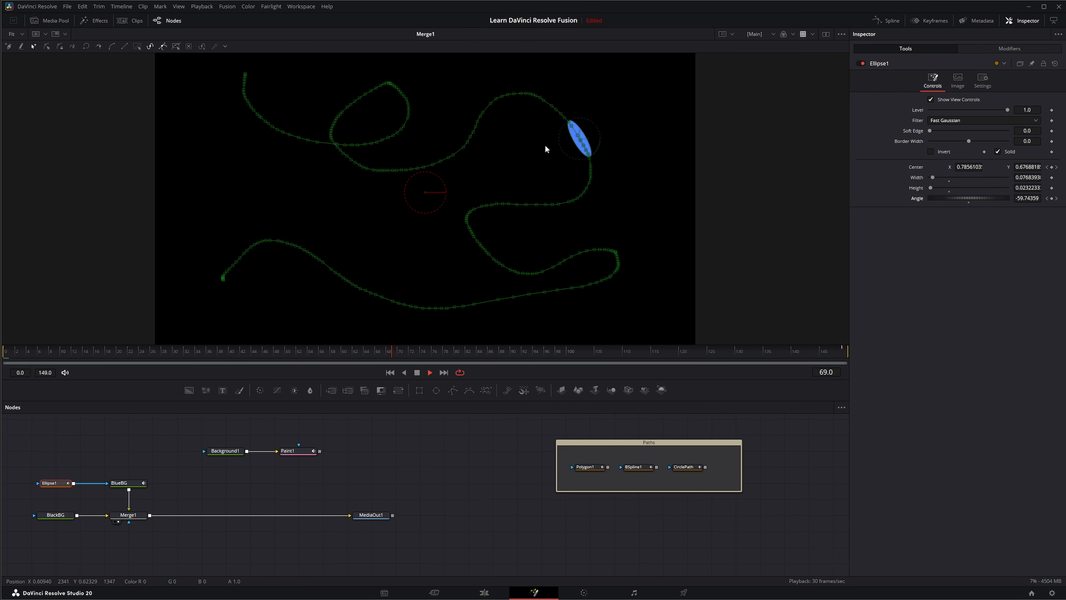
click(396, 459)
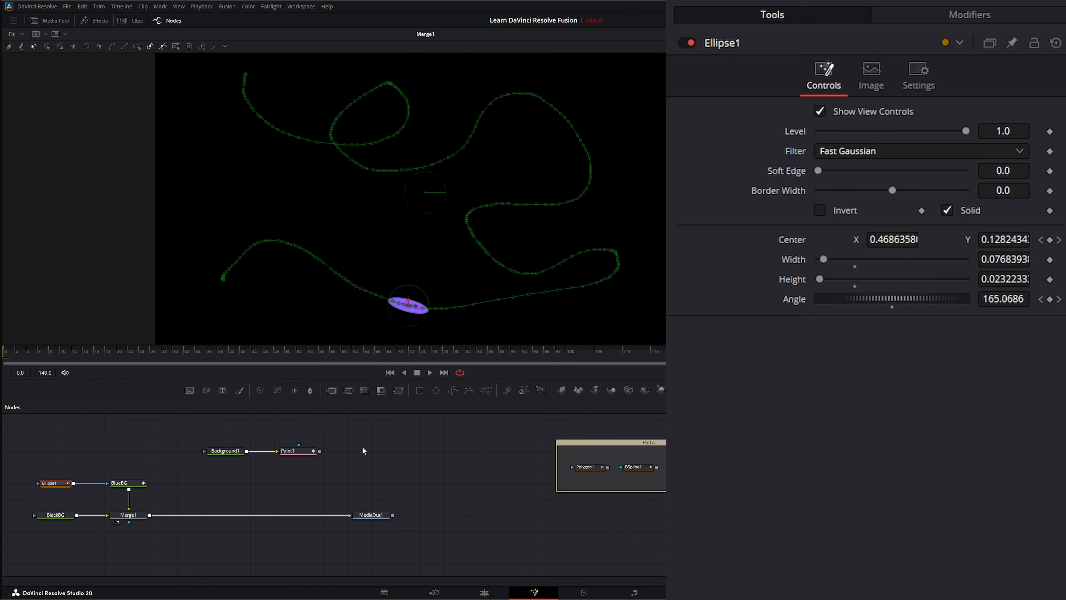
Set Path1's Heading Offset to 89.1 during playback, and move Background1 beside Paint1
click(981, 15)
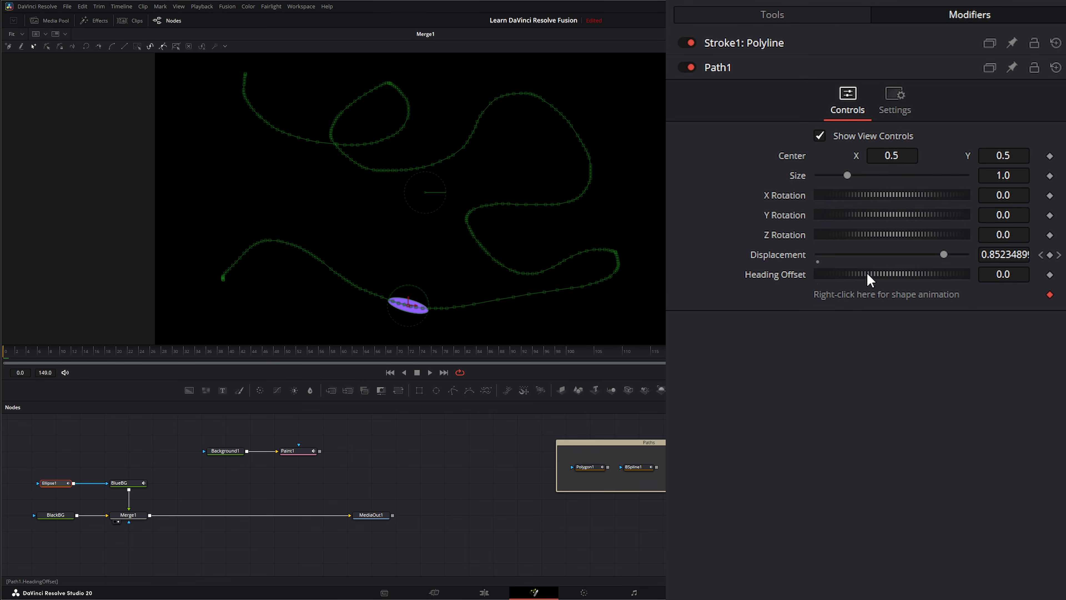
mouse_move(890, 273)
mouse_down()
mouse_move(902, 273)
mouse_move(879, 273)
mouse_move(898, 282)
mouse_up()
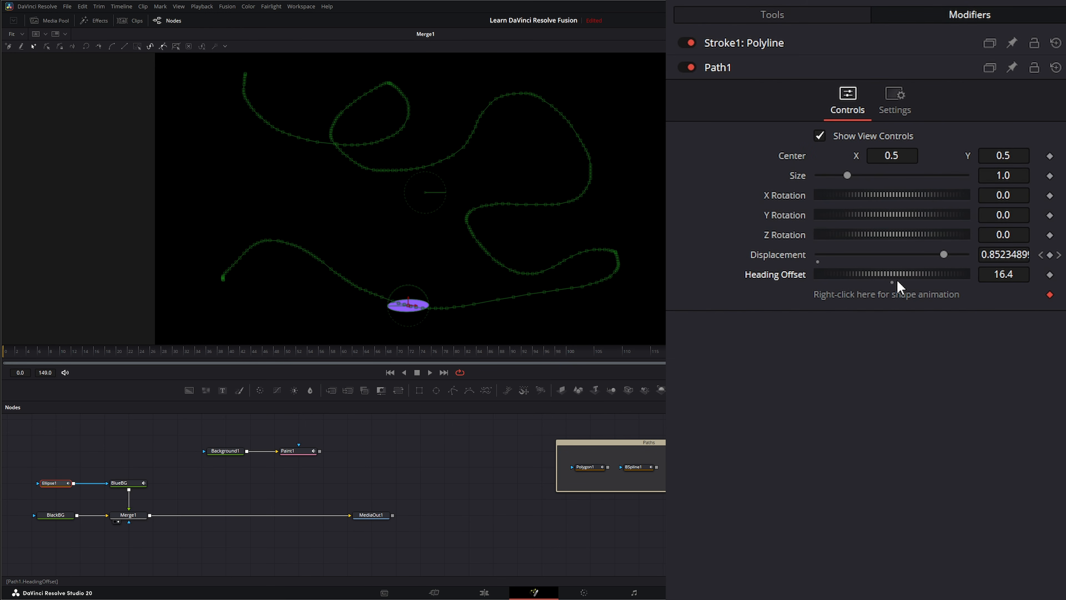
click(431, 372)
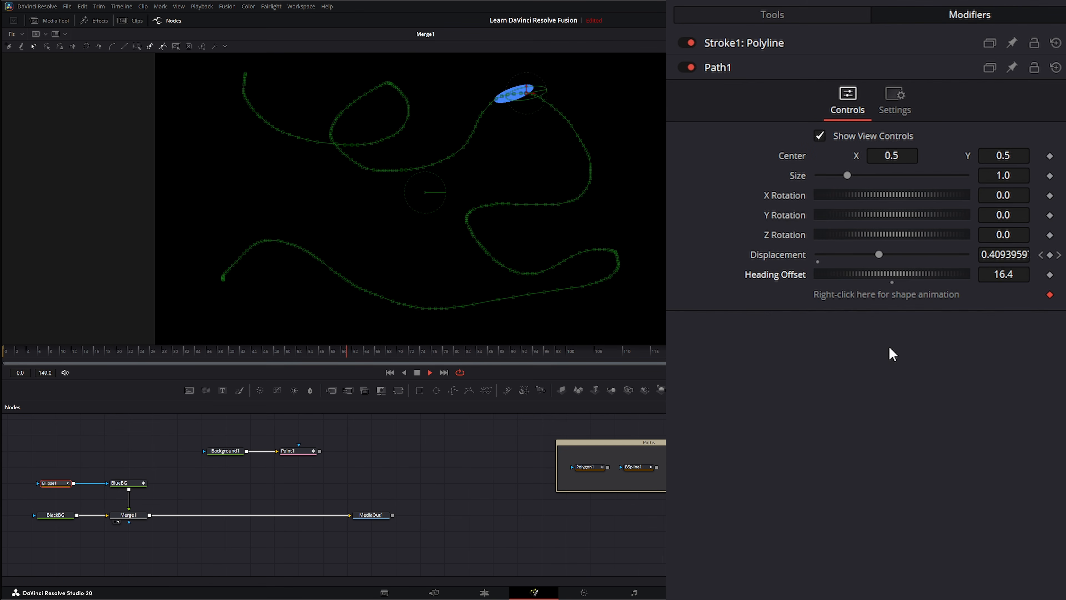
mouse_move(892, 273)
mouse_down()
mouse_move(852, 274)
mouse_move(890, 274)
mouse_up()
key(space)
key(space)
drag(896, 310, 920, 340)
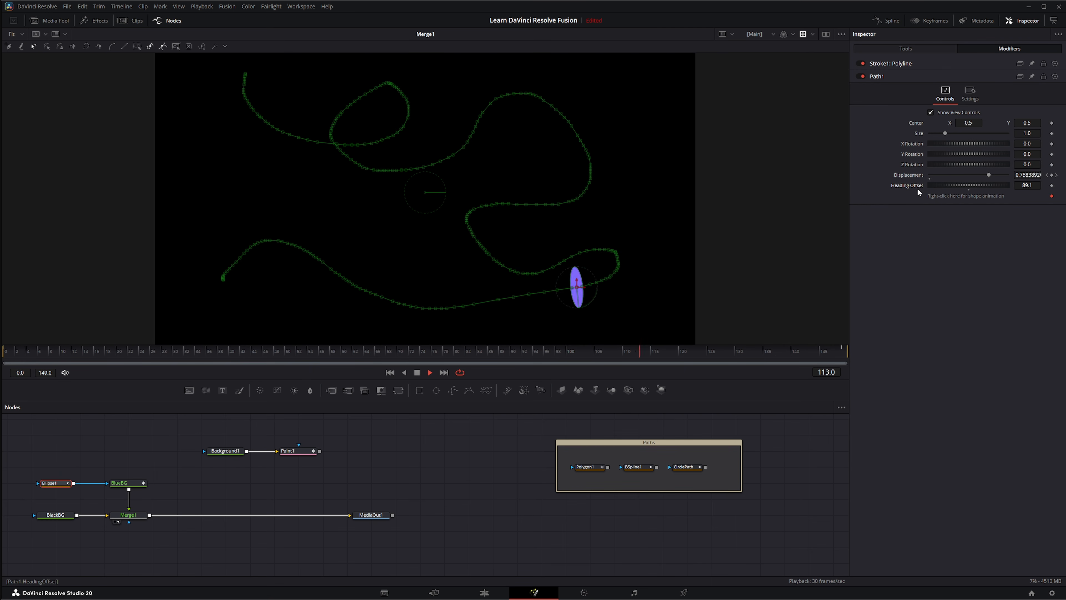
drag(225, 450, 250, 450)
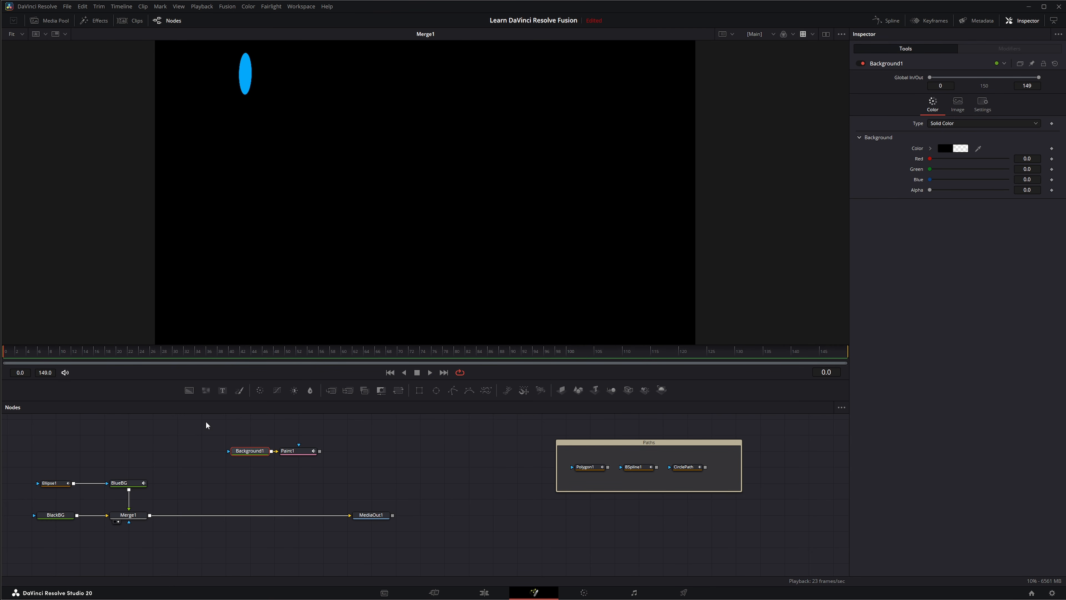
Select Background1 and Paint1, and enlarge the Paths group downward
mouse_move(206, 421)
mouse_down()
mouse_move(434, 512)
mouse_move(649, 481)
mouse_up()
click(657, 480)
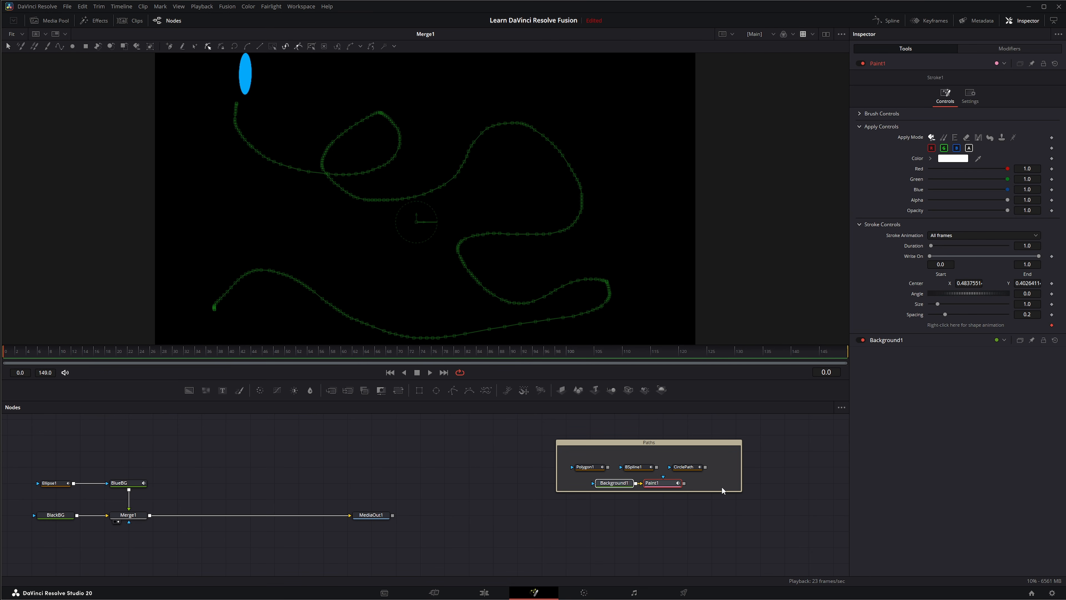
drag(720, 491, 720, 502)
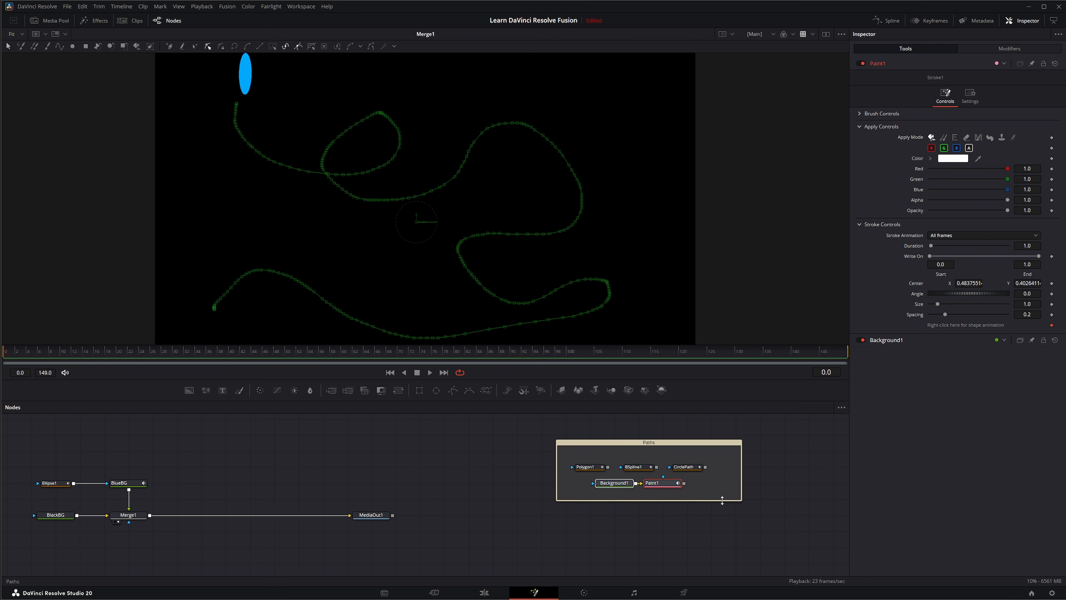
click(285, 490)
Connect Ellipse1 as BlueBG's mask, shrink it to a dot, and move it to the left edge
drag(66, 491, 95, 498)
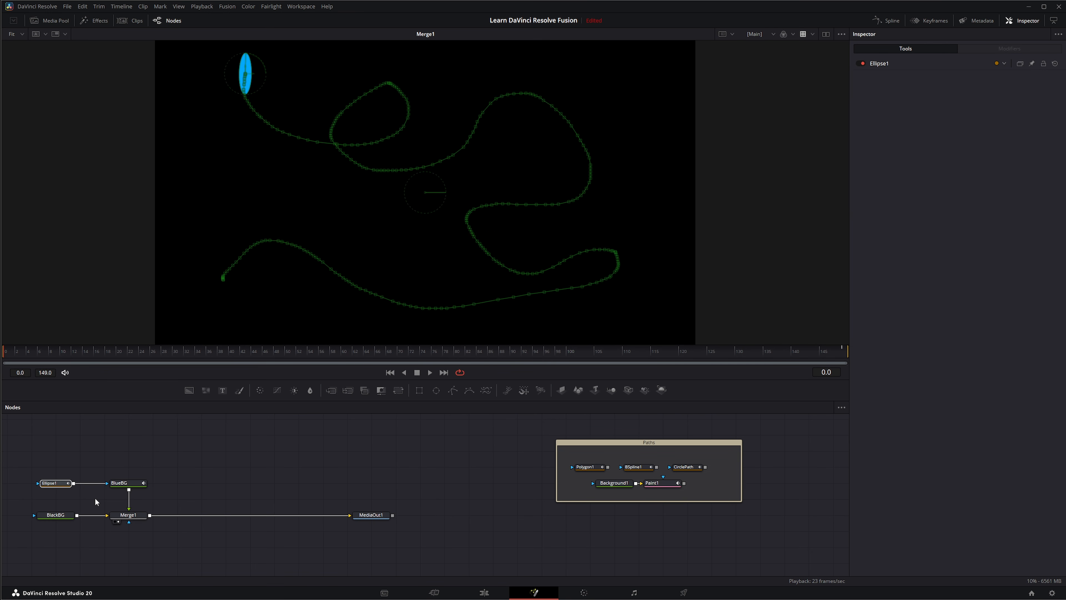
key(Delete)
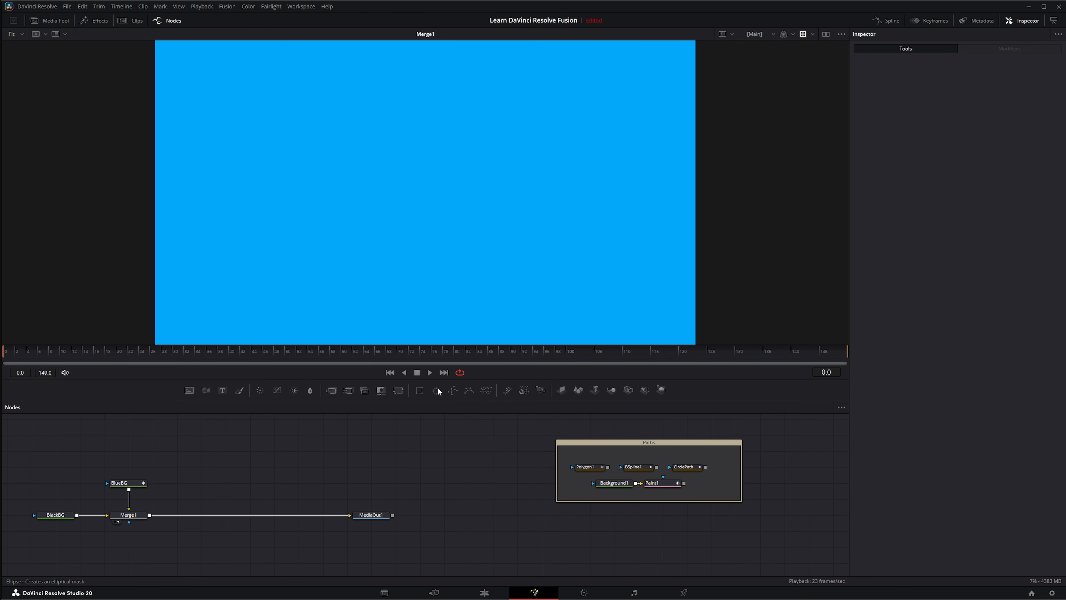
key(ctrl+z)
drag(73, 483, 107, 482)
drag(479, 315, 423, 214)
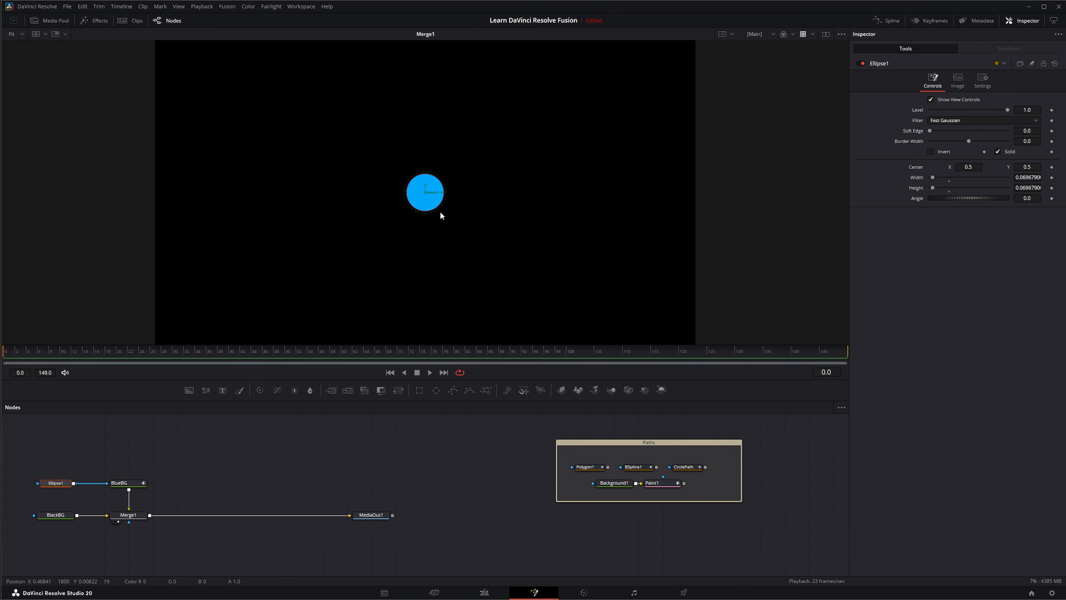
drag(435, 195, 195, 205)
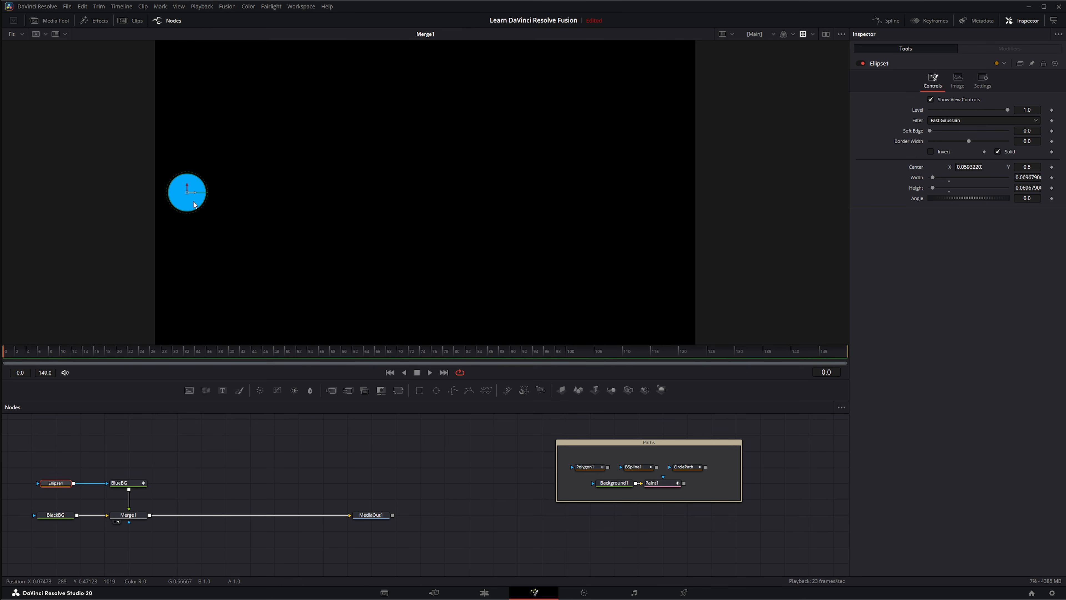
Keyframe Ellipse1's Center at frame 0 and move it right to X 0.7681047 at frame 149
click(1051, 167)
click(444, 372)
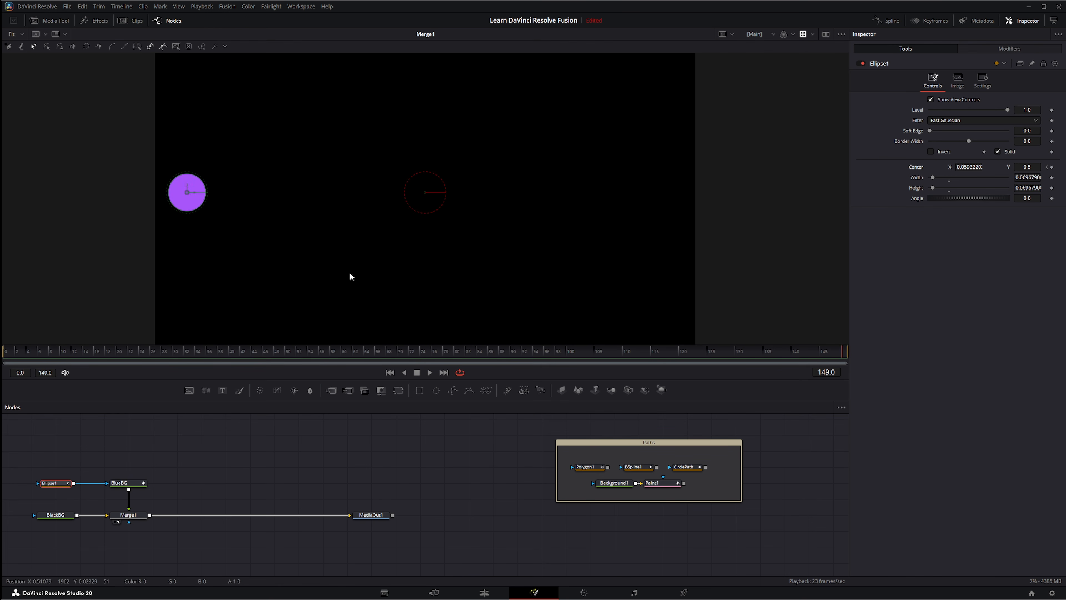
drag(194, 195, 641, 195)
click(390, 374)
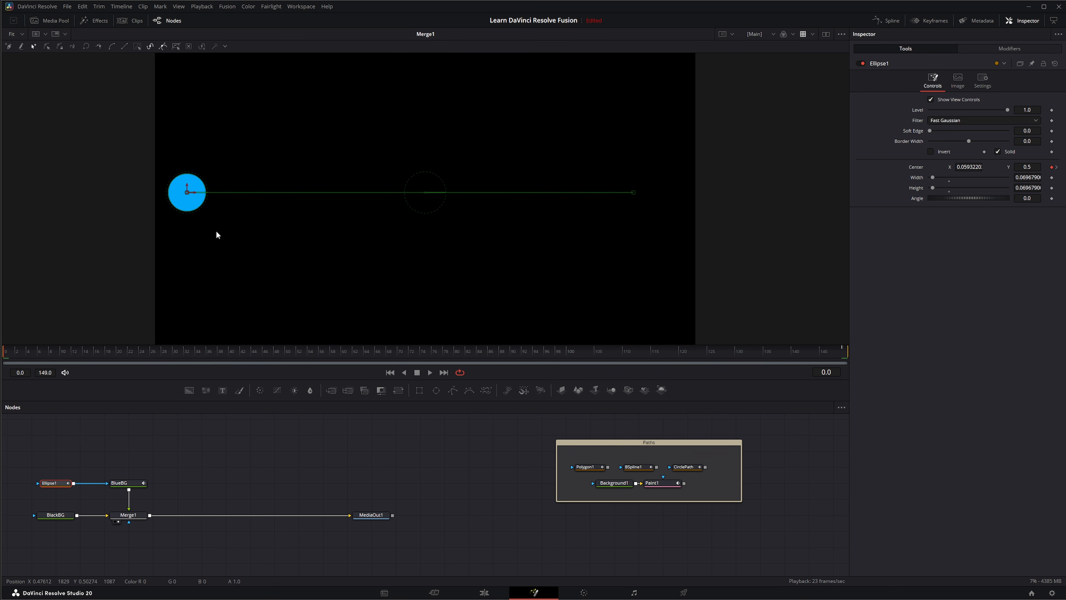
Browse the viewer context menus for the ellipse and motion path, then select all path points
right_click(188, 196)
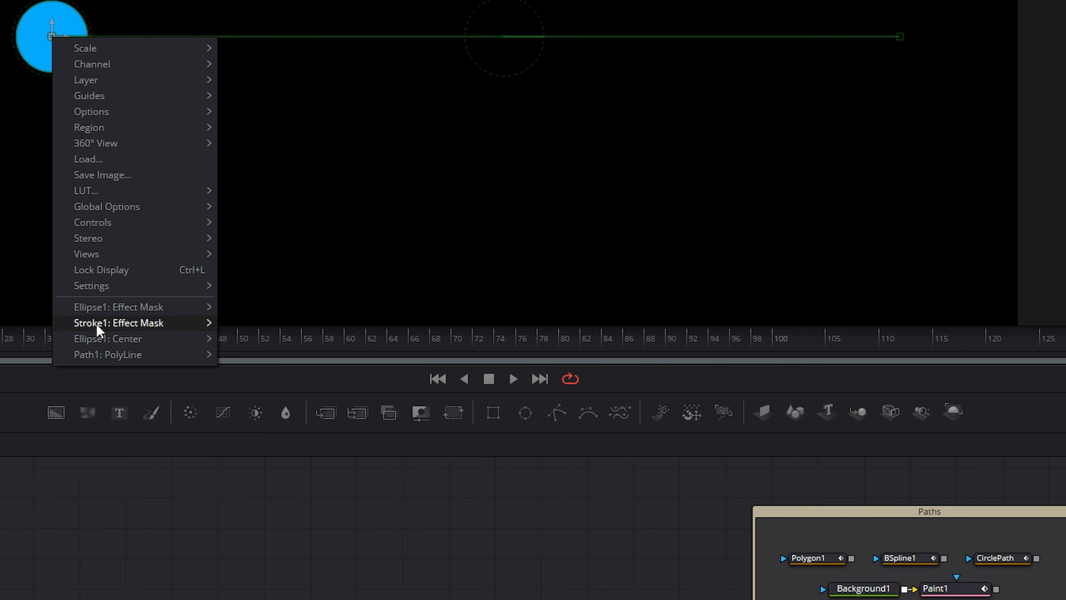
mouse_move(102, 308)
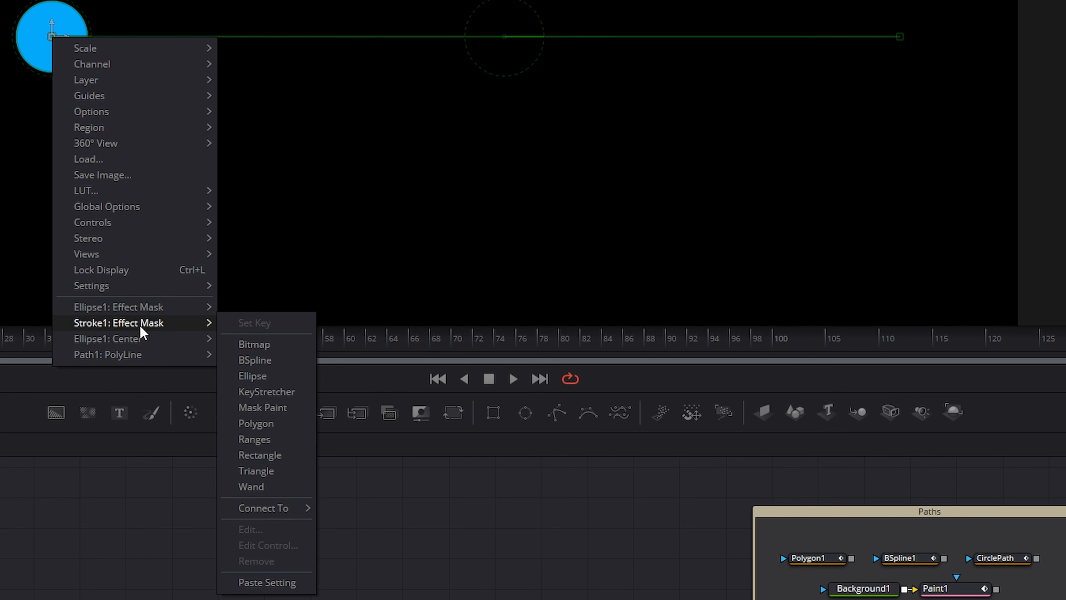
mouse_move(143, 346)
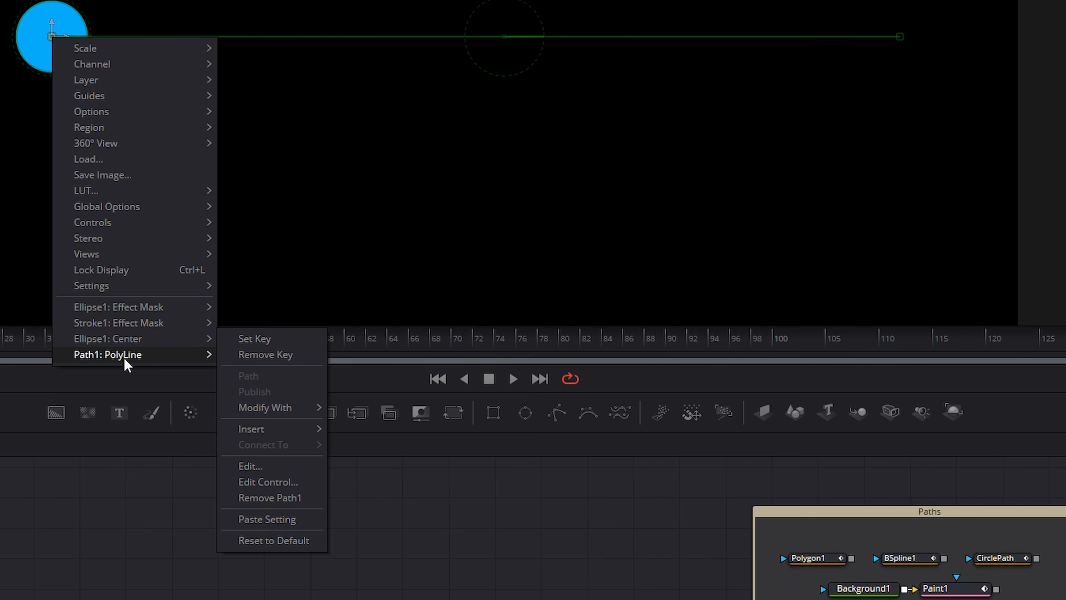
click(504, 59)
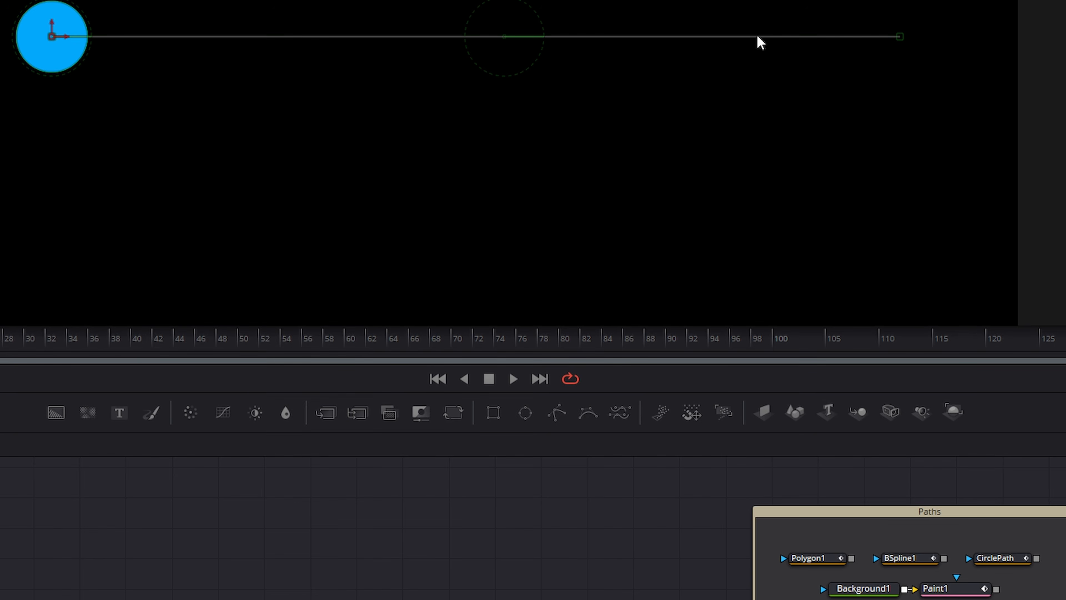
right_click(760, 42)
mouse_move(824, 338)
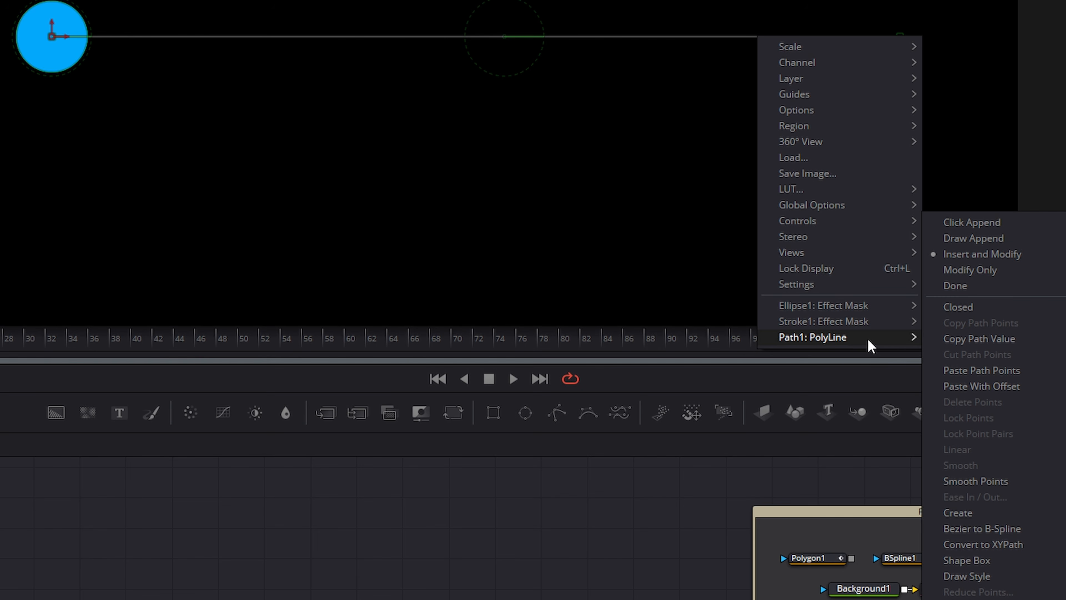
drag(933, 2, 3, 108)
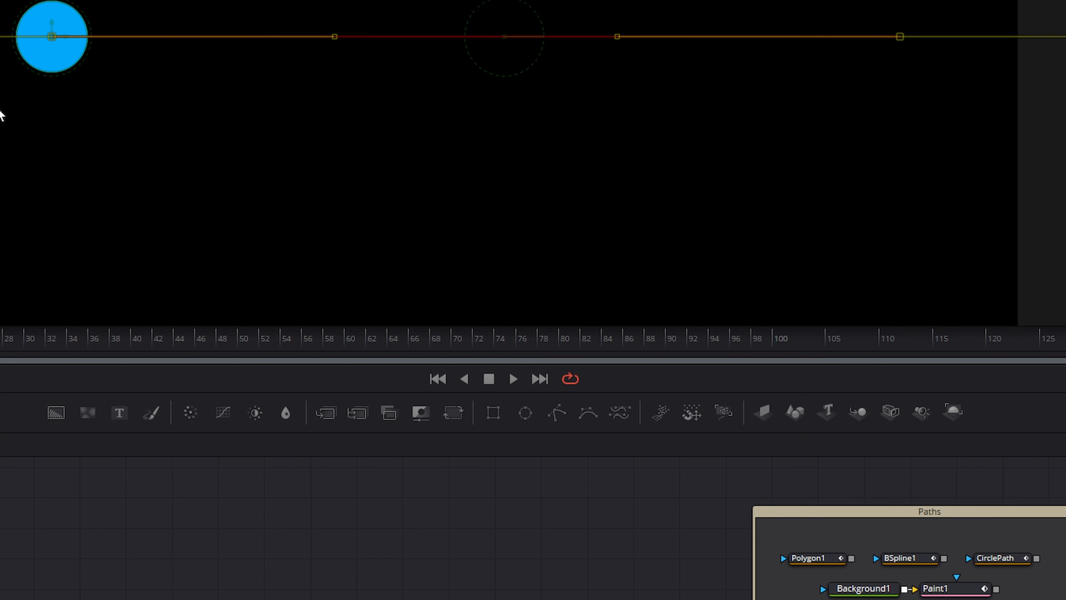
Test Click Append and Insert and Modify on the motion path, undoing the end-point move
right_click(287, 38)
mouse_move(252, 338)
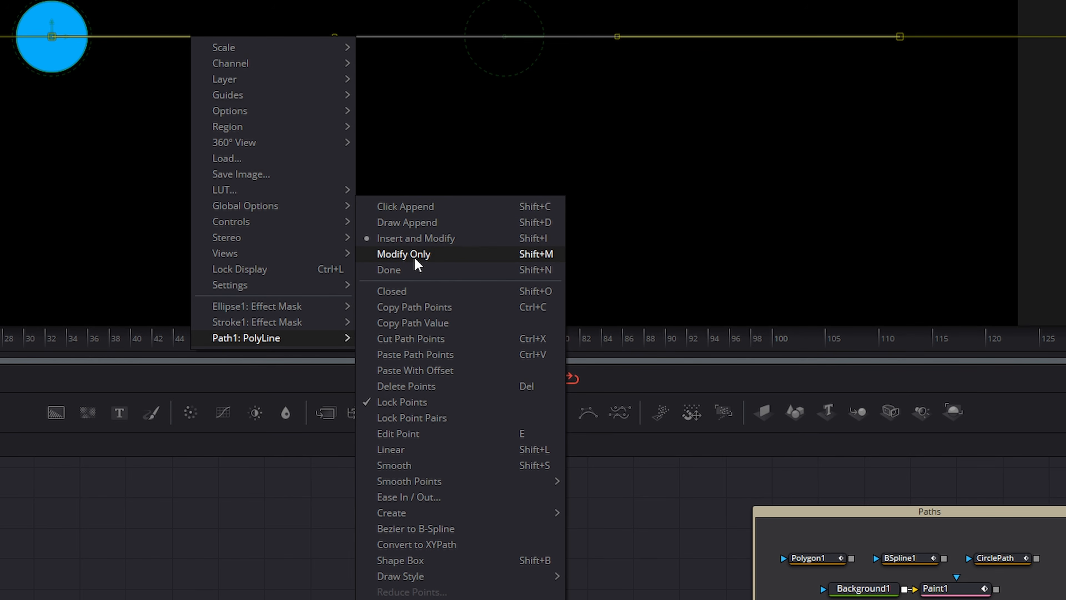
click(414, 207)
click(852, 220)
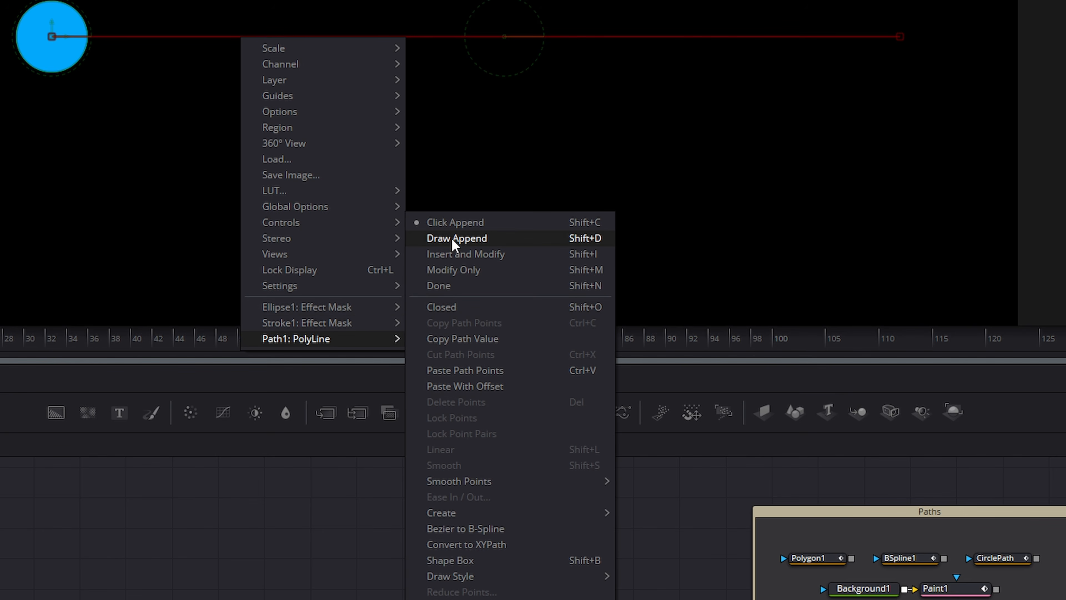
click(461, 262)
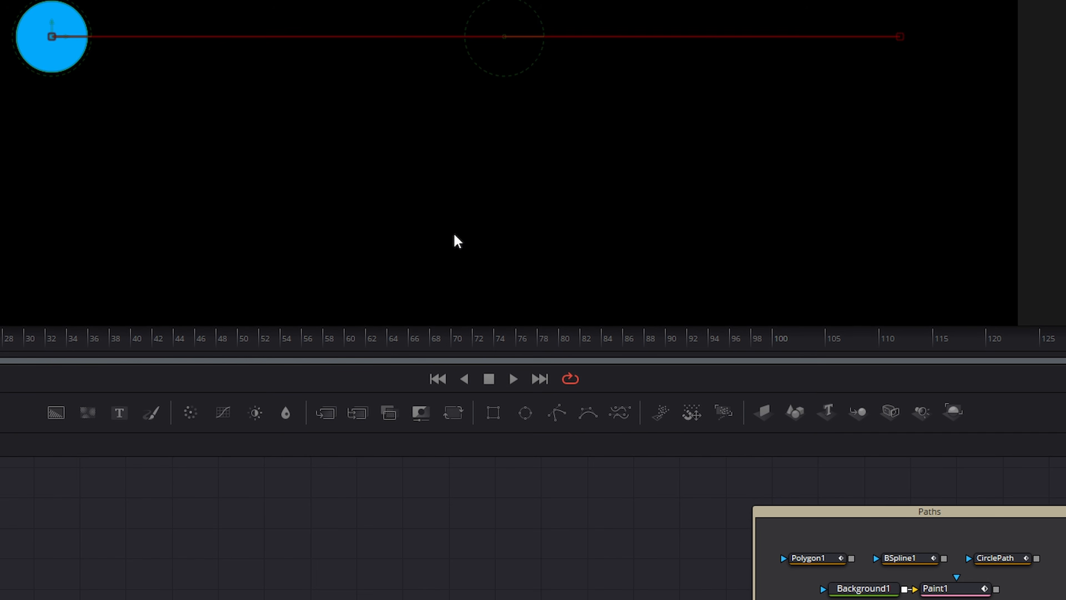
click(270, 37)
drag(899, 36, 899, 75)
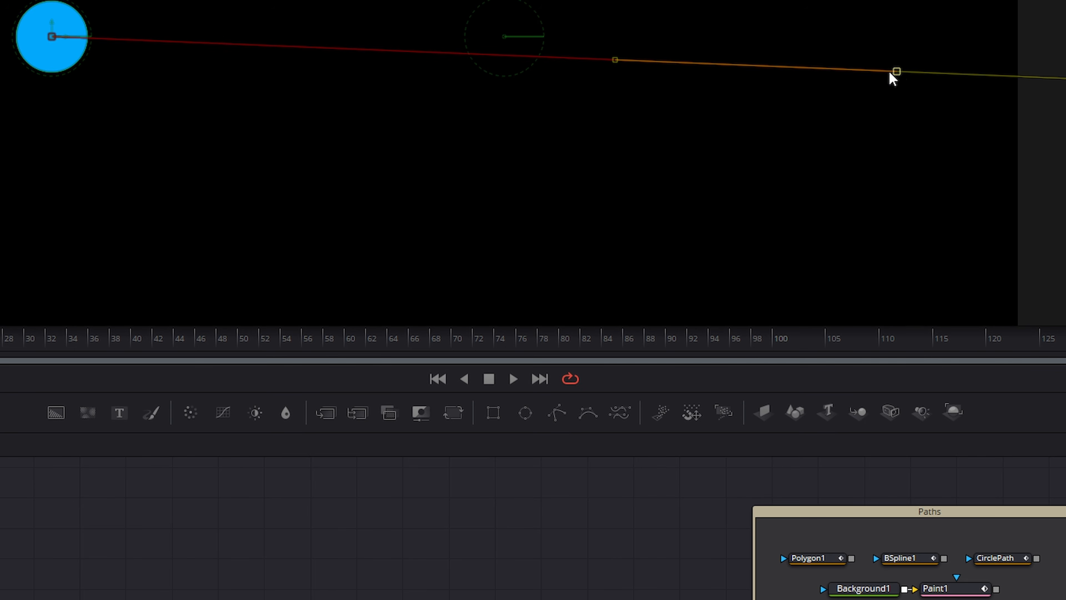
key(ctrl+z)
Switch the path to Modify Only, test-drag the end point, then undo it
right_click(306, 39)
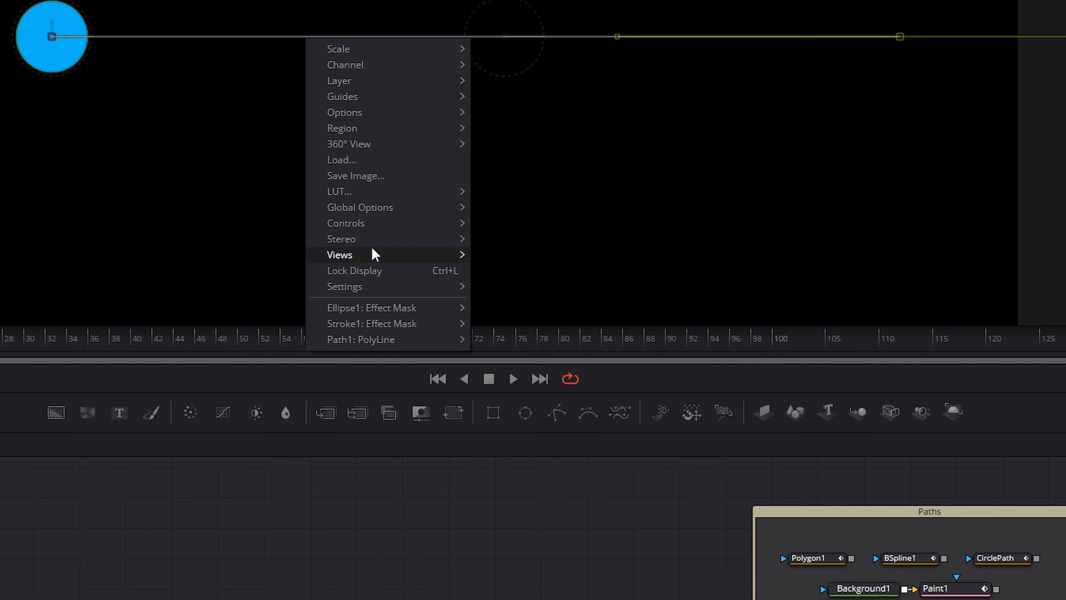
mouse_move(363, 341)
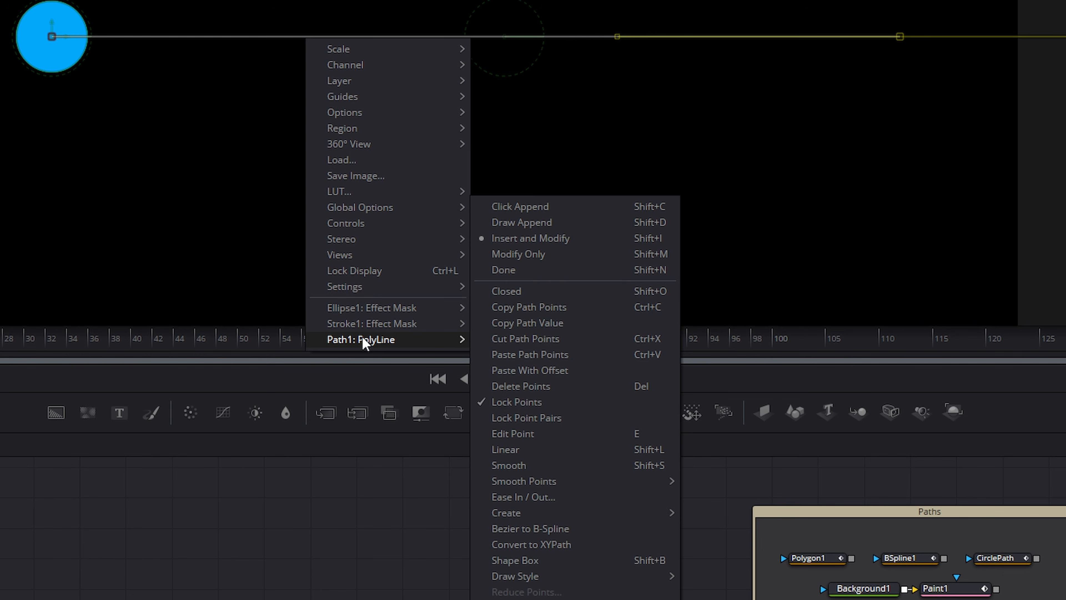
click(527, 257)
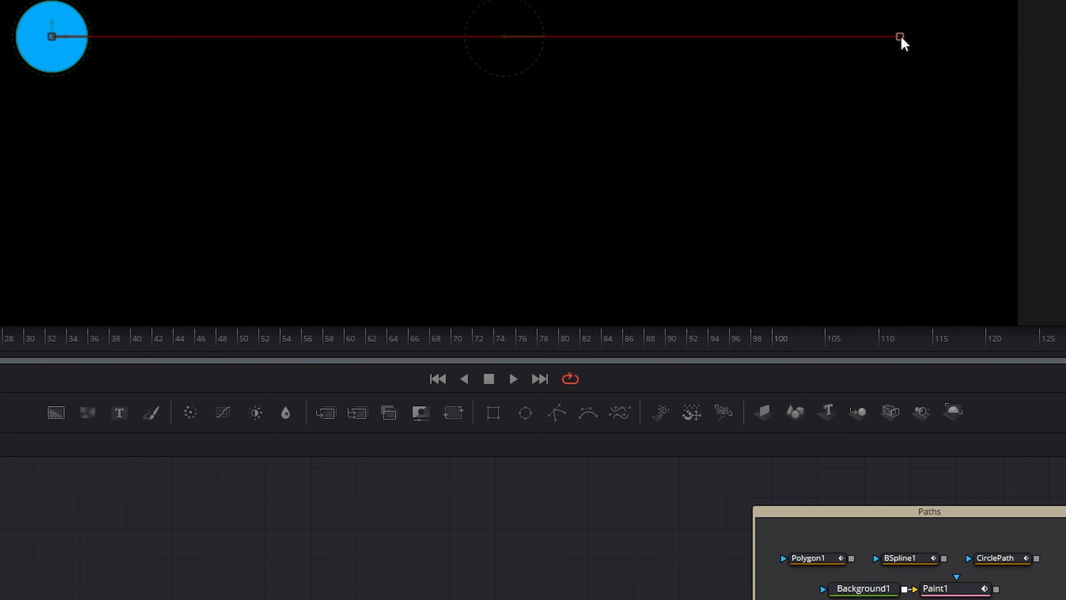
drag(901, 38, 885, 47)
click(326, 39)
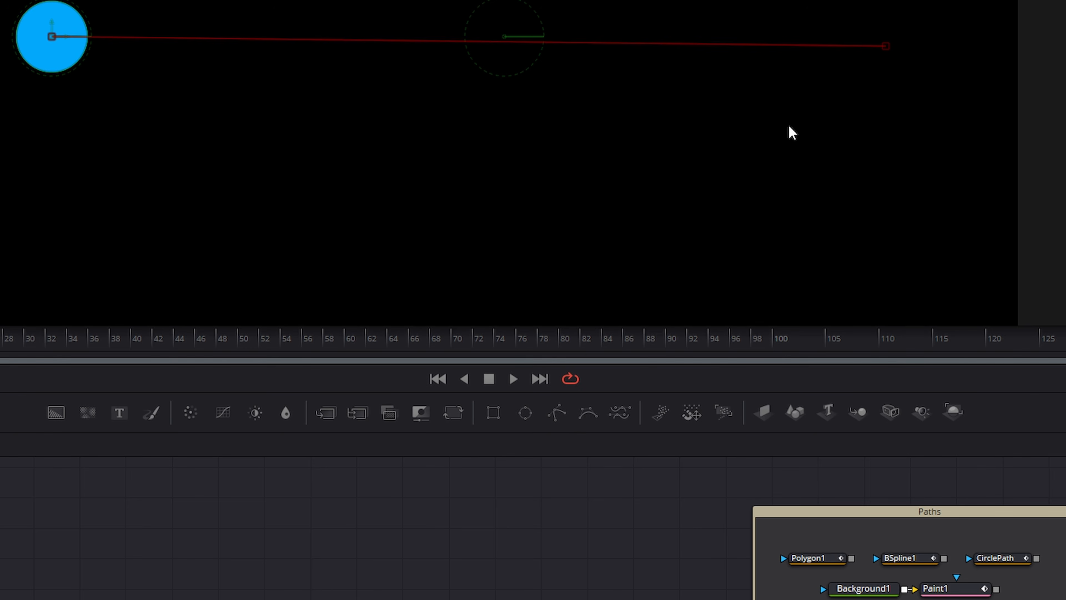
key(ctrl+z)
Finish editing Path1's polyline with Done, leaving a straight horizontal path
right_click(277, 38)
mouse_move(329, 337)
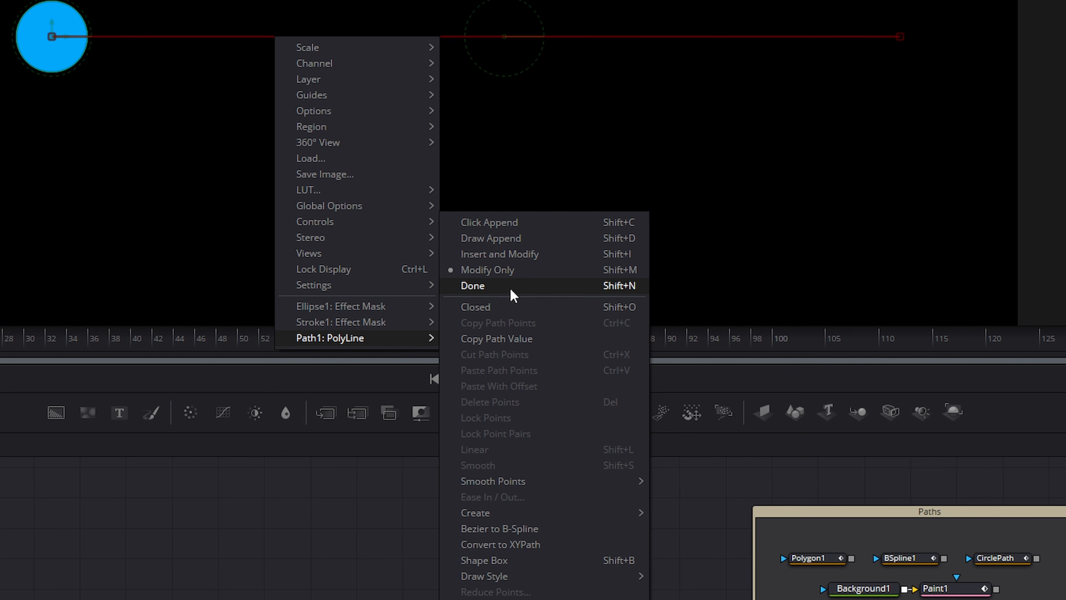
click(482, 290)
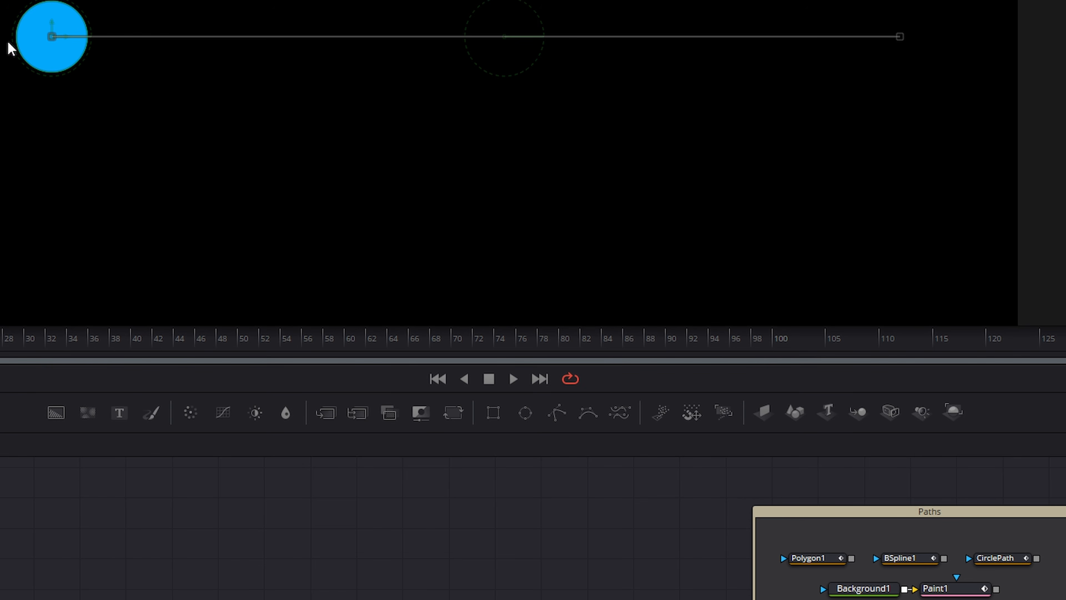
Re-enable Insert and Modify on the Path1 polyline and make the motion path closed
right_click(296, 43)
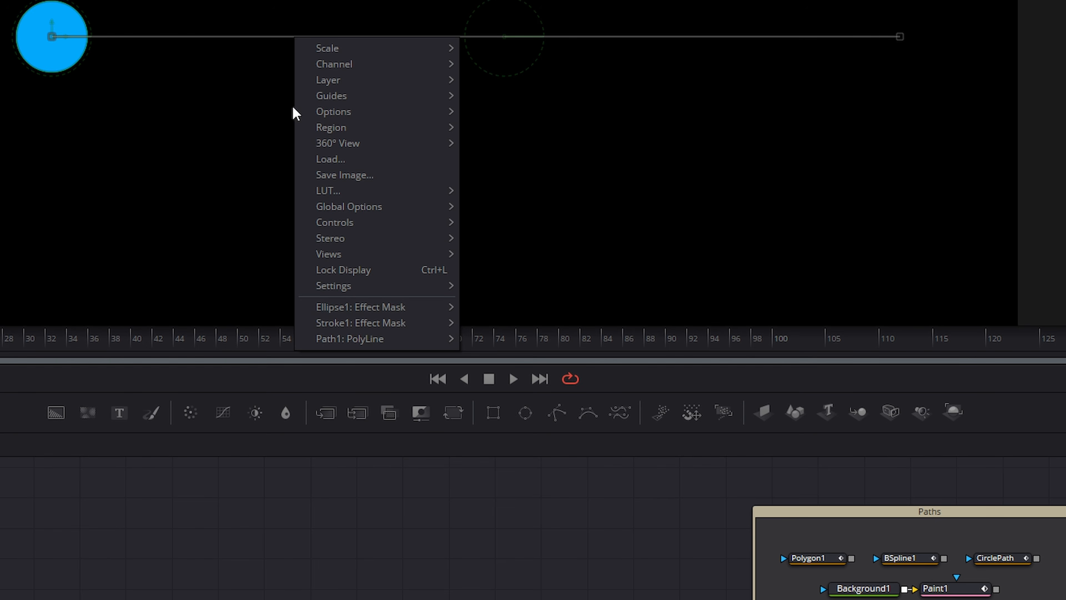
mouse_move(365, 341)
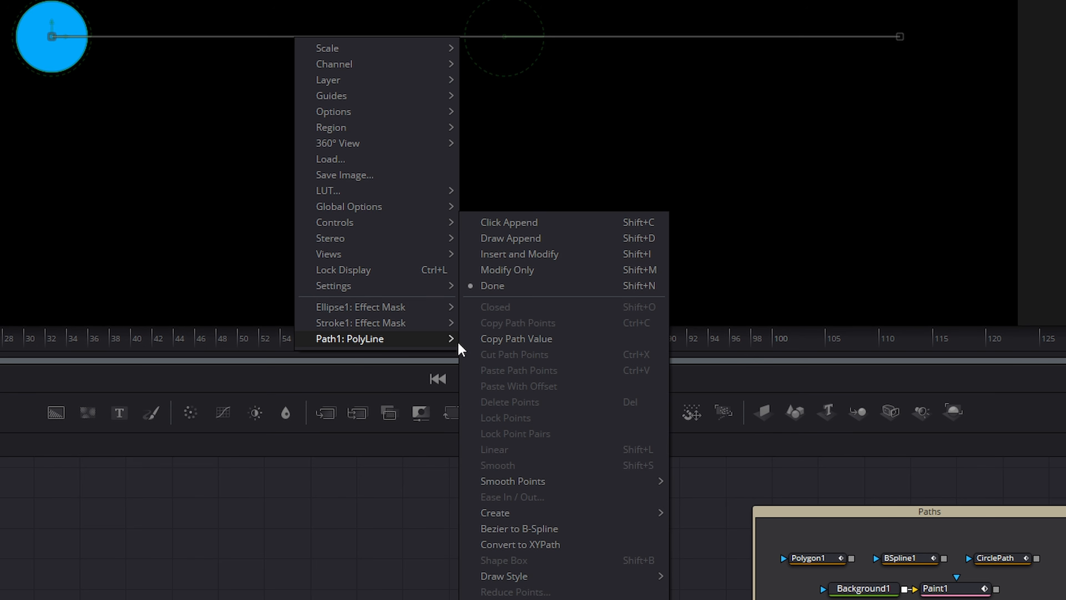
click(511, 255)
right_click(282, 44)
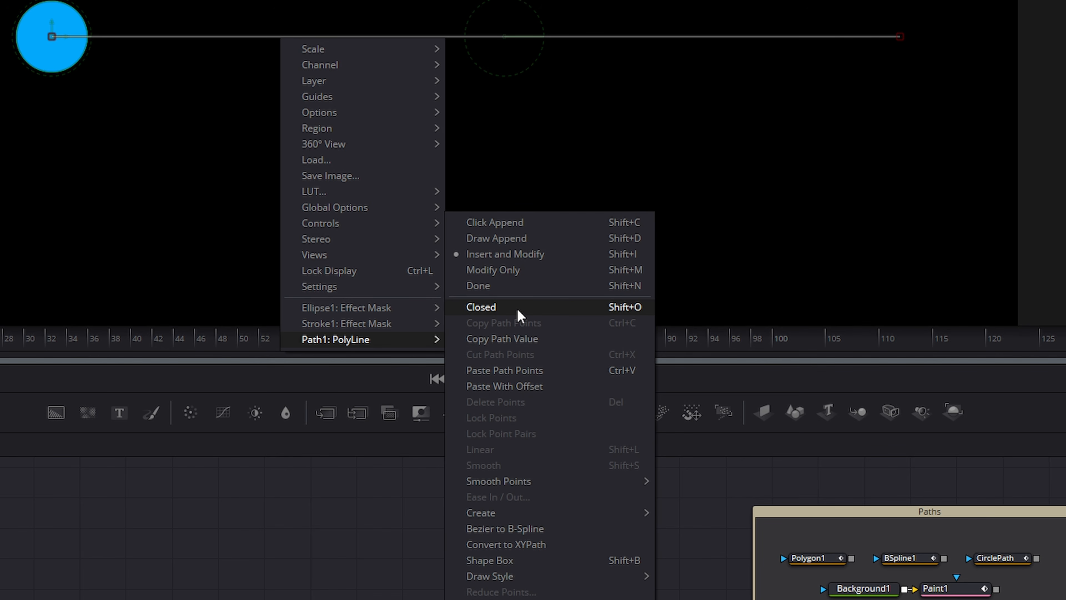
click(523, 317)
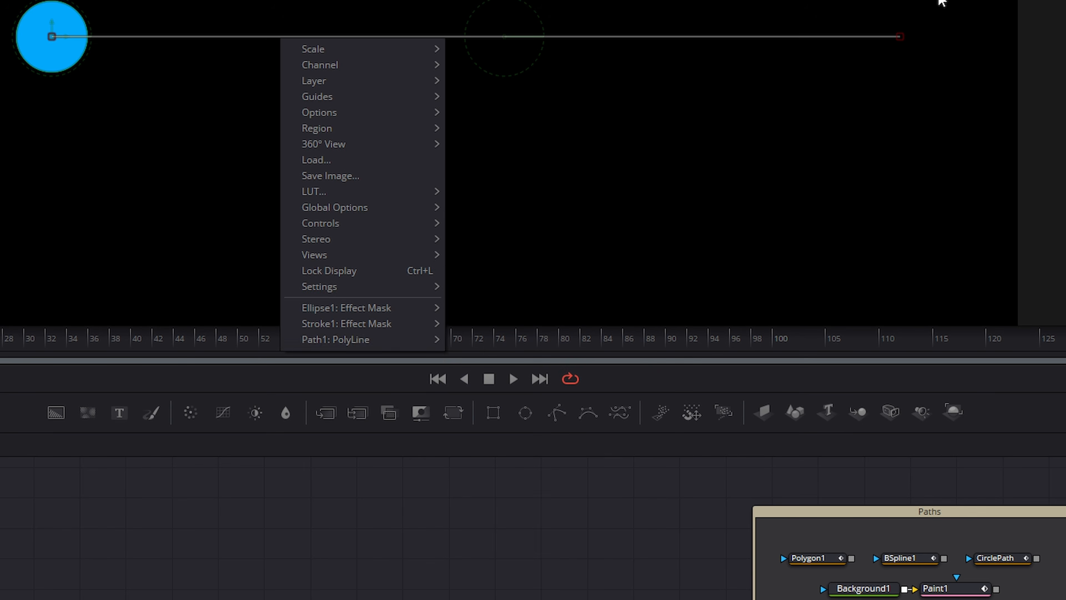
Marquee-select the motion path's right end point
drag(939, 1, 3, 86)
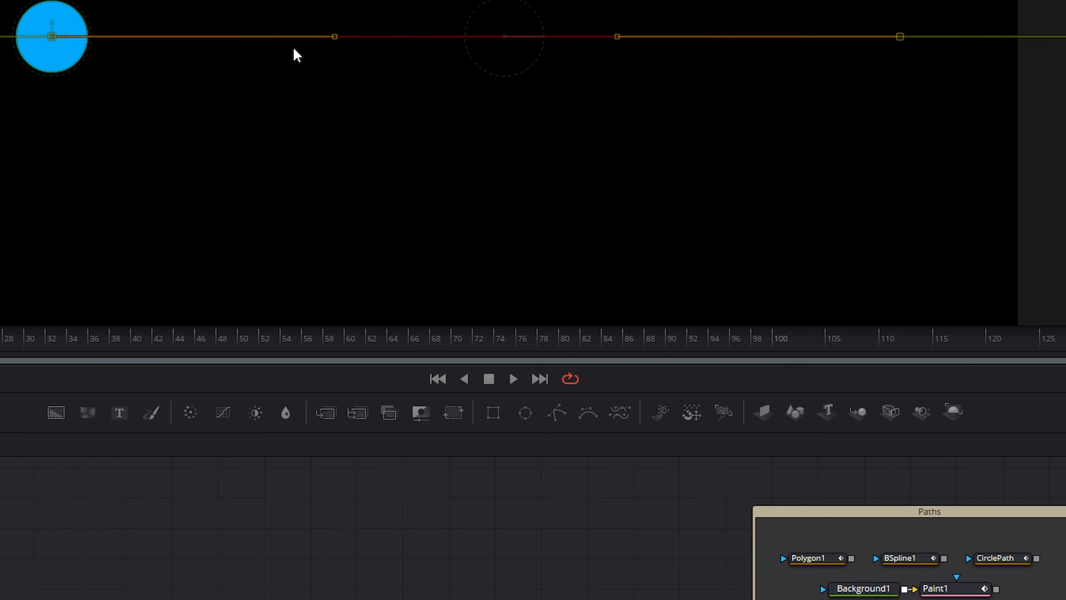
right_click(324, 39)
mouse_move(383, 348)
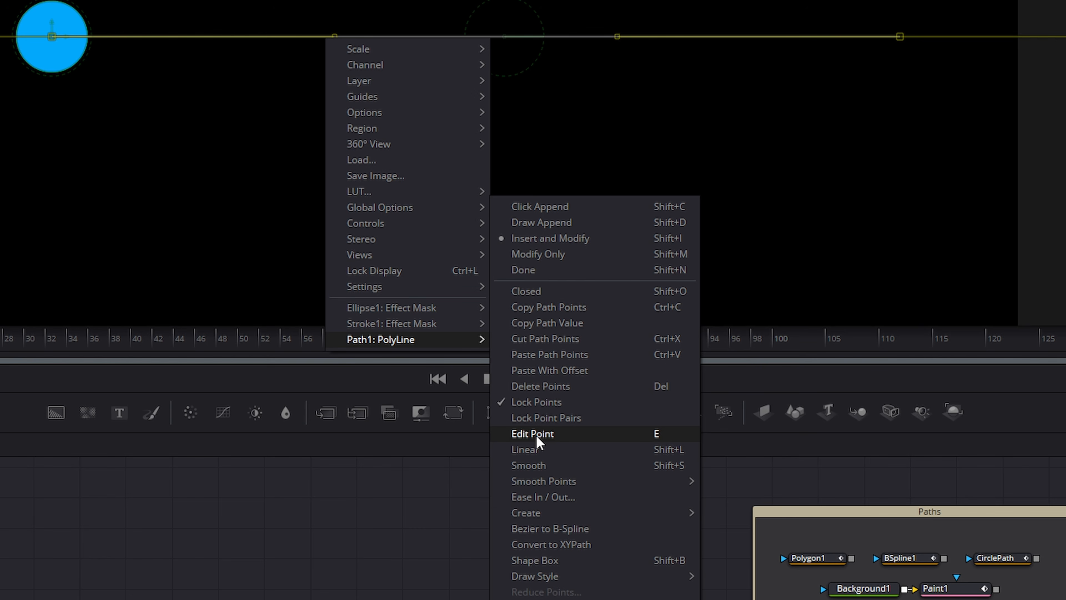
click(764, 194)
click(760, 66)
drag(807, 1, 937, 103)
Use Edit Point to move the selected path point to X 0.8
right_click(633, 193)
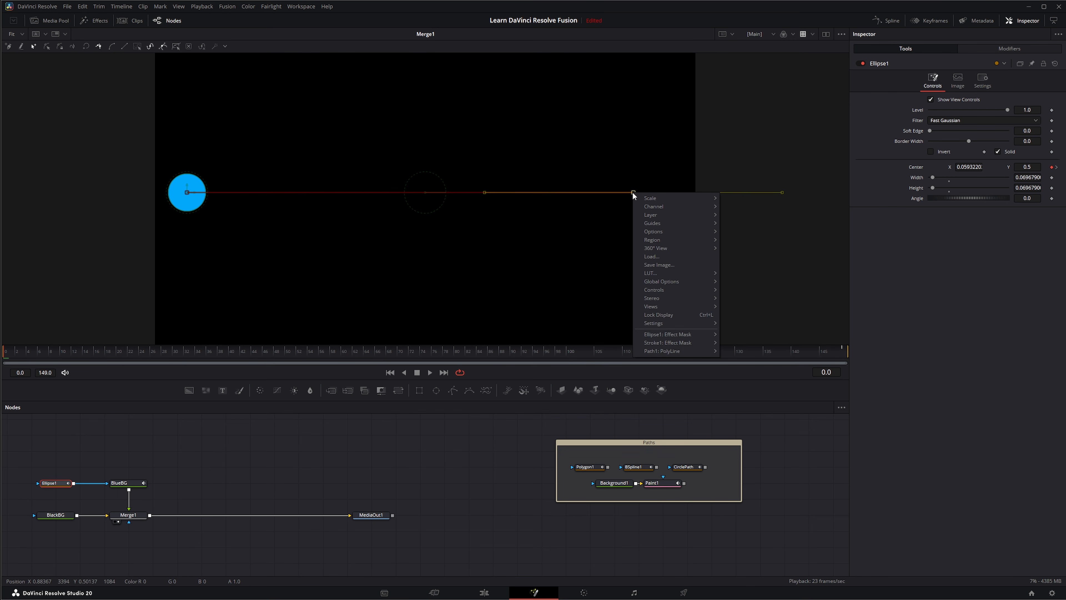
mouse_move(657, 353)
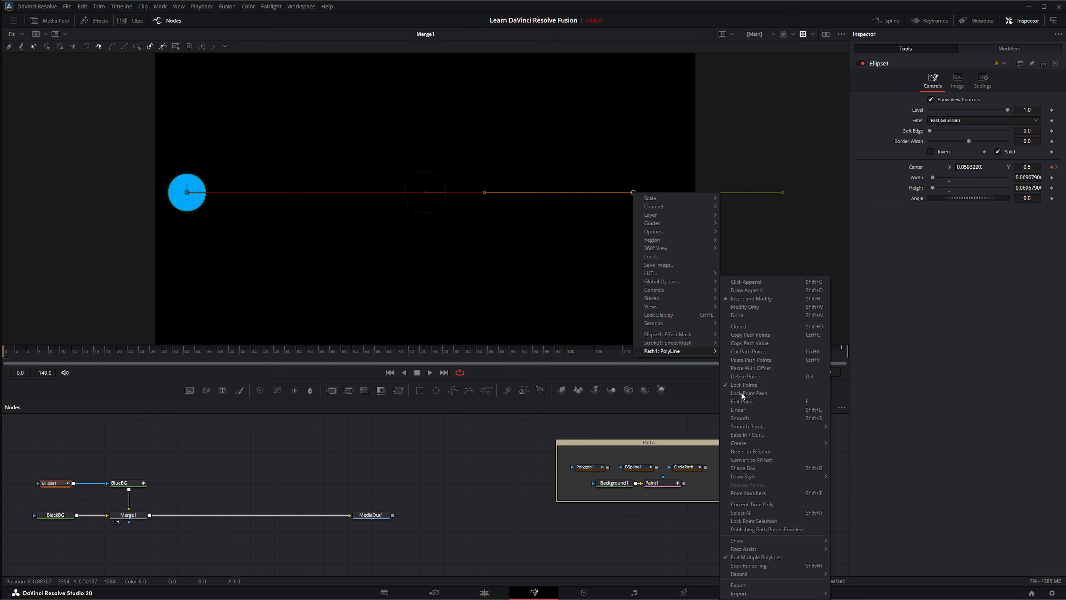
click(744, 400)
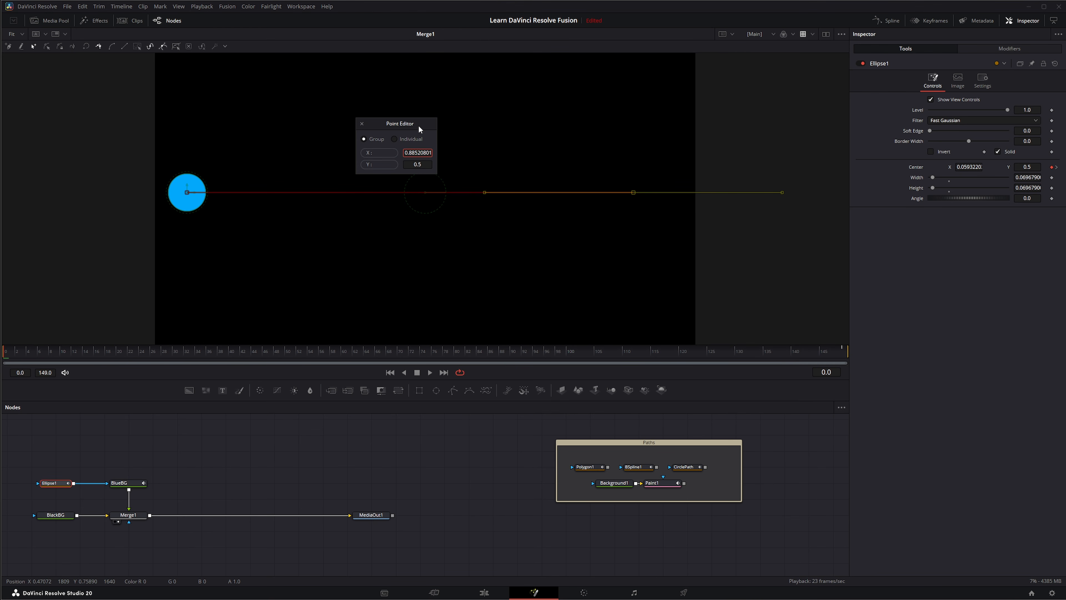
drag(419, 128, 370, 132)
double_click(378, 156)
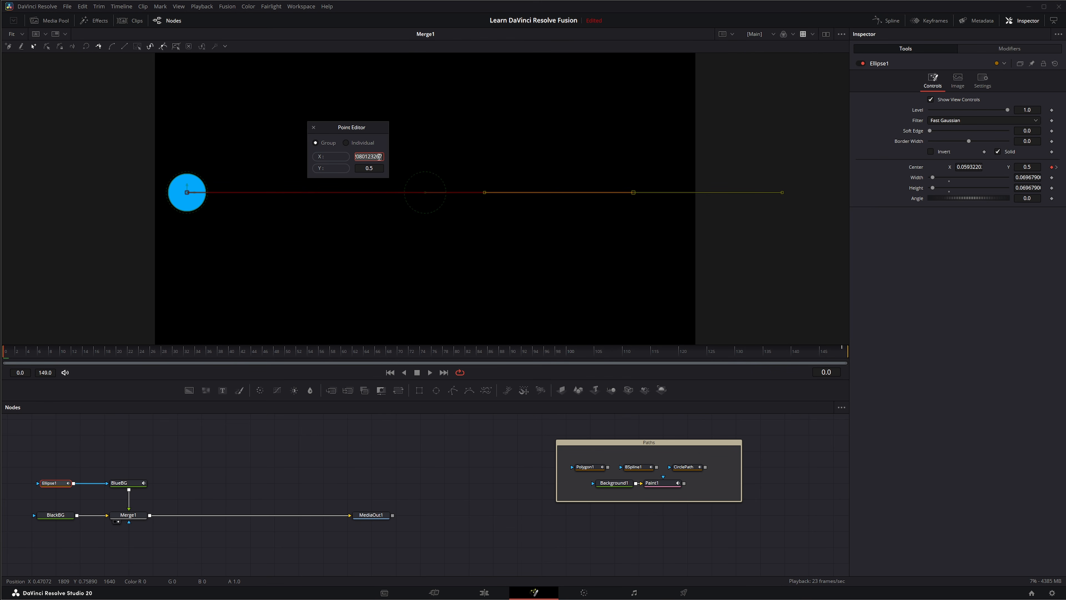
text(.8)
key(Tab)
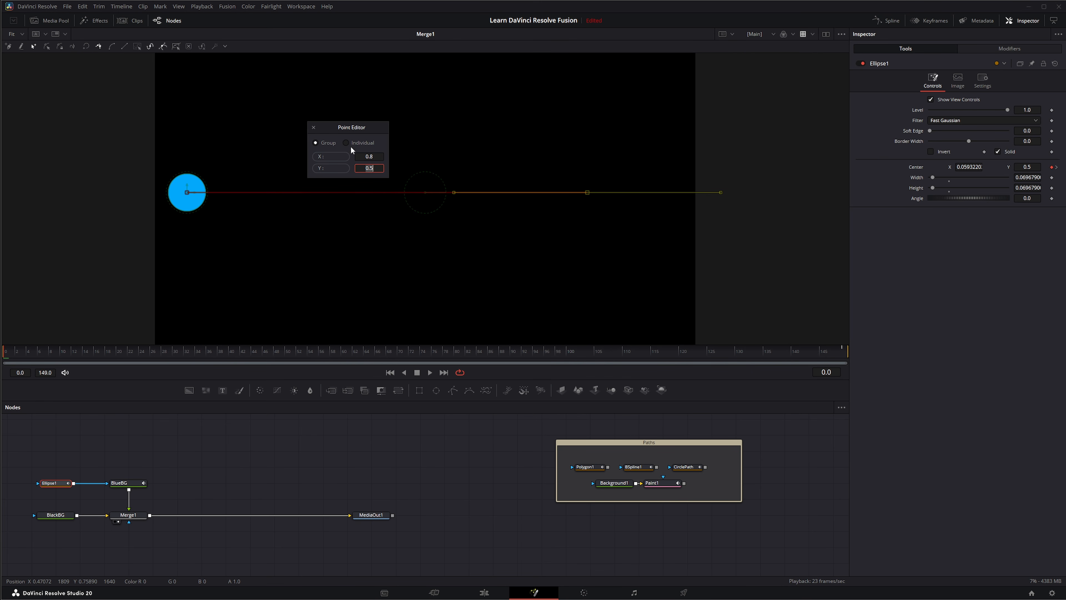
click(314, 128)
right_click(311, 194)
mouse_move(340, 352)
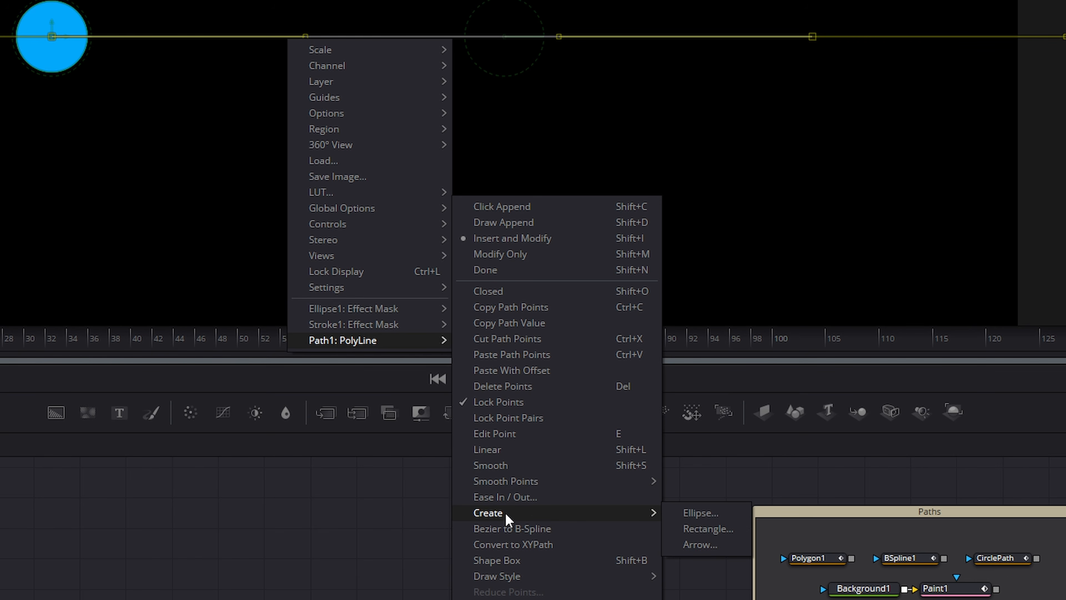
Select the path end point, dismiss the Shape Box warning, then marquee-select several path points
mouse_move(507, 514)
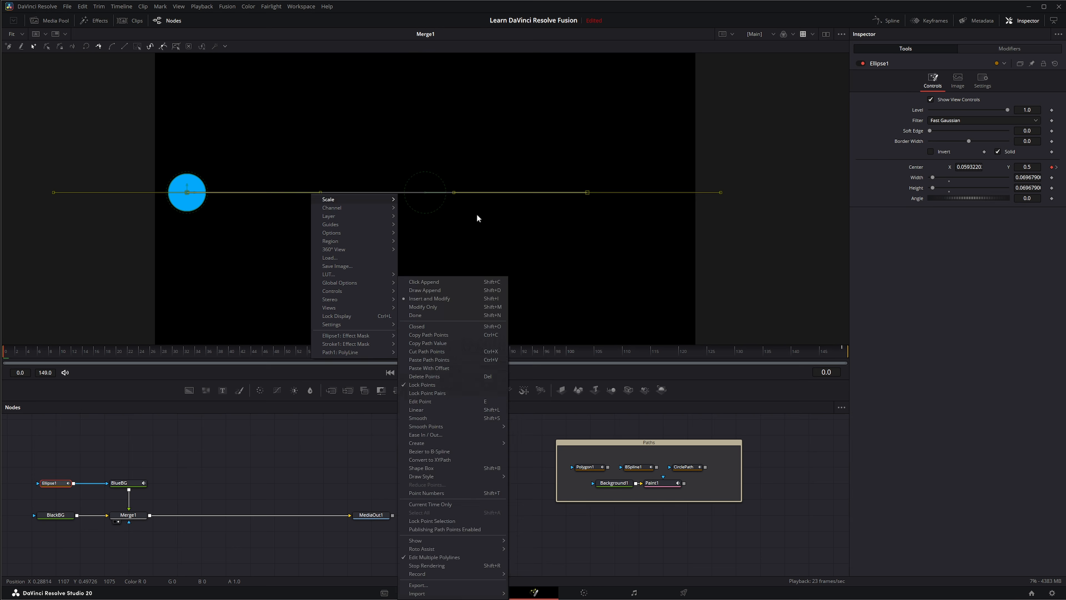
click(534, 242)
drag(617, 157, 604, 281)
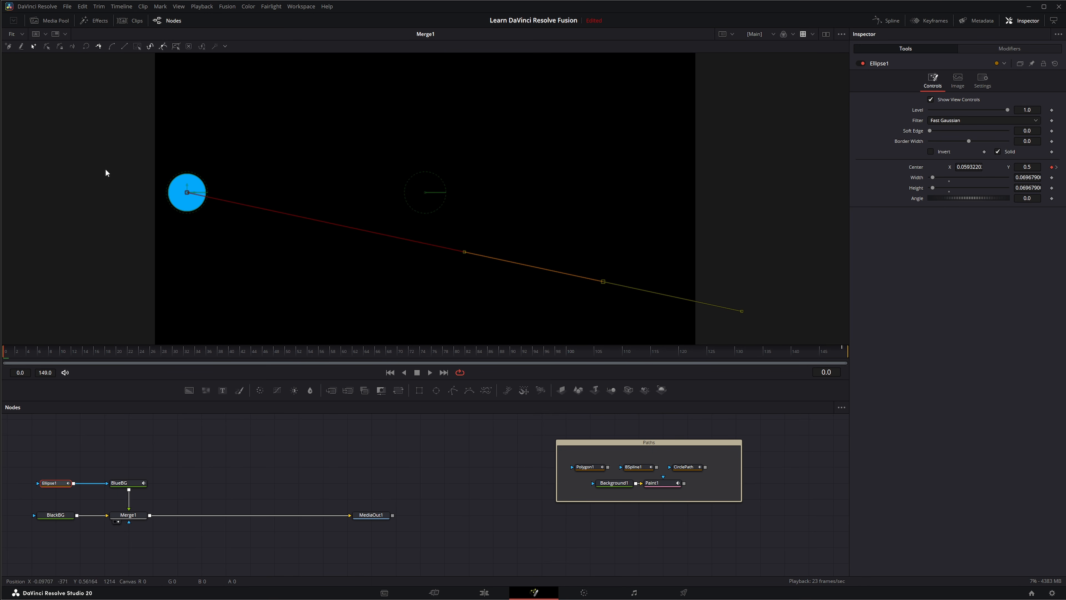
right_click(463, 251)
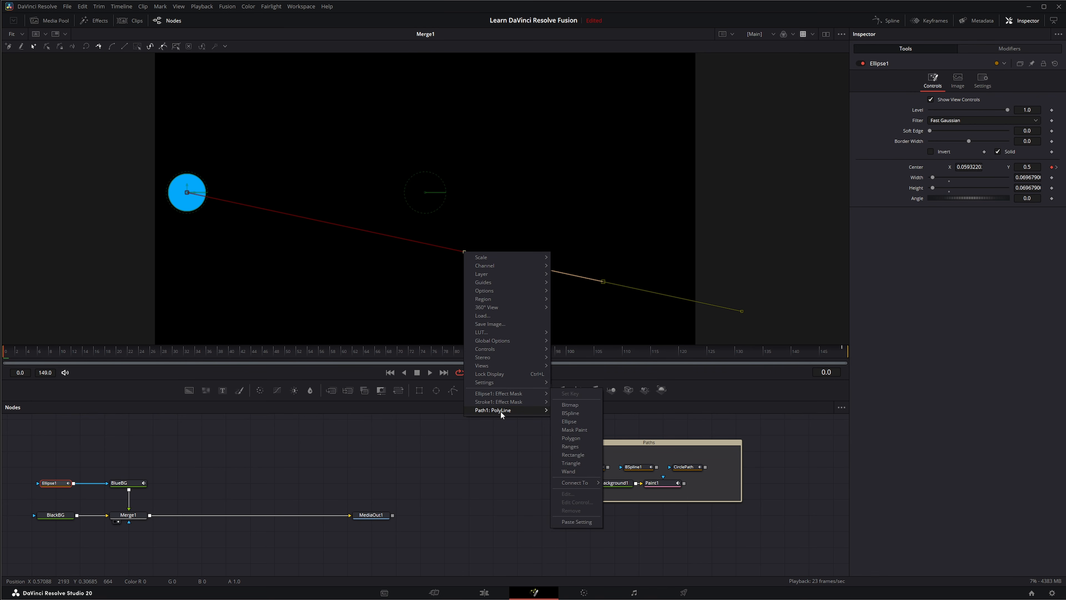
mouse_move(501, 411)
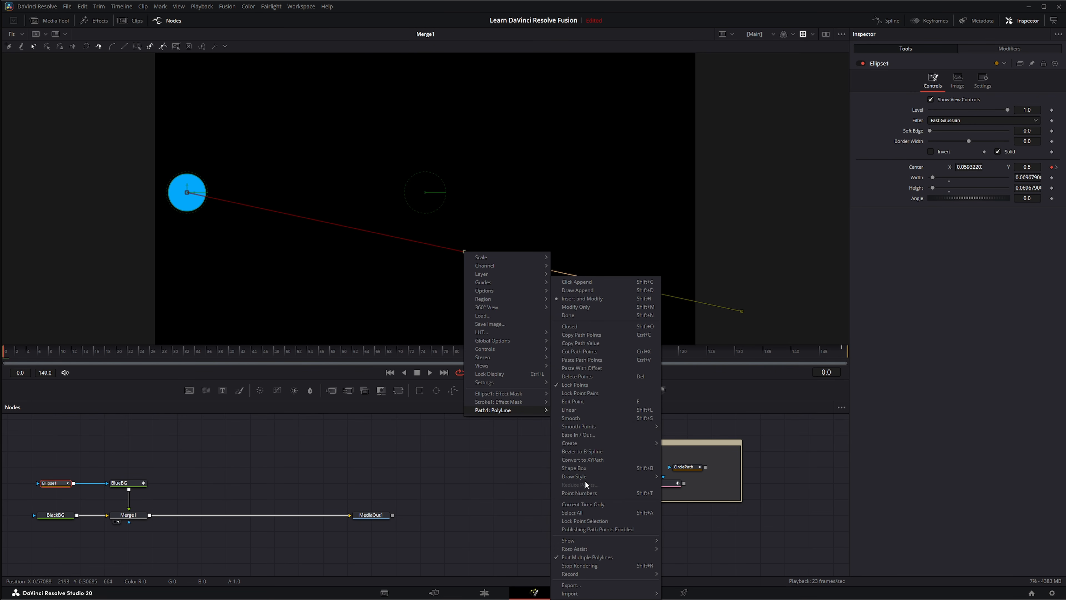
click(583, 468)
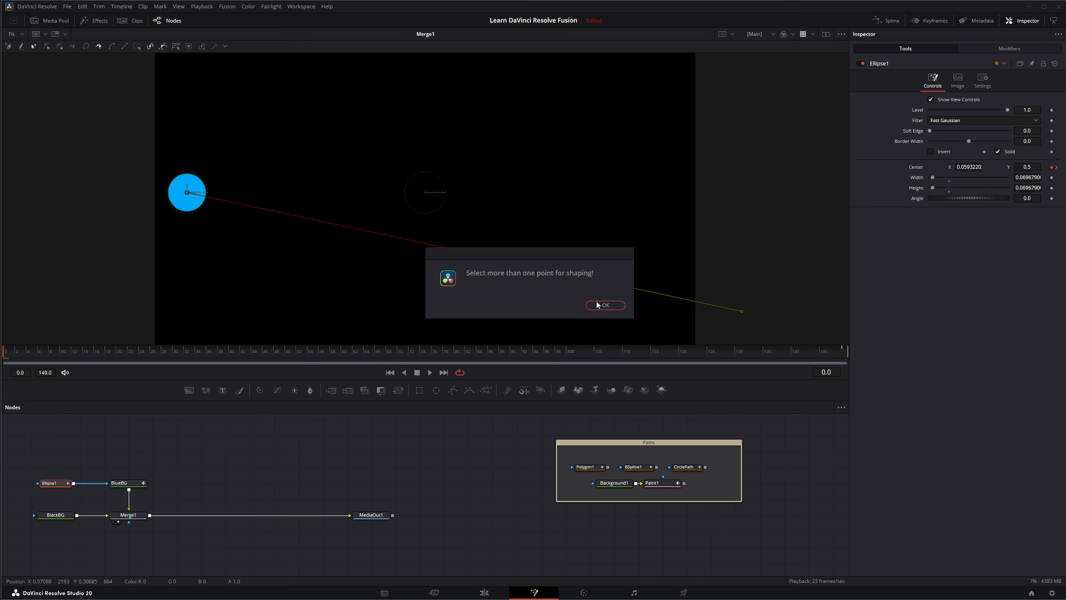
click(605, 305)
drag(154, 139, 678, 326)
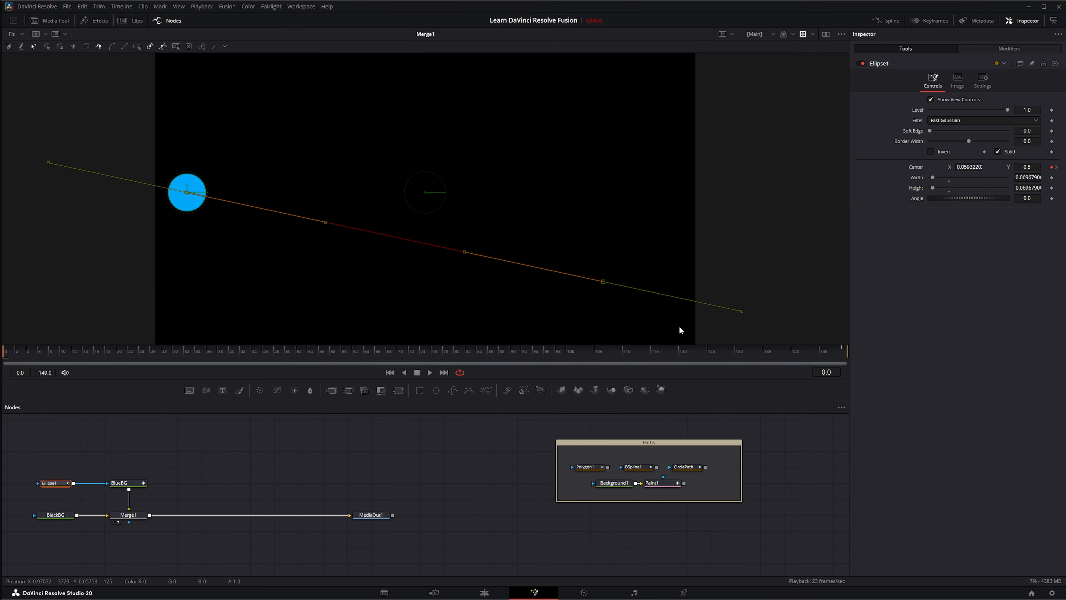
Stretch the selected points with Shape Box, pulling the top up and the lower-right corner out, then turn Shape Box off
right_click(326, 222)
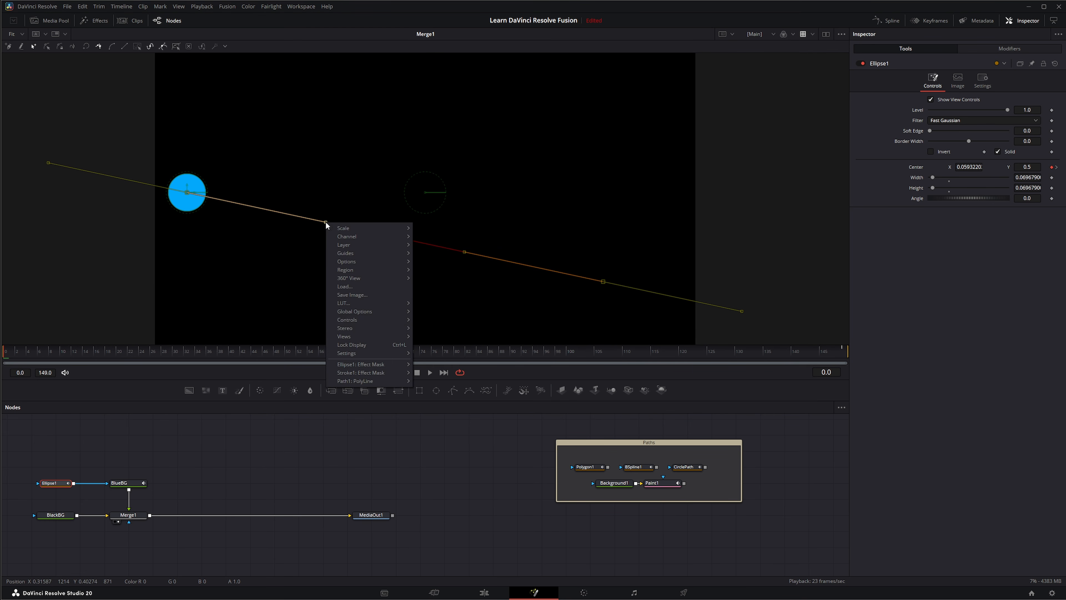
mouse_move(357, 380)
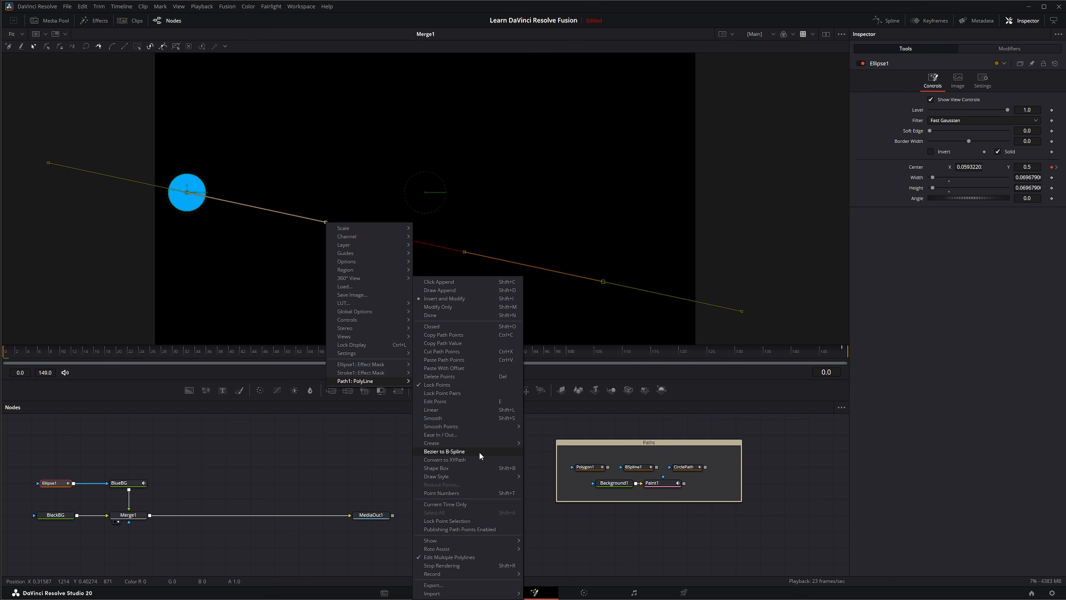
click(437, 467)
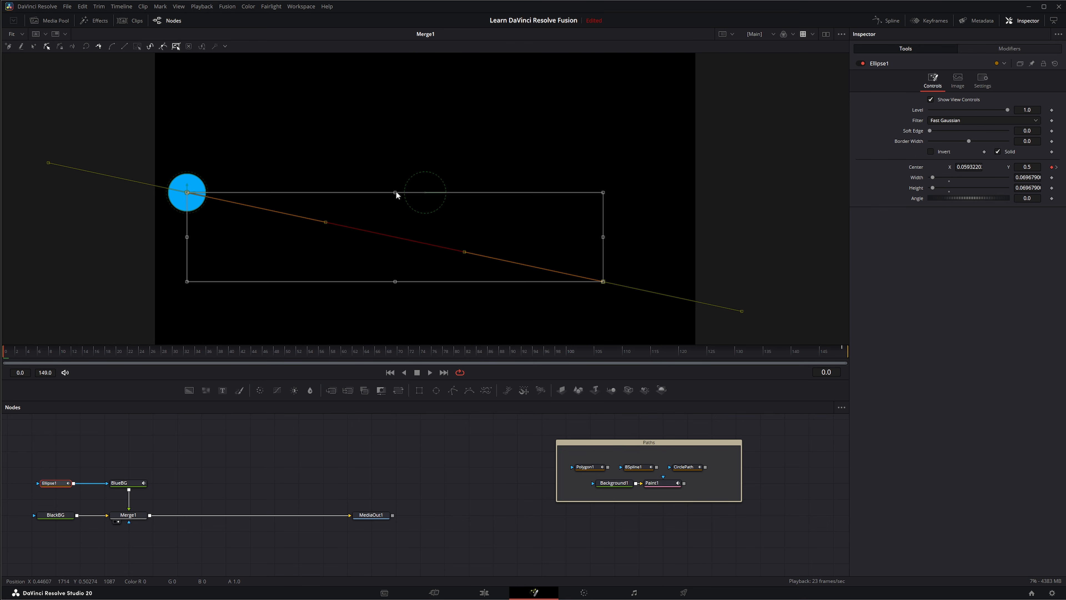
drag(395, 192, 399, 149)
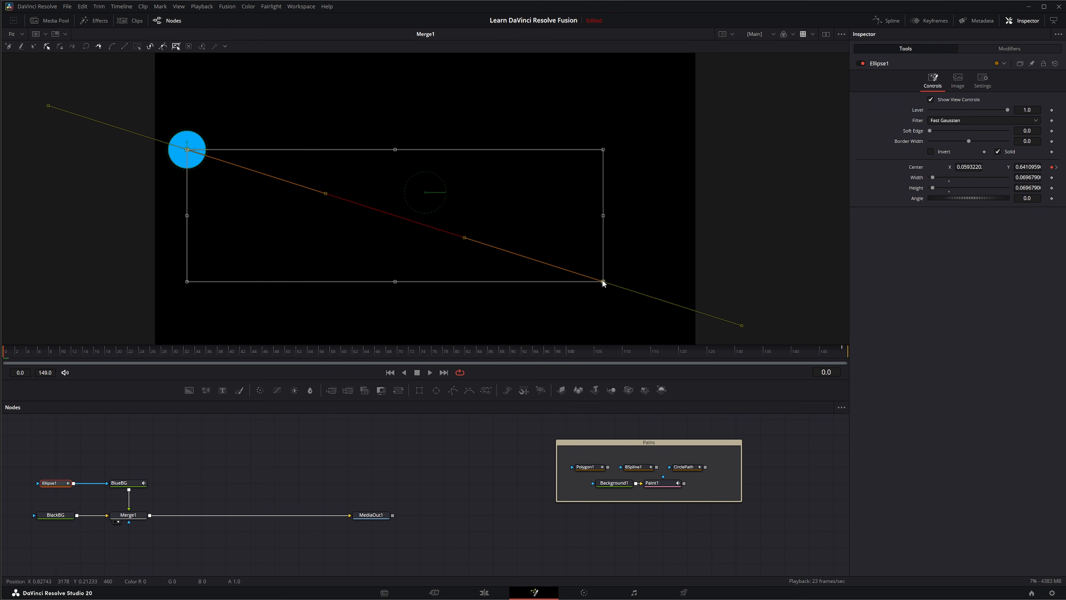
drag(603, 281, 634, 290)
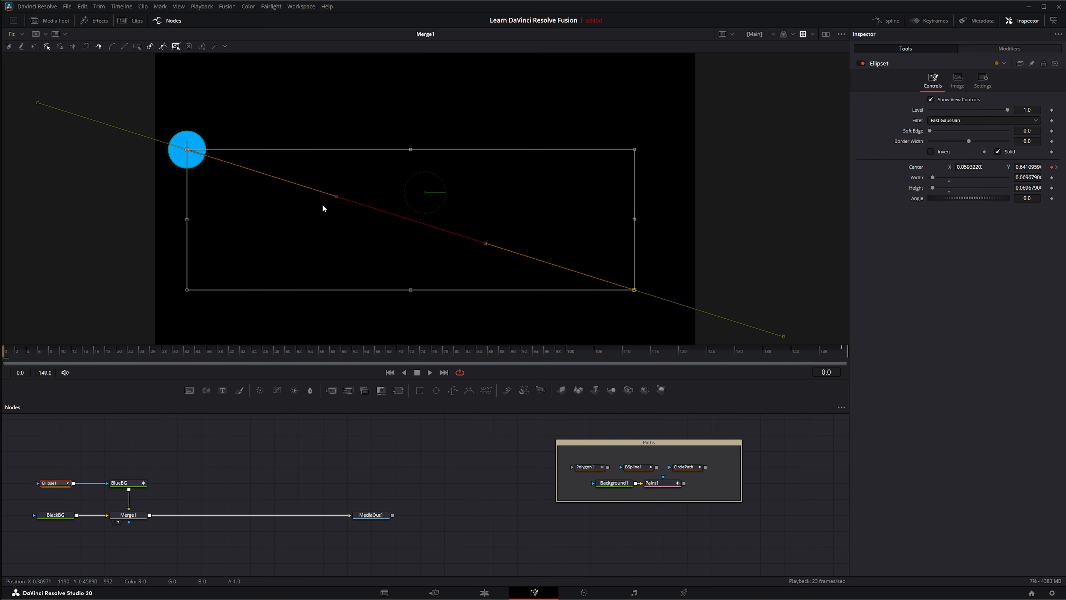
right_click(338, 198)
mouse_move(369, 355)
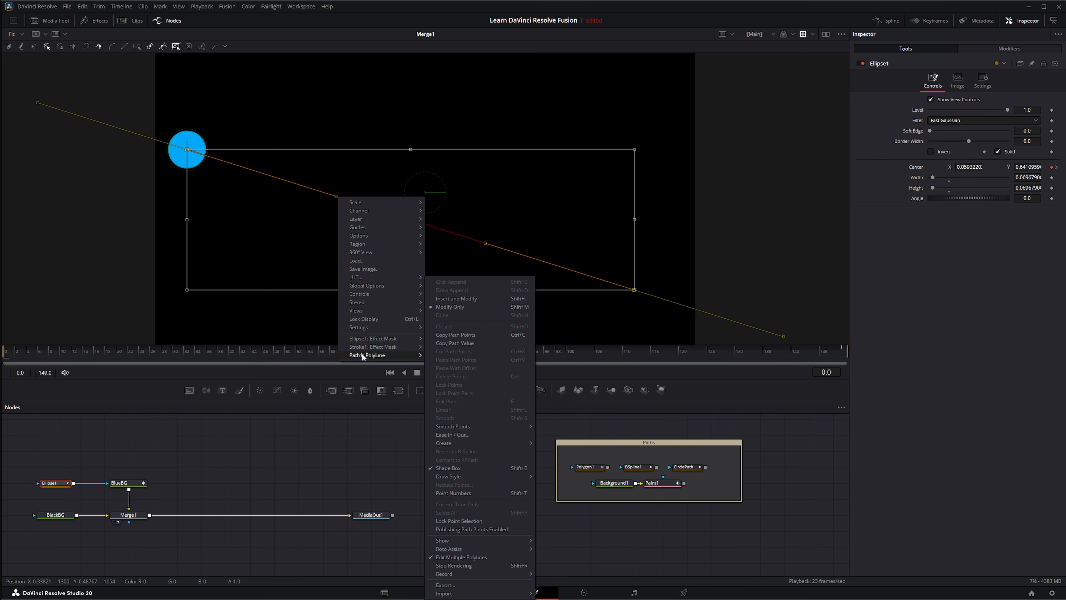
click(449, 467)
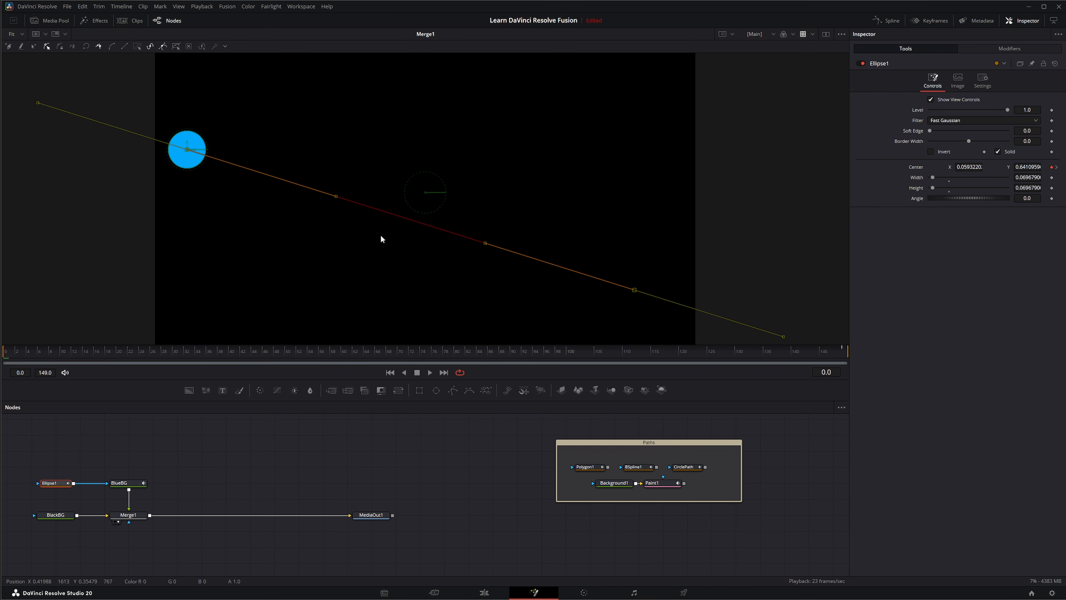
right_click(337, 195)
Show and then hide the motion path's point numbers, browsing the Show, Roto Assist and Import submenus
mouse_move(369, 353)
mouse_move(447, 476)
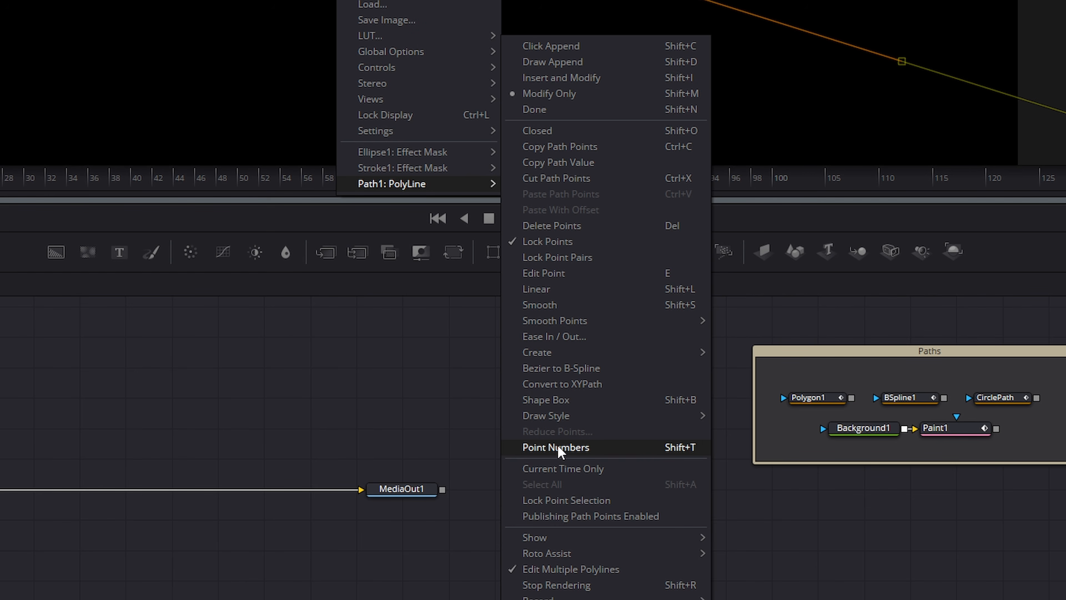
click(559, 447)
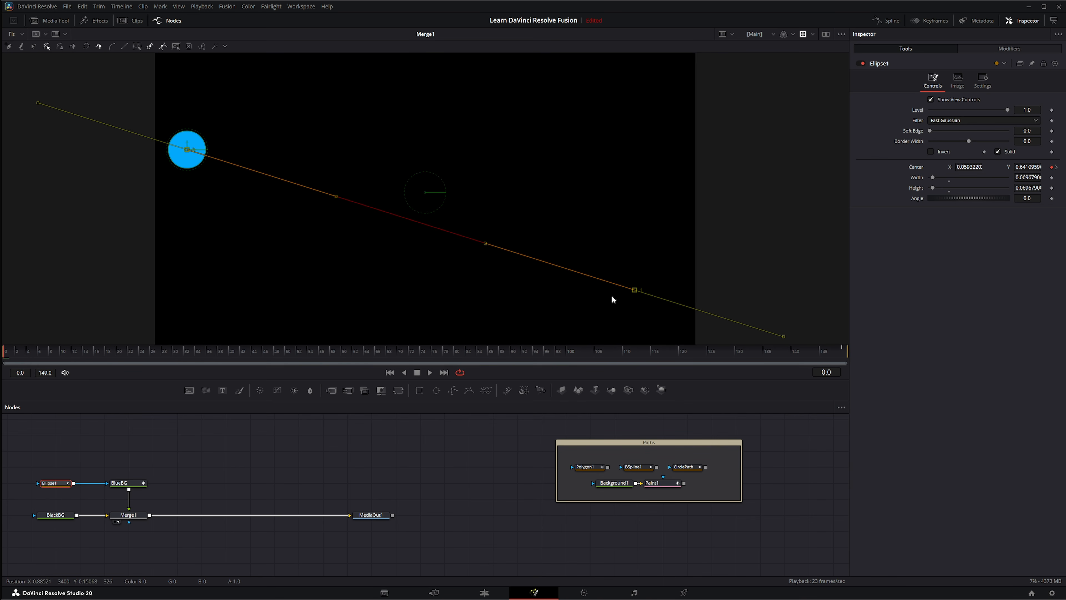
click(149, 190)
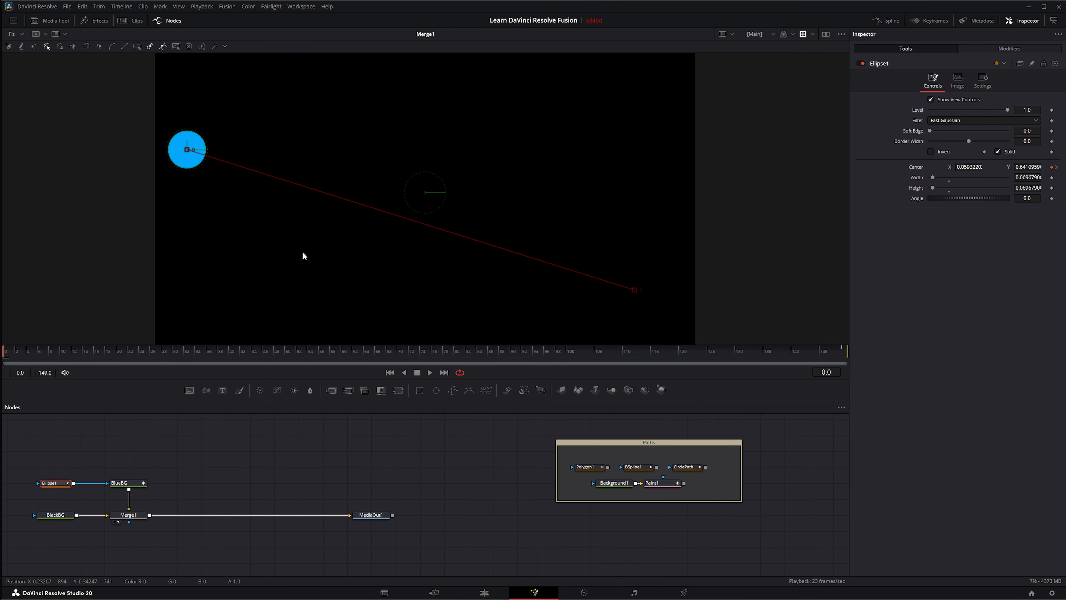
click(624, 280)
right_click(359, 203)
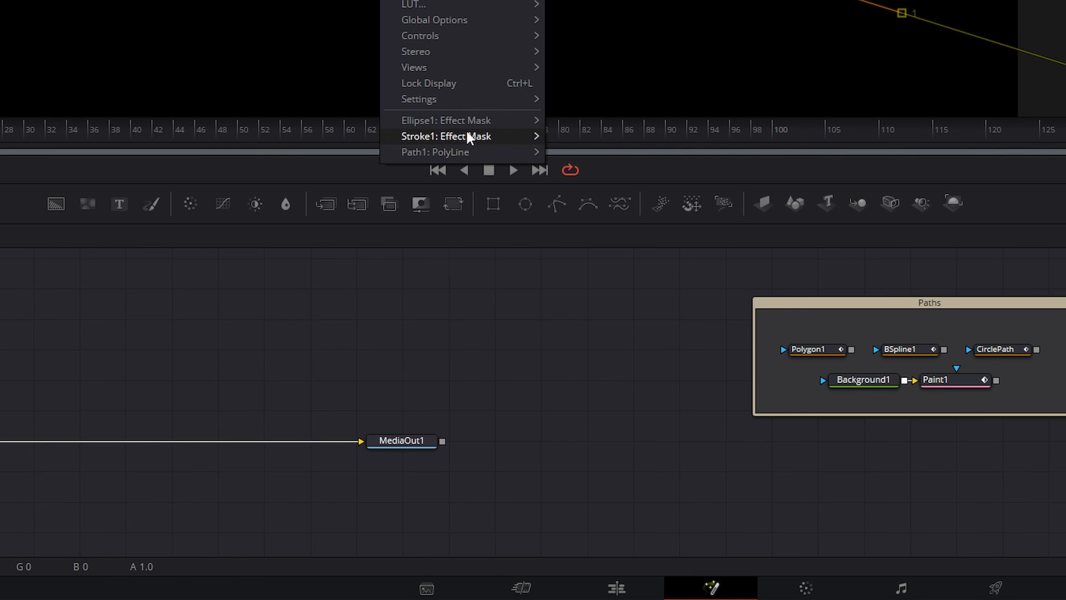
mouse_move(405, 364)
click(601, 400)
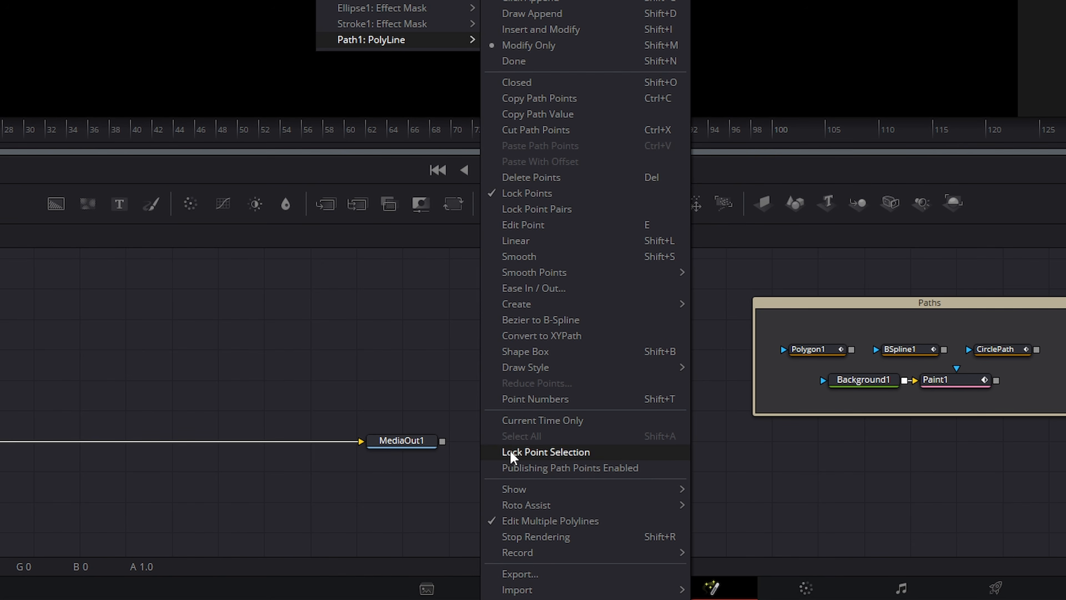
mouse_move(520, 491)
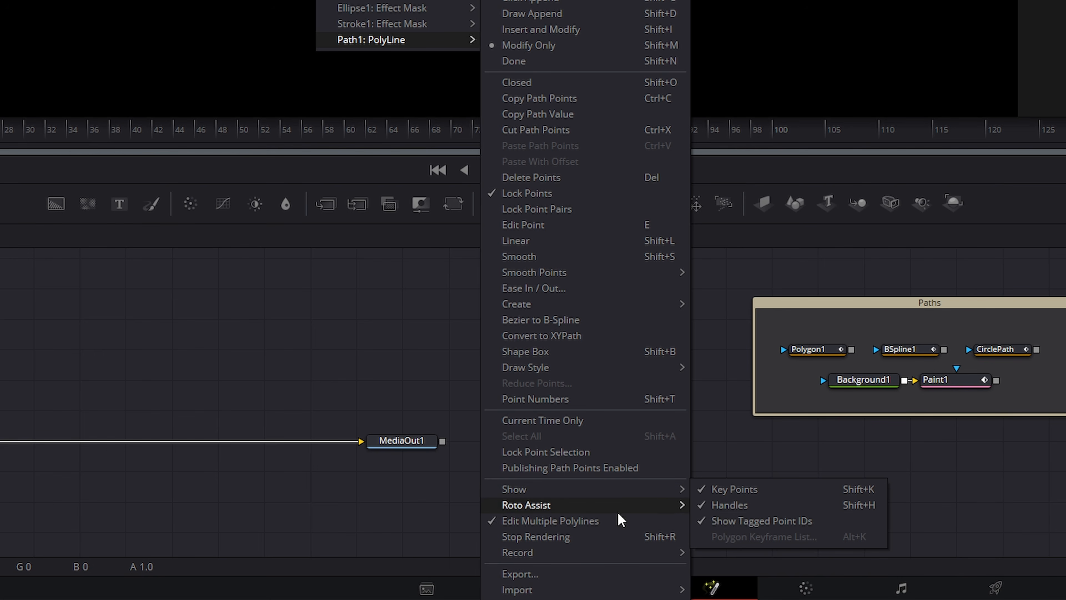
mouse_move(530, 509)
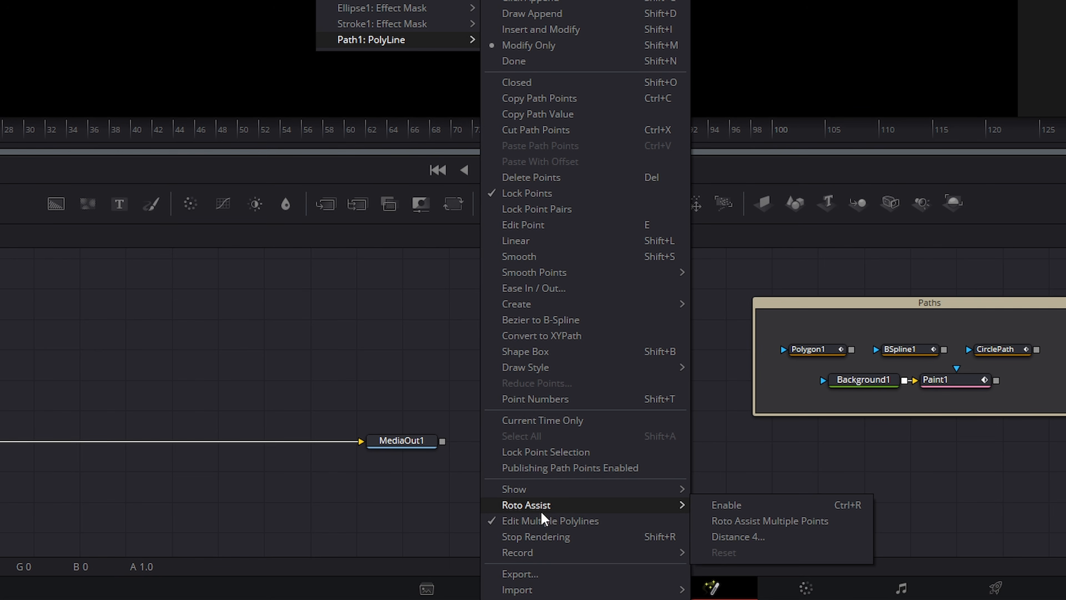
mouse_move(526, 590)
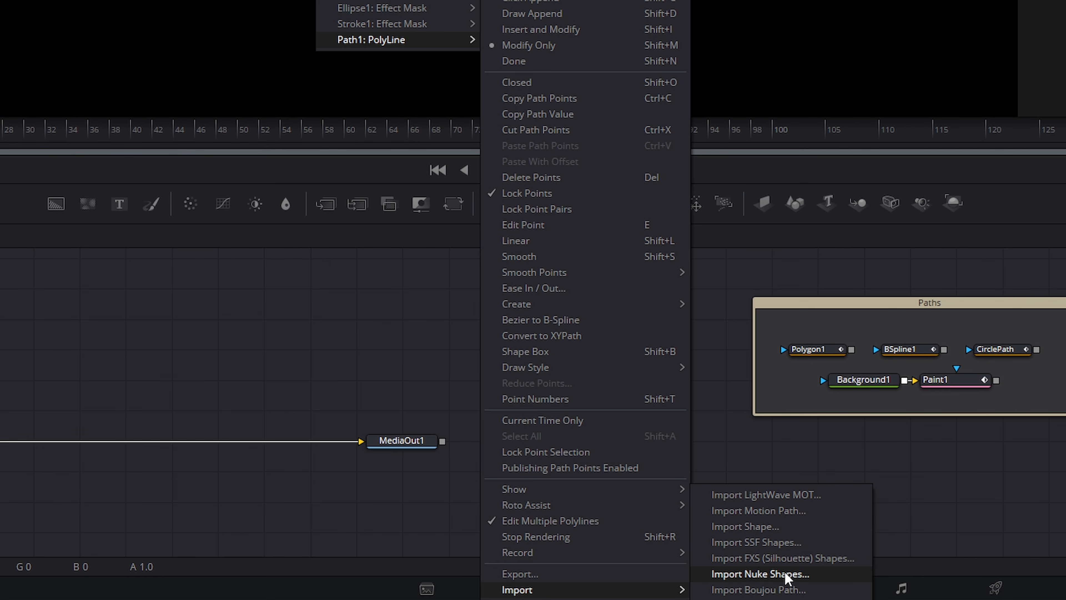
click(338, 272)
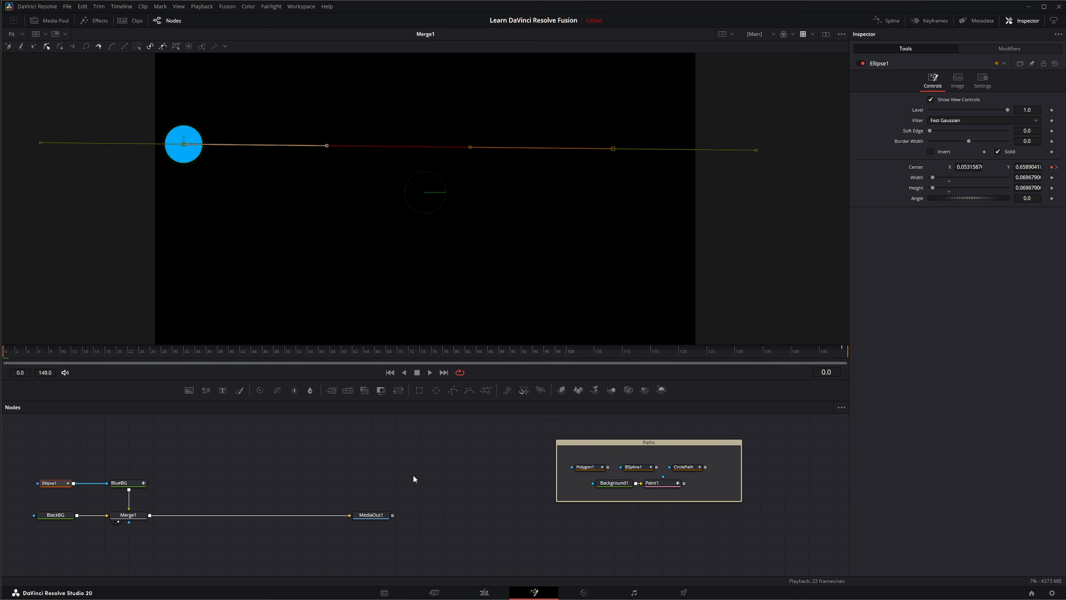
Save BSpline1's settings as a BSpline1 preset with Settings > Save As
click(407, 487)
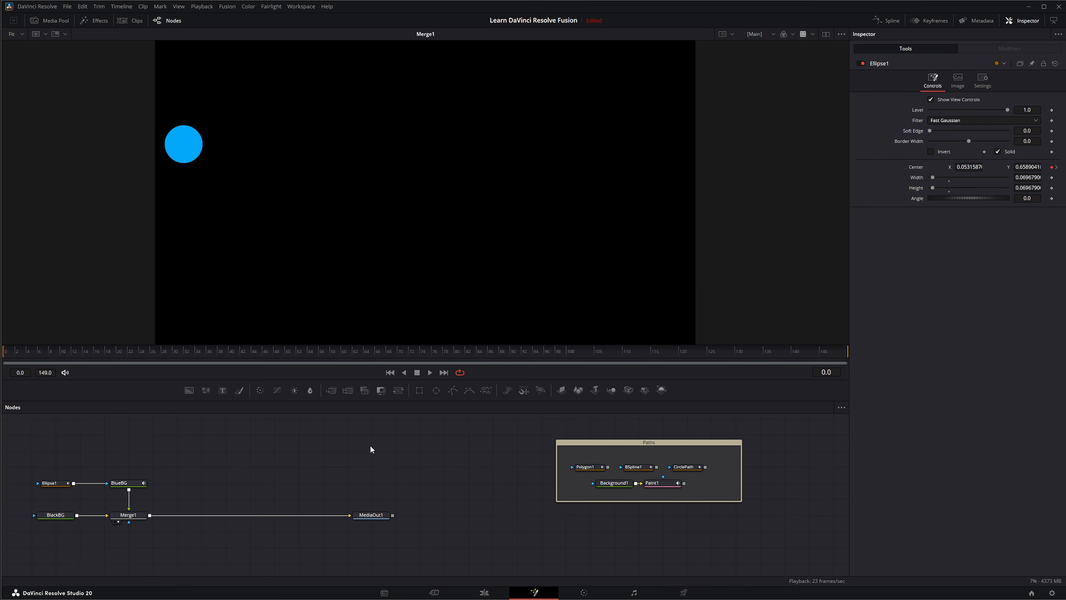
click(635, 467)
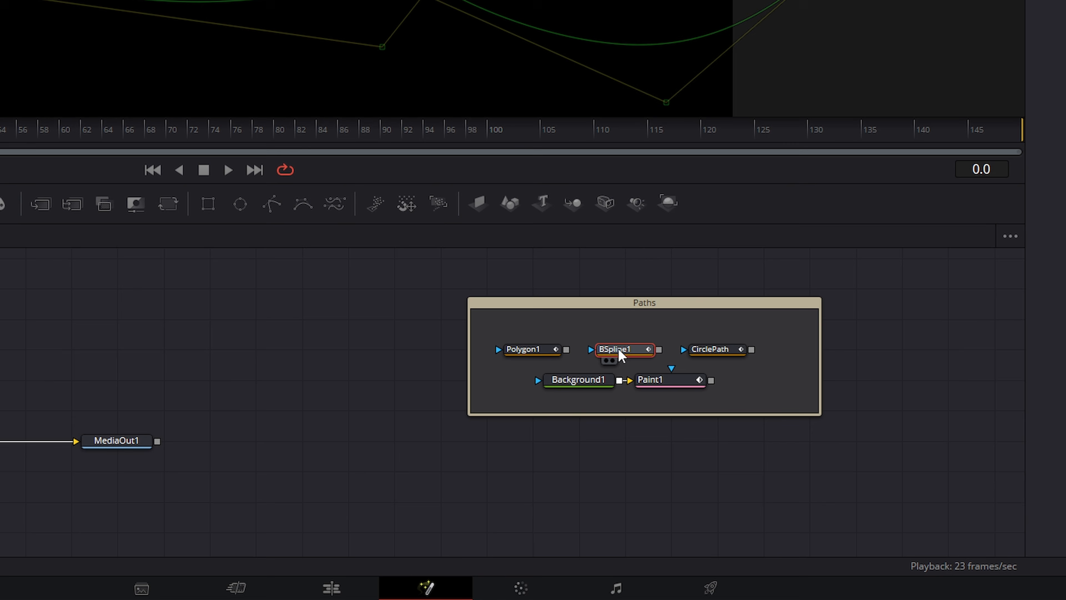
right_click(634, 468)
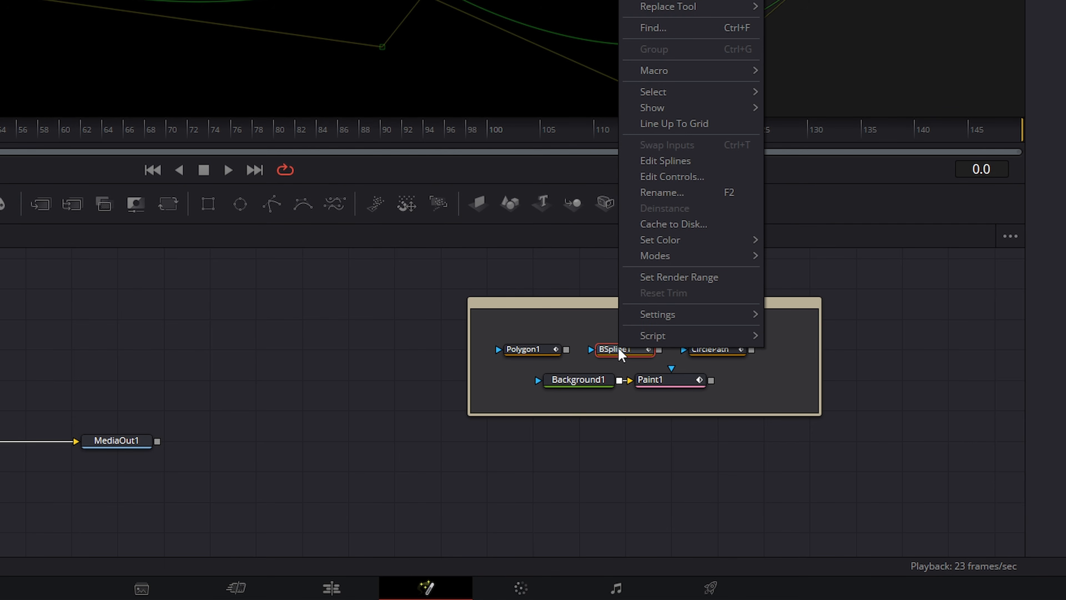
mouse_move(668, 315)
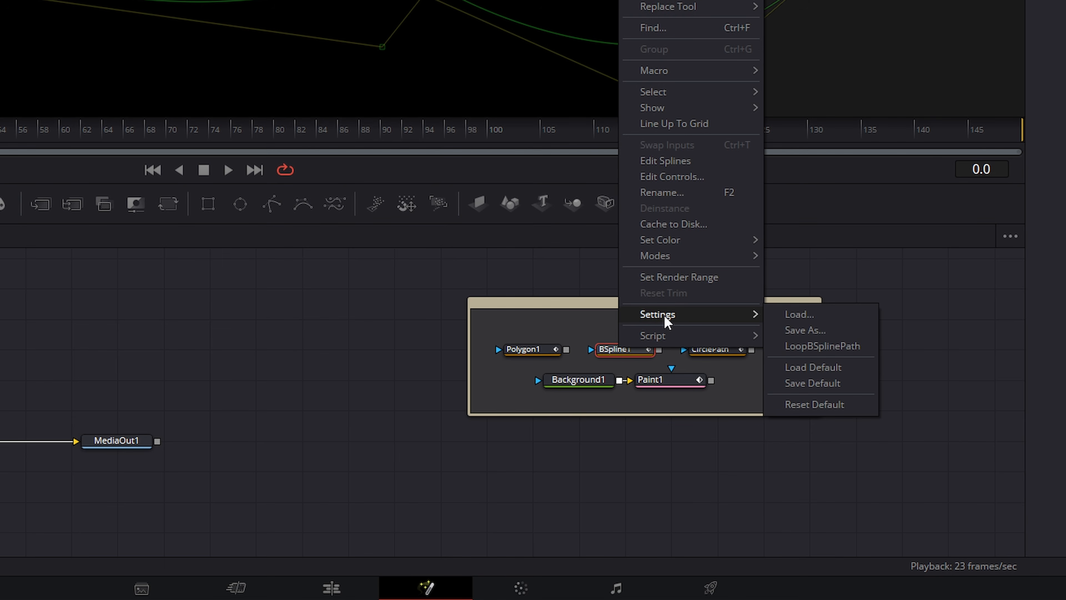
click(811, 332)
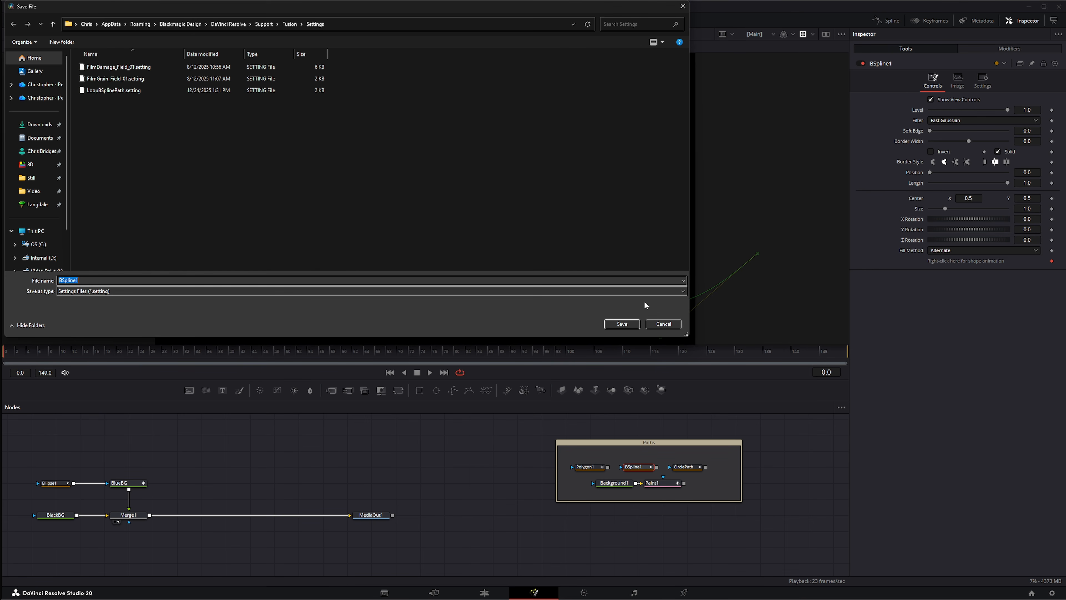
click(622, 324)
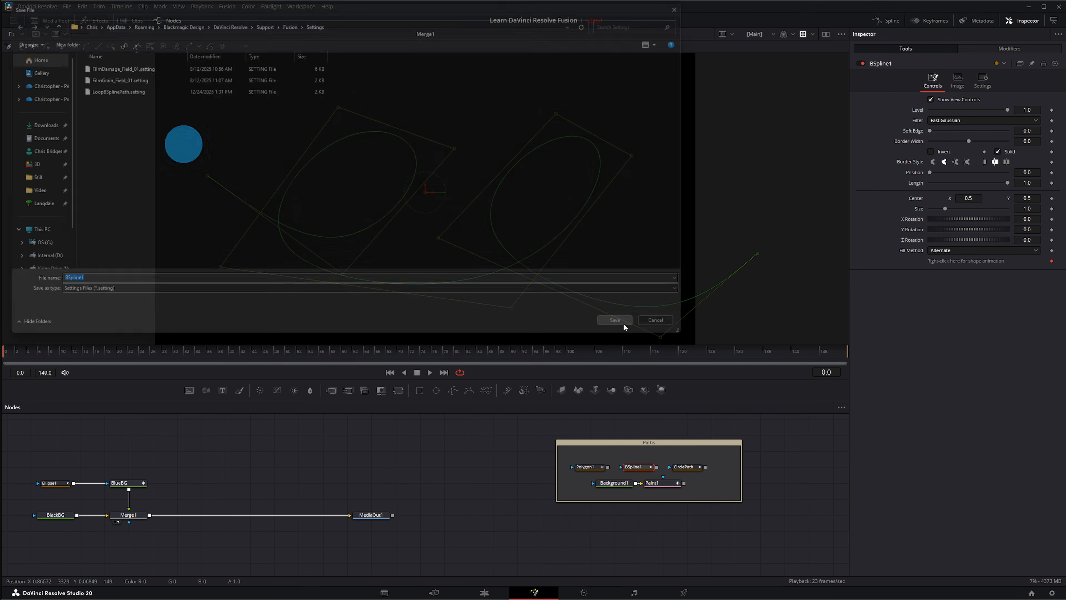
click(389, 449)
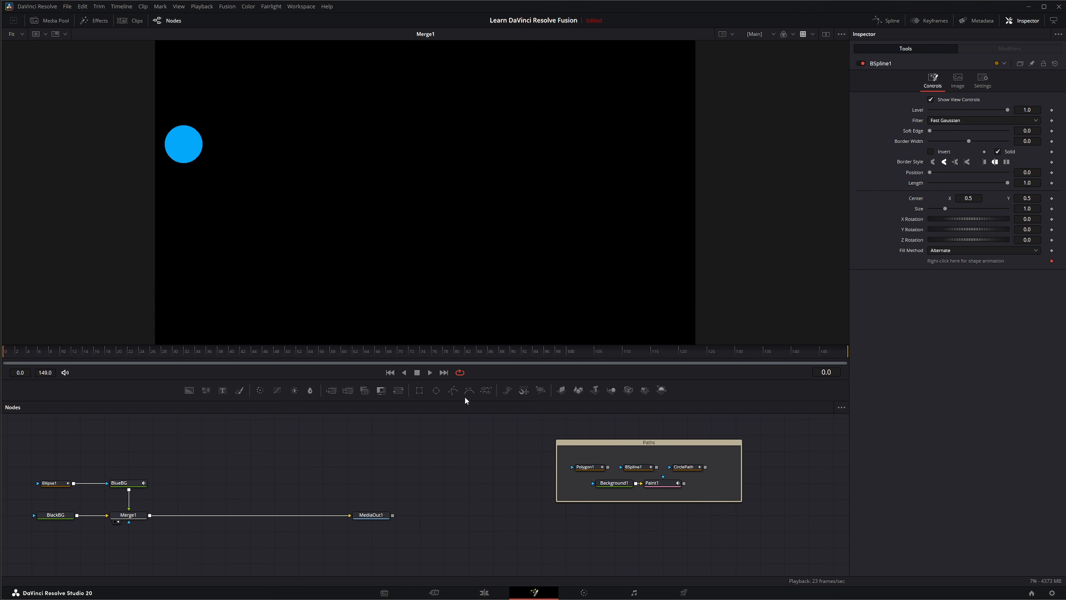
Add a BSpline2 node and load the BSpline1.setting preset into it
click(350, 443)
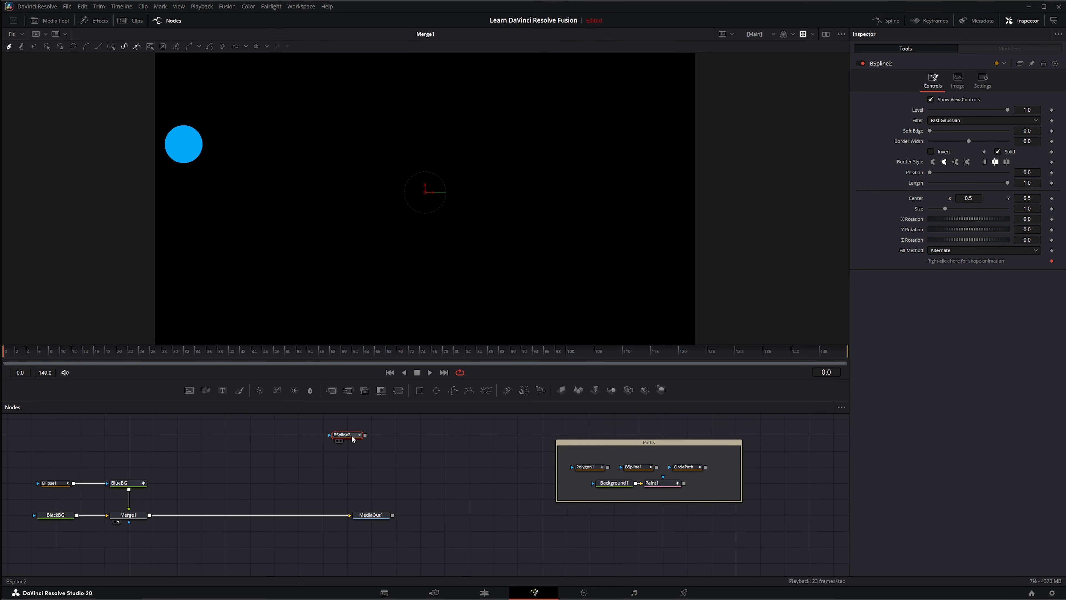
right_click(352, 438)
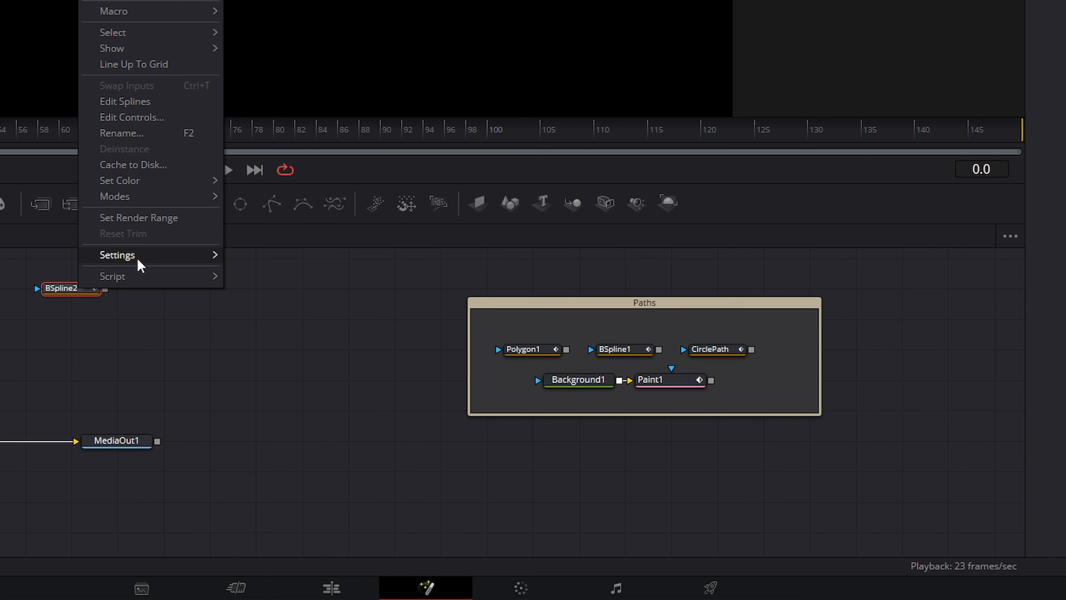
mouse_move(138, 260)
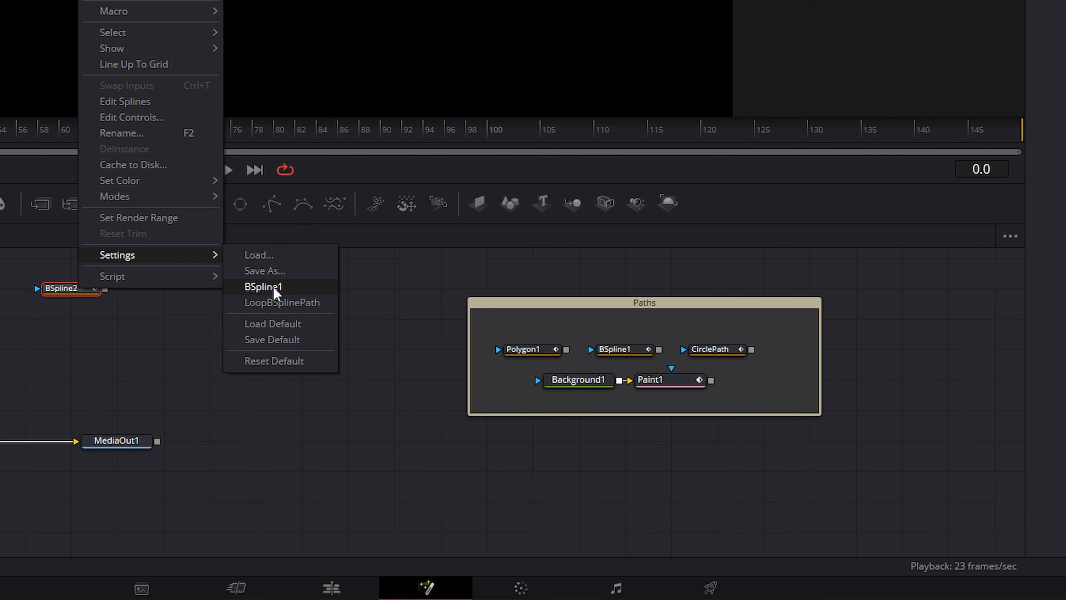
click(259, 255)
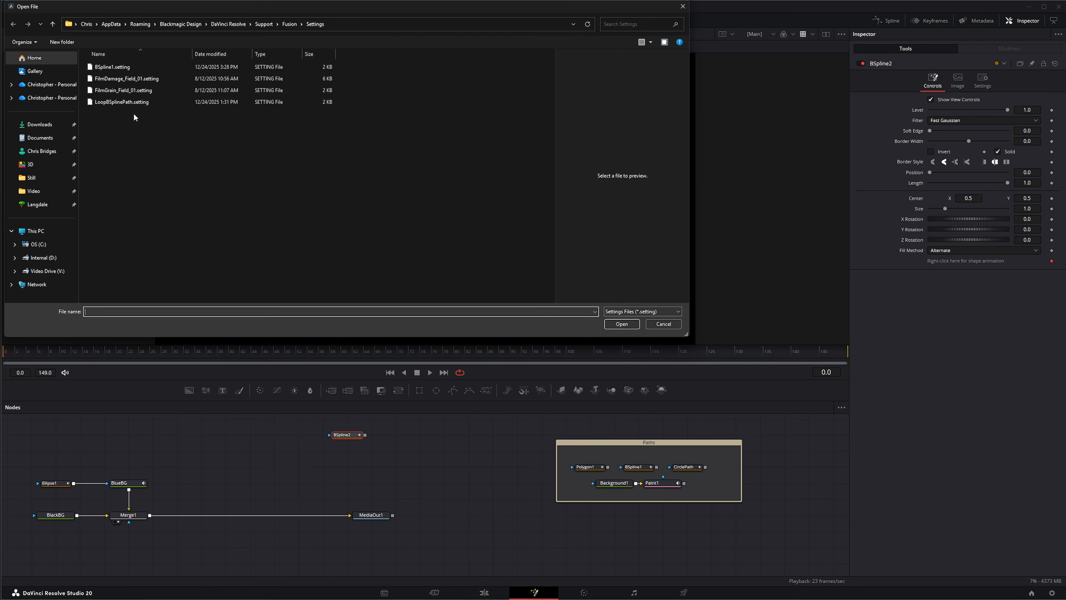
double_click(104, 66)
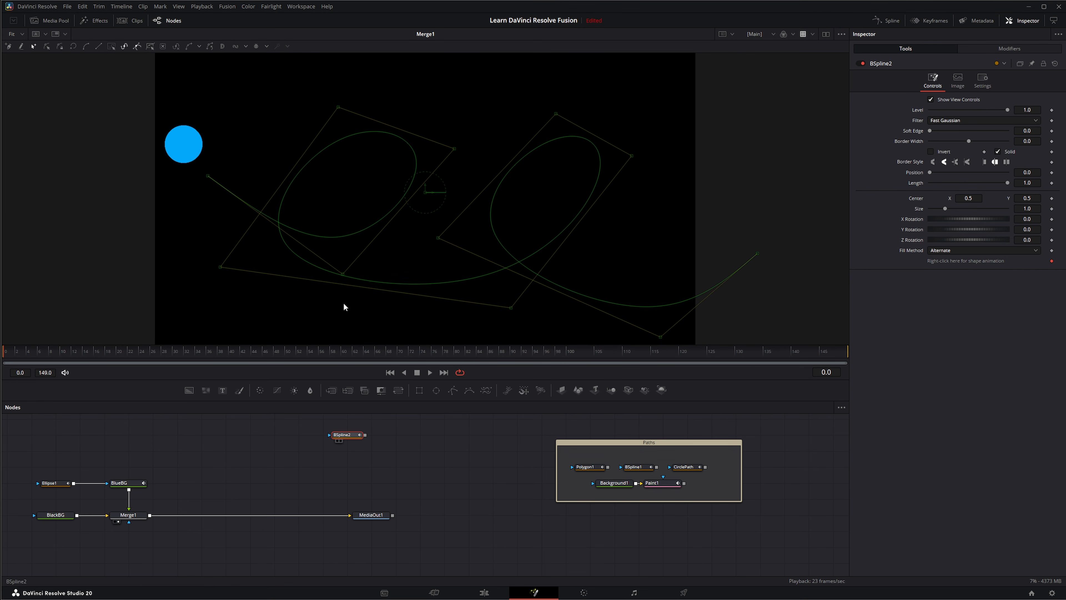
View BSpline2 and compare its curve with BSpline1, then return to the first frame
key(1)
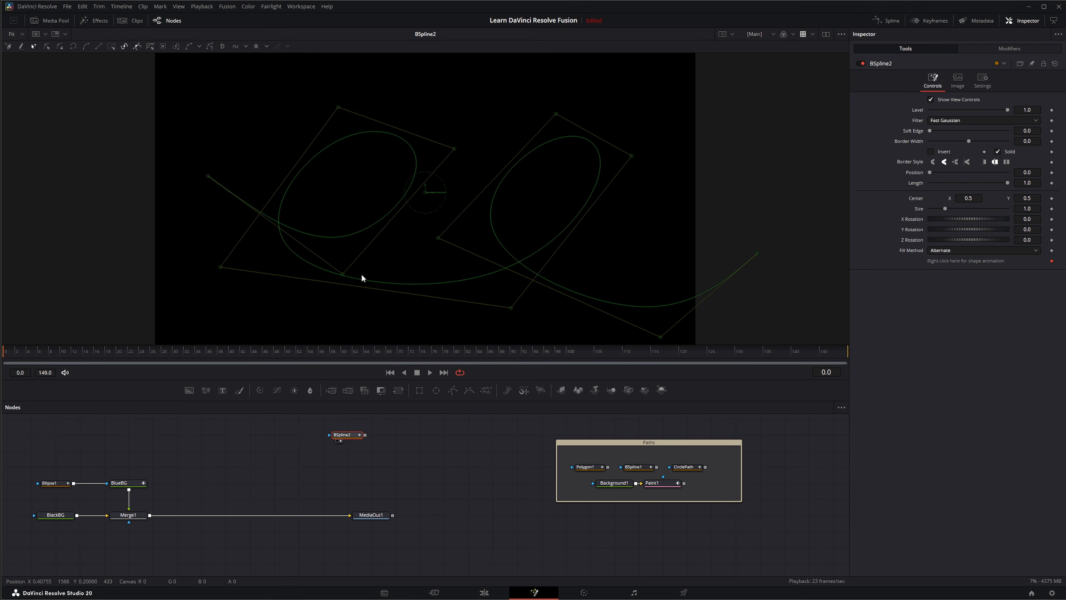
click(641, 470)
click(345, 436)
click(643, 469)
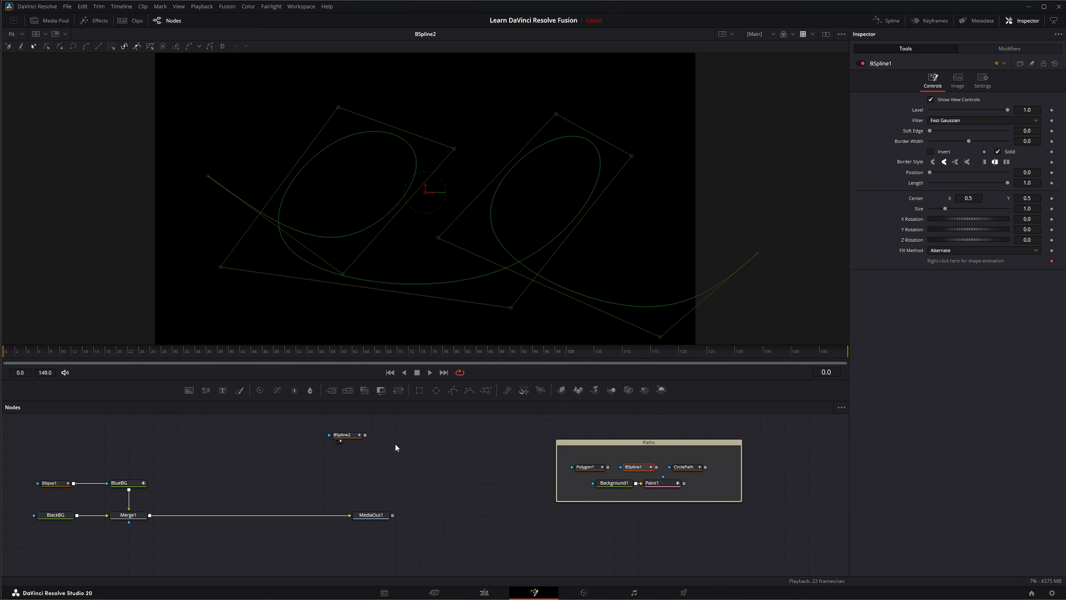
click(354, 437)
drag(294, 457, 393, 420)
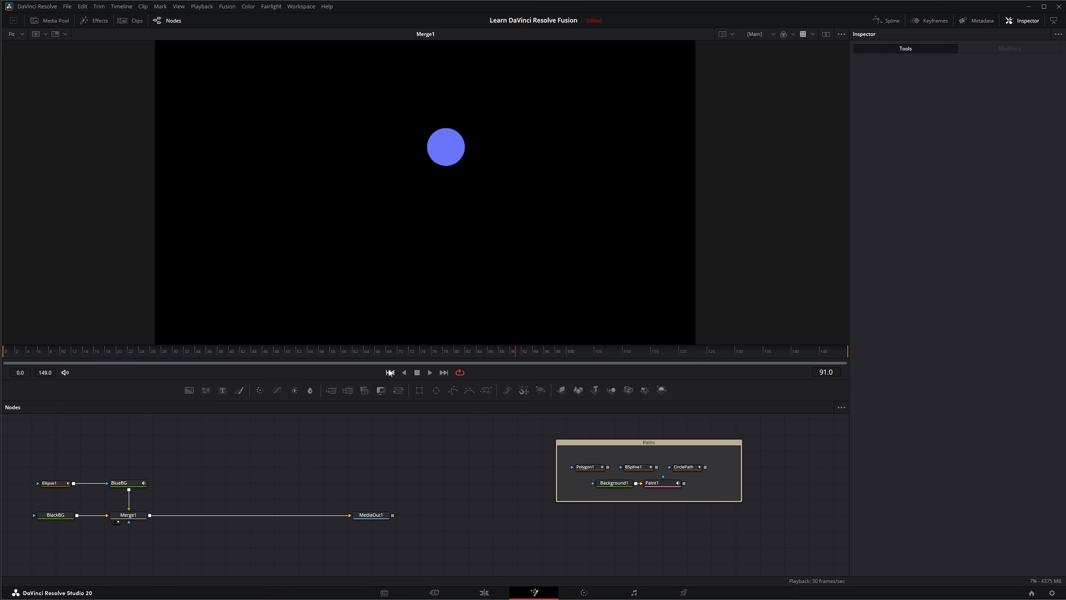
click(389, 372)
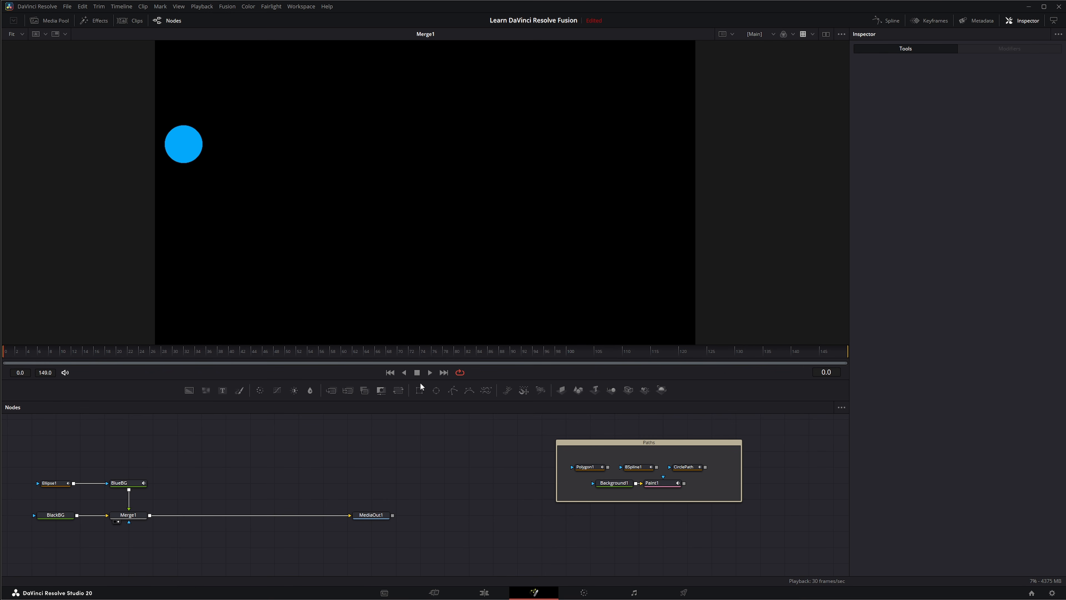
Reset Ellipse1's Center and drive it with a Path connected to the BSpline1 polyline
click(50, 483)
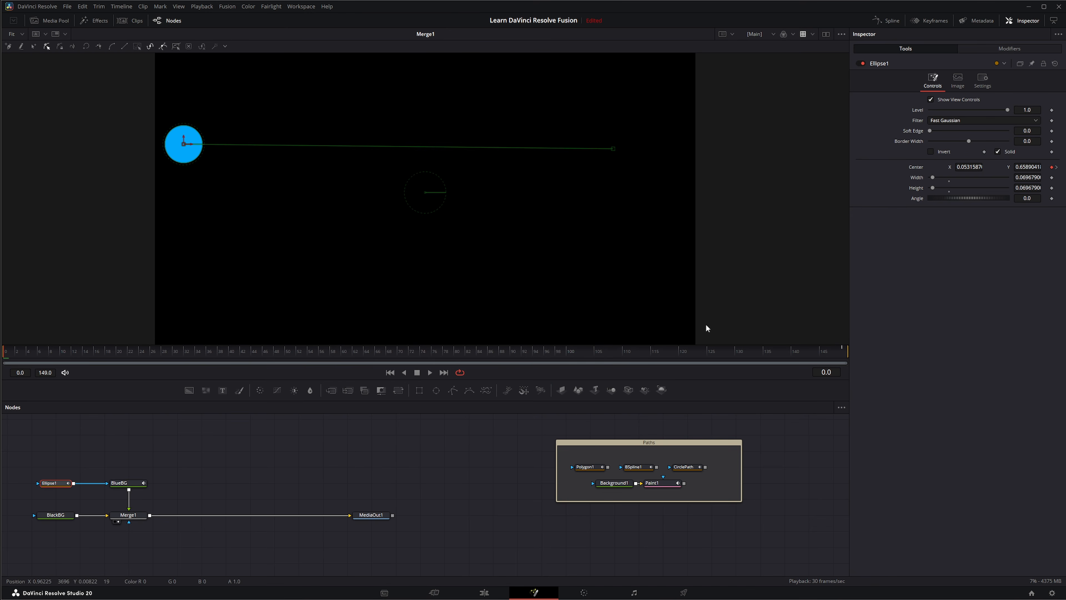
double_click(783, 240)
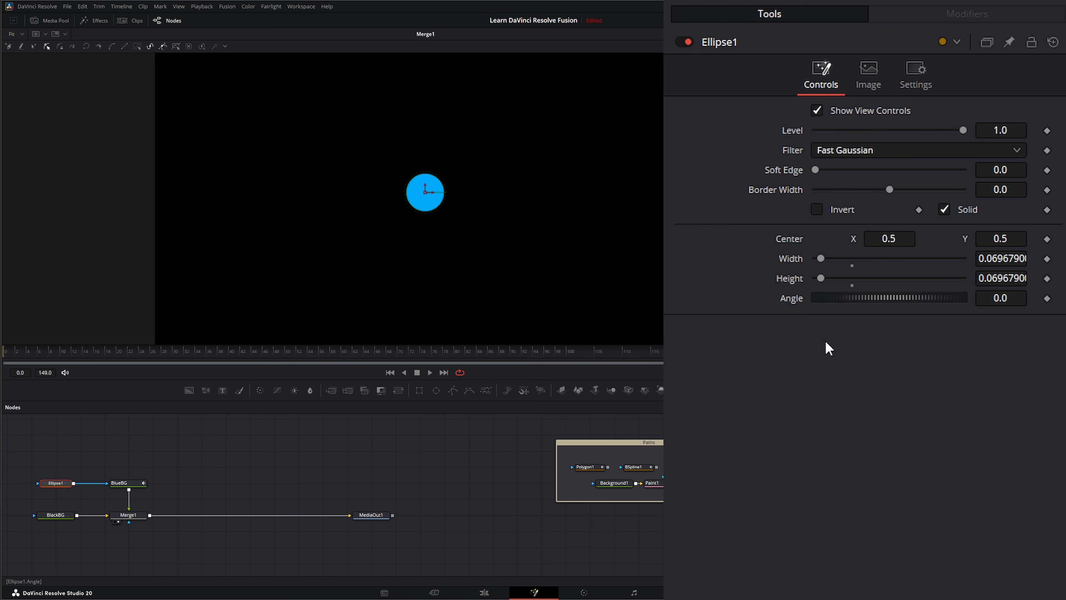
right_click(789, 247)
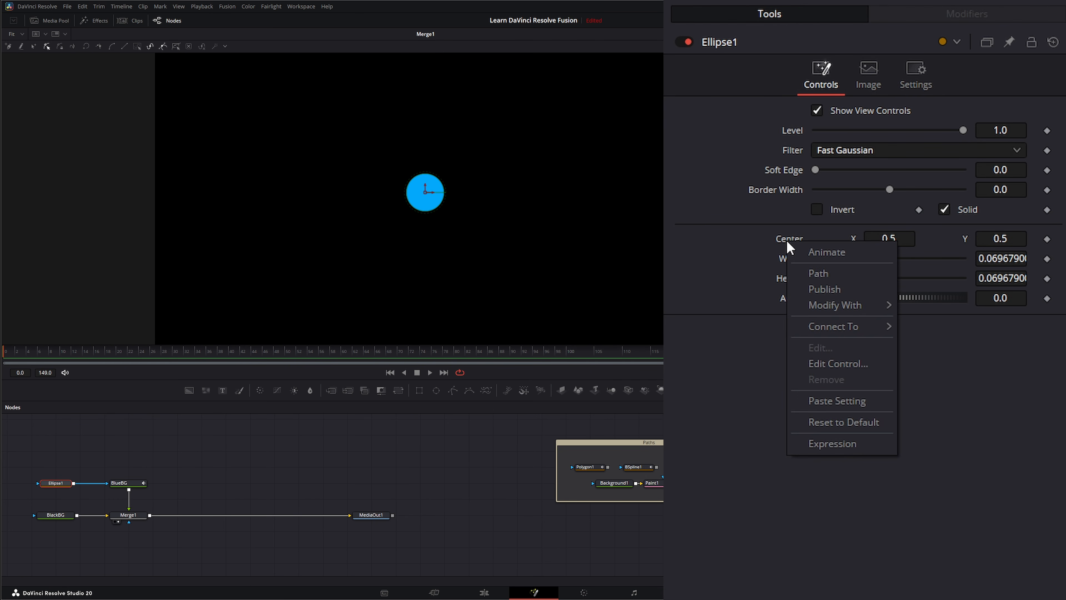
click(817, 273)
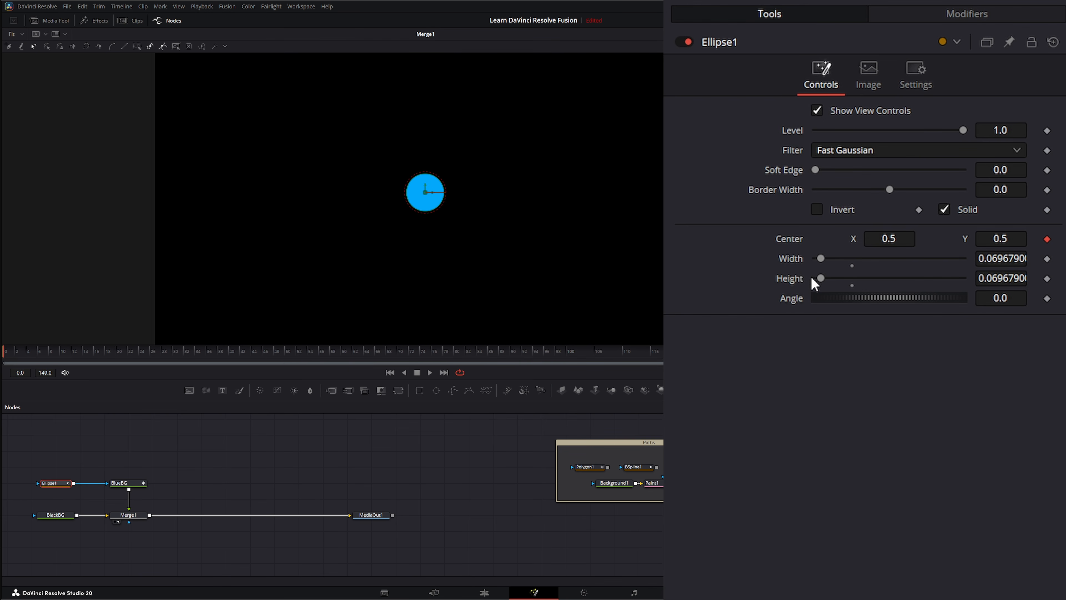
click(932, 19)
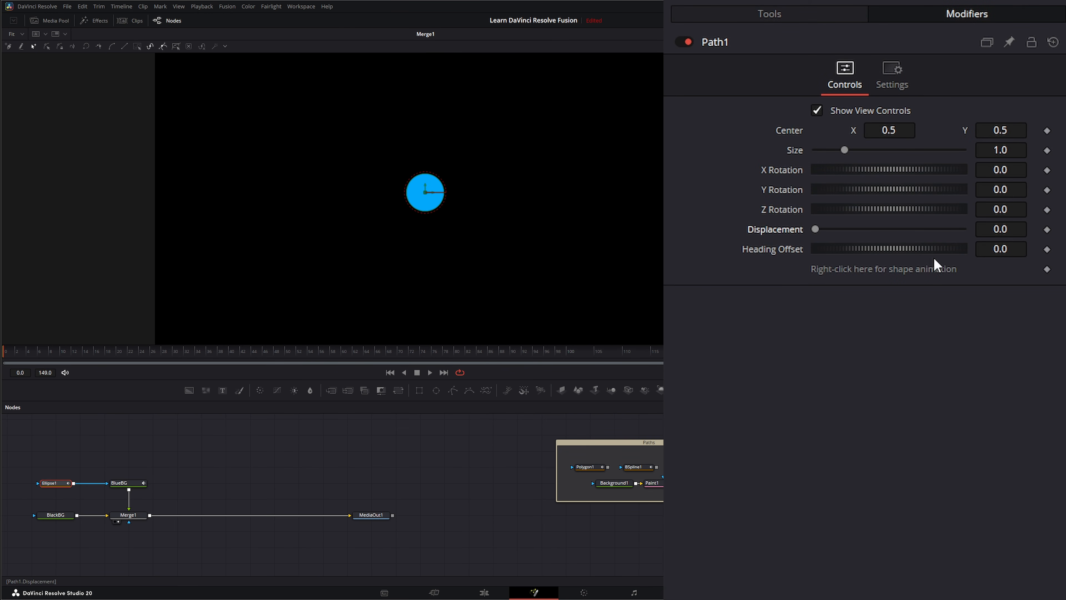
right_click(834, 269)
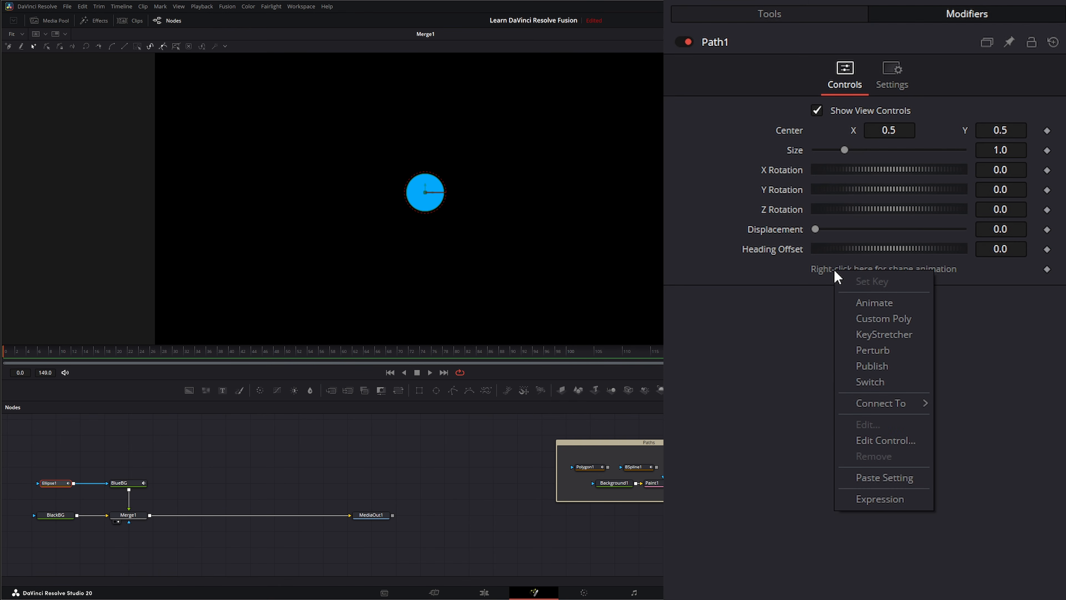
mouse_move(865, 405)
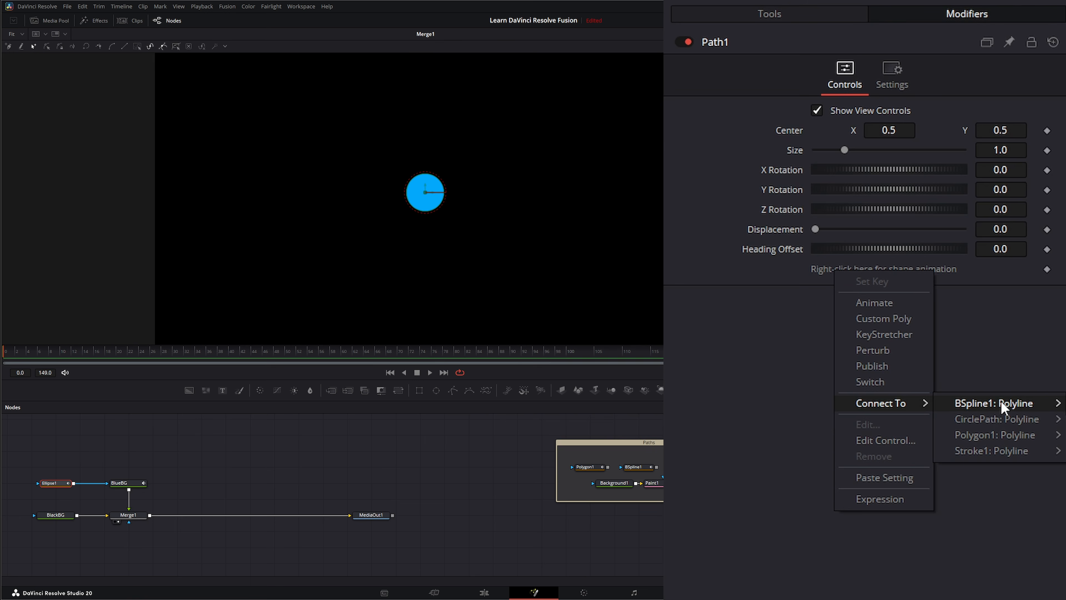
click(993, 403)
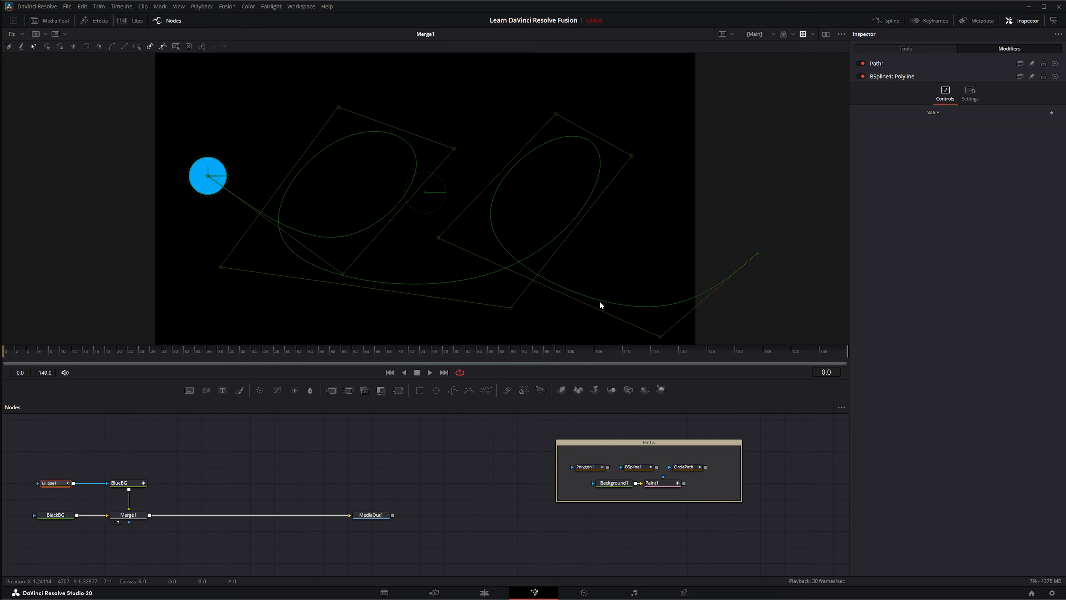
click(430, 372)
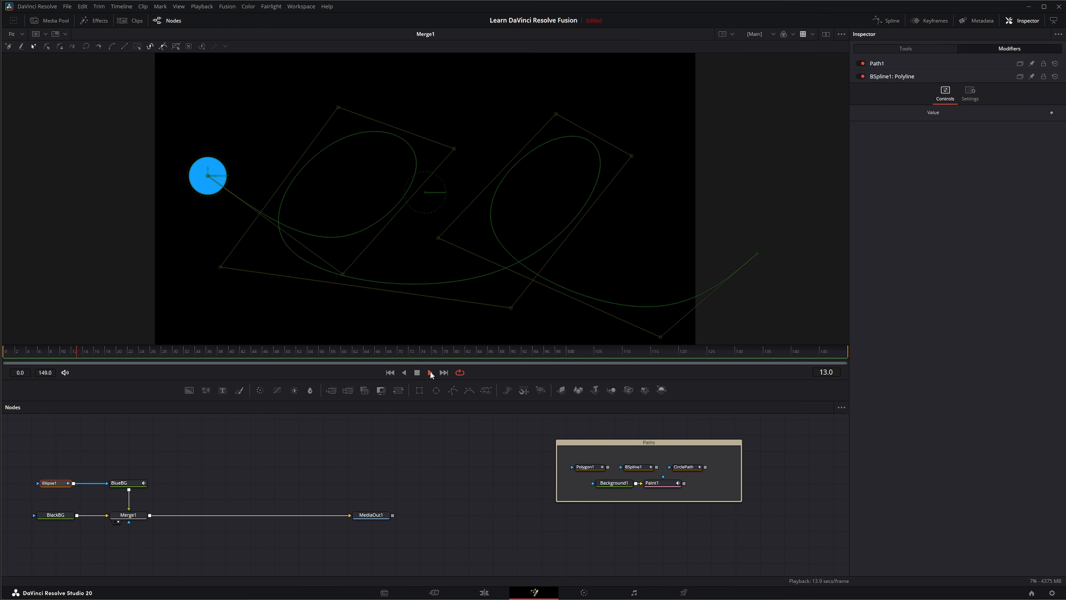
click(390, 372)
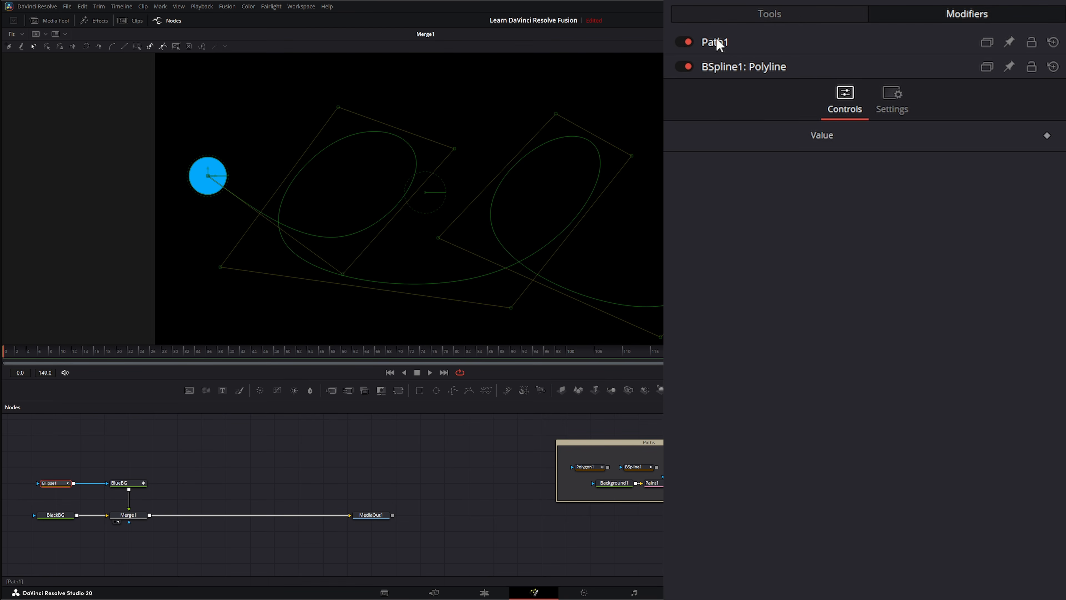
Keyframe Path1's Displacement from 0 to 1.0 and play back the ellipse's motion
click(732, 68)
click(719, 42)
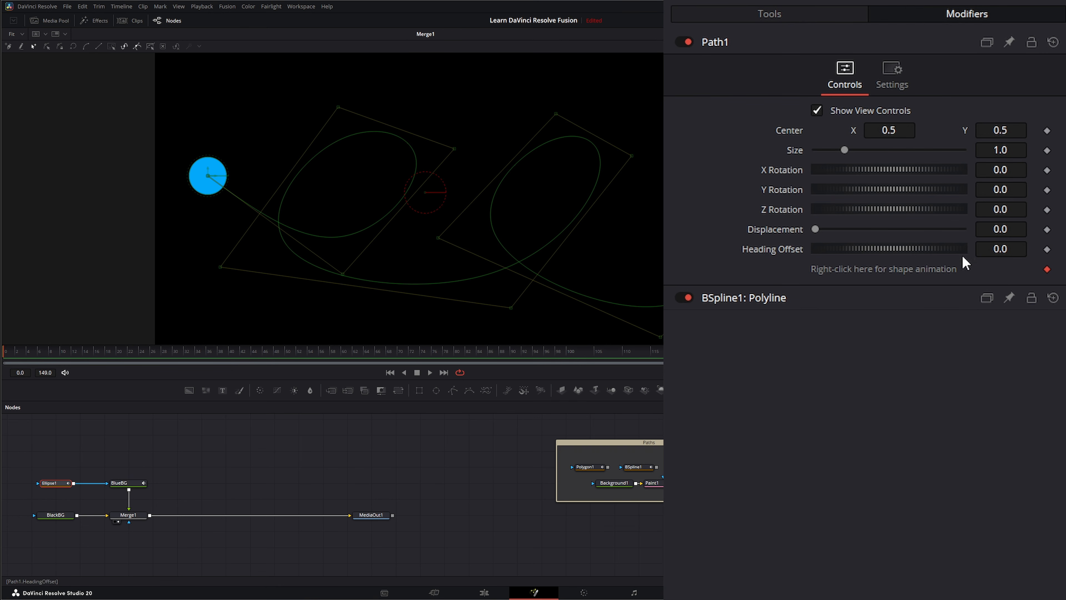
click(1047, 230)
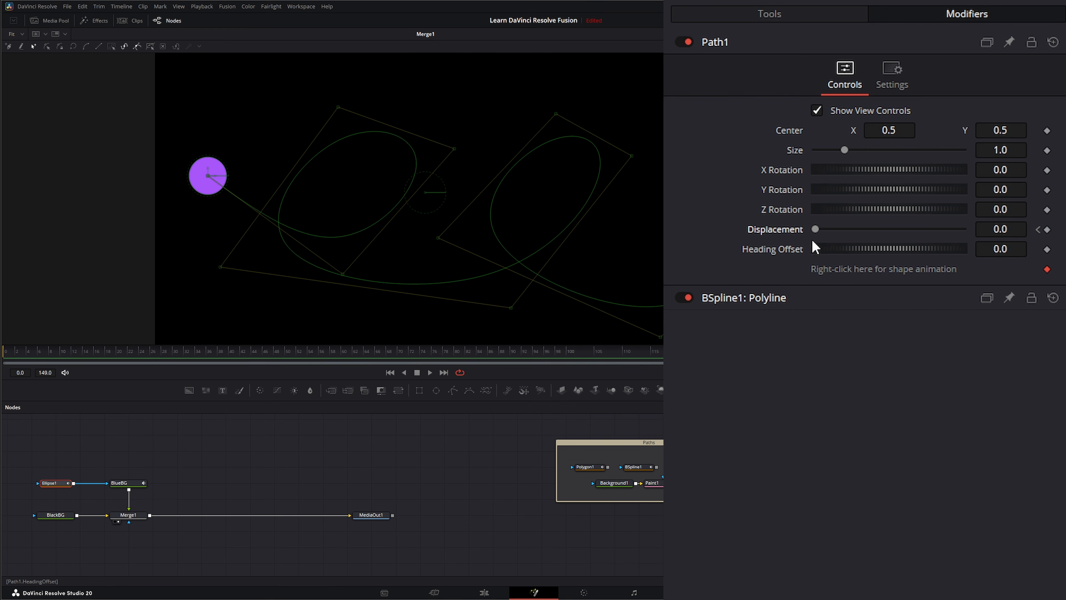
drag(815, 228, 980, 237)
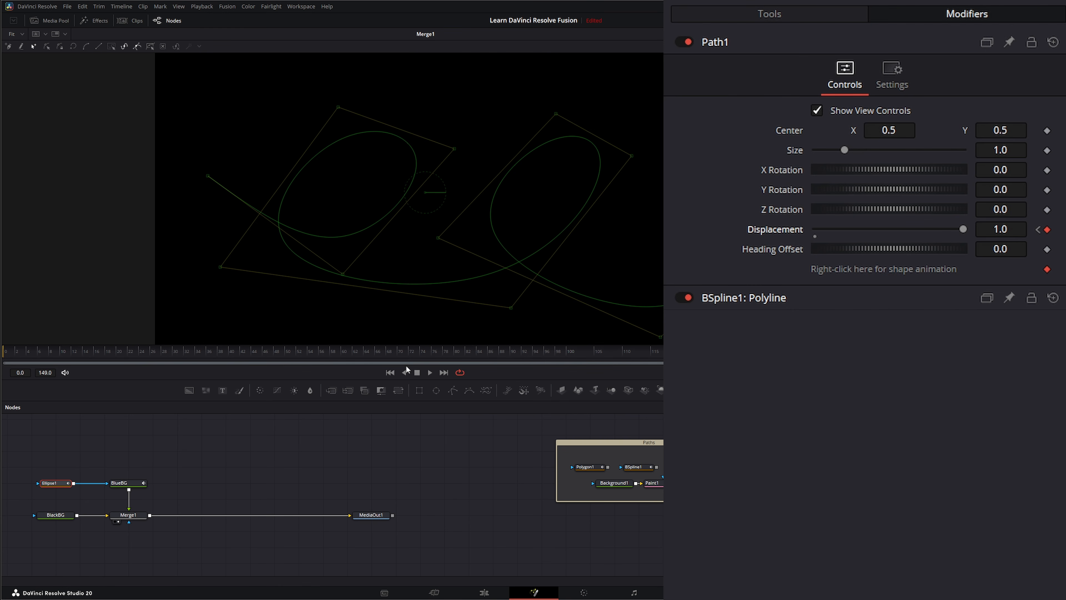
click(428, 372)
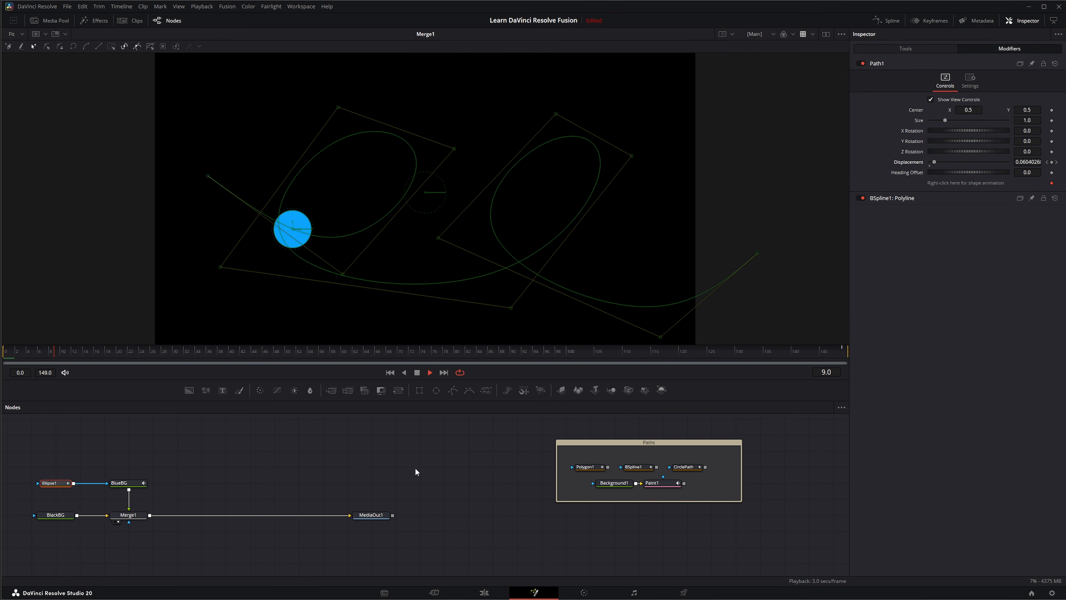
click(370, 461)
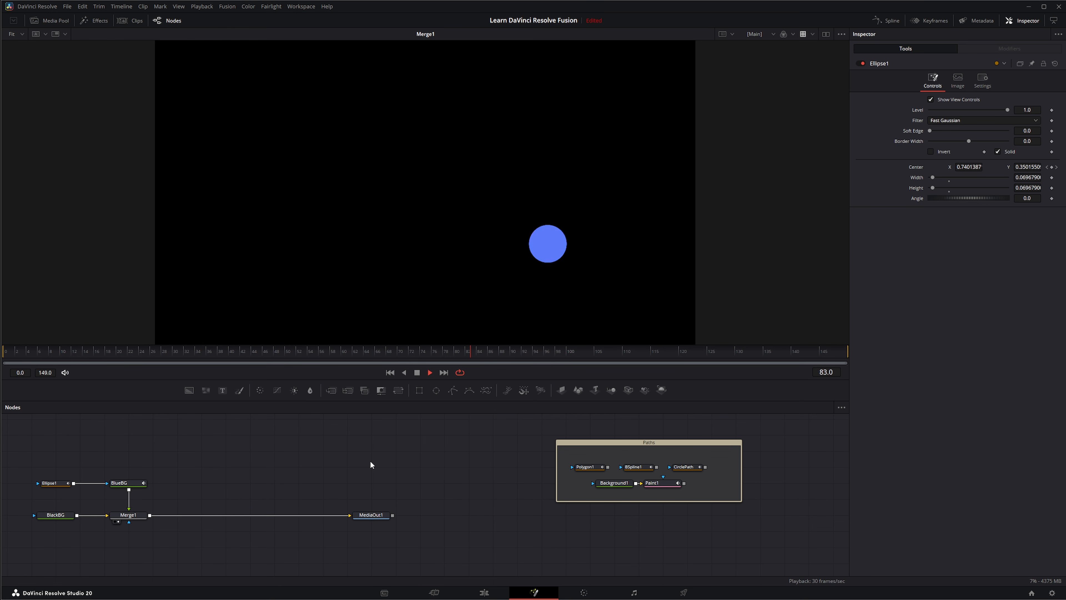